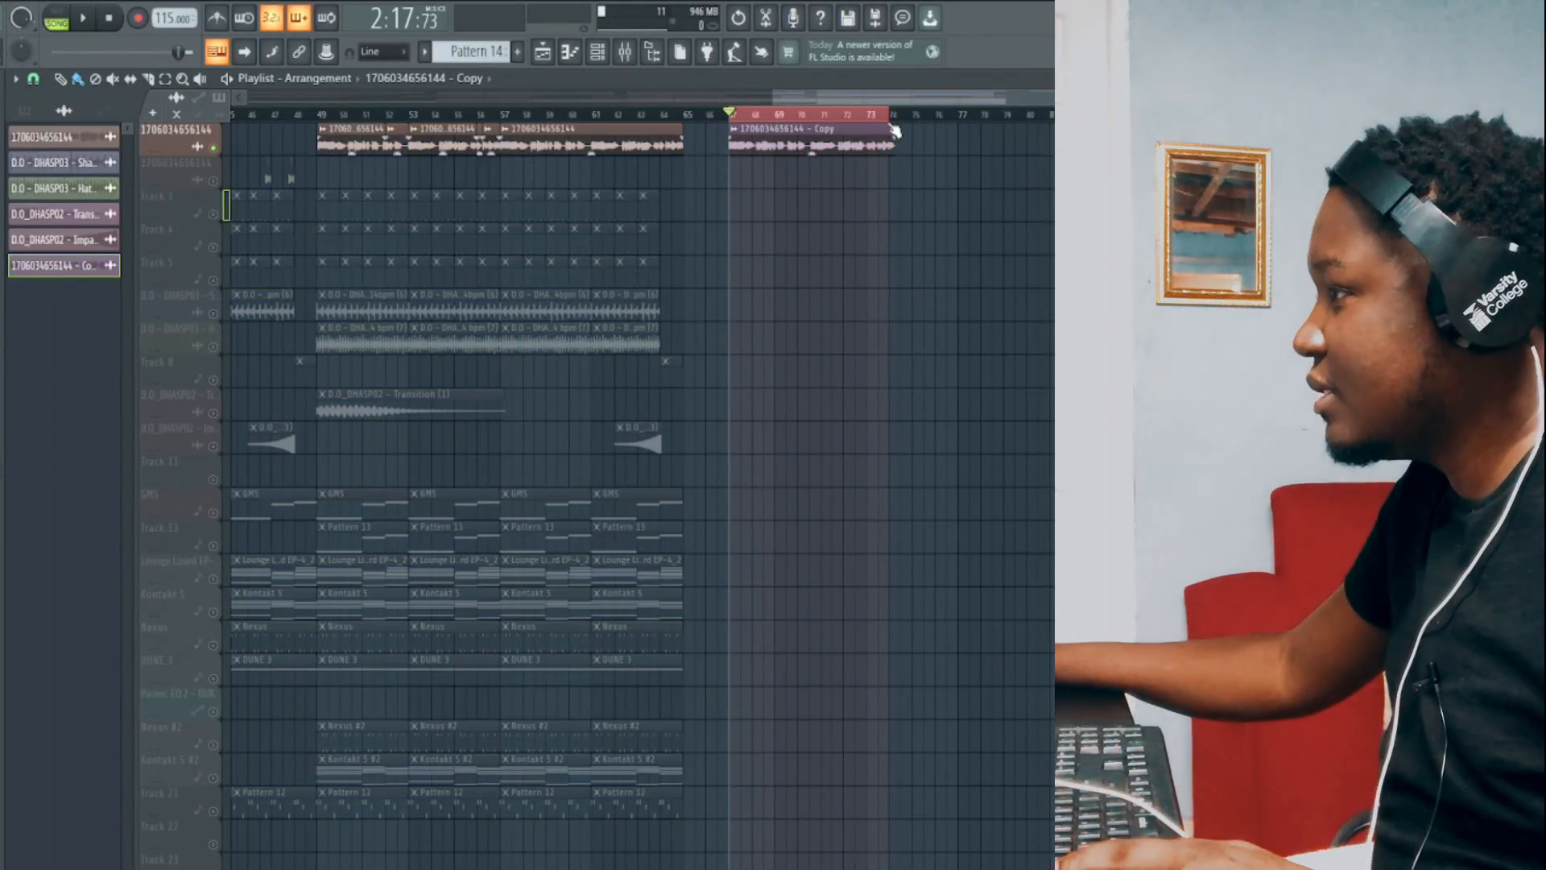
Check the copied vocal clip's sample settings, then fit the clip to tempo using a typed tempo of 128 BPM.
double_click(815, 146)
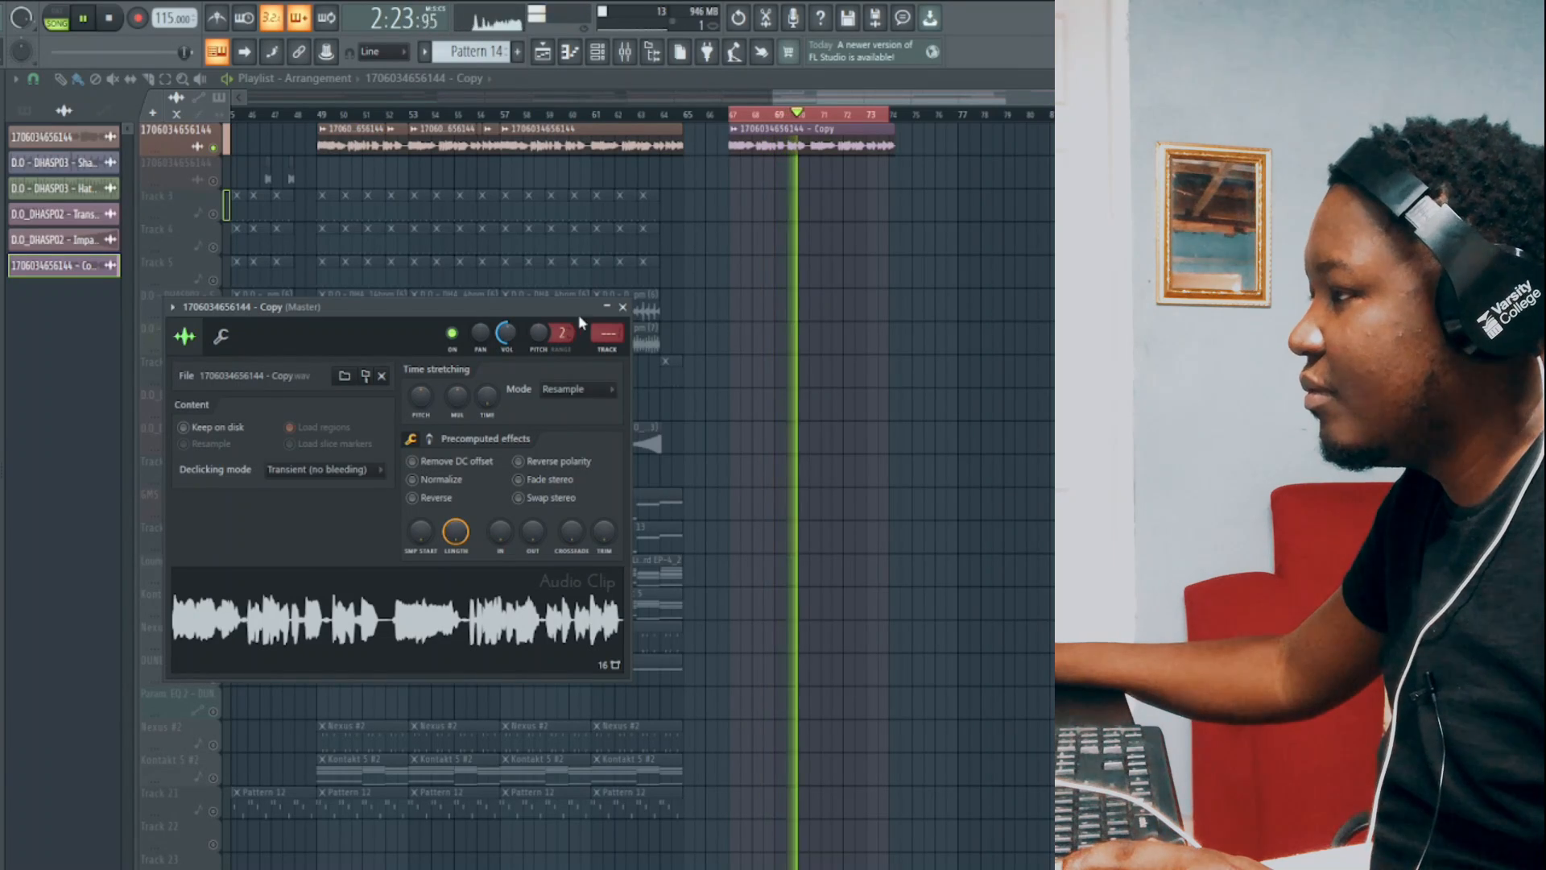
click(623, 307)
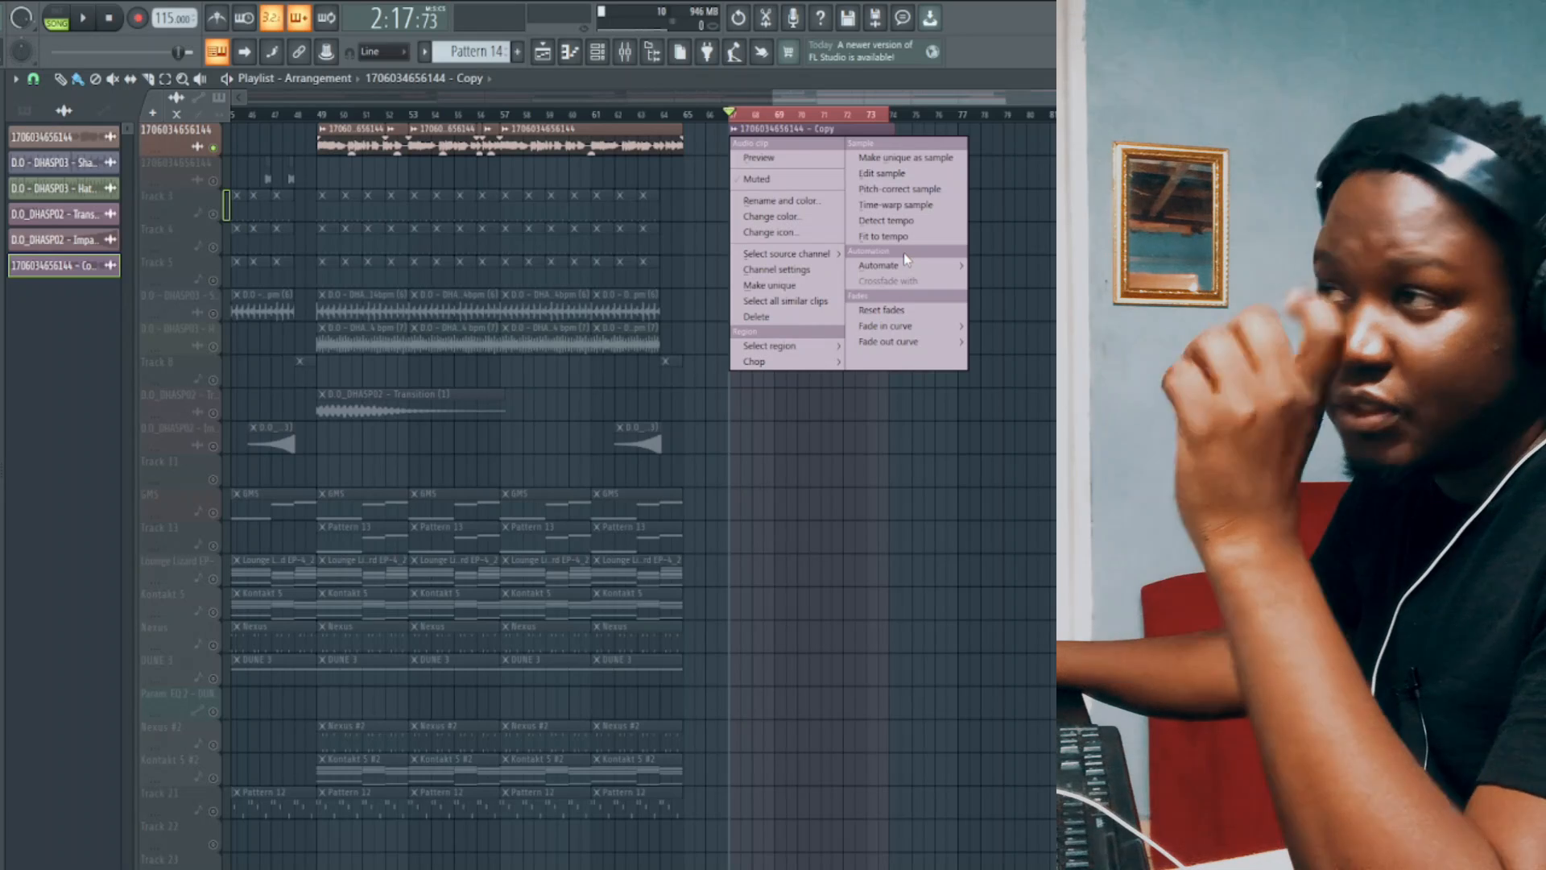
click(883, 236)
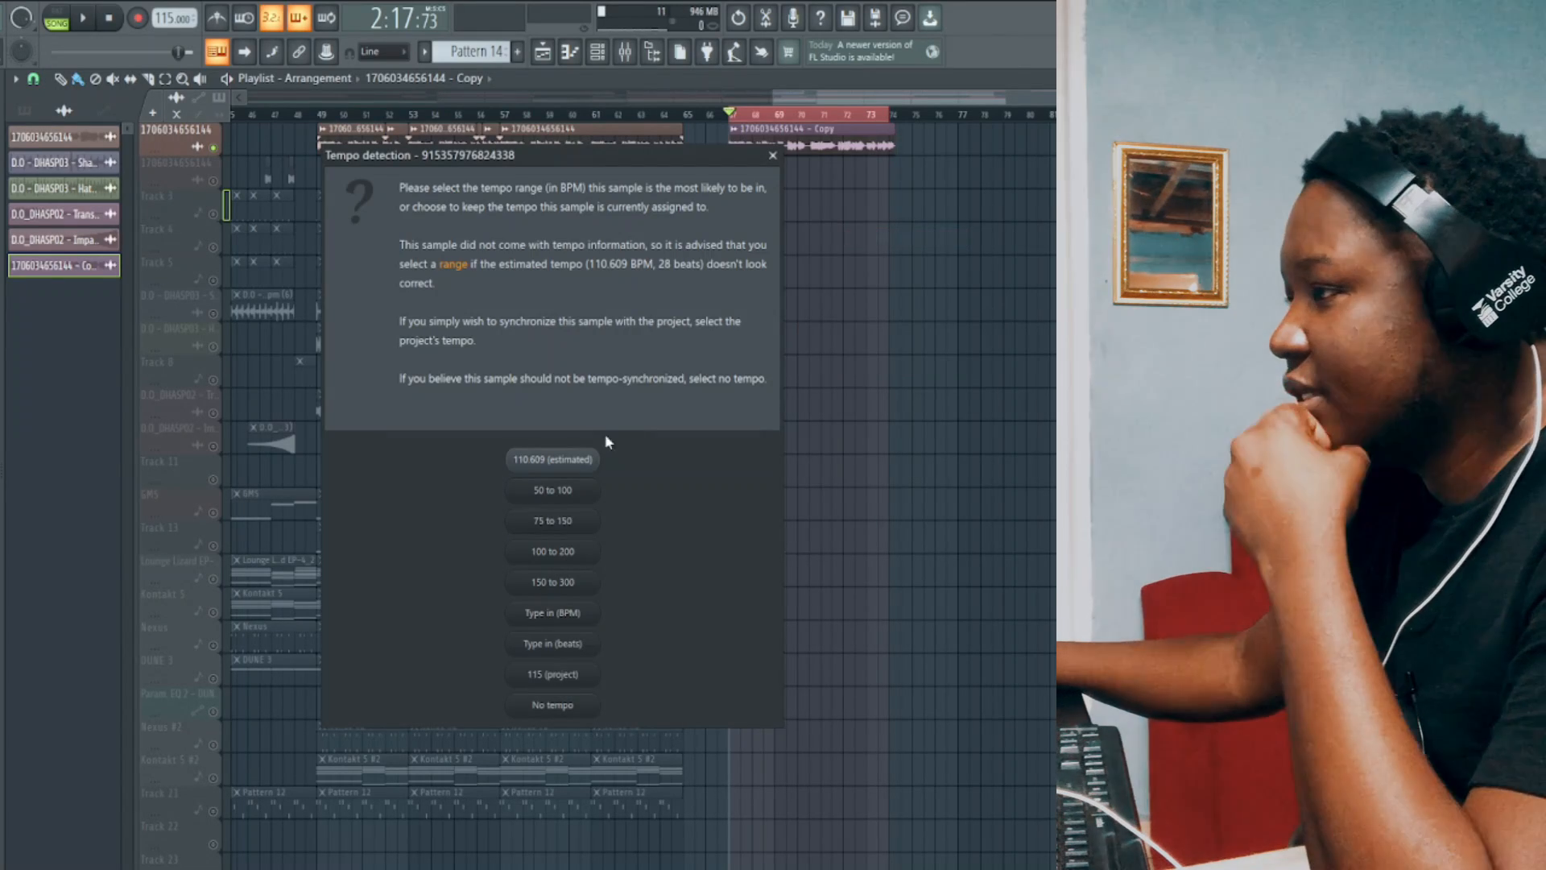
click(568, 613)
text(128)
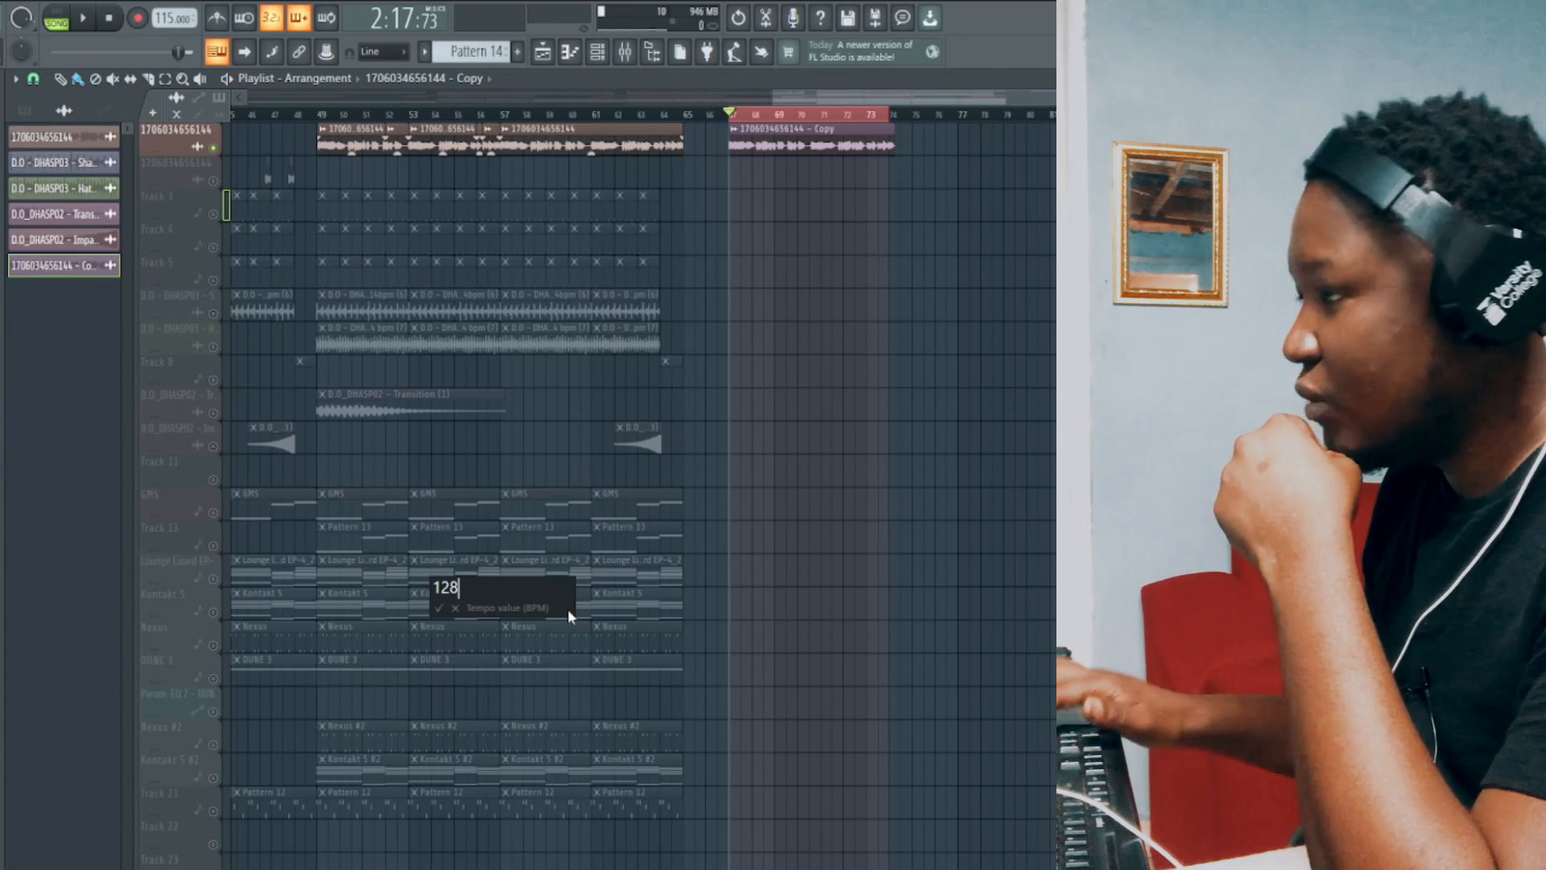
key(Return)
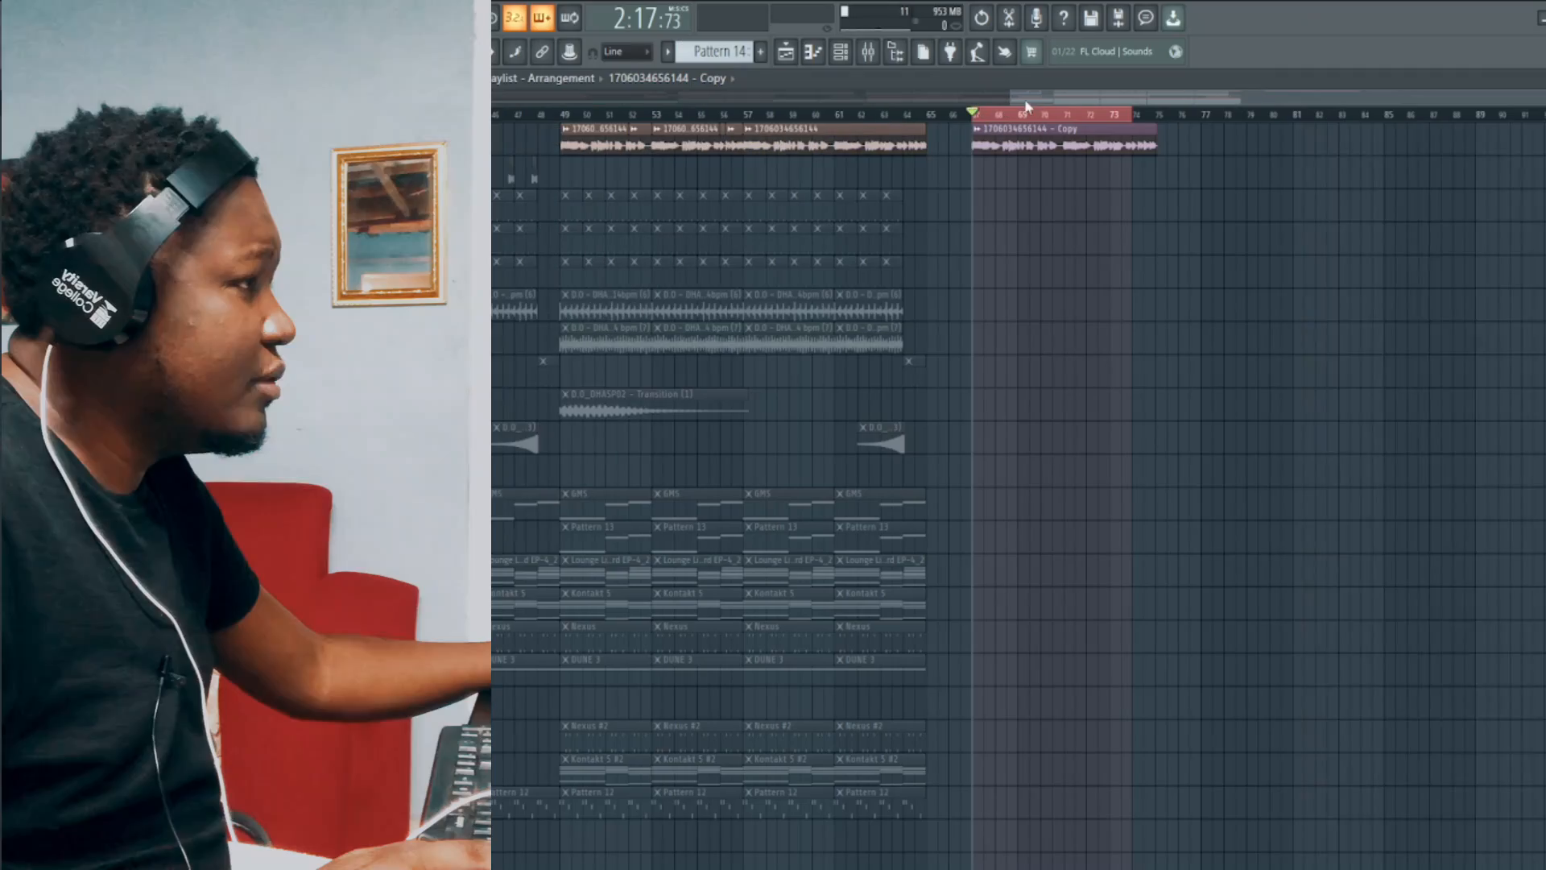
Listen to the tempo-fitted vocal copy from its start at bar 67.
drag(1012, 98, 1156, 95)
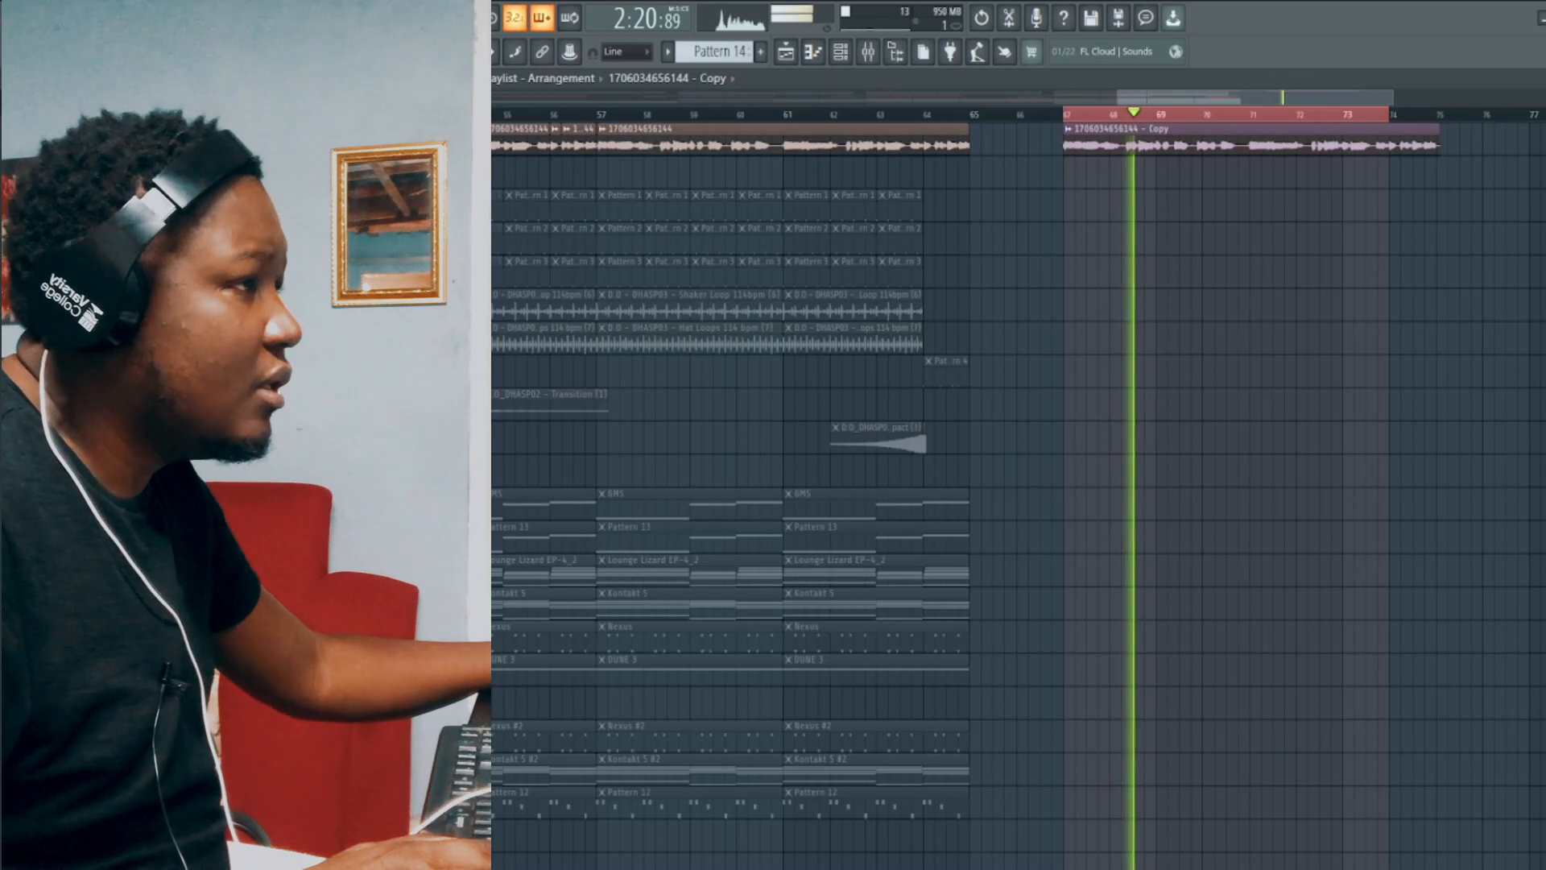
key(space)
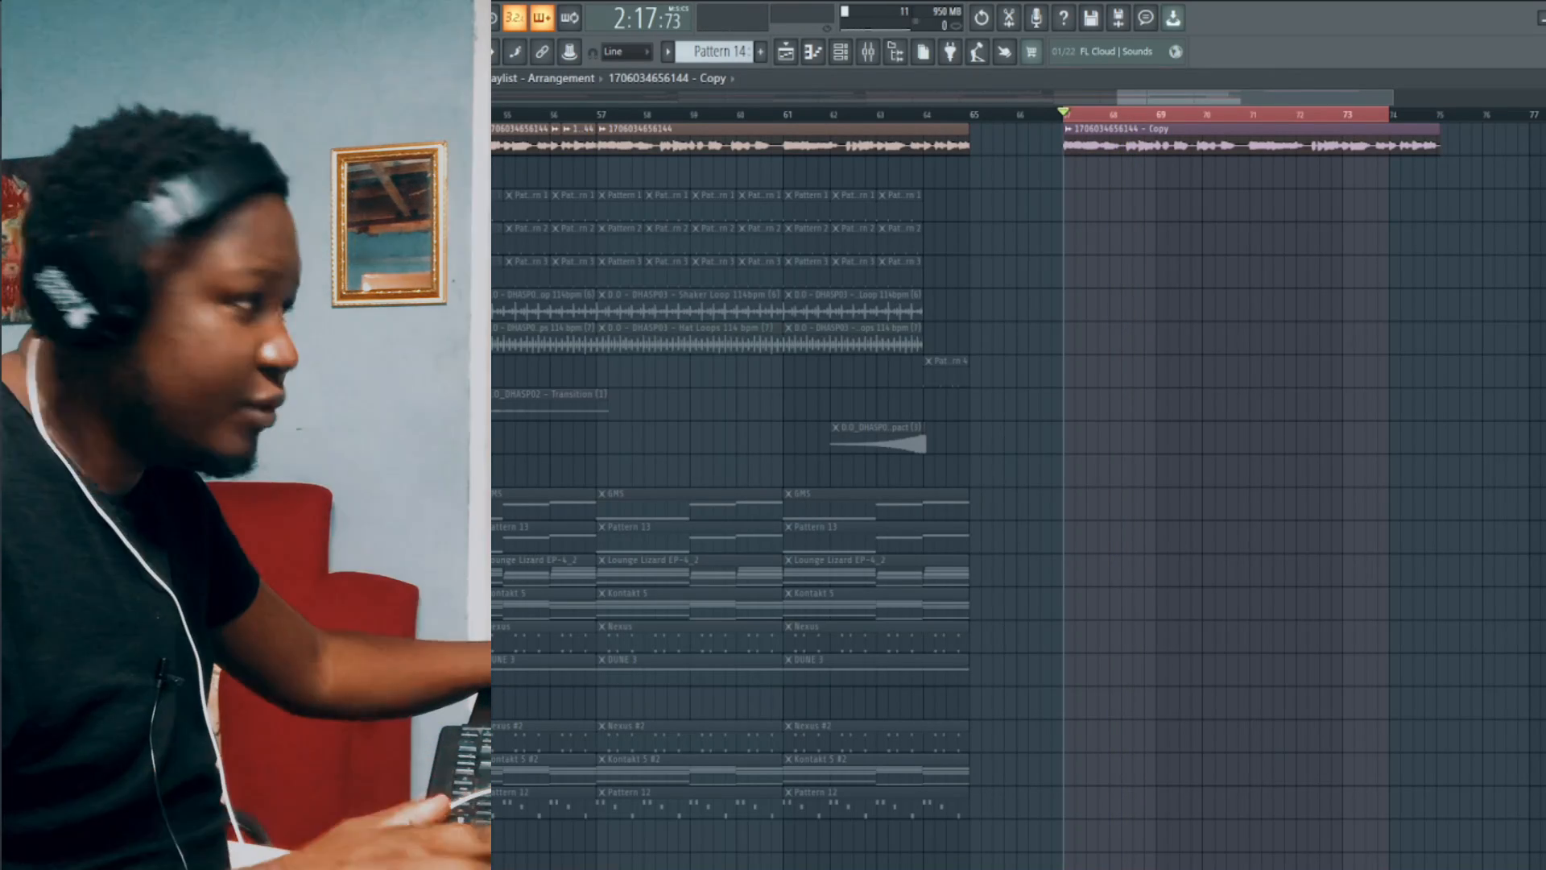
key(space)
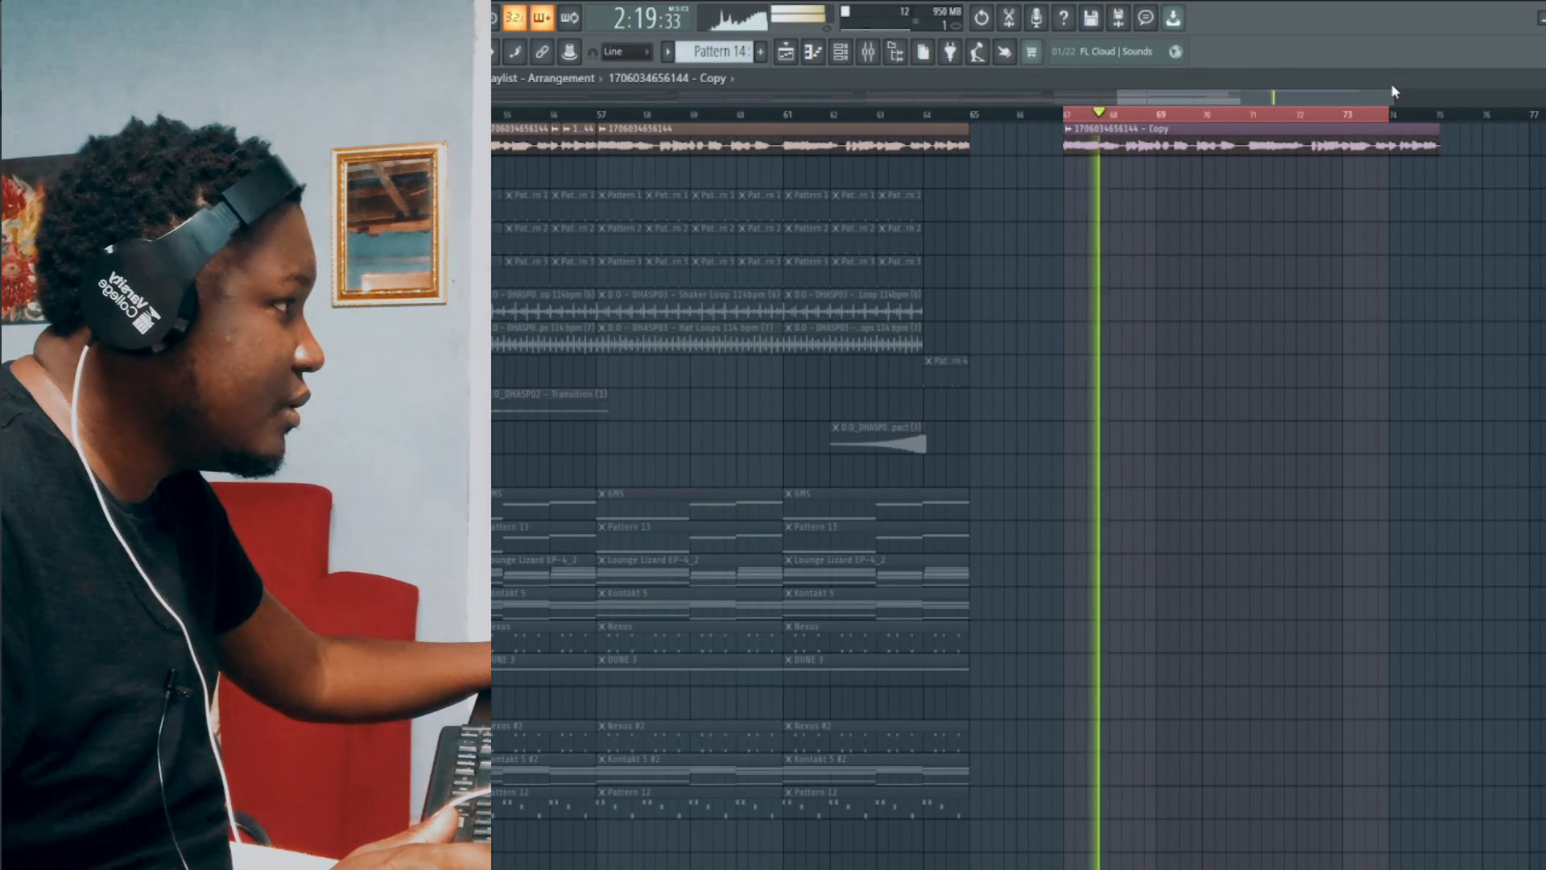
drag(1391, 93, 1297, 111)
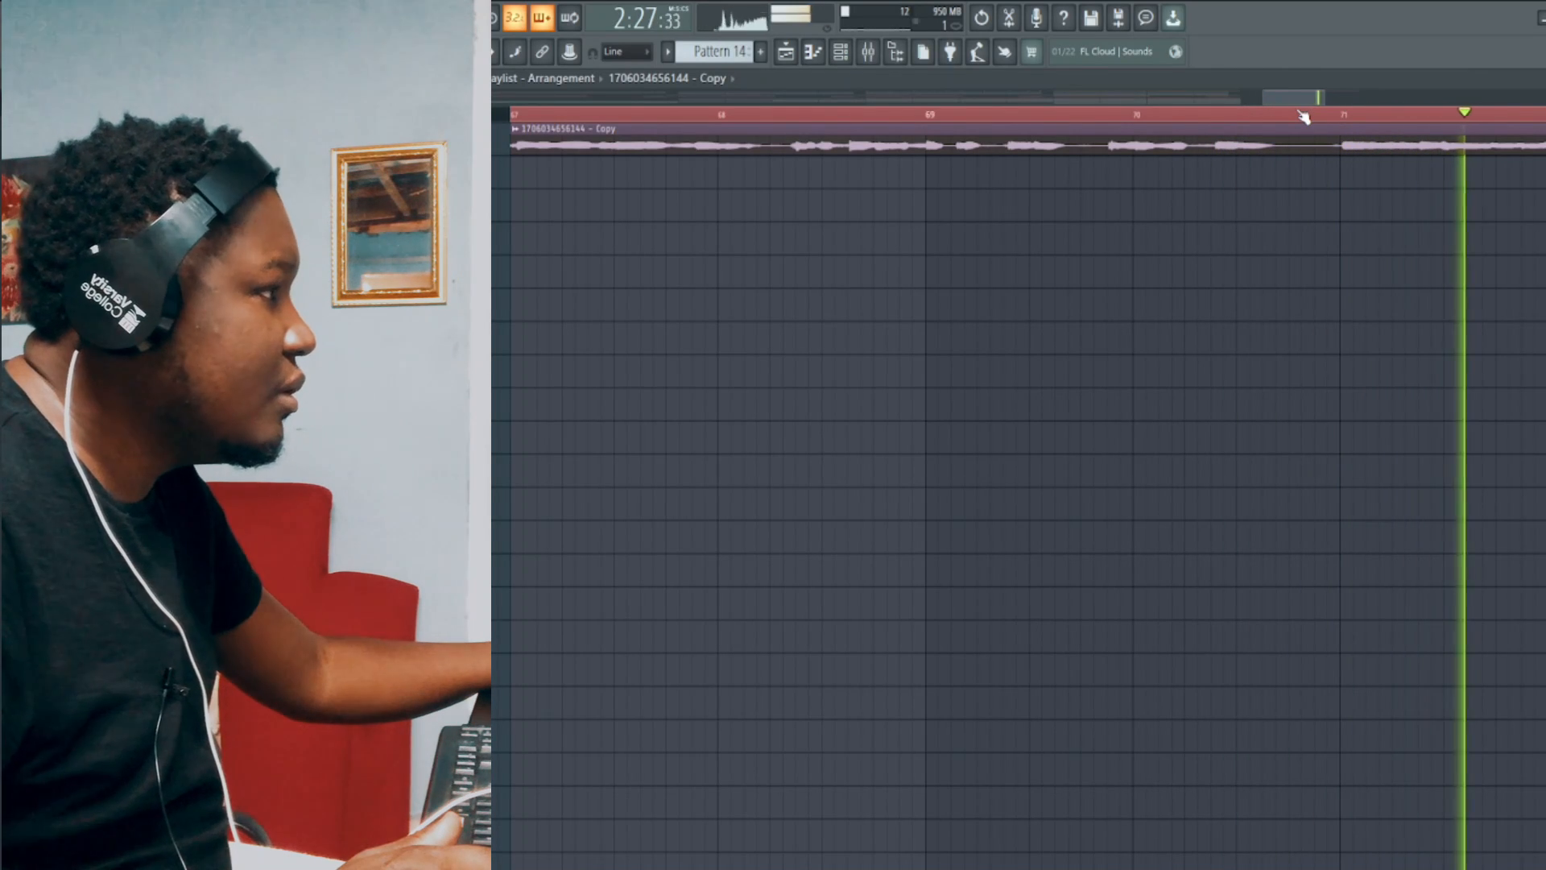
Audition the later part of the vocal copy, replaying it from bar 71 to judge its timing.
drag(1317, 97, 1440, 99)
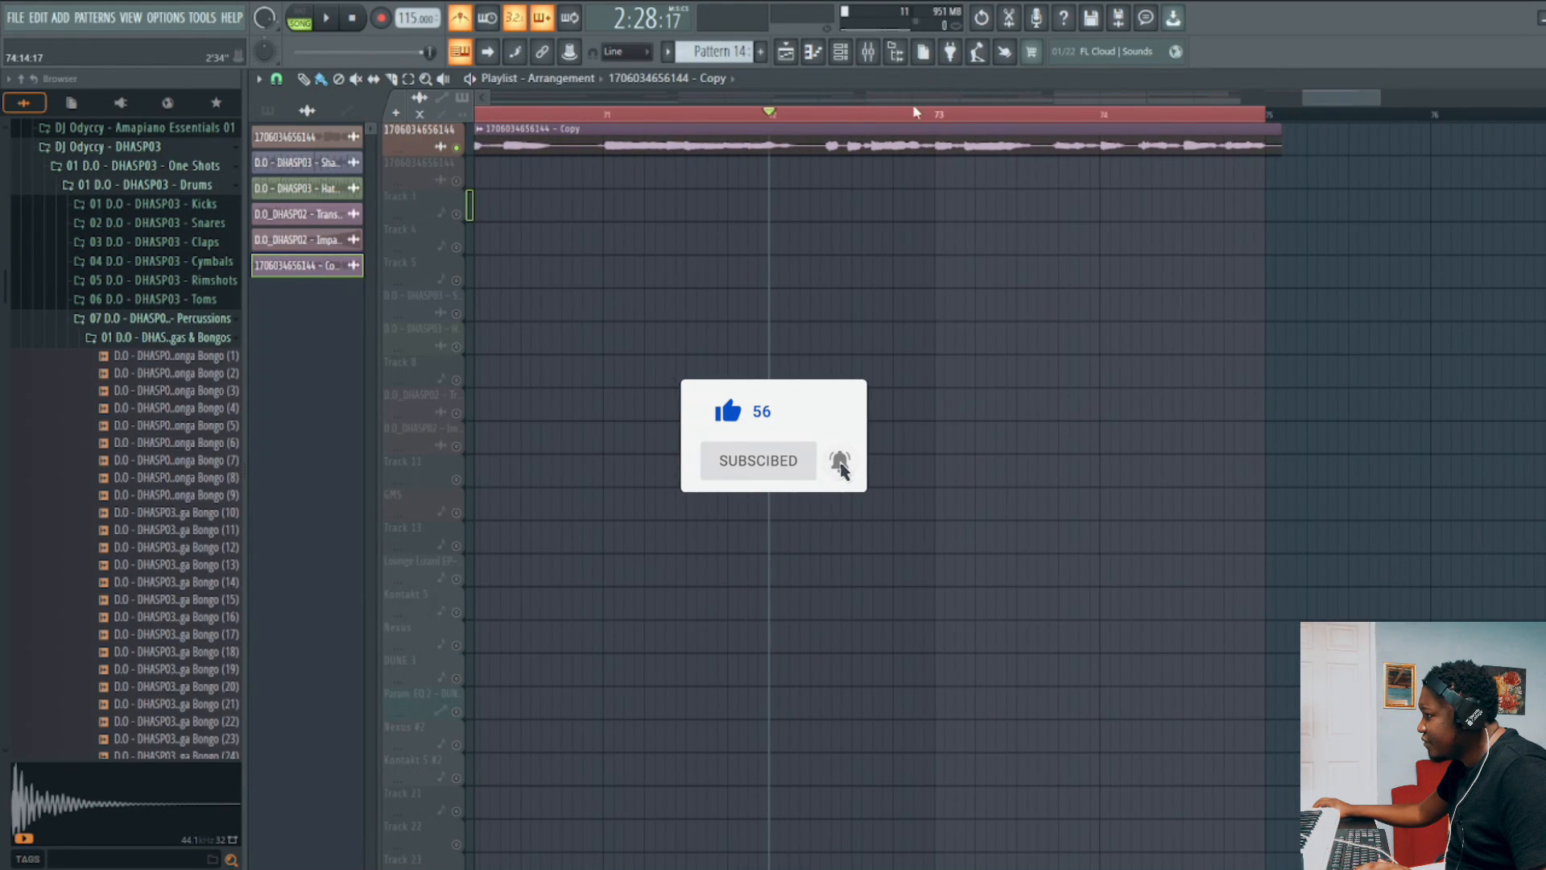
key(space)
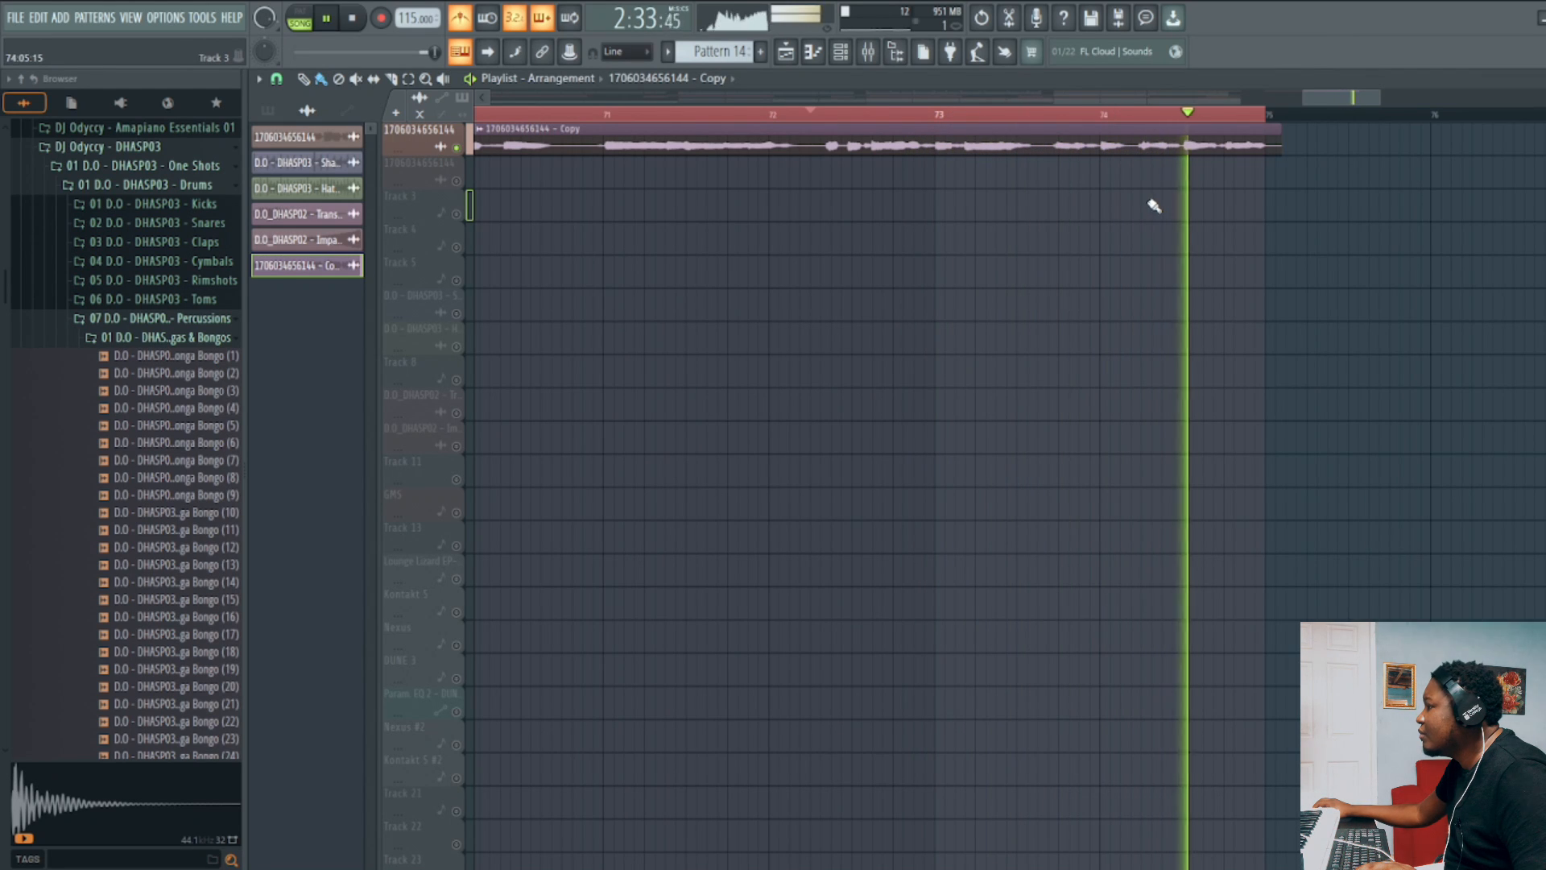
key(space)
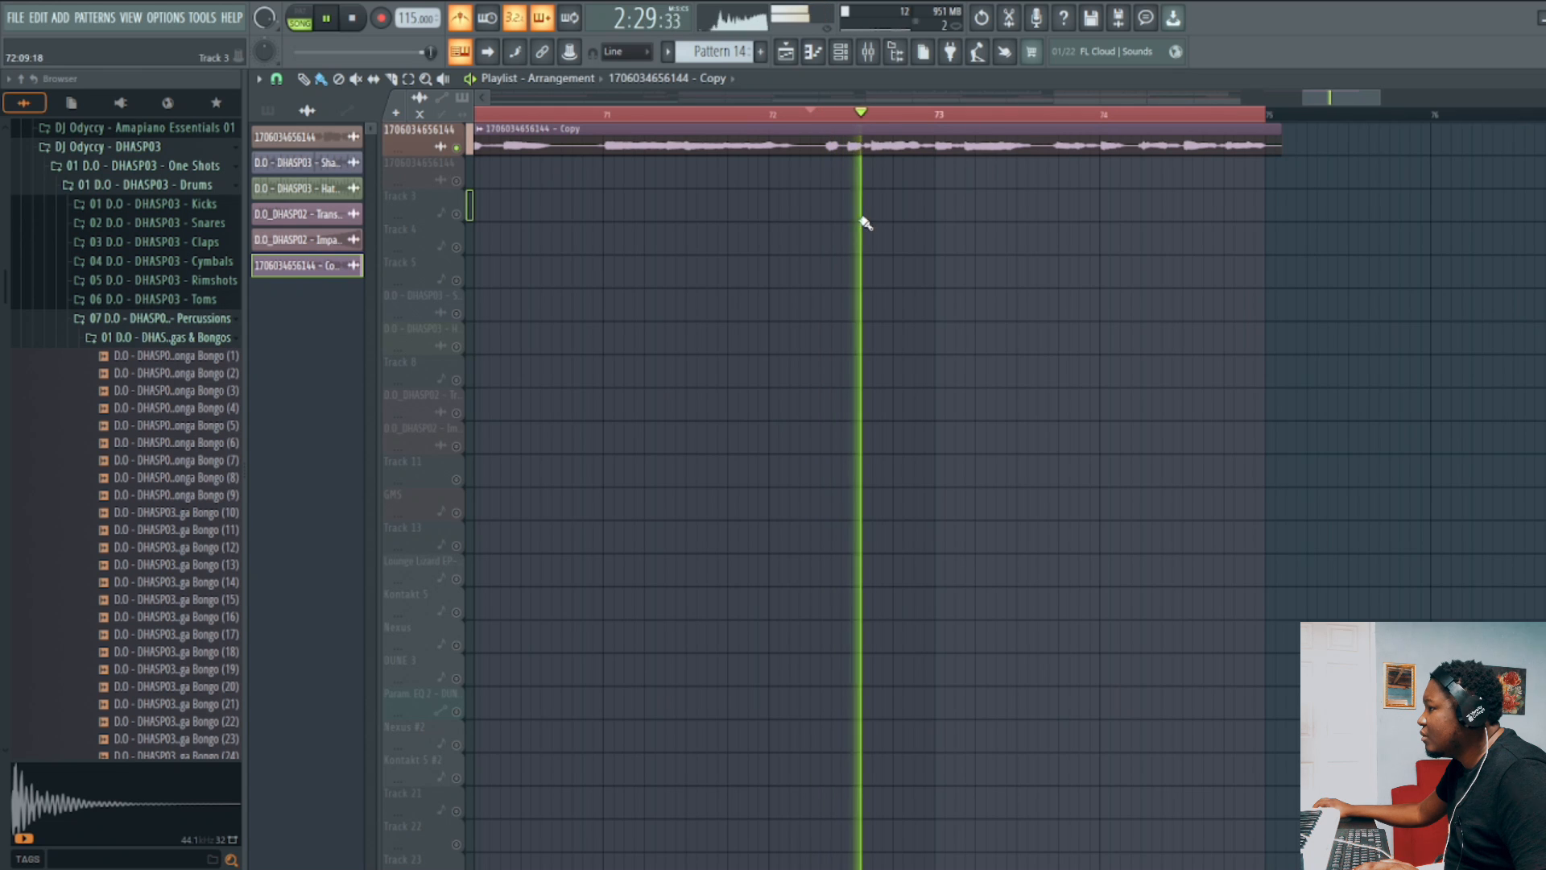
click(633, 113)
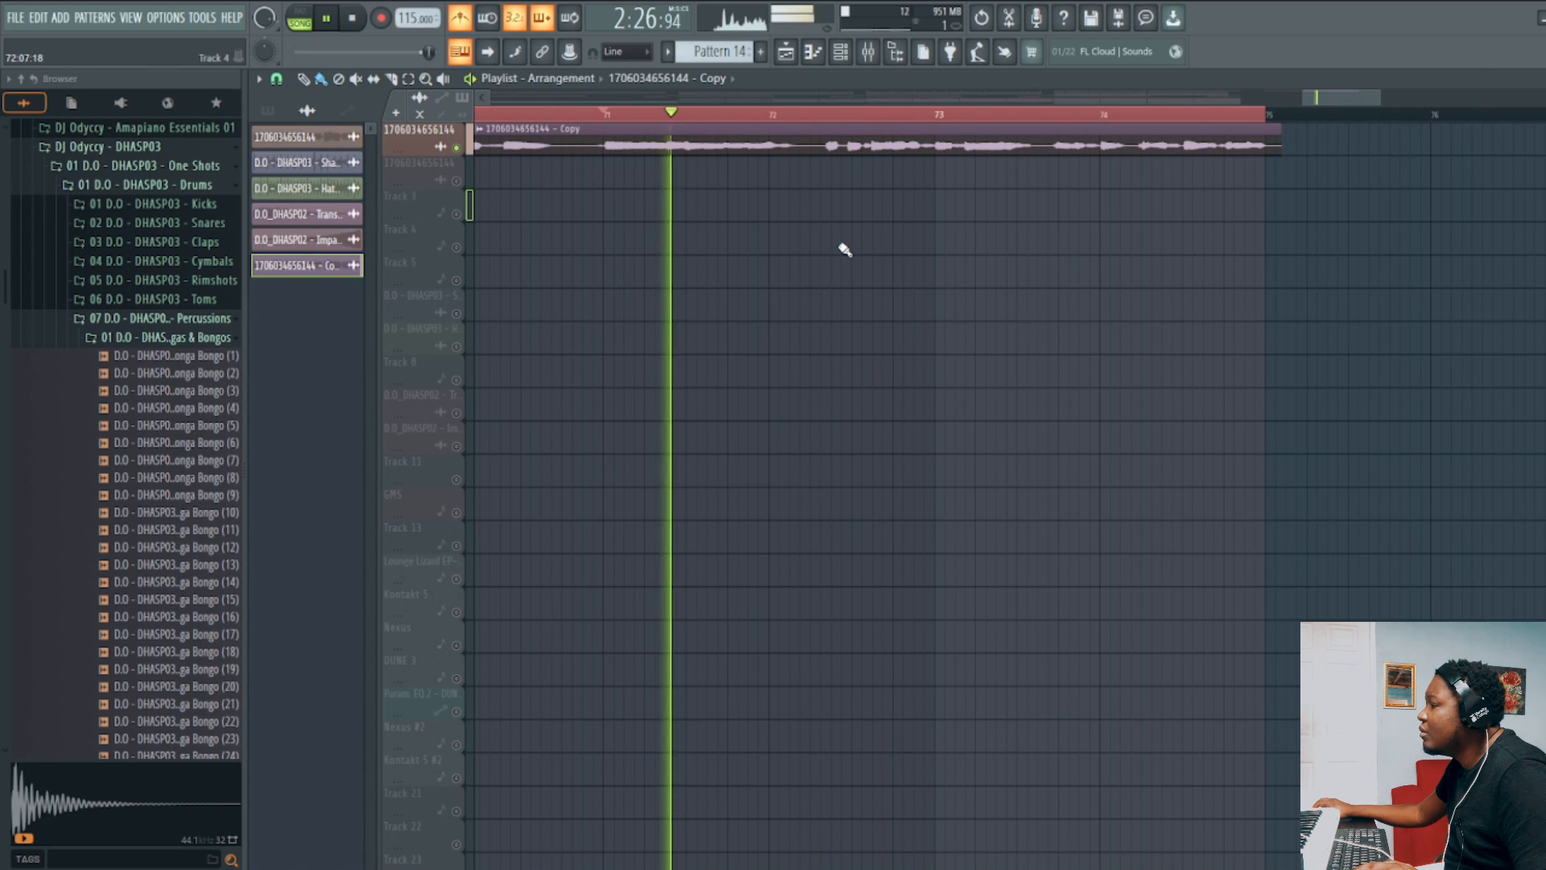
key(space)
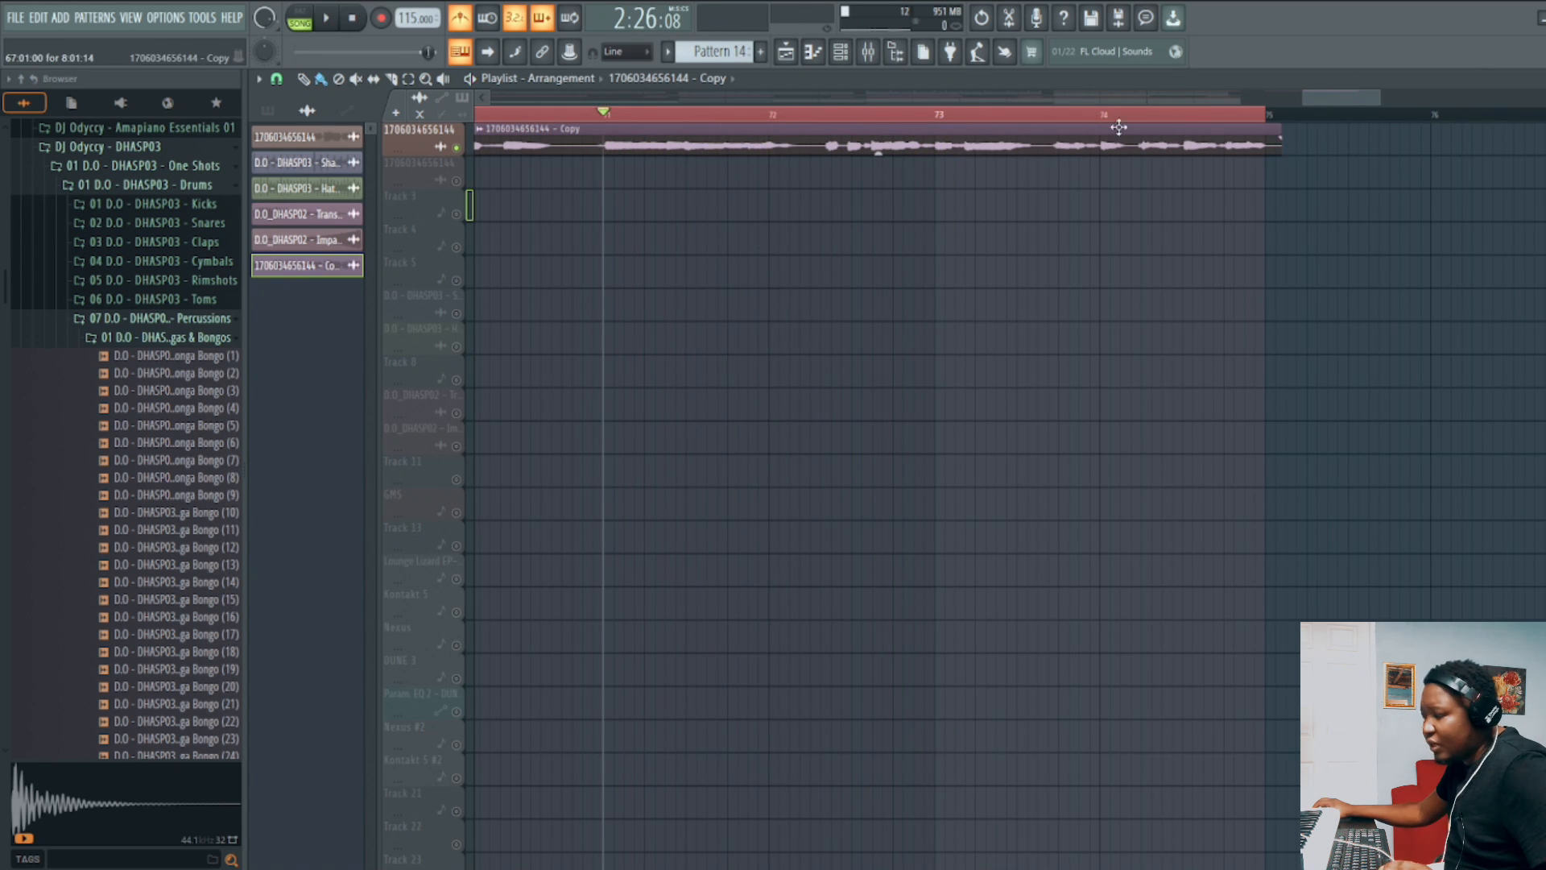
Nudge the copied vocal clip so that it starts at 67:01:12, and check its timing around bar 71.
drag(1380, 97, 1330, 97)
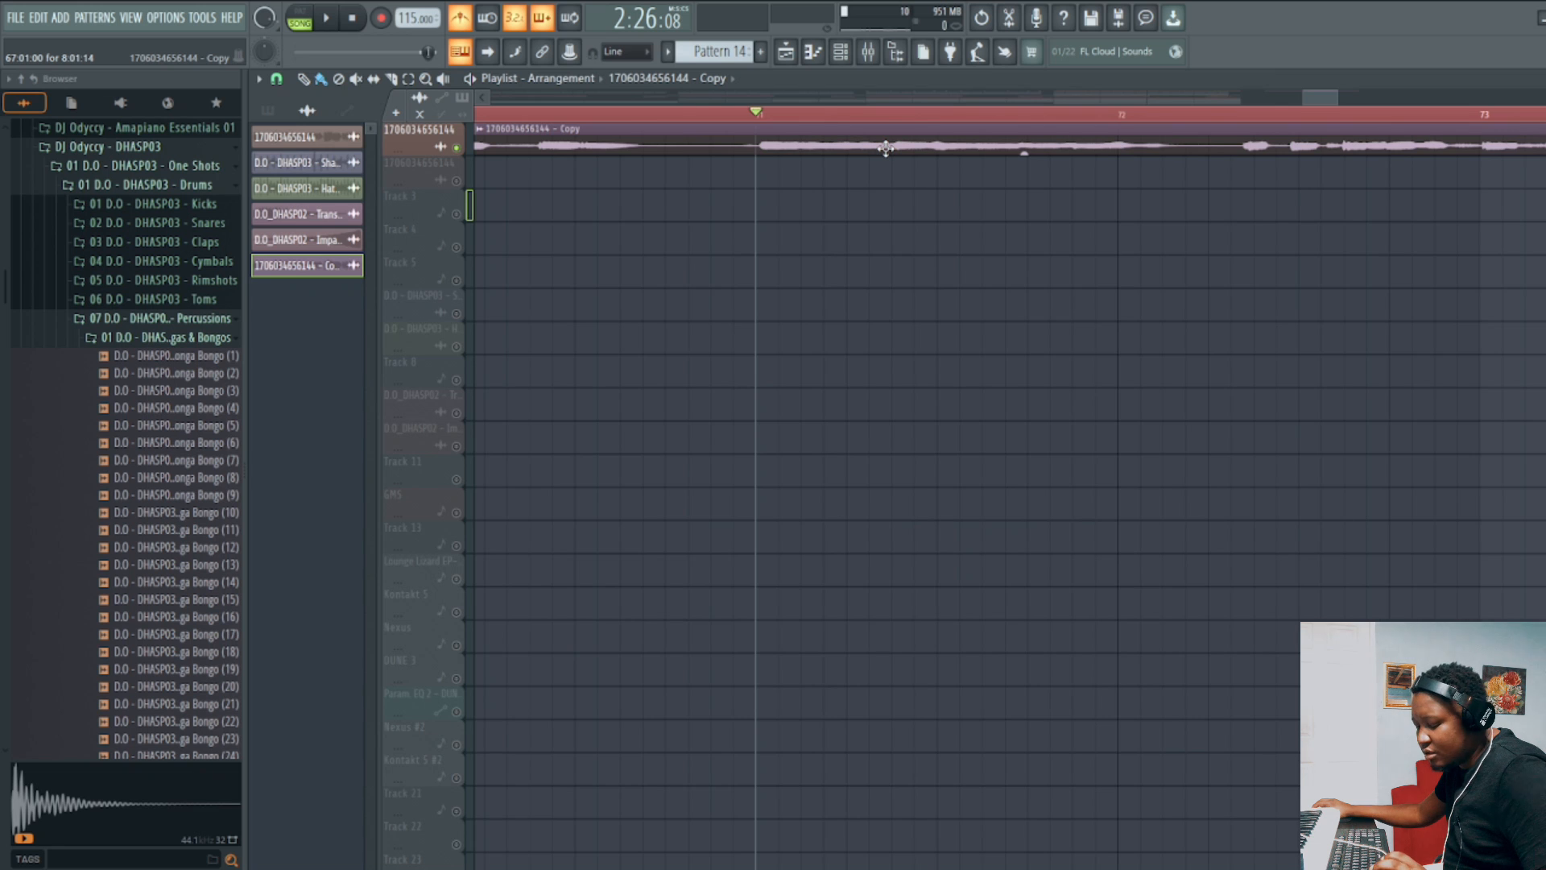
key(space)
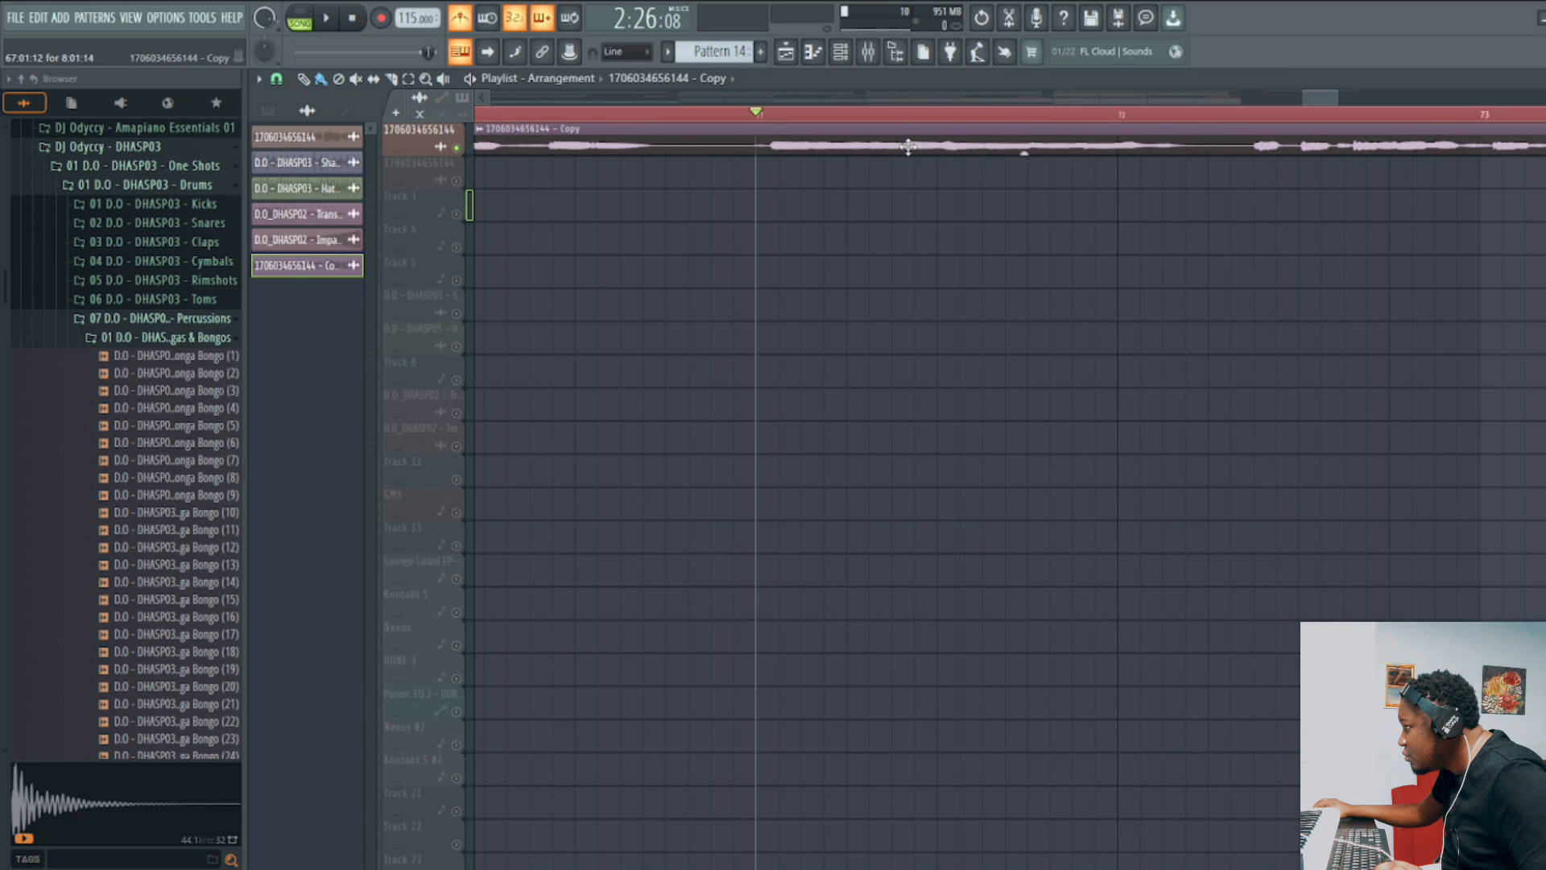
key(space)
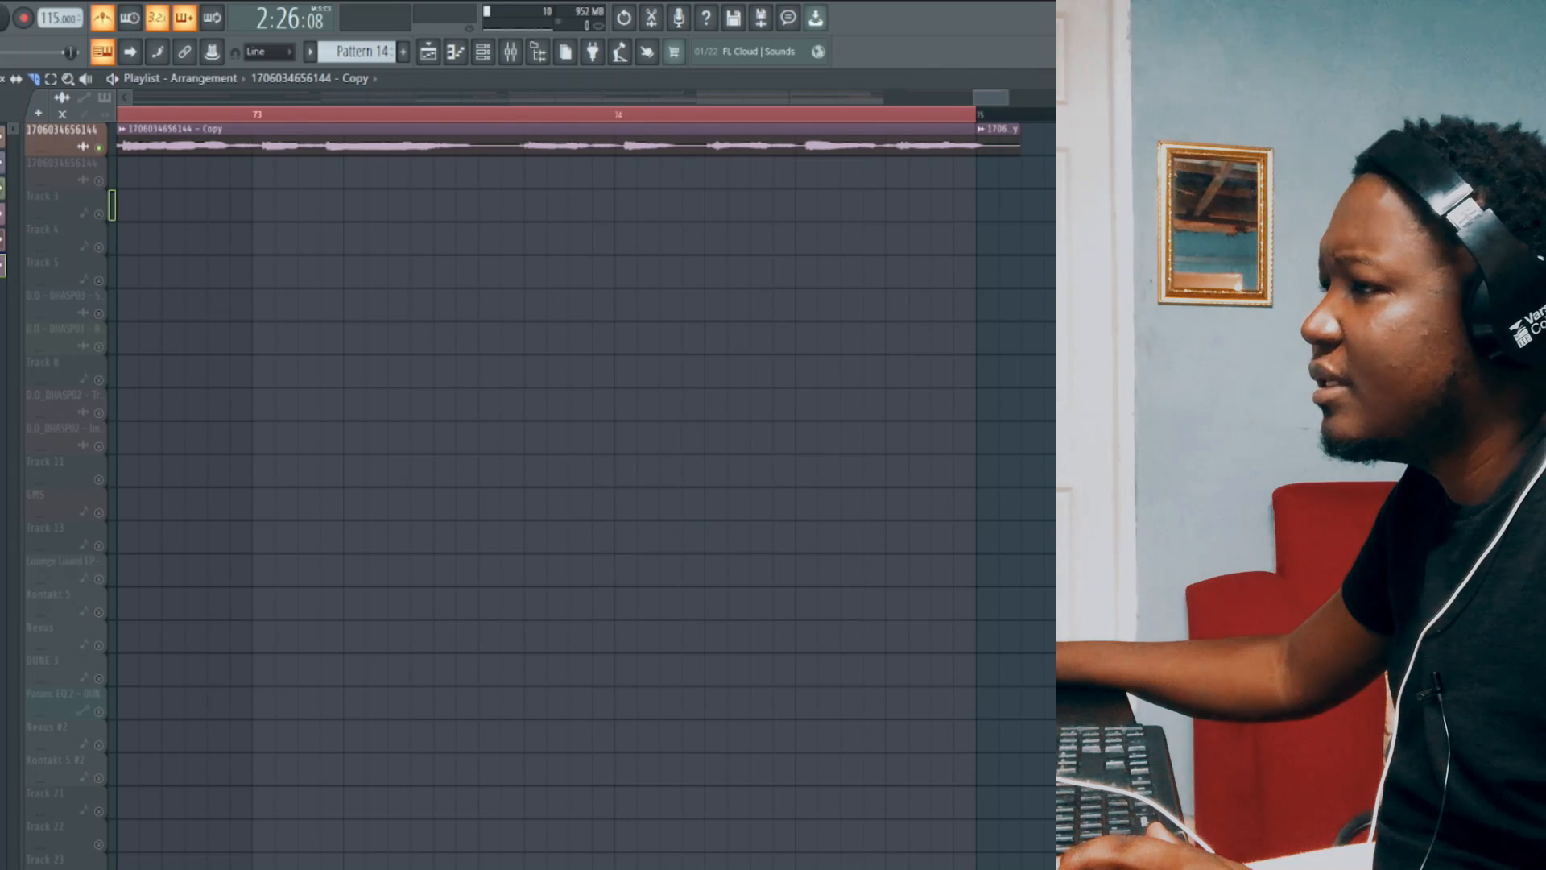
Play the arranged original vocal clips from bar 49 for comparison.
drag(1006, 100, 749, 104)
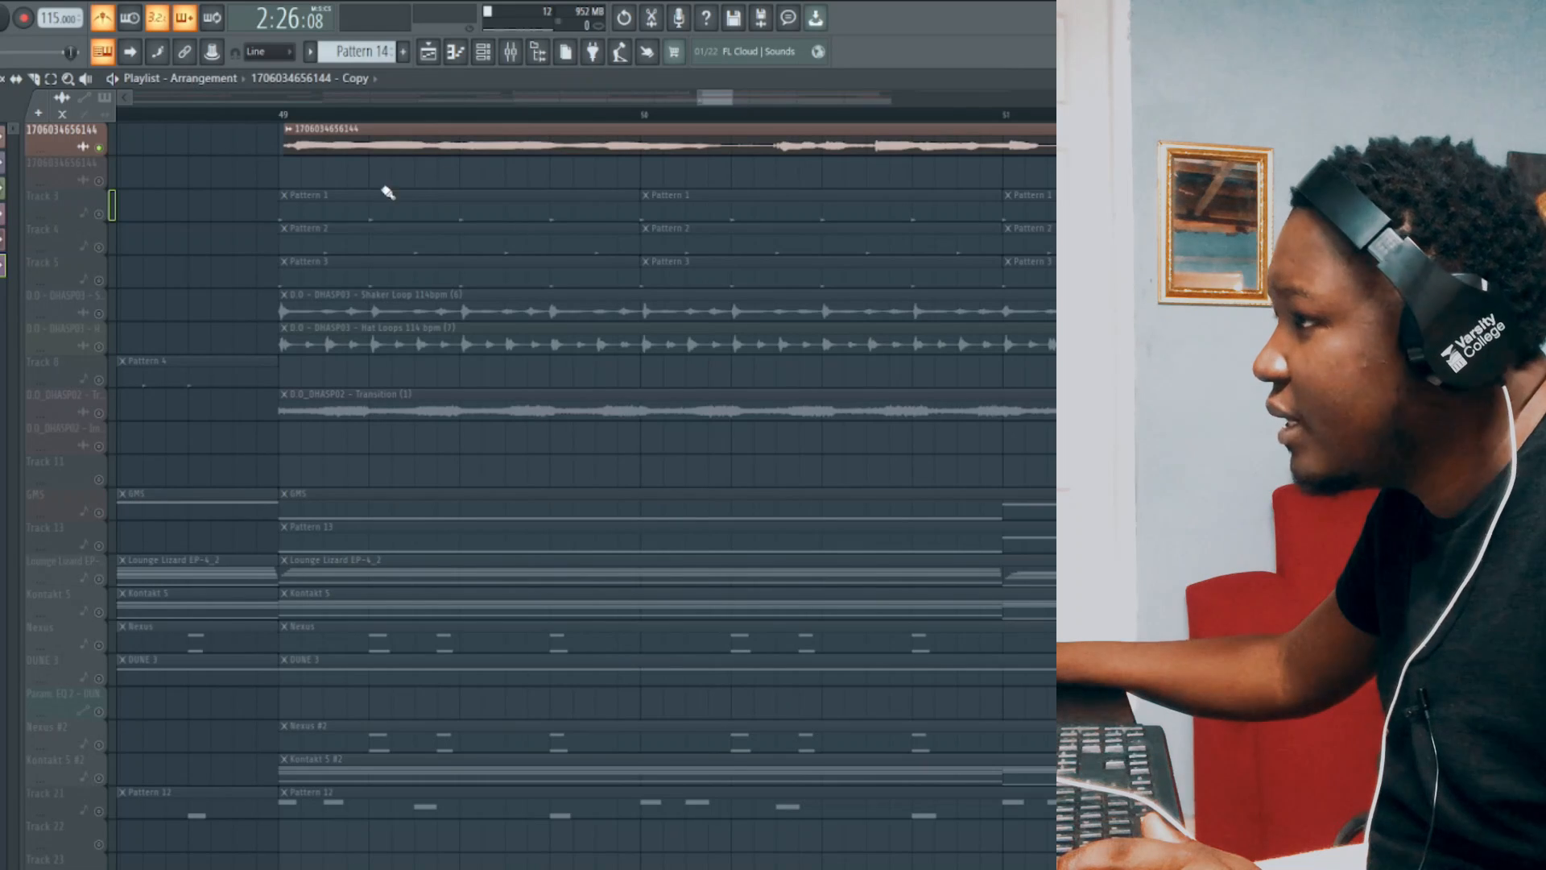
click(283, 119)
right_click(258, 174)
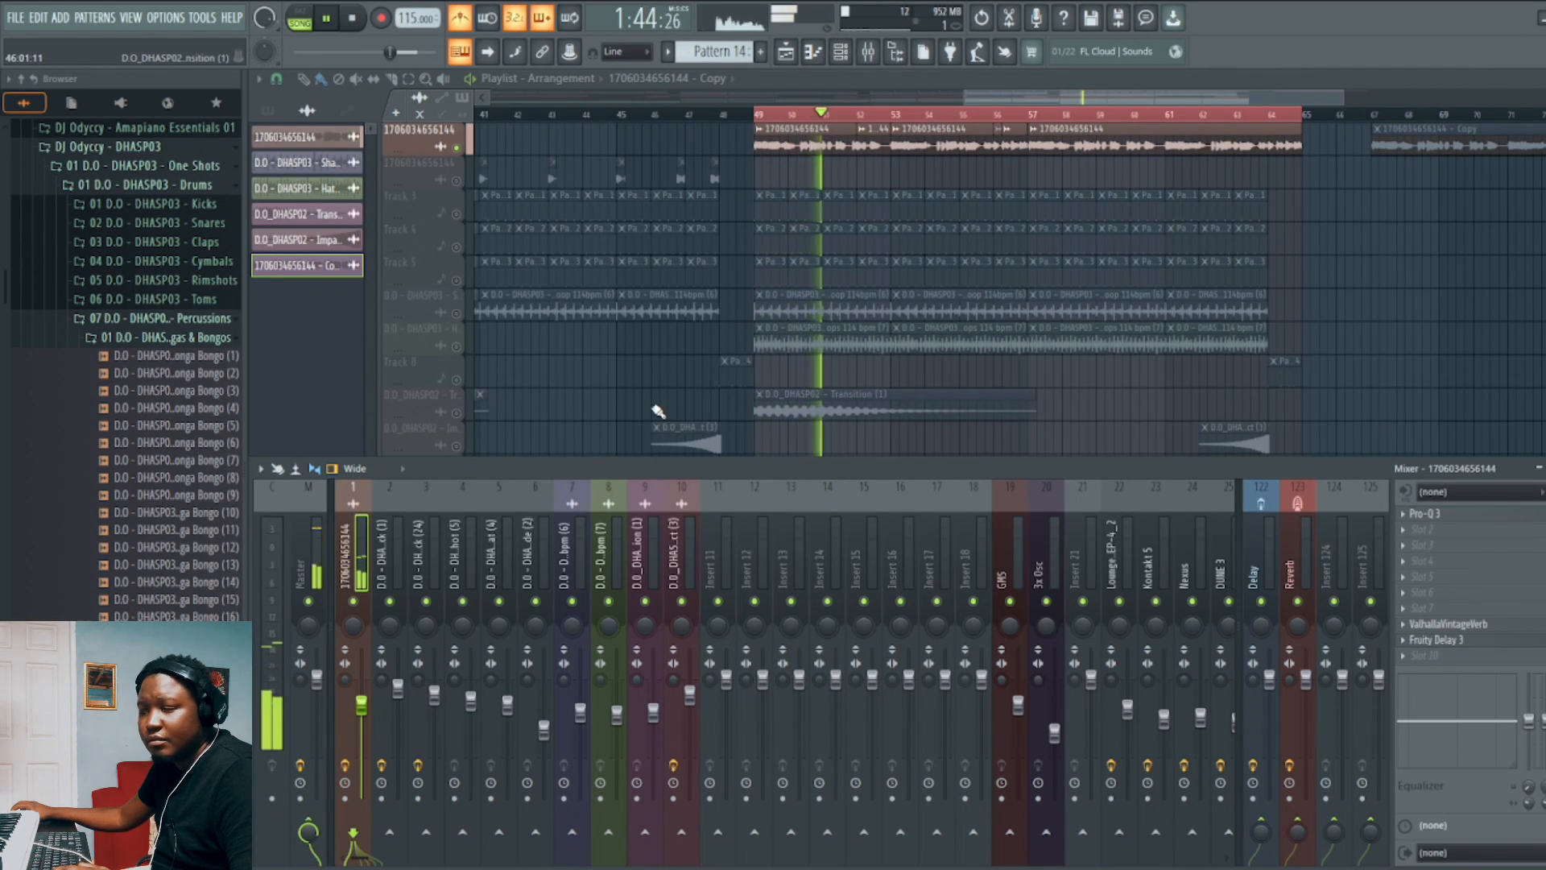
Examine the EQ bands in Pro-Q 3 on the vocal's mixer track, then close the plugin.
click(1441, 514)
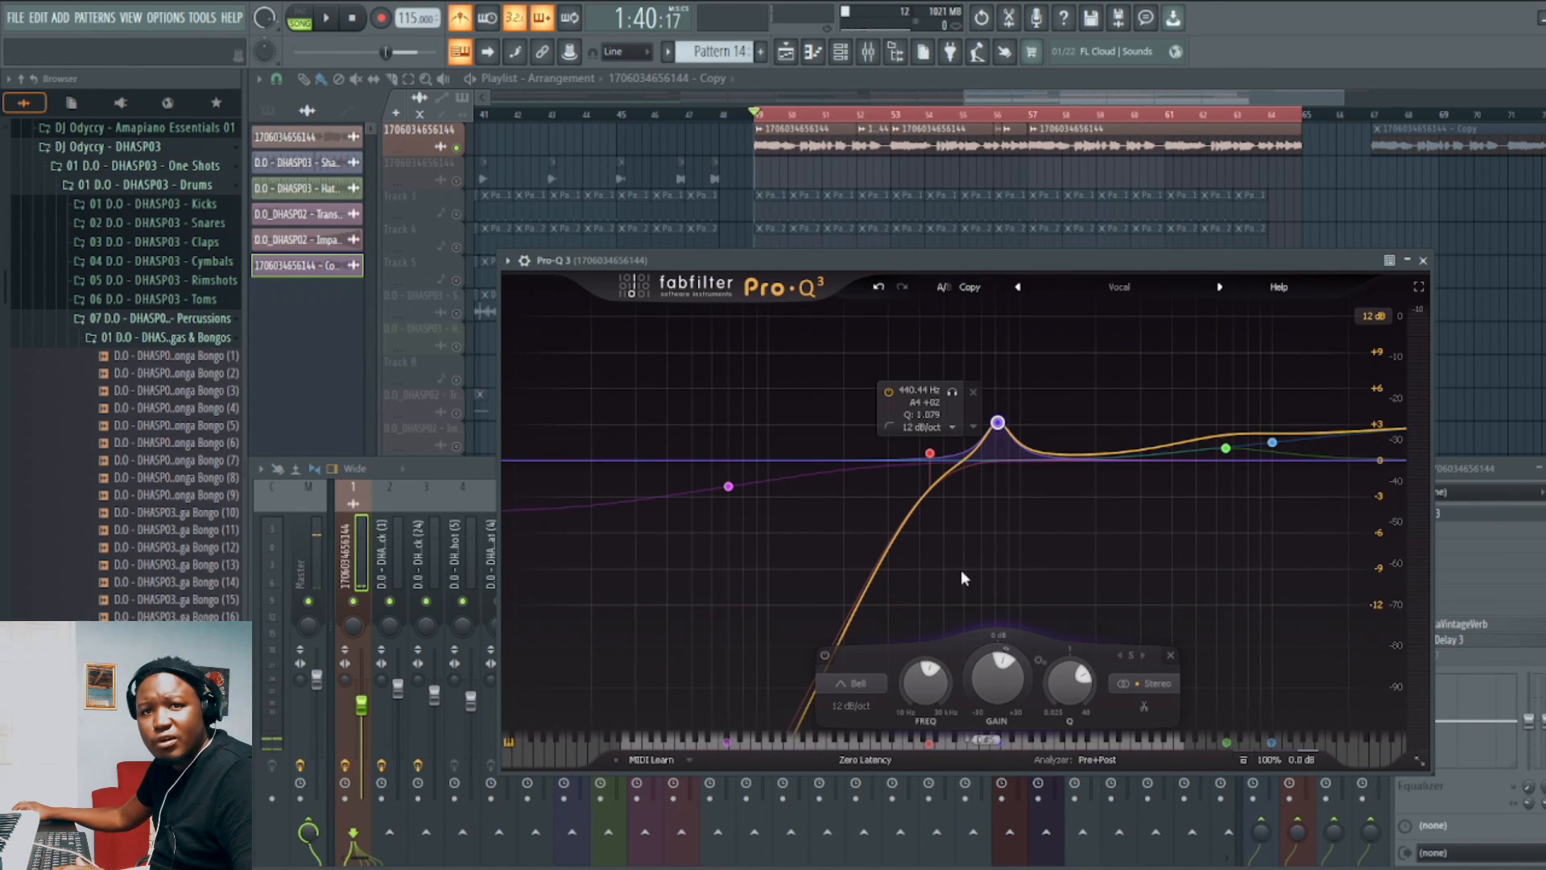
mouse_move(995, 436)
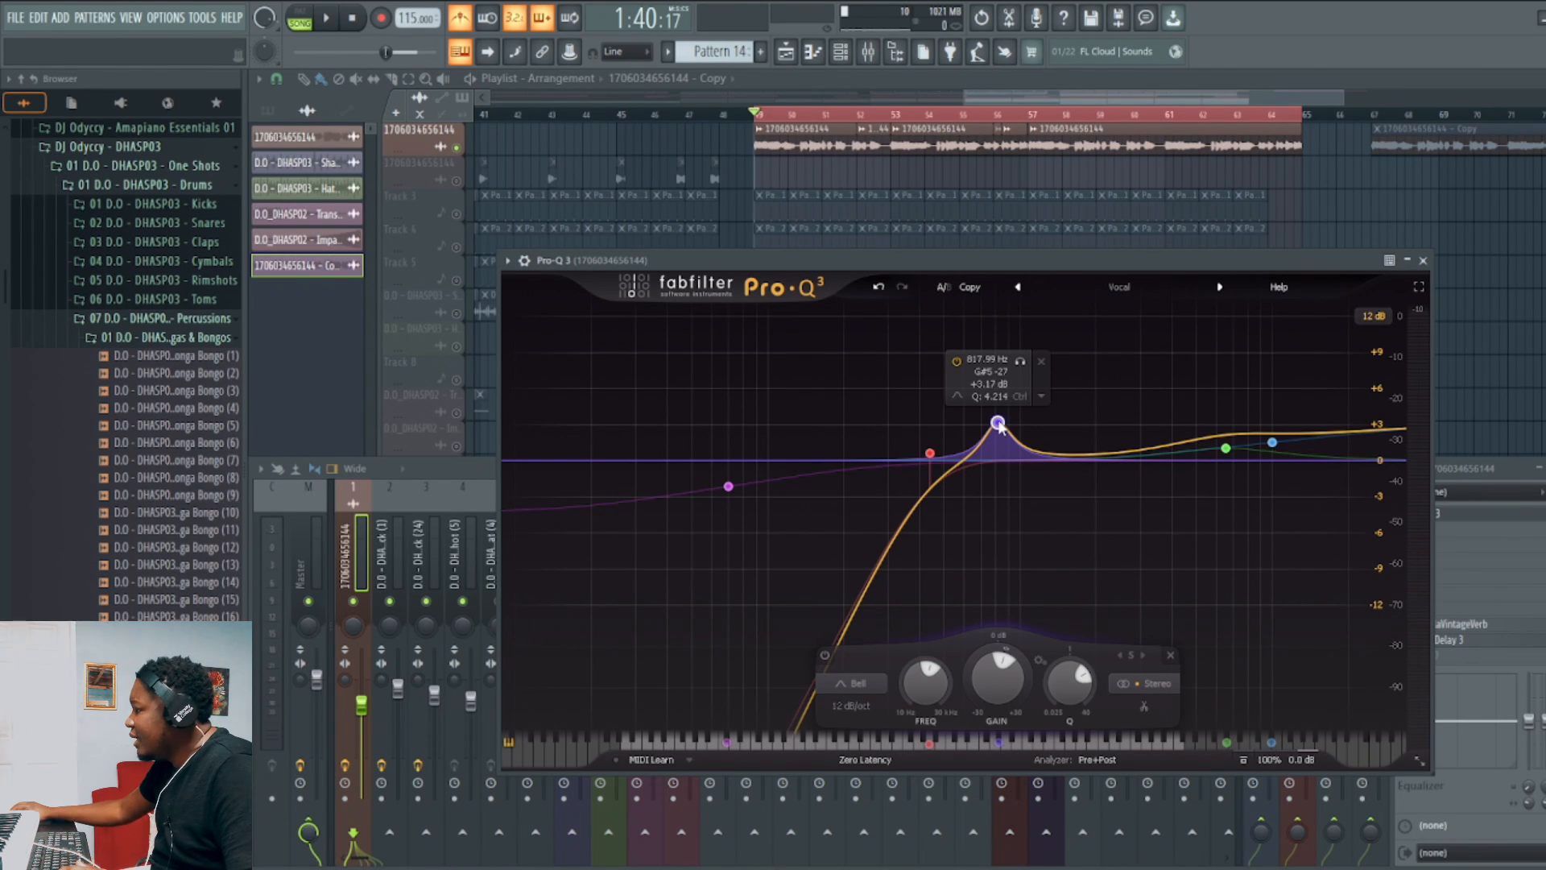
mouse_move(1245, 395)
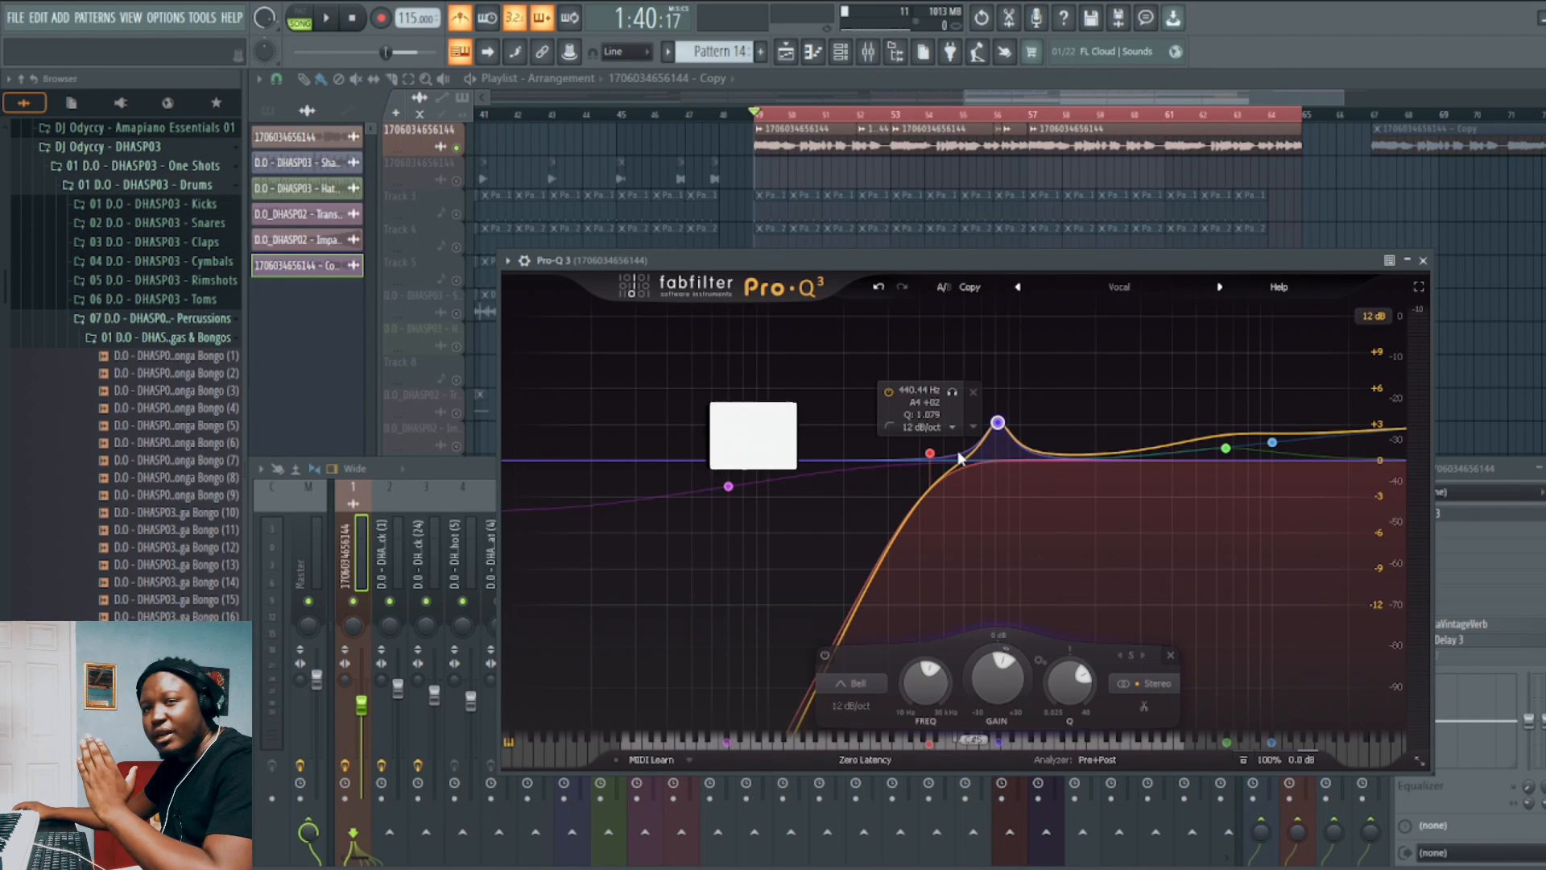
click(1423, 260)
Review the ValhallaVintageVerb and Fruity Delay 3 settings on the vocal's mixer track, closing each plugin after viewing.
click(1425, 624)
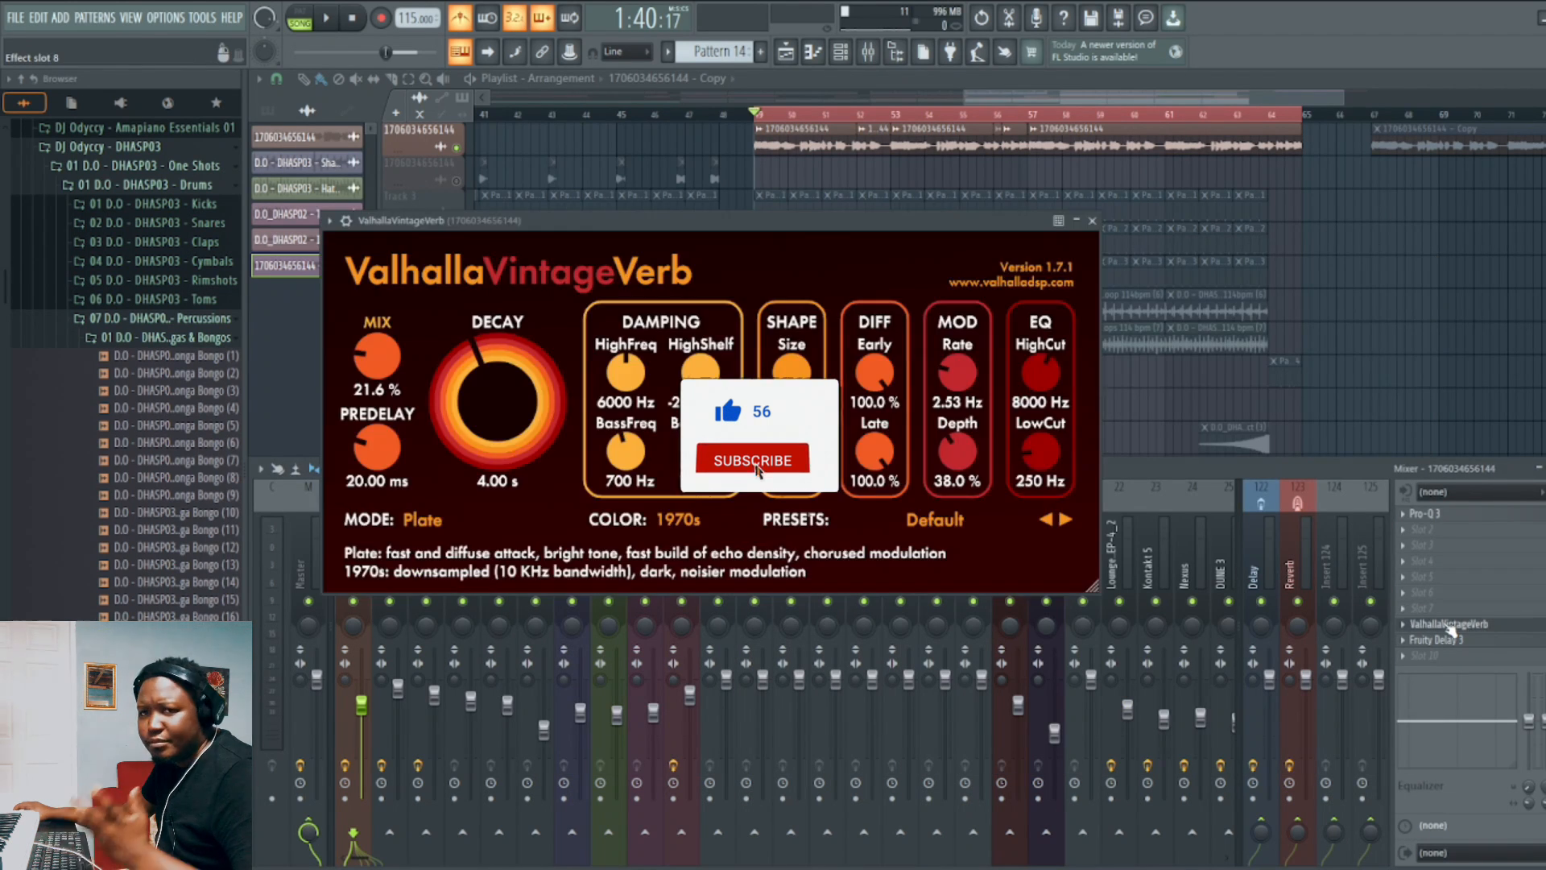
click(1093, 222)
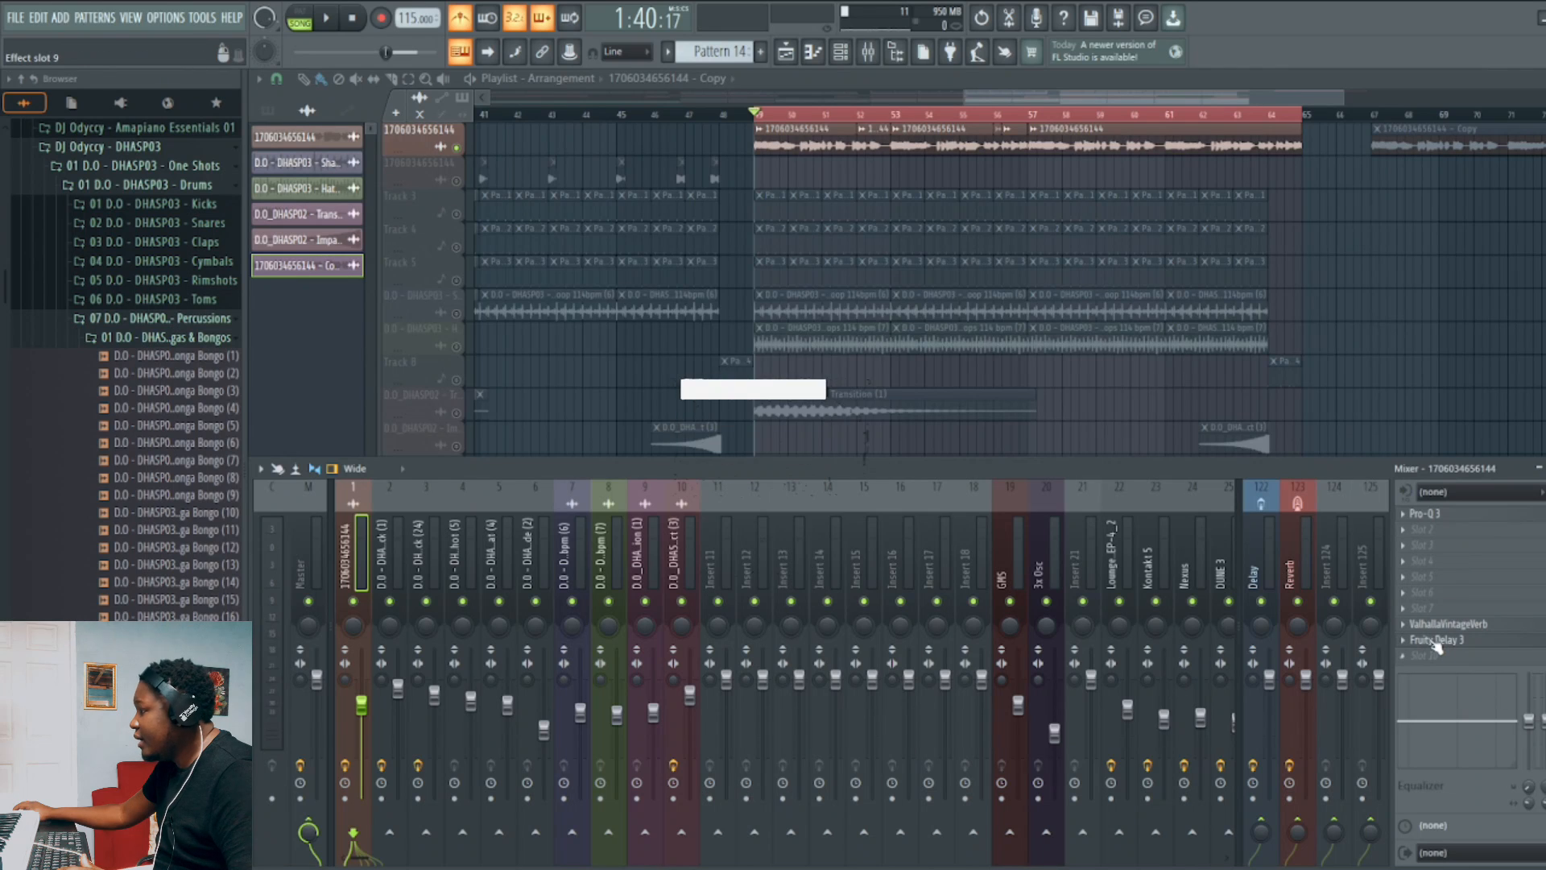
click(1434, 640)
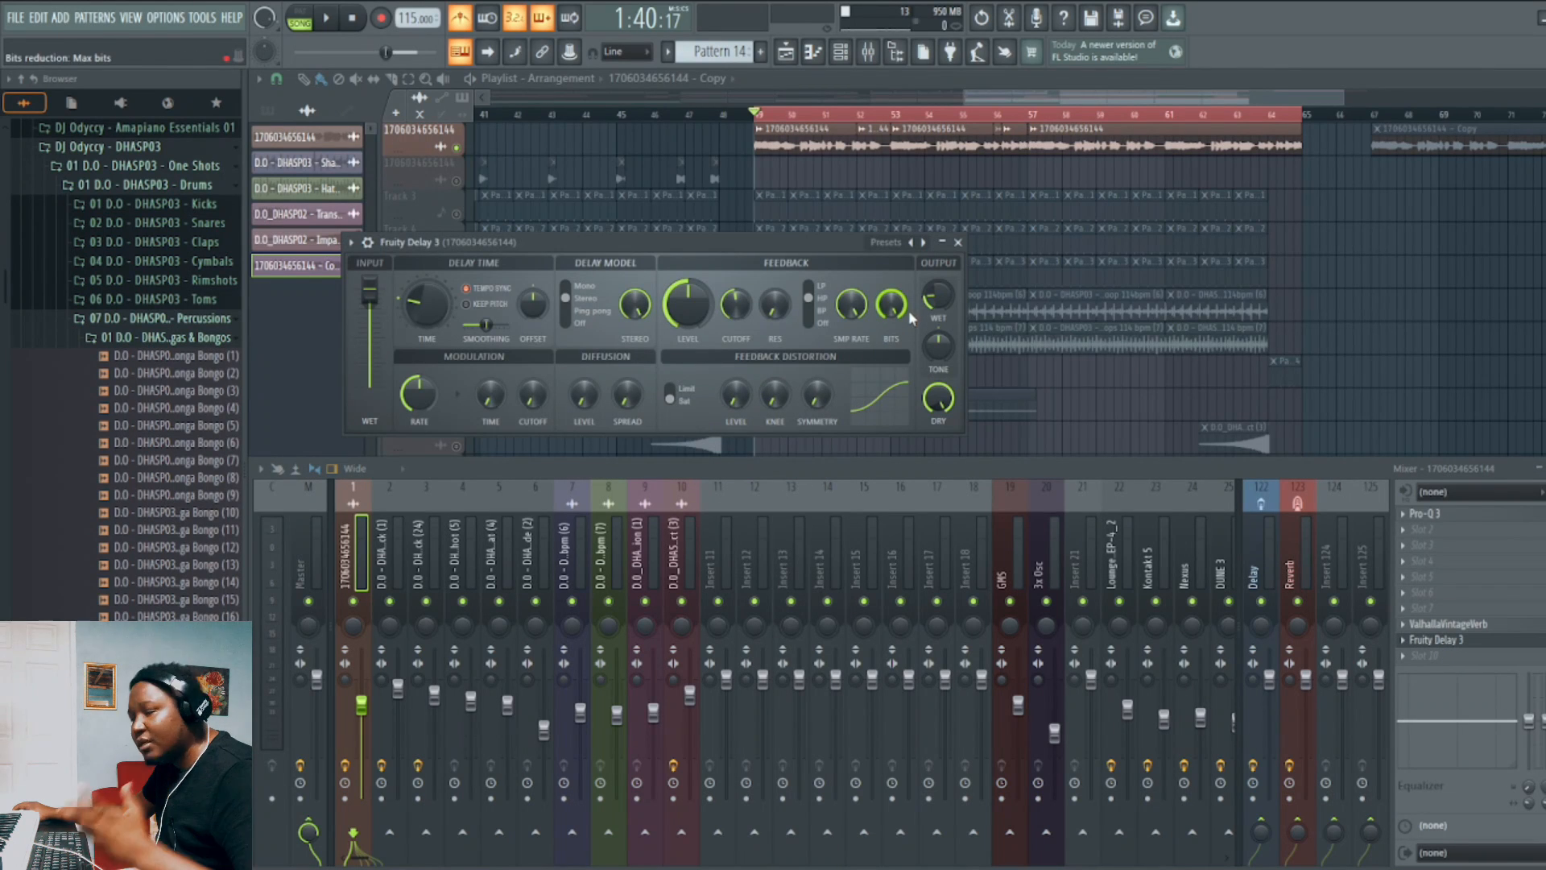
click(958, 243)
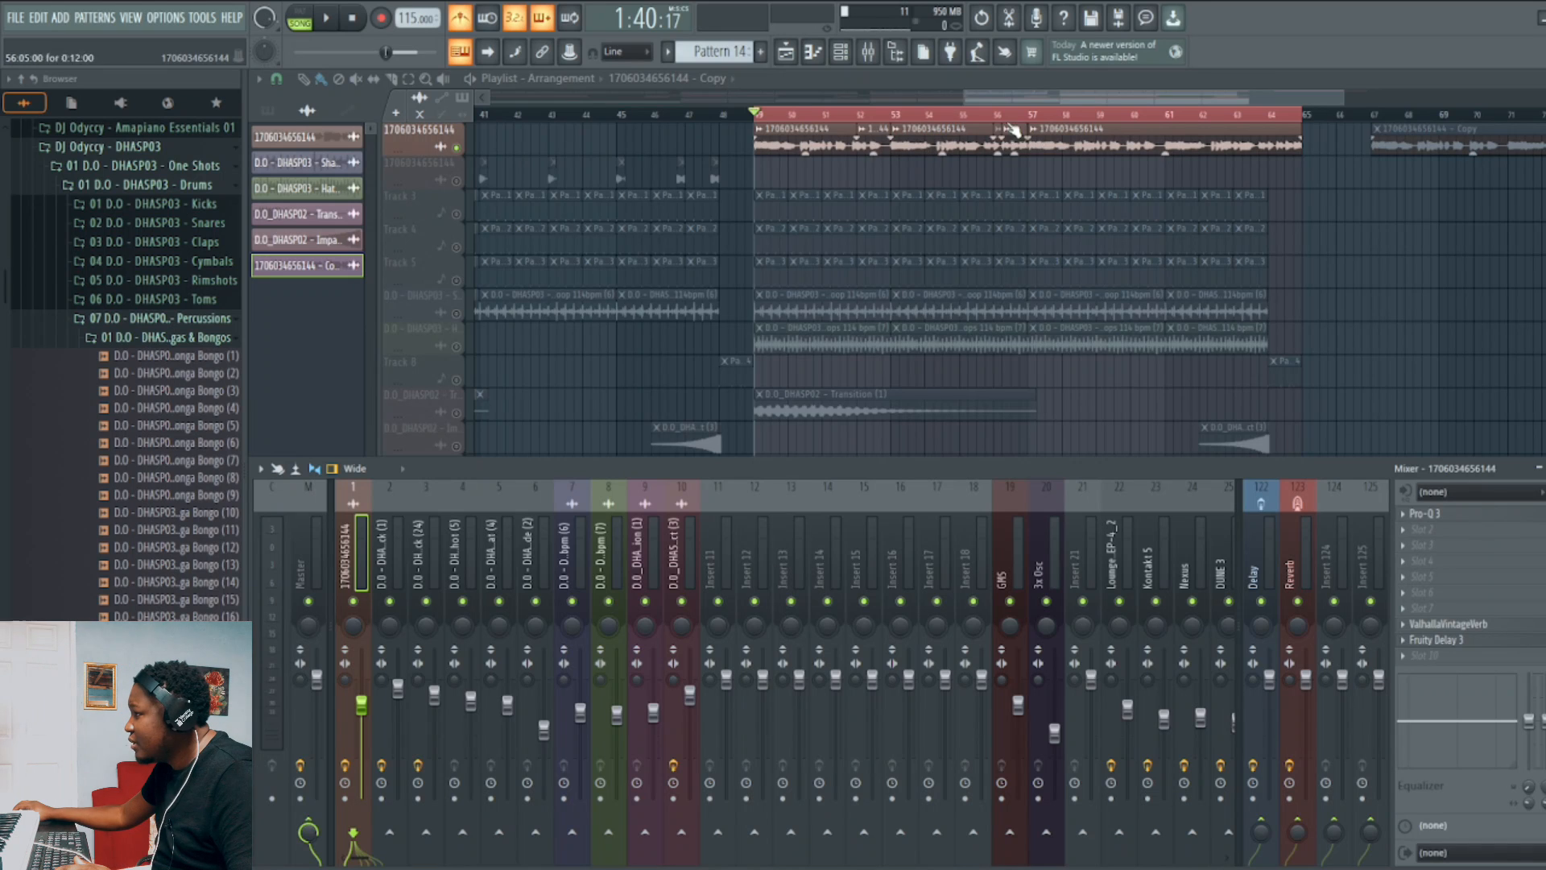
Set the playback range to bars 33 to 65 and unmute the second vocal track containing the short chops.
drag(970, 101, 808, 102)
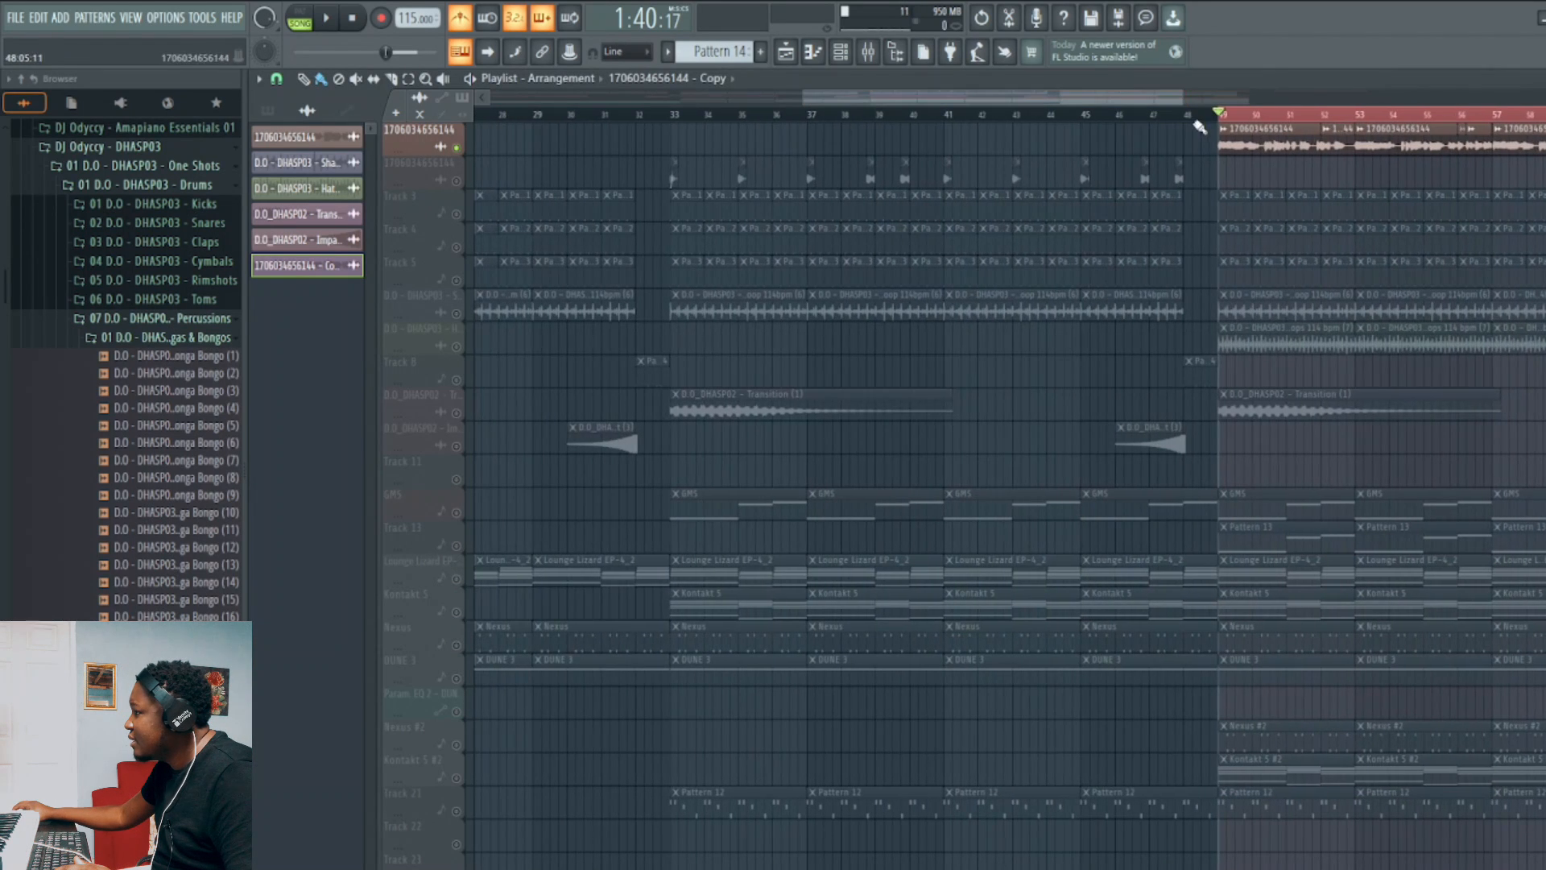
drag(1223, 125, 686, 151)
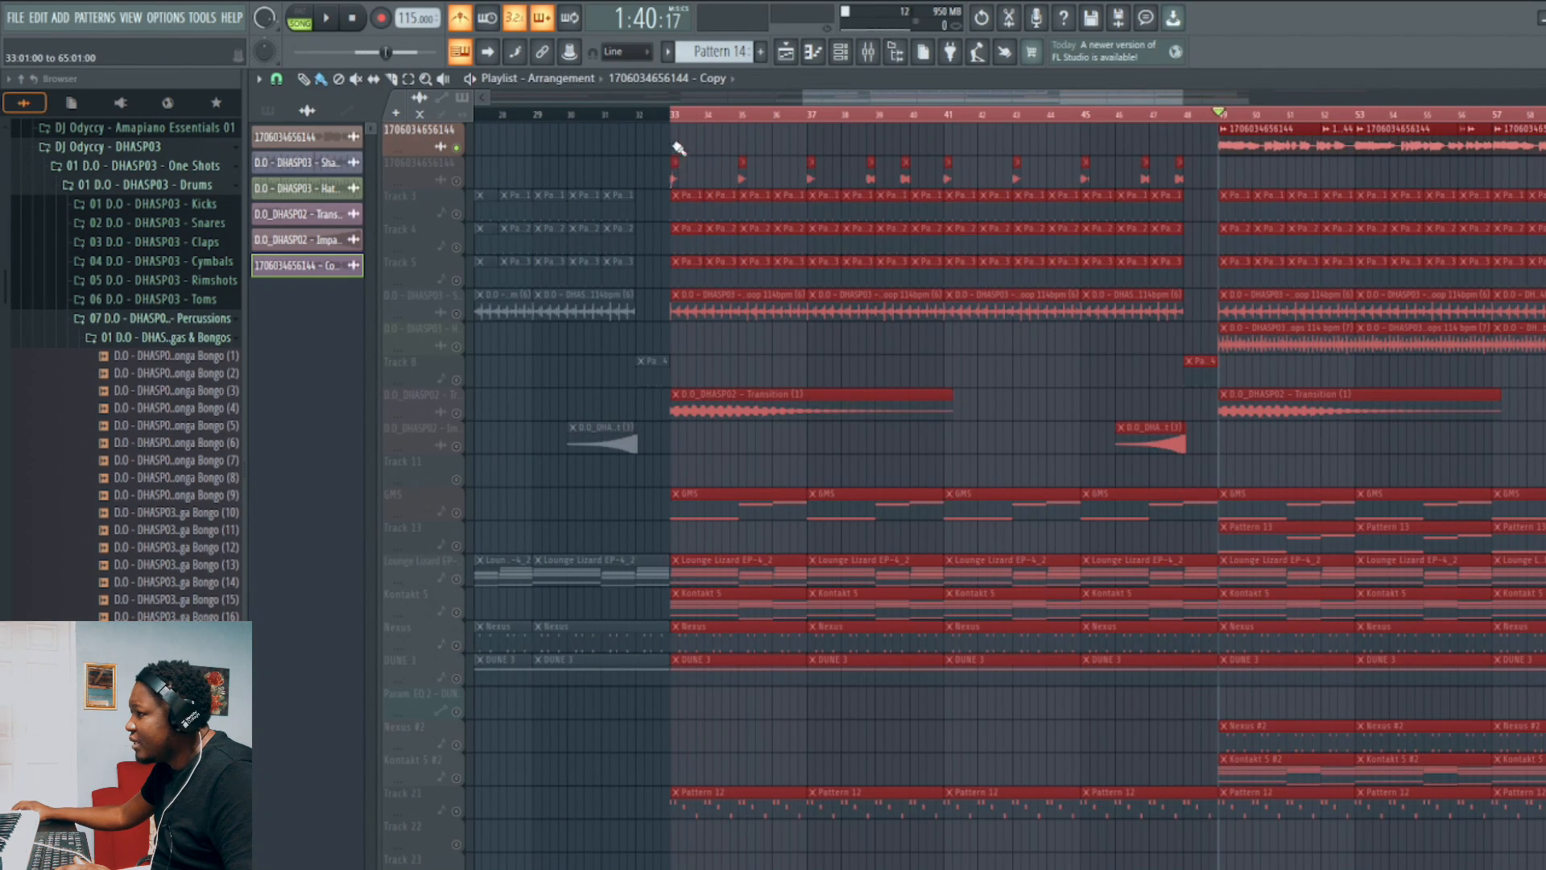
click(462, 185)
Play the vocal chops in the section starting at bar 33.
click(677, 116)
key(space)
right_click(768, 146)
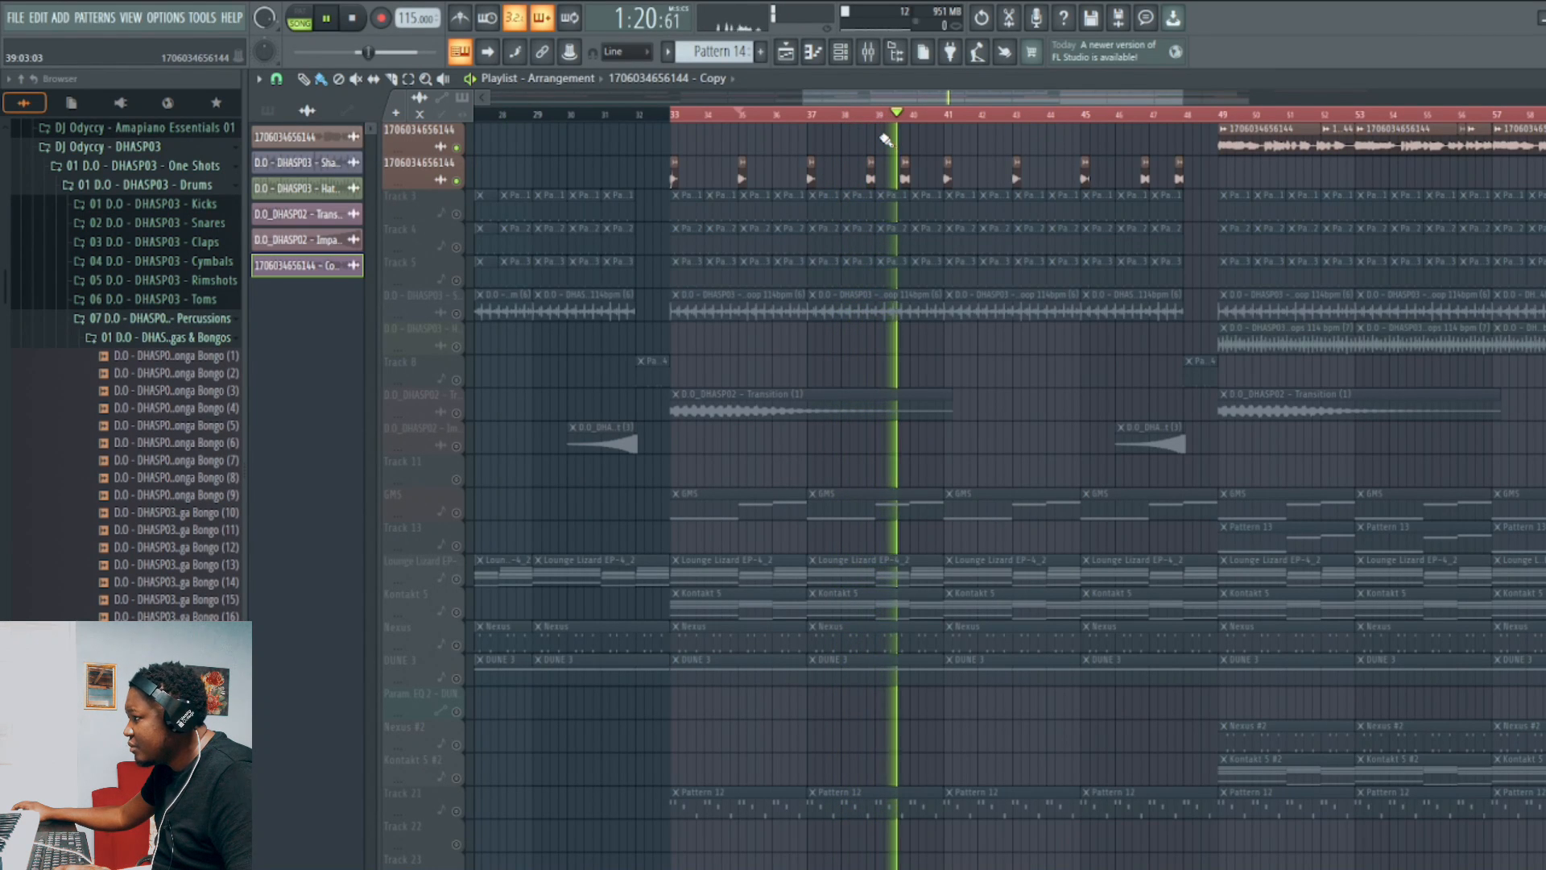
key(space)
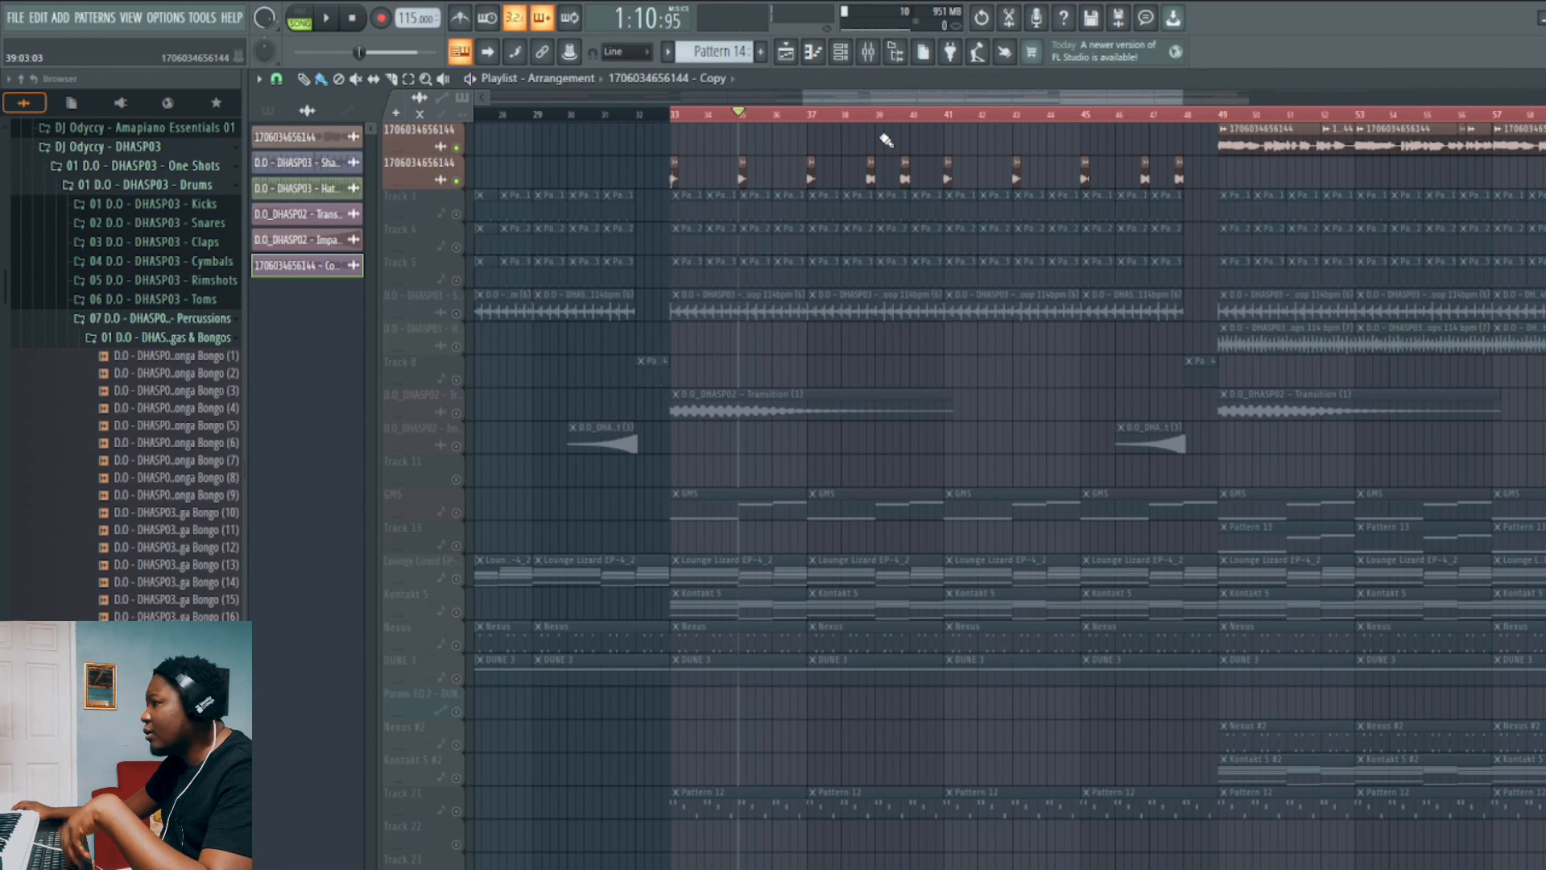
Unmute the Lounge Lizard EP track and play it back from bar 33.
click(674, 117)
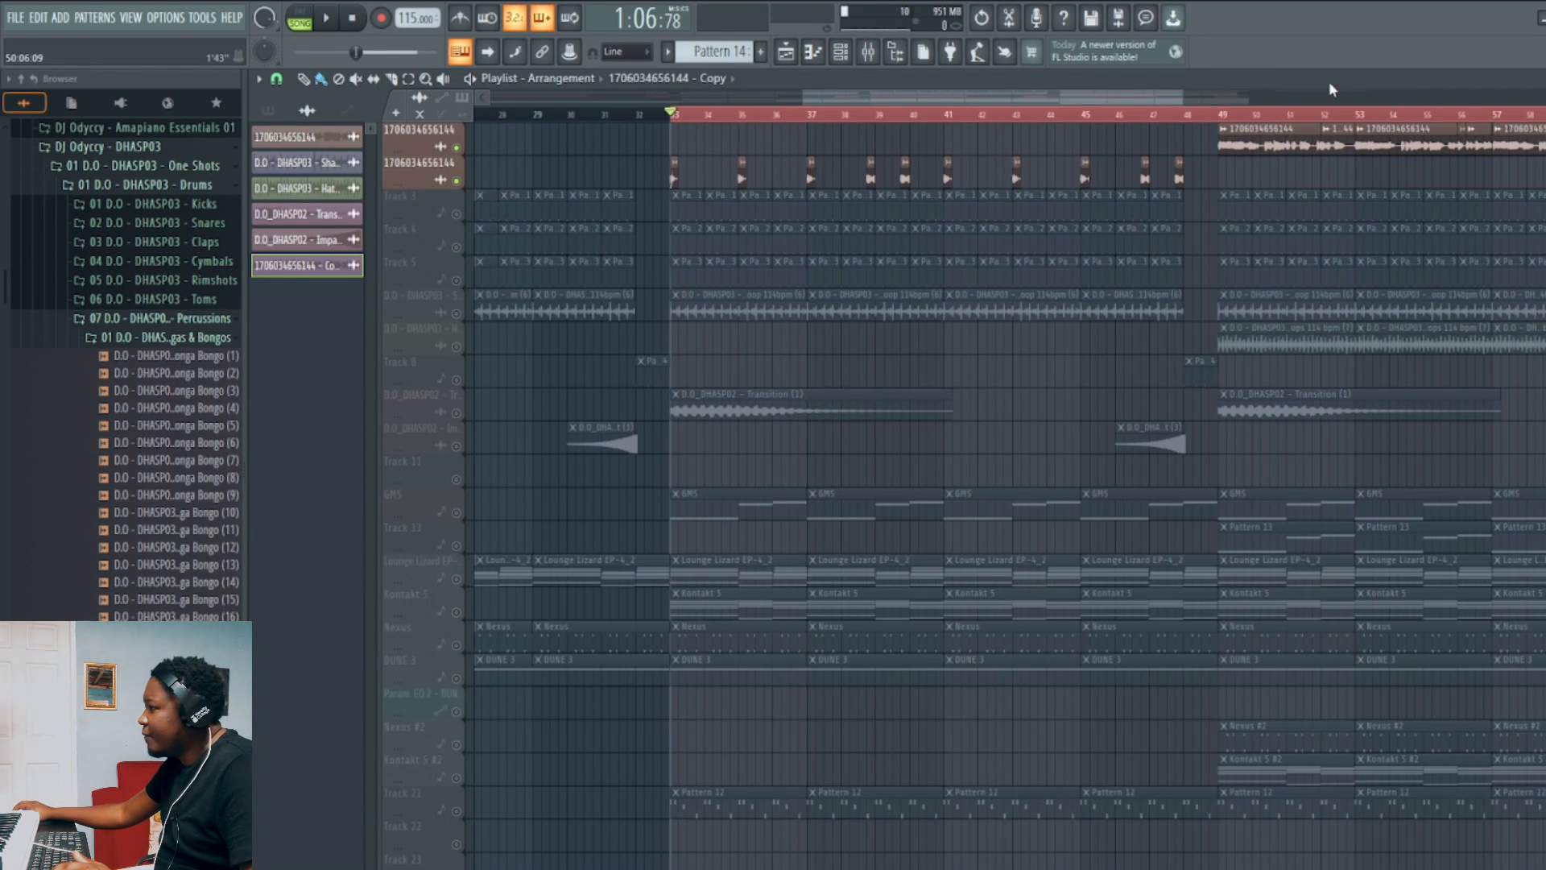
drag(1182, 96, 1267, 96)
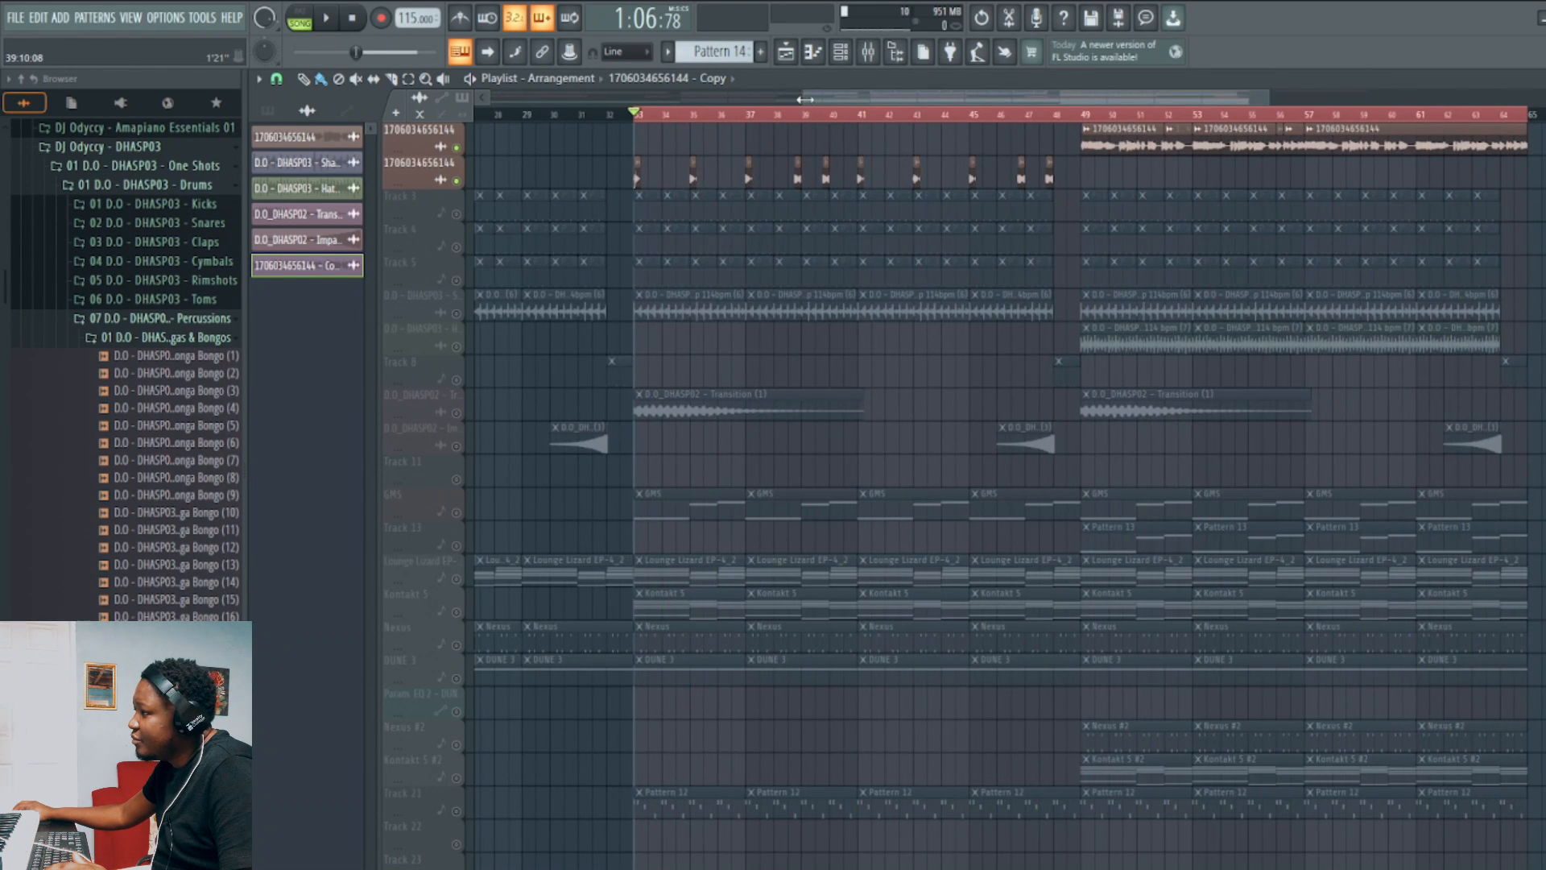
drag(804, 97, 697, 97)
scroll(739, 453, down, 3)
click(457, 480)
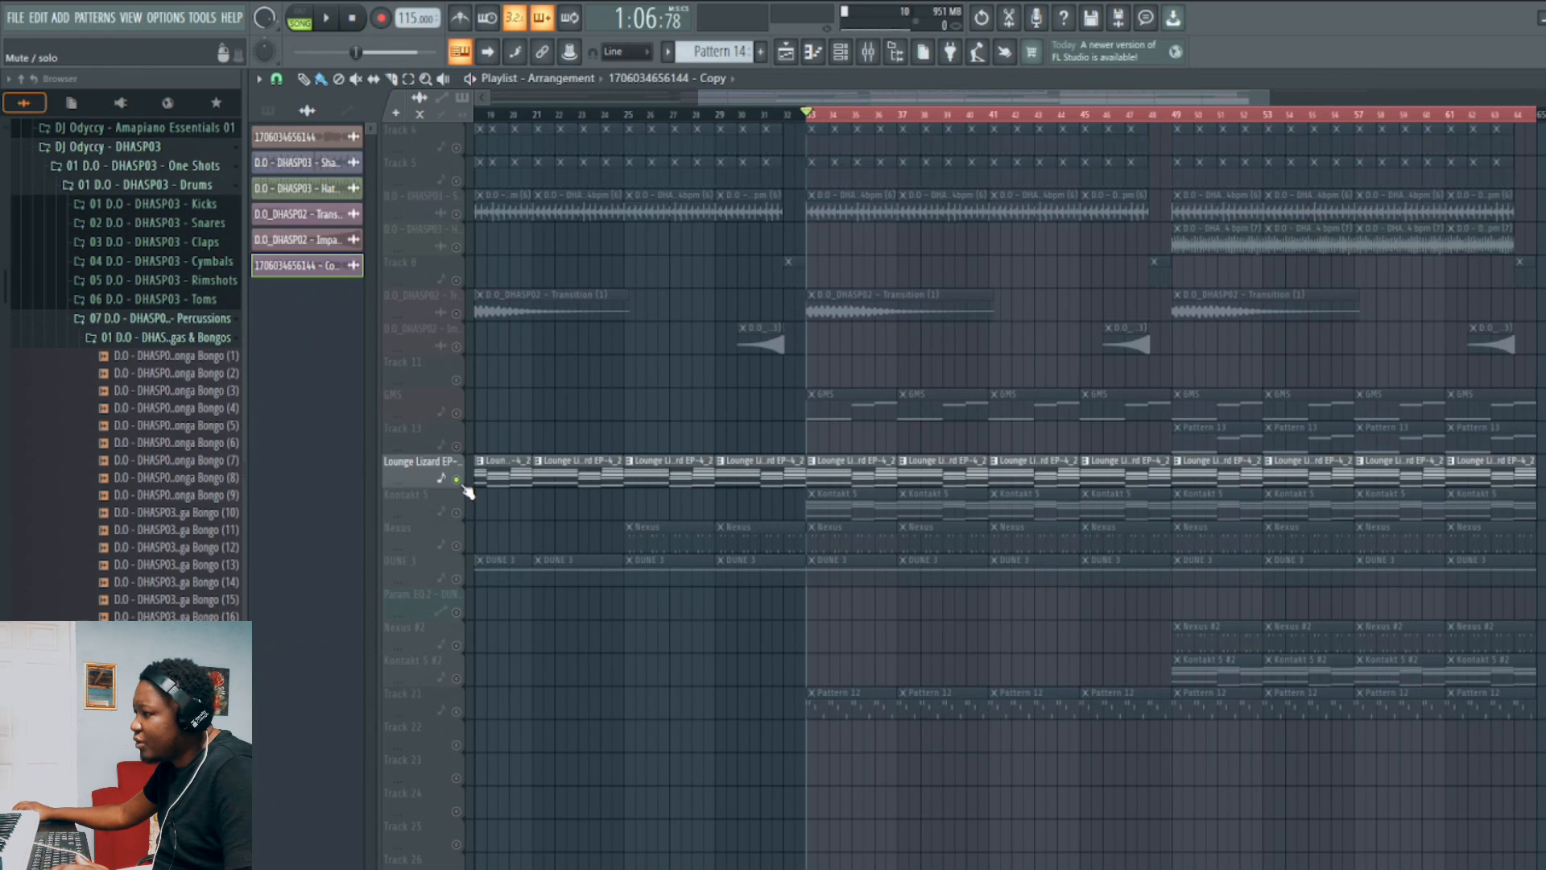
key(space)
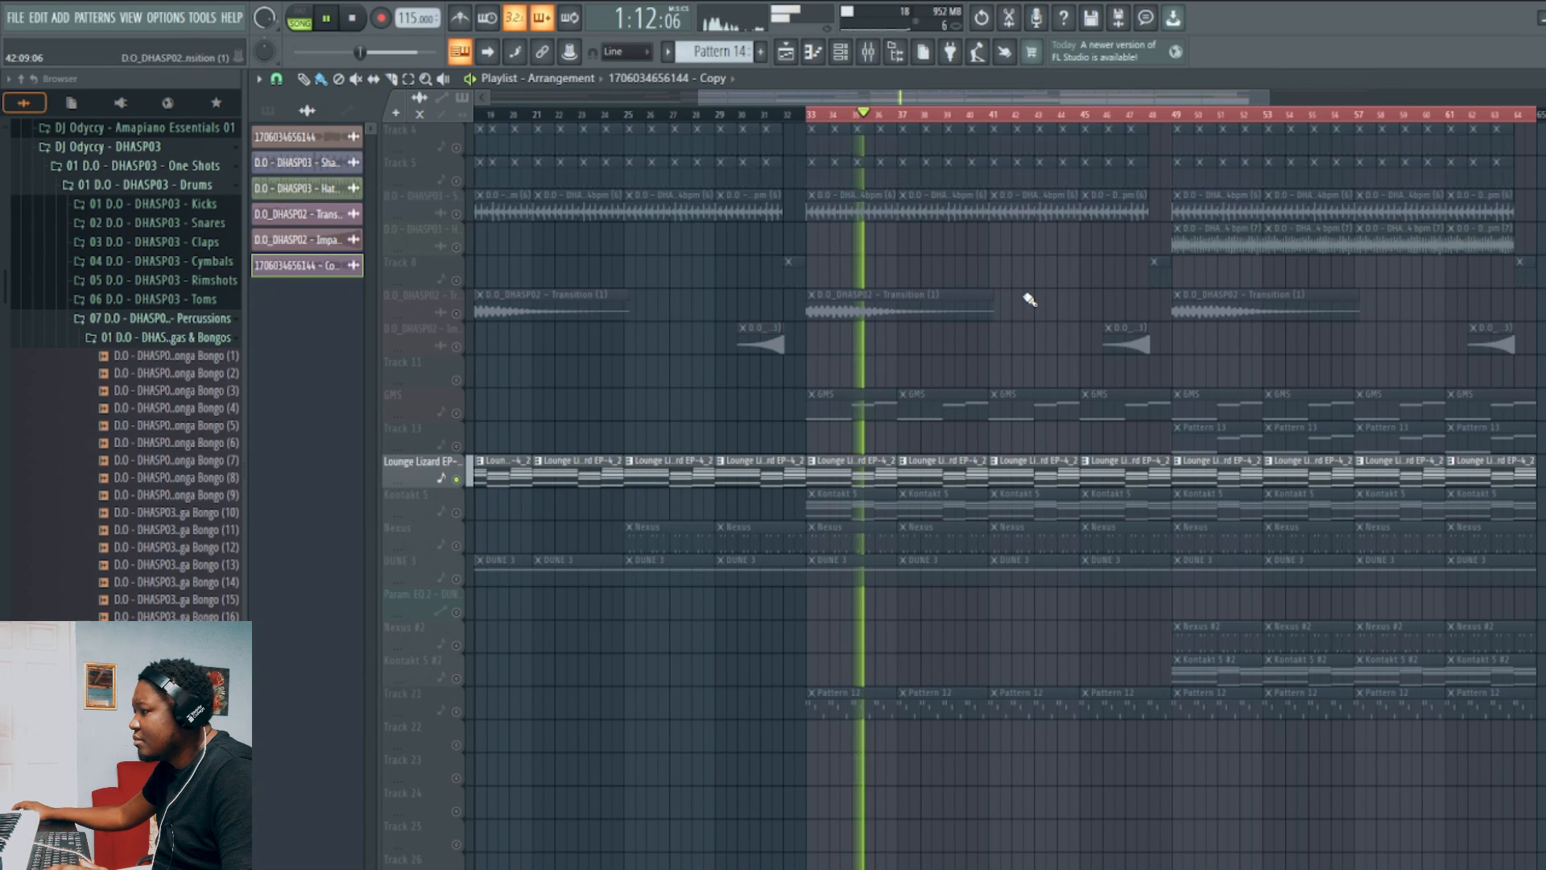
key(space)
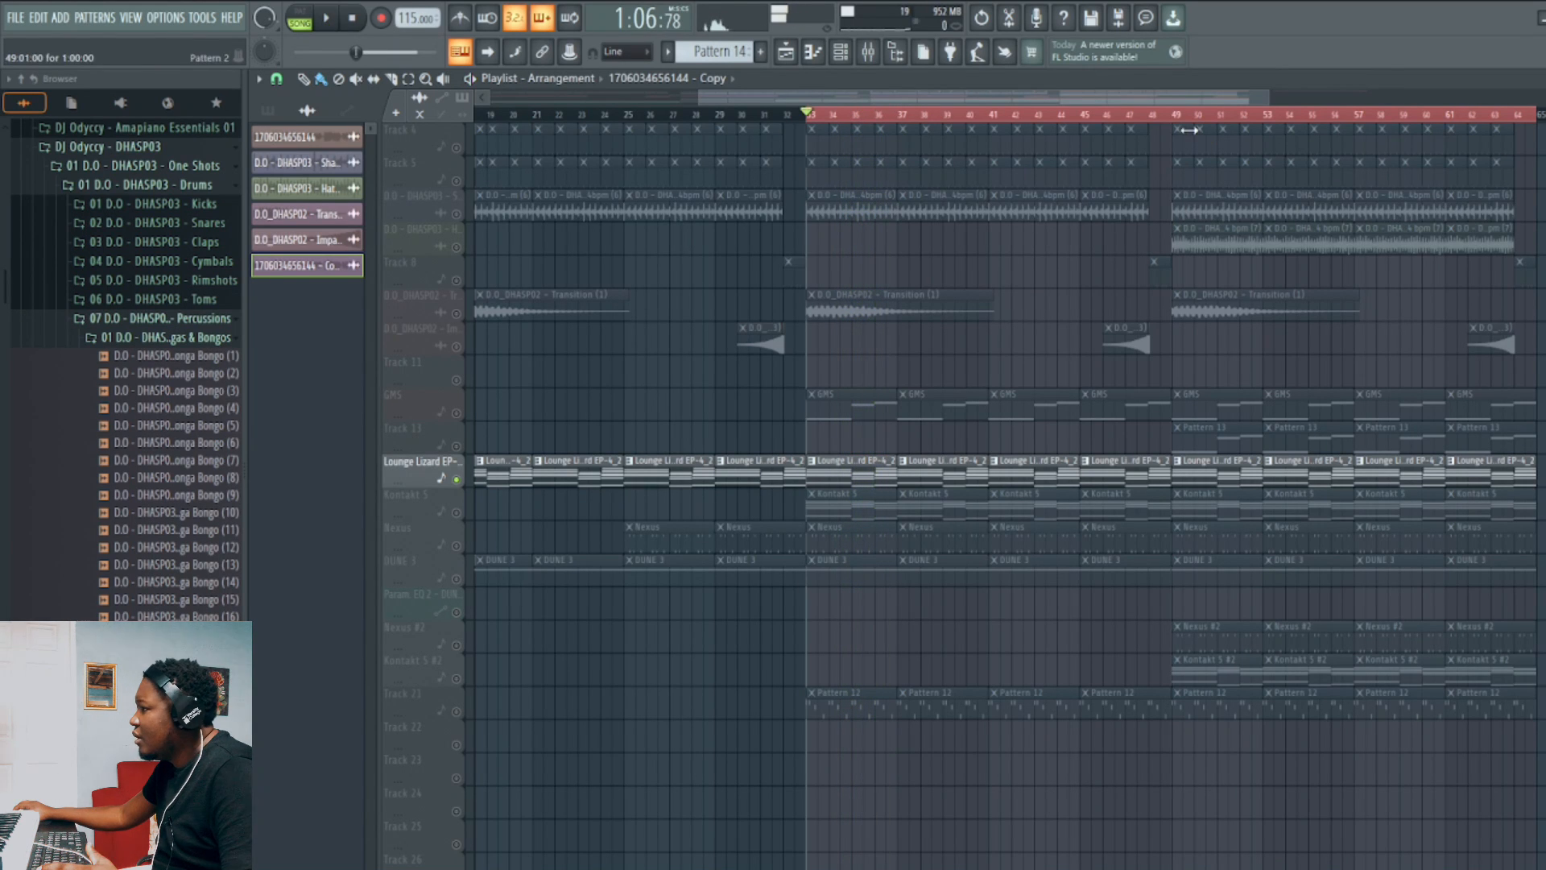
Play the Lounge Lizard EP part with the vocal from bar 49, stopping playback after listening.
click(1180, 121)
key(space)
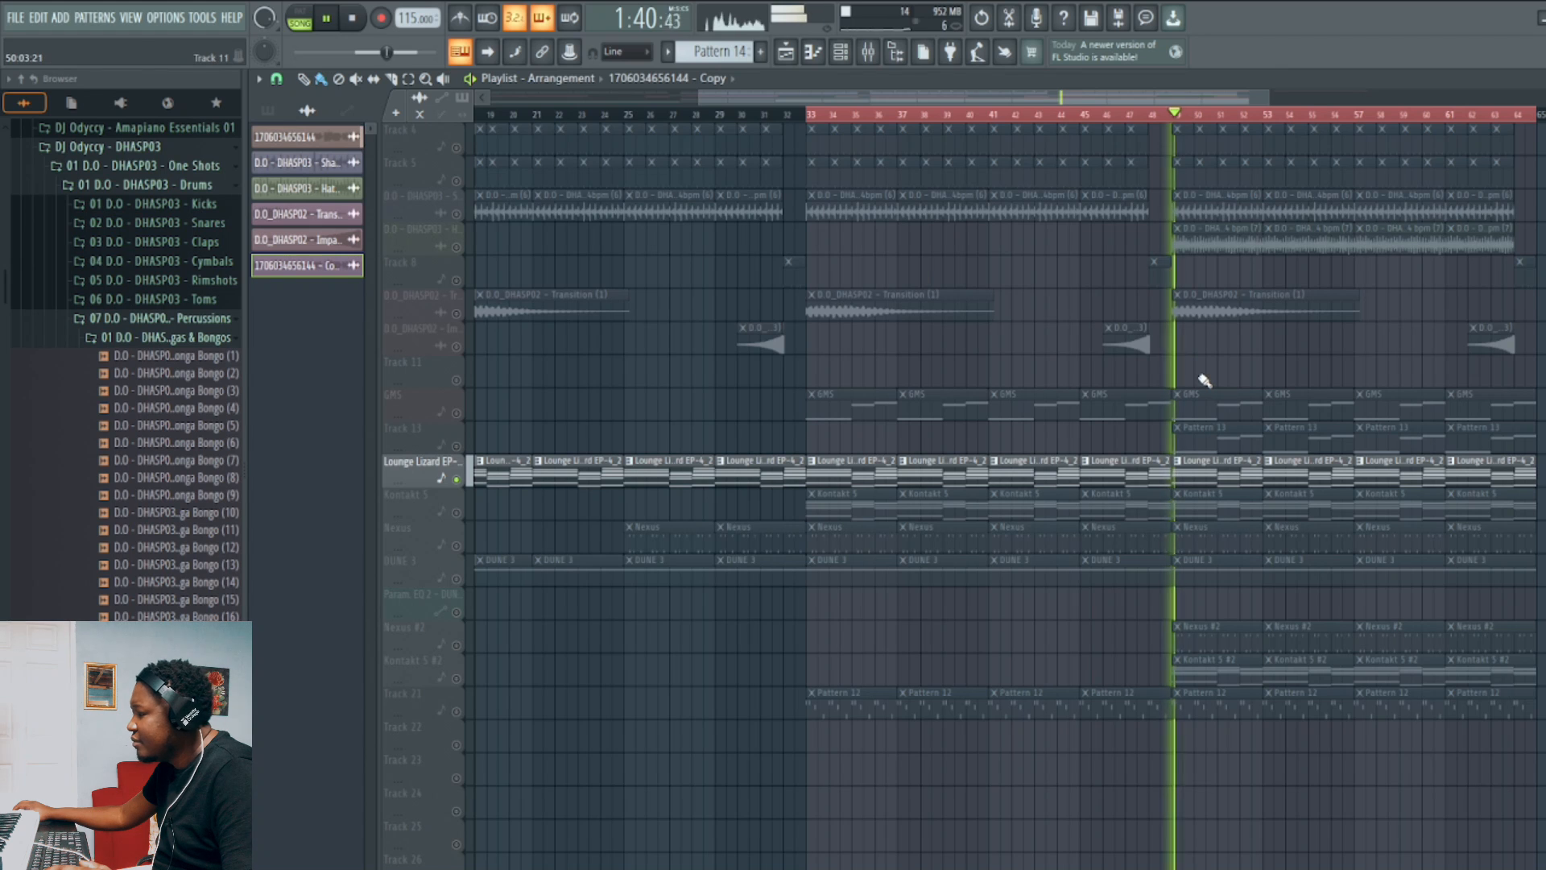
drag(1248, 98, 1393, 100)
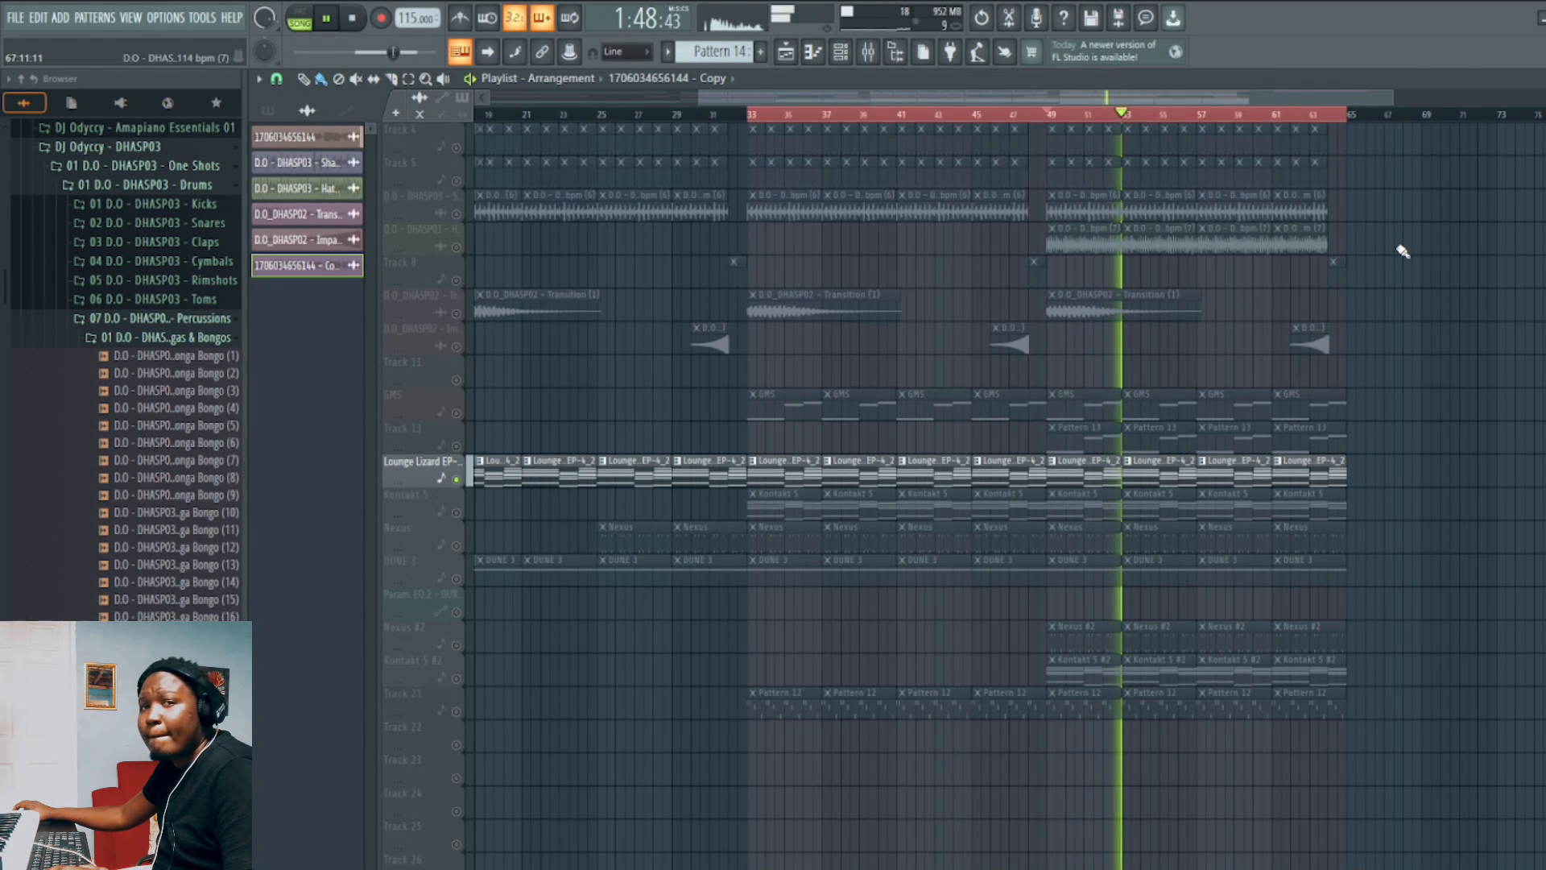
key(space)
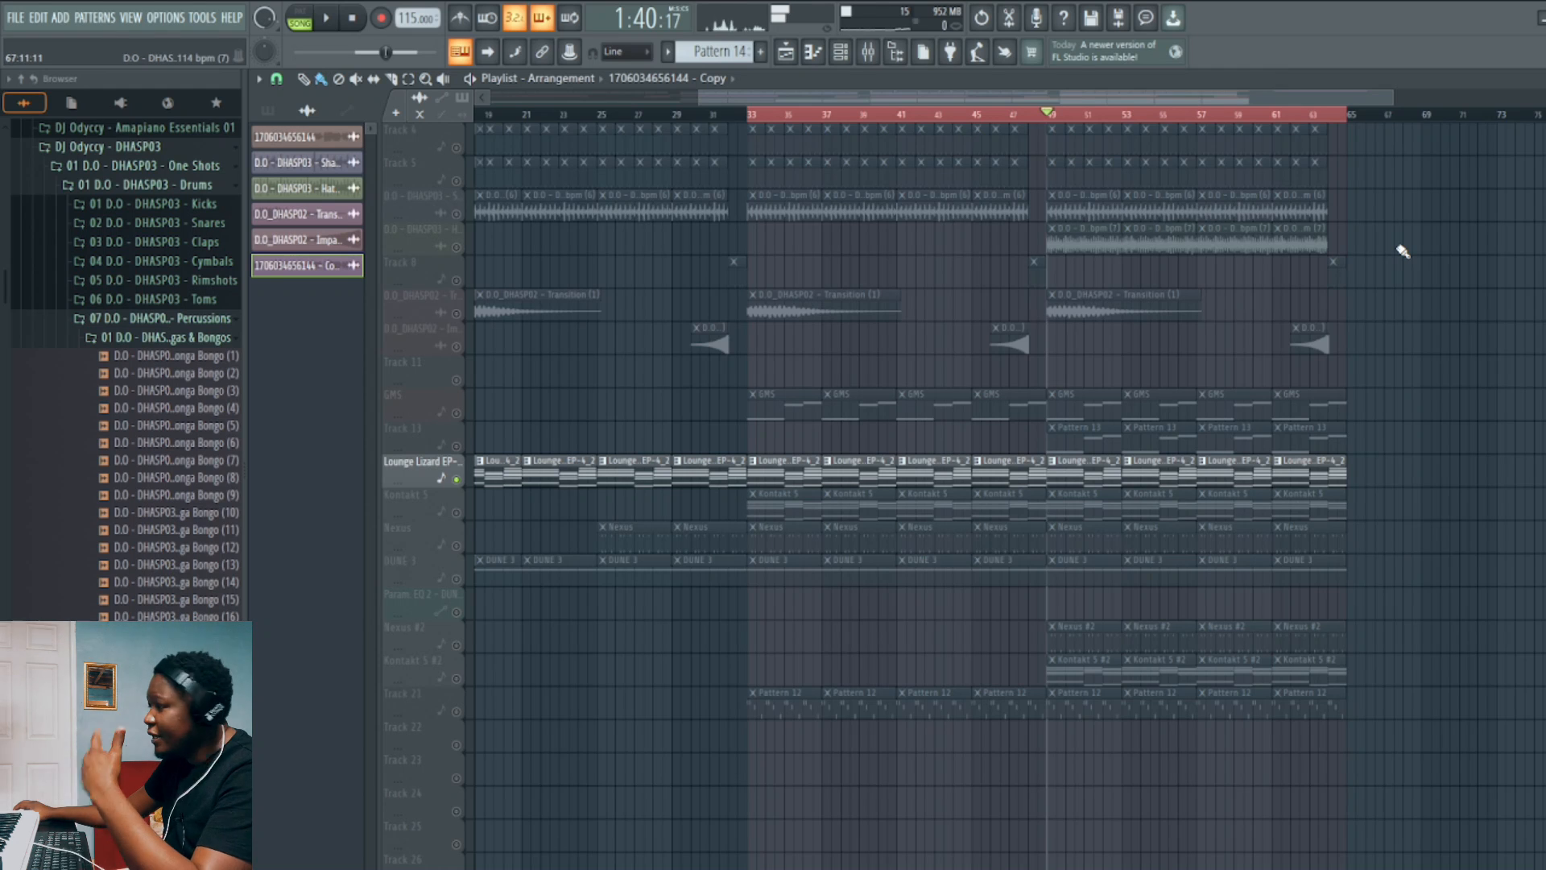
Select the Lounge Lizard EP pattern and review its electric piano instrument settings, closing the plugin after viewing.
click(1090, 475)
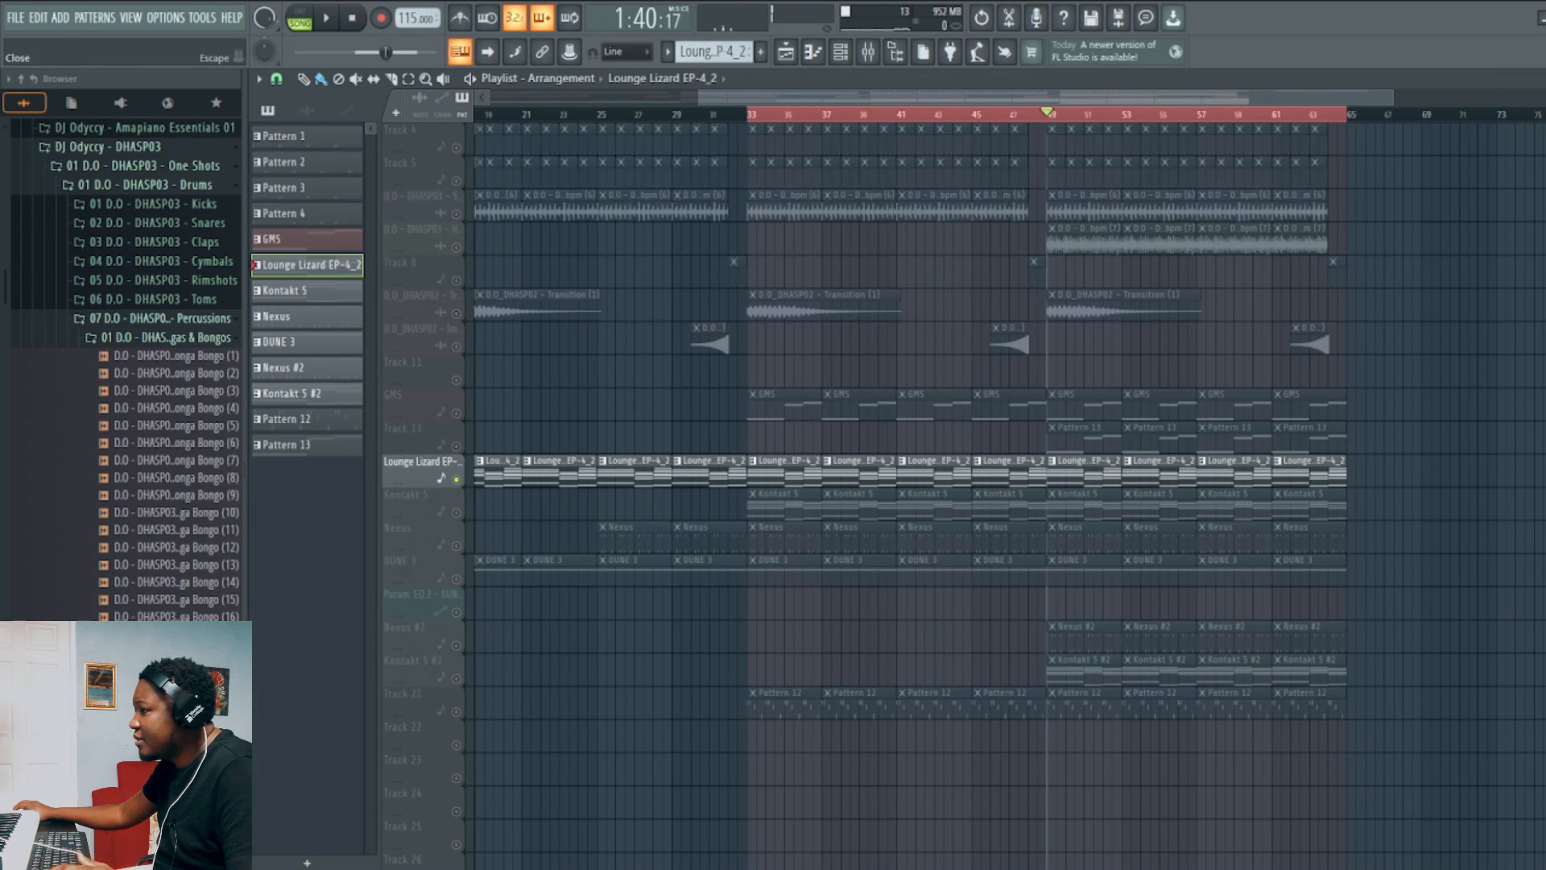
click(1542, 79)
click(563, 303)
click(534, 298)
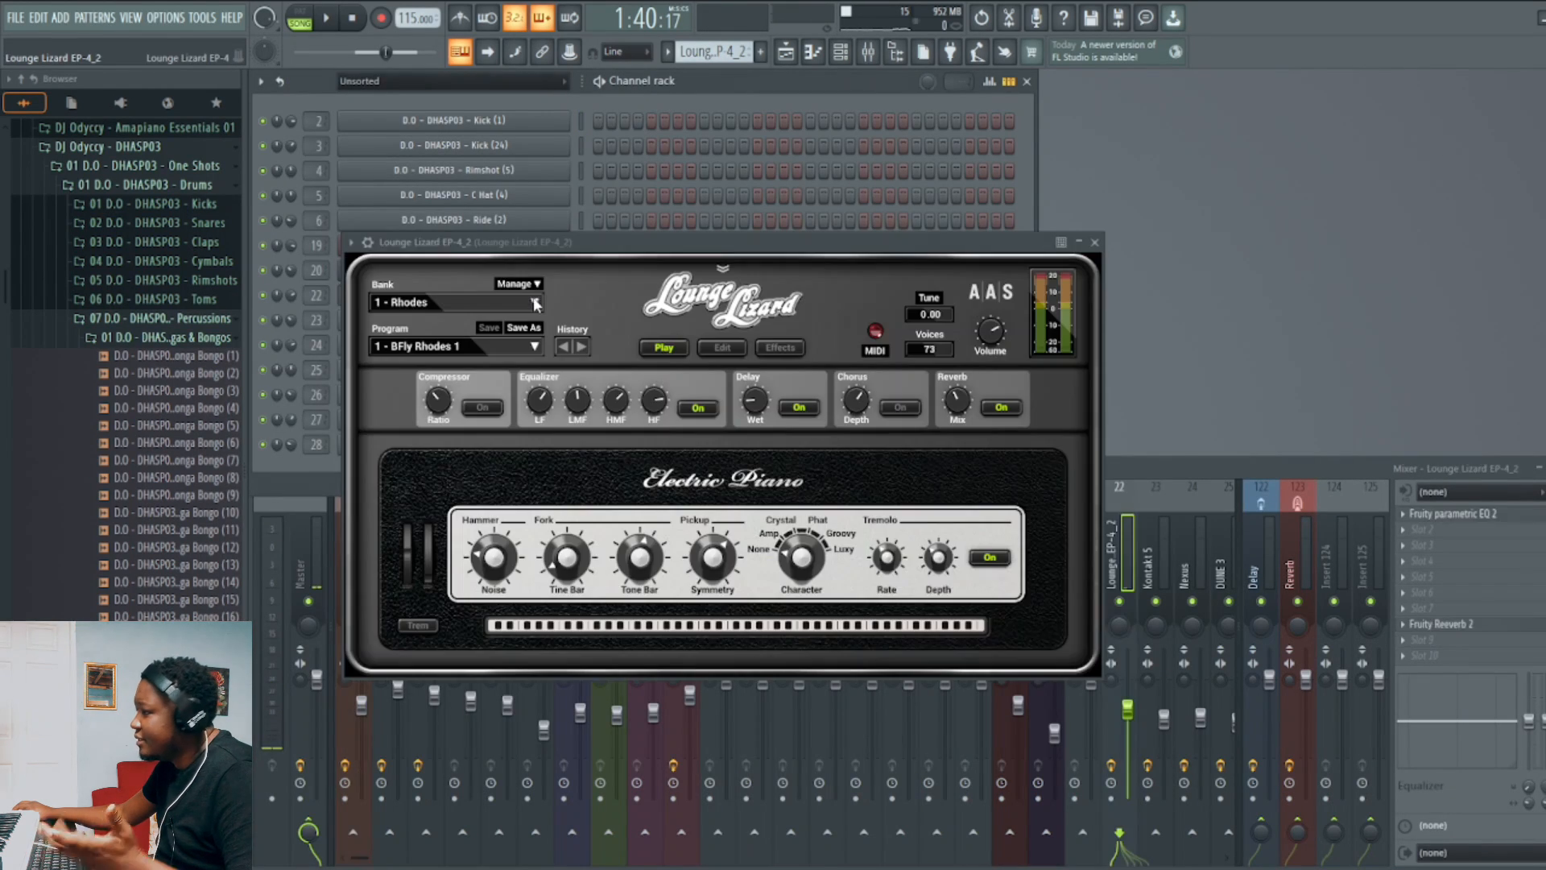
click(1095, 243)
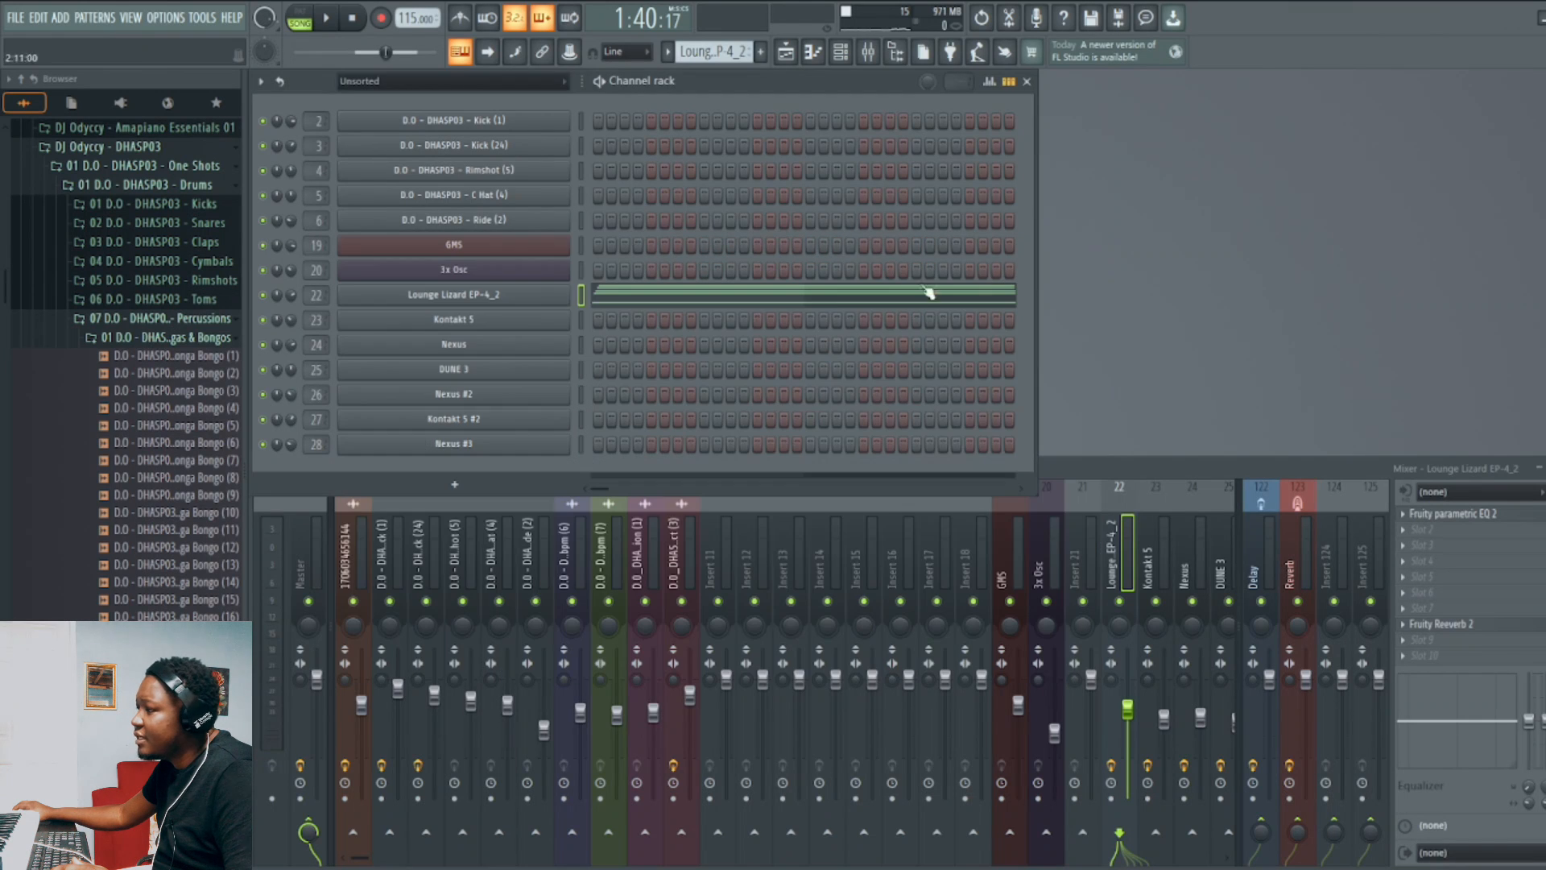
Examine the Lounge Lizard EP chords in the piano roll while playing them, closing the piano roll after viewing.
click(725, 306)
scroll(884, 523, down, 3)
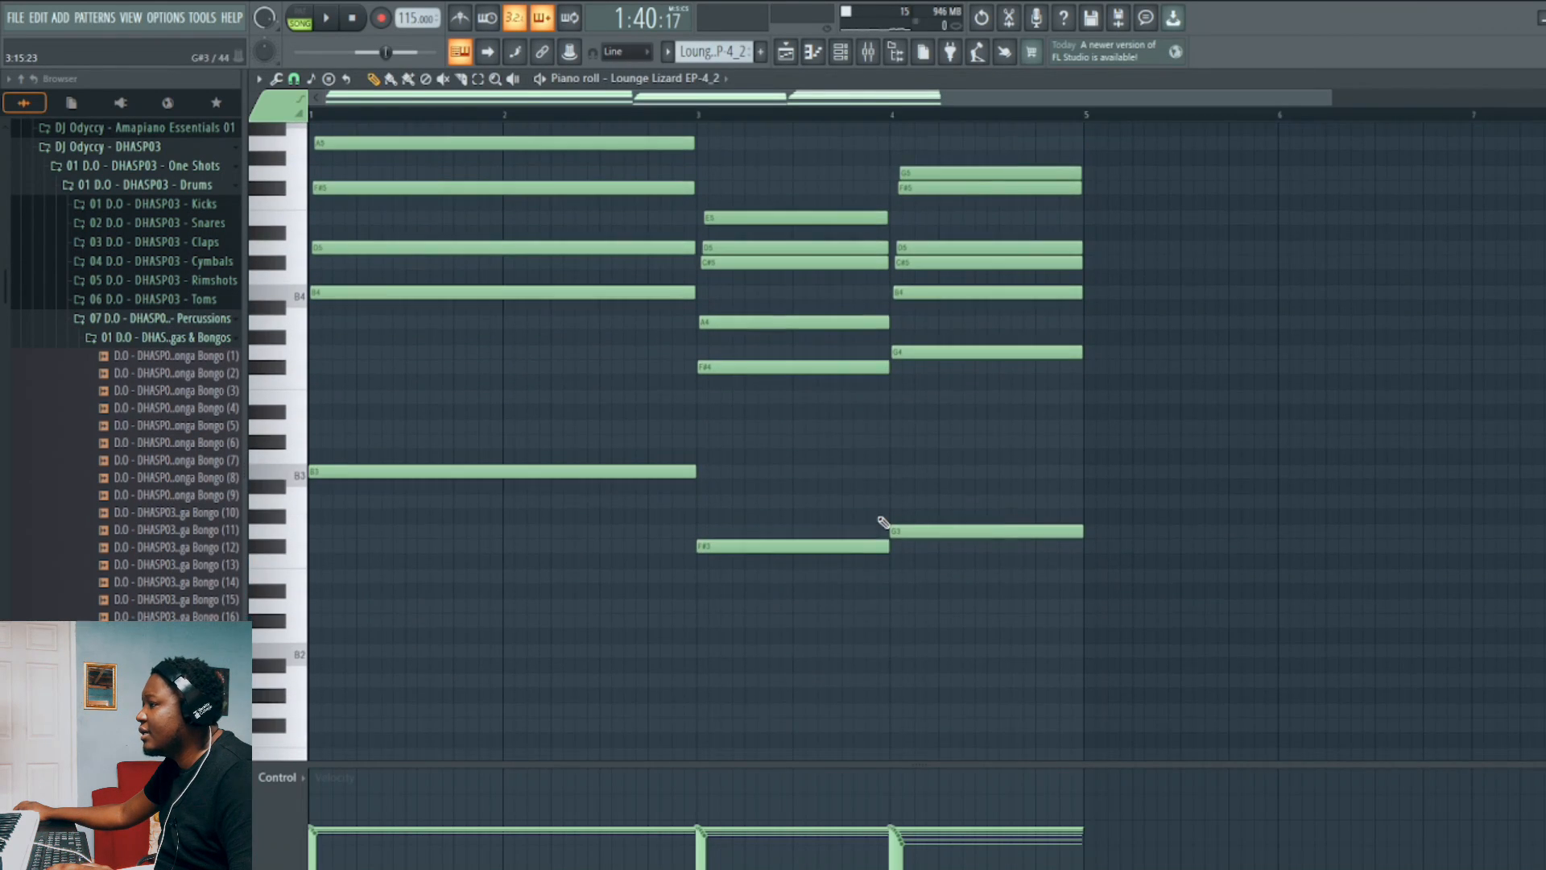
scroll(888, 523, up, 2)
key(space)
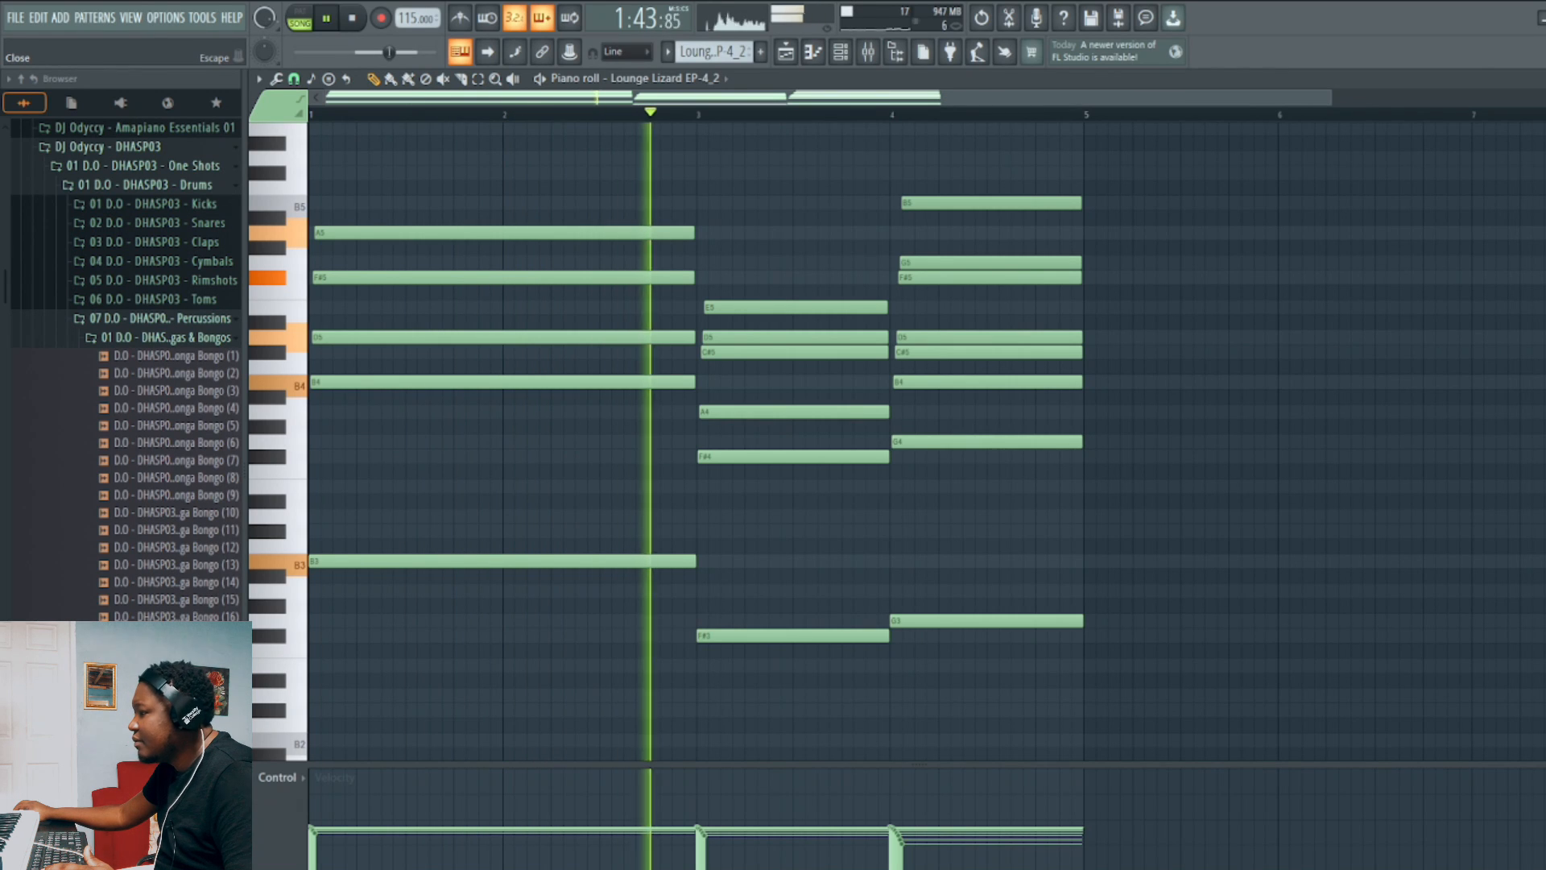
key(Escape)
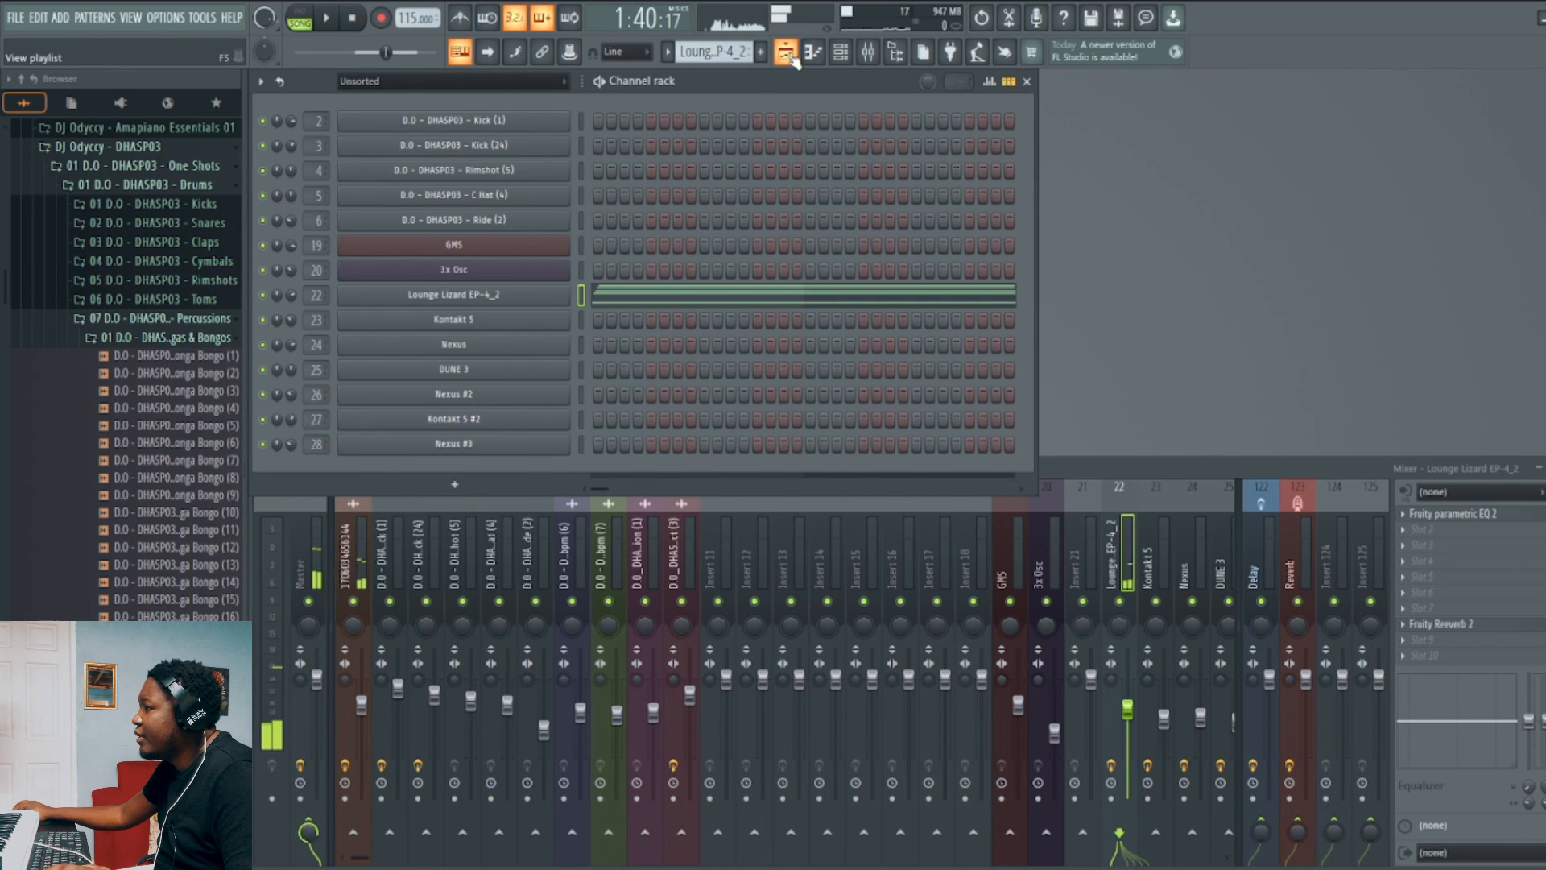
Unmute the Kontakt 5 track in the playlist and review the instrument loaded in its Kontakt plugin.
key(F5)
click(457, 513)
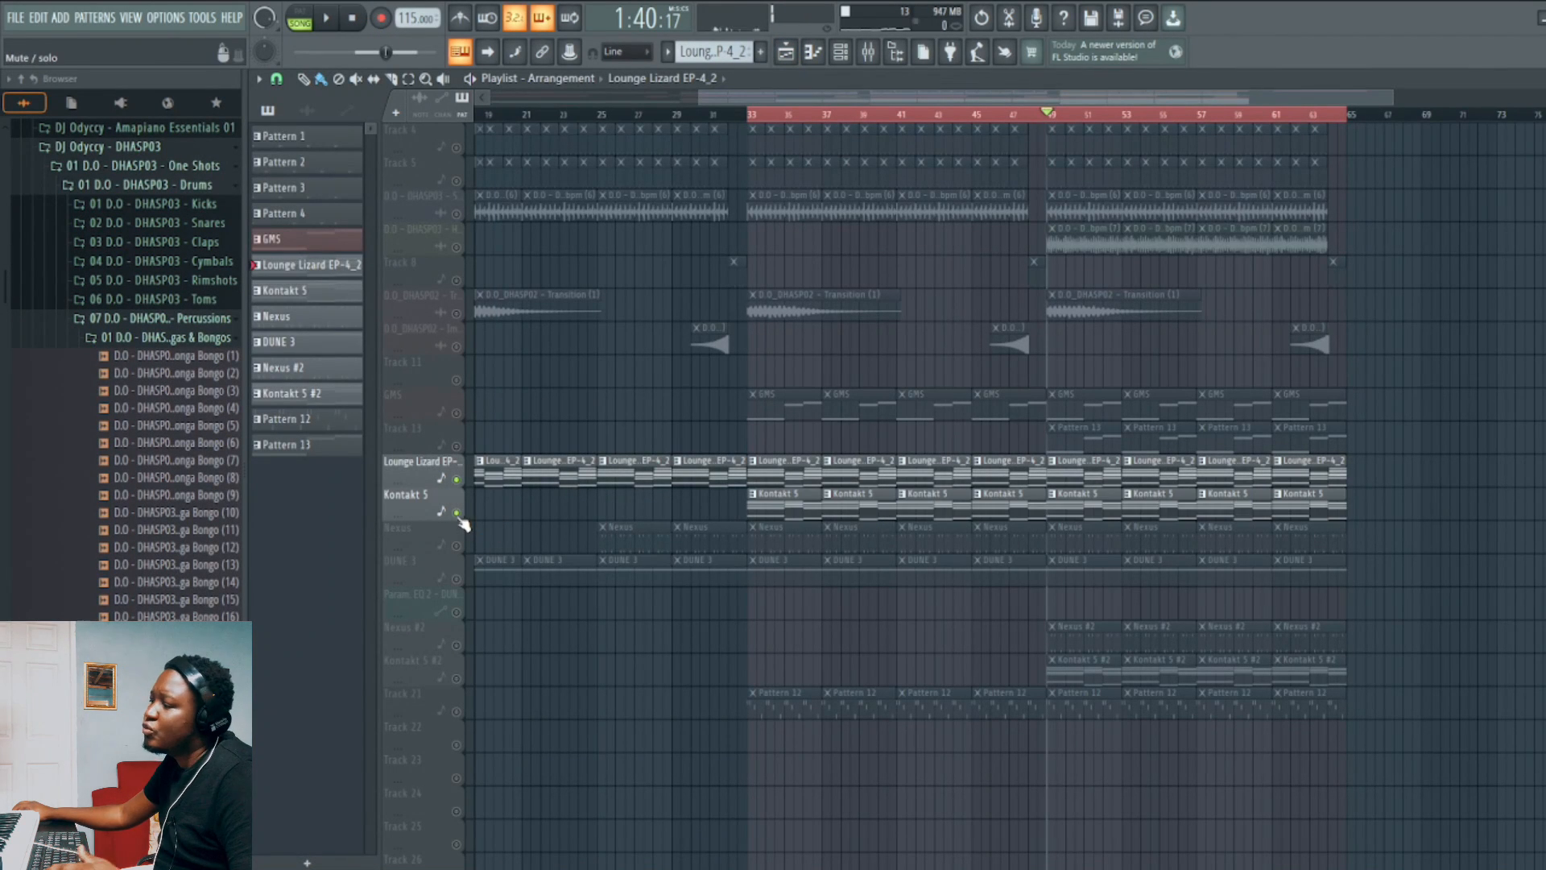
click(1091, 500)
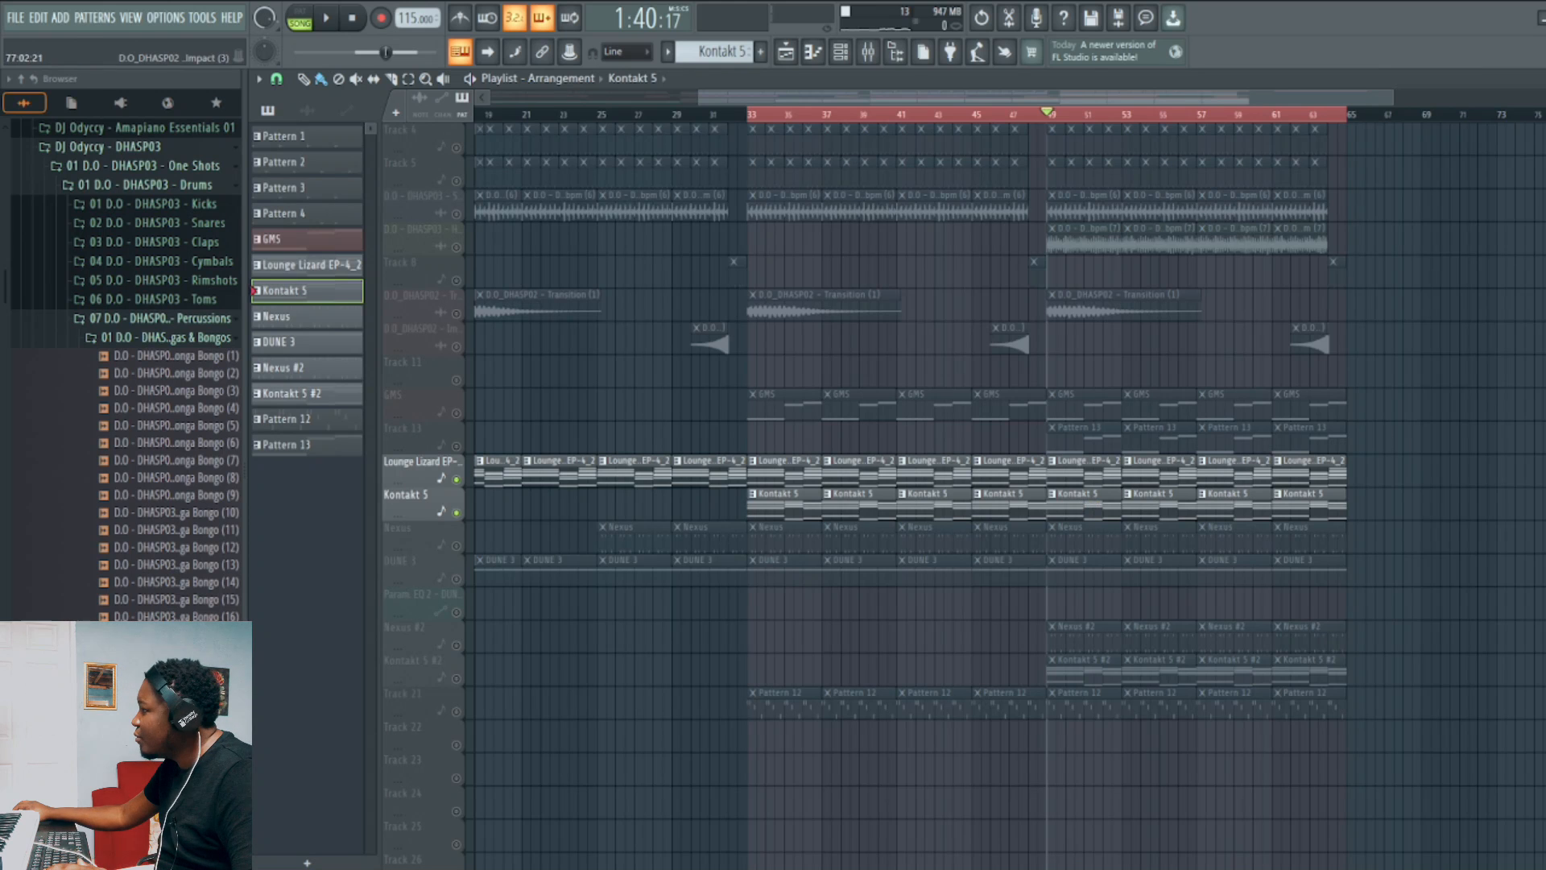
key(F5)
click(581, 320)
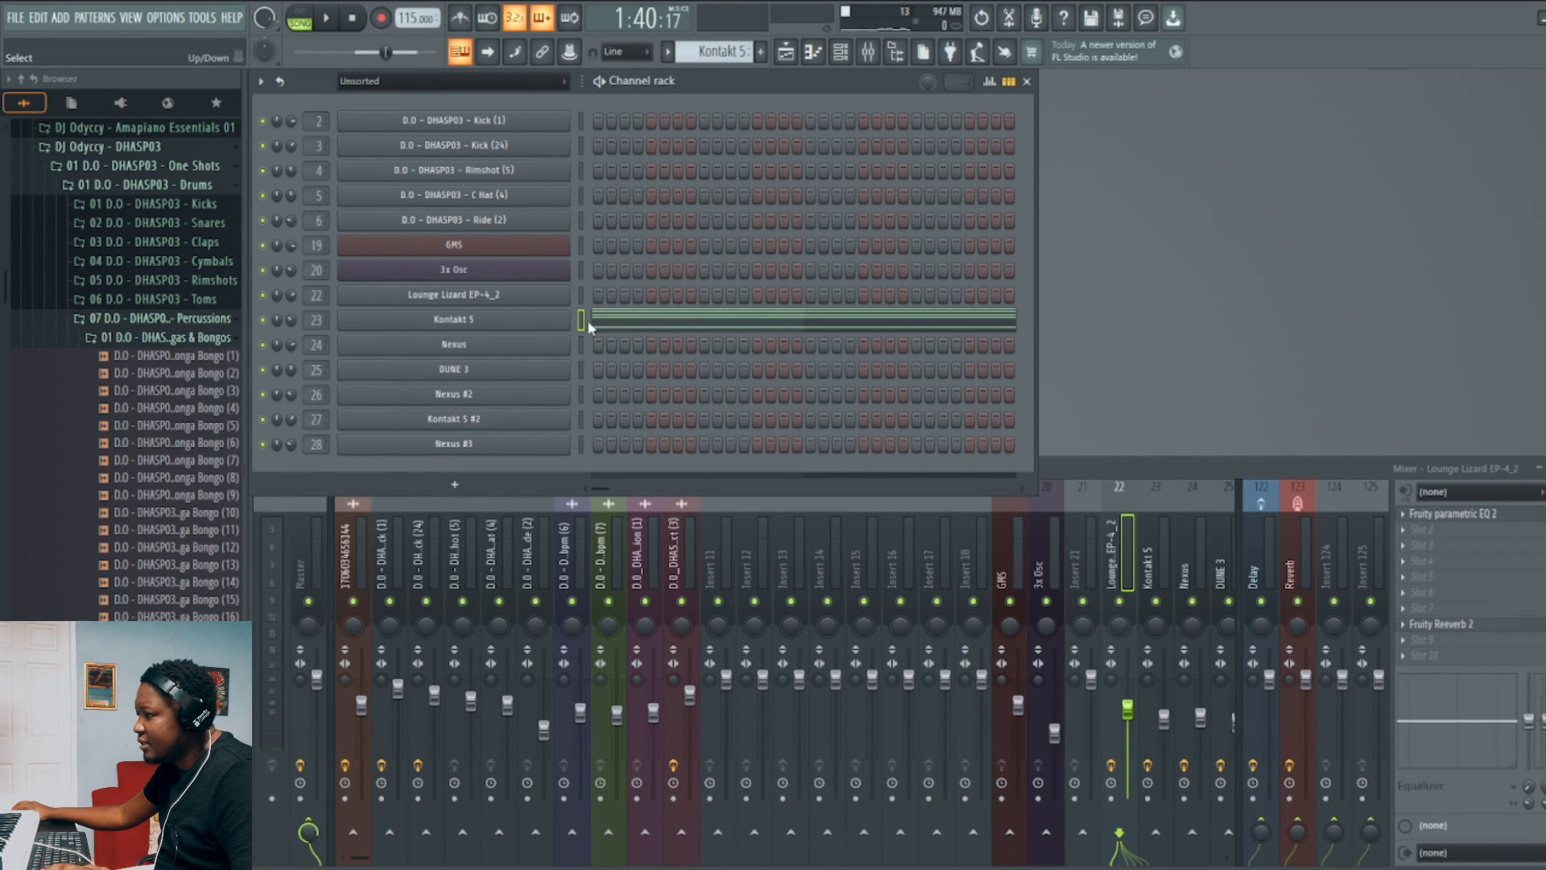
click(512, 321)
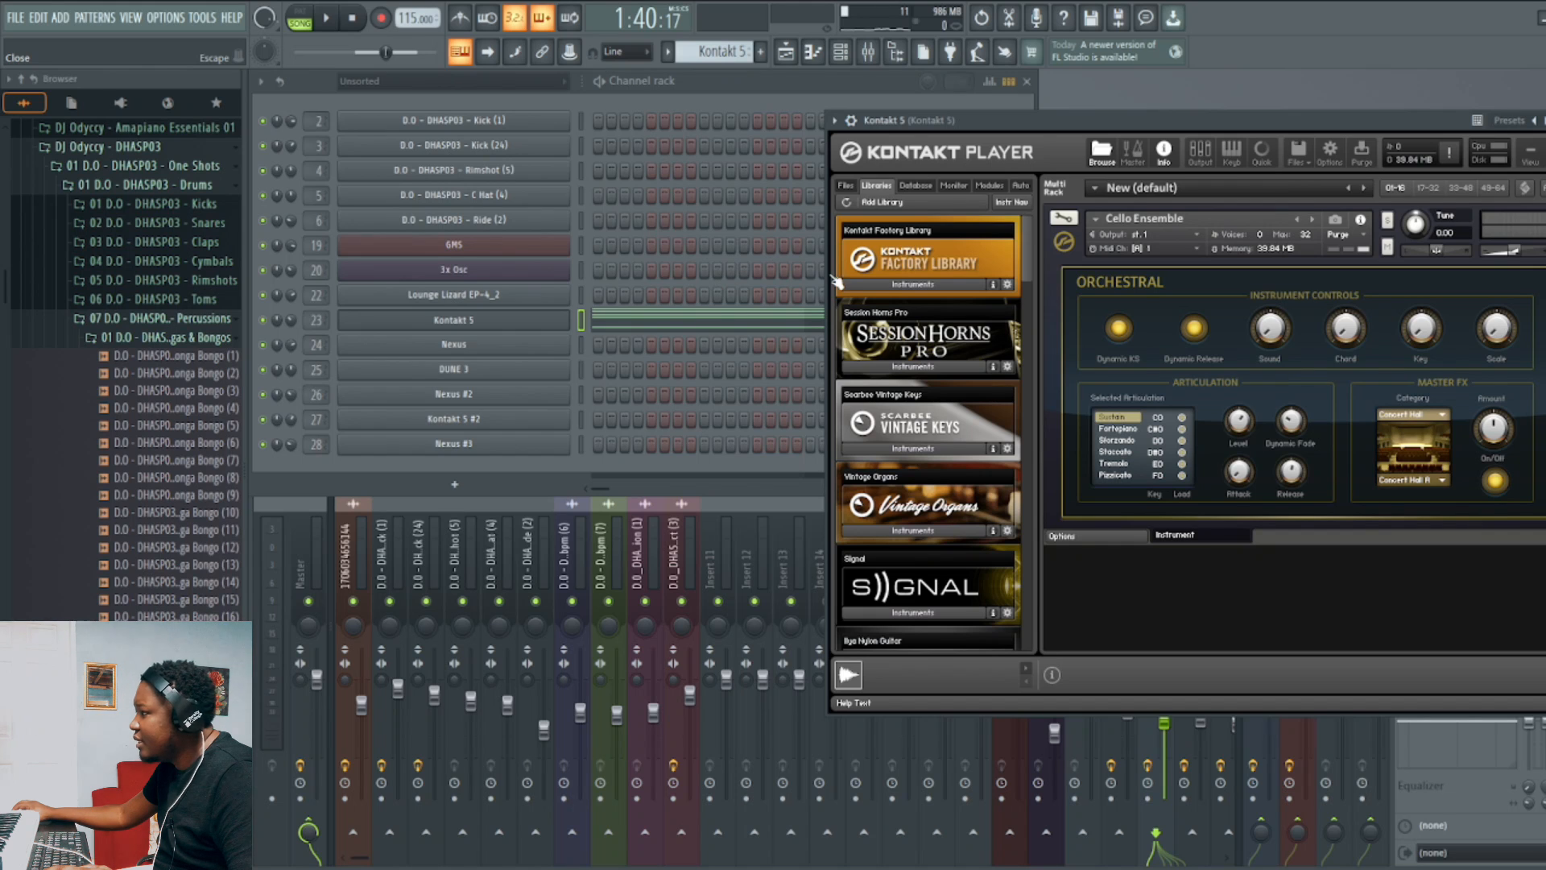
key(Escape)
Play the Kontakt 5 part alone from bar 49 by muting the Lounge Lizard EP and both vocal tracks.
key(space)
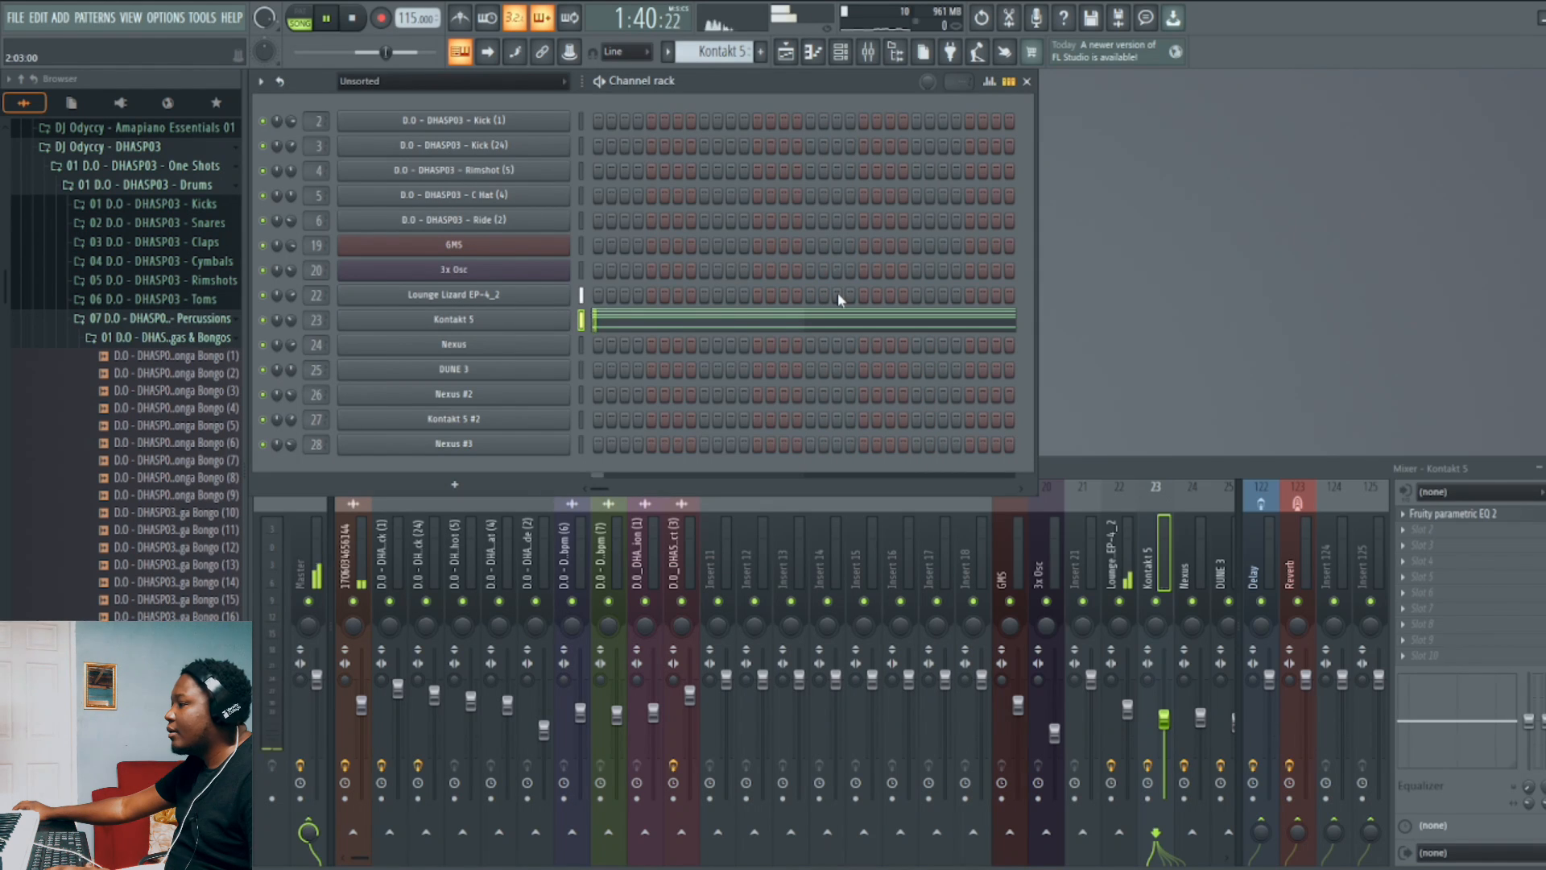
click(796, 53)
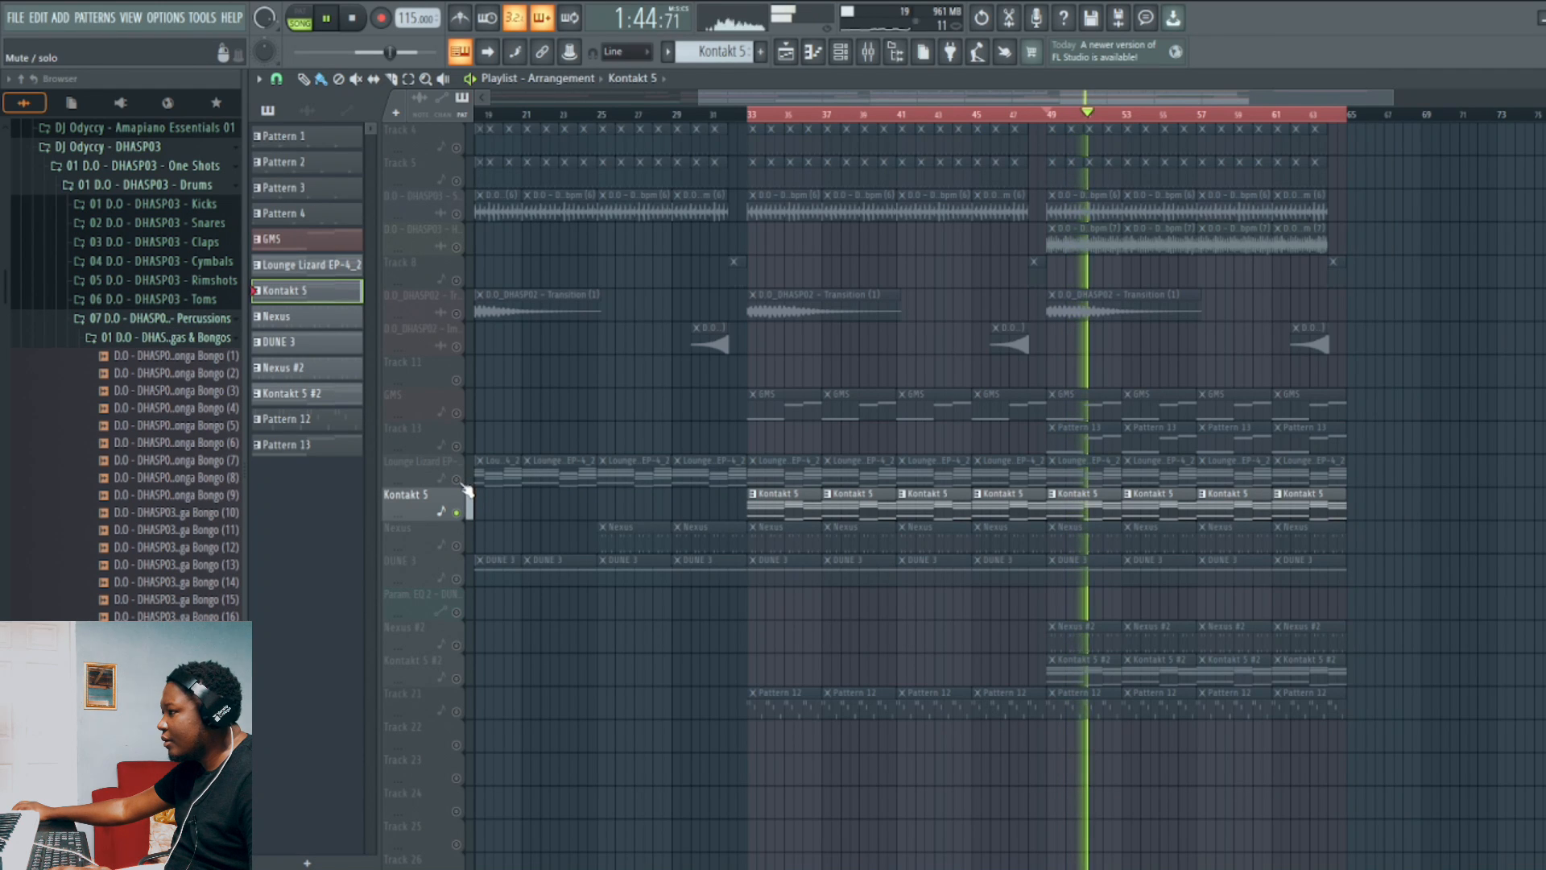
scroll(542, 361, up, 2)
scroll(543, 361, up, 1)
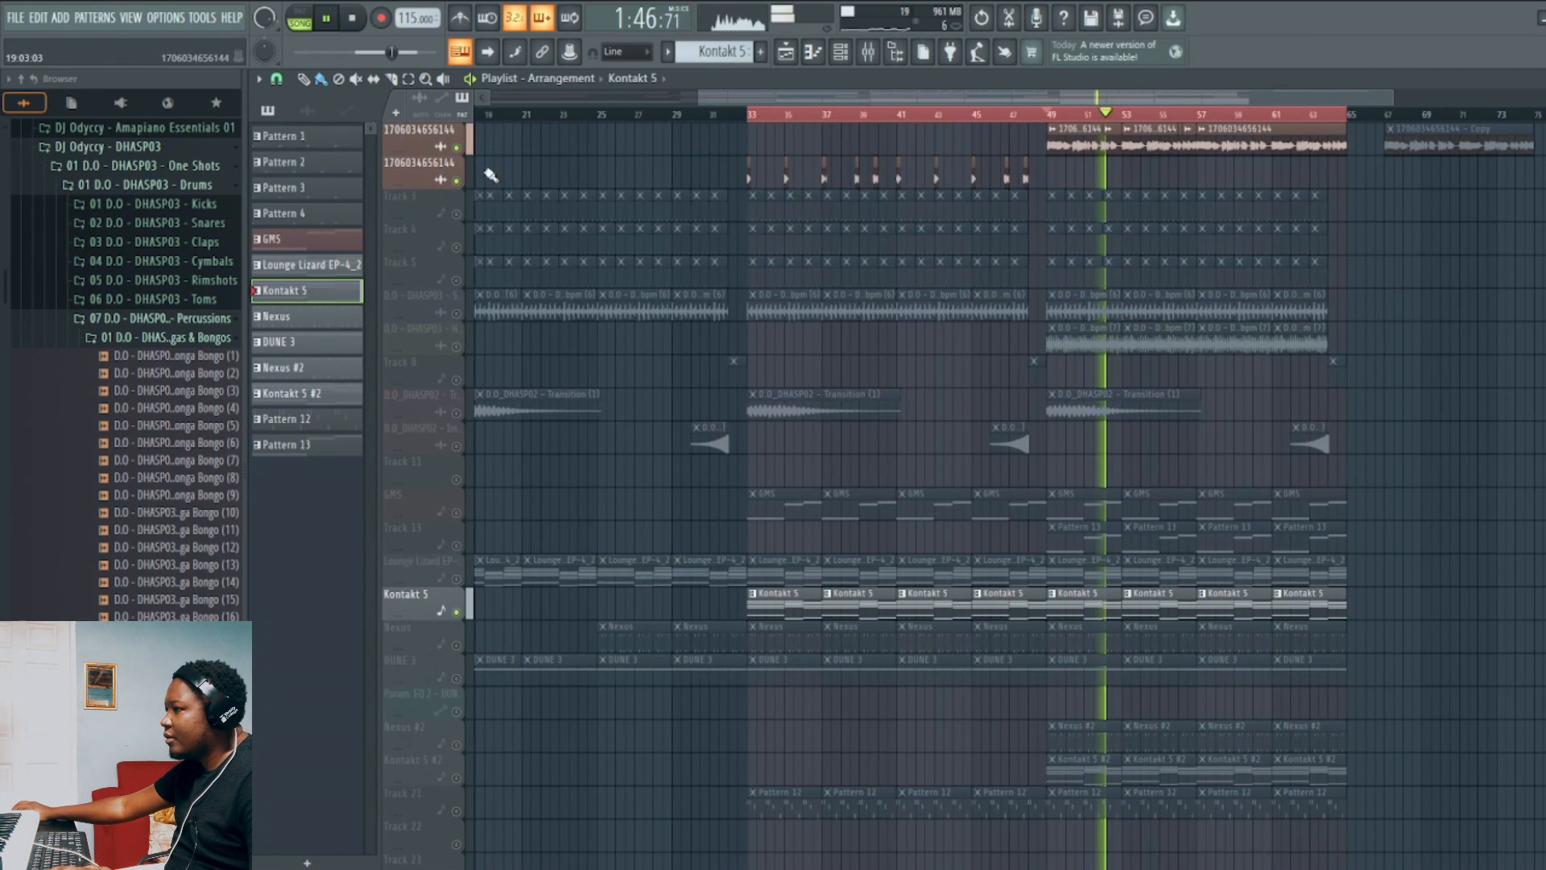
click(456, 148)
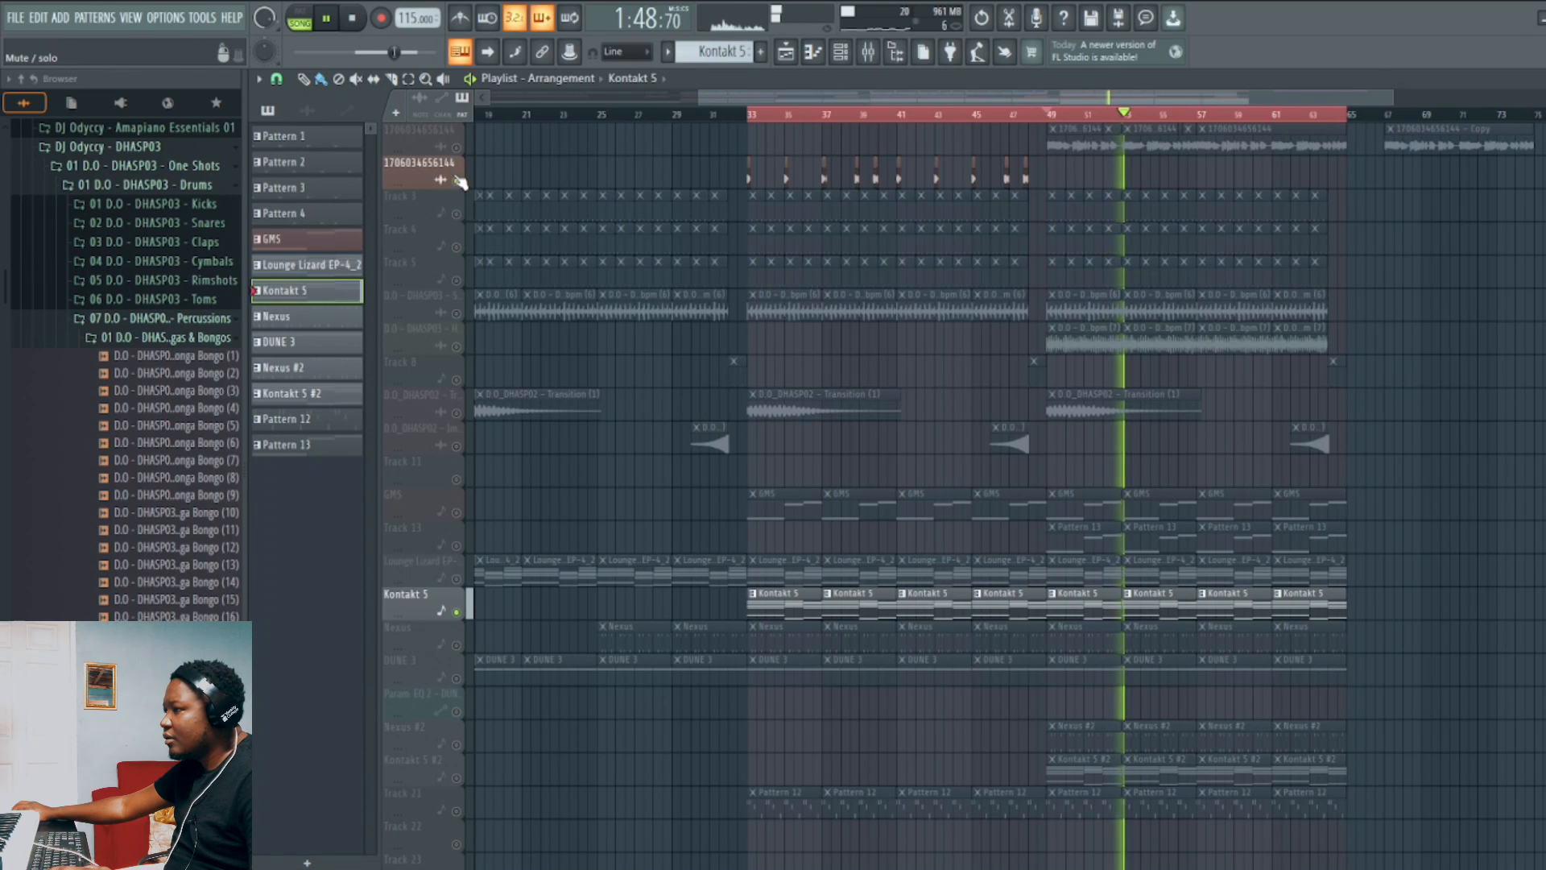
click(456, 181)
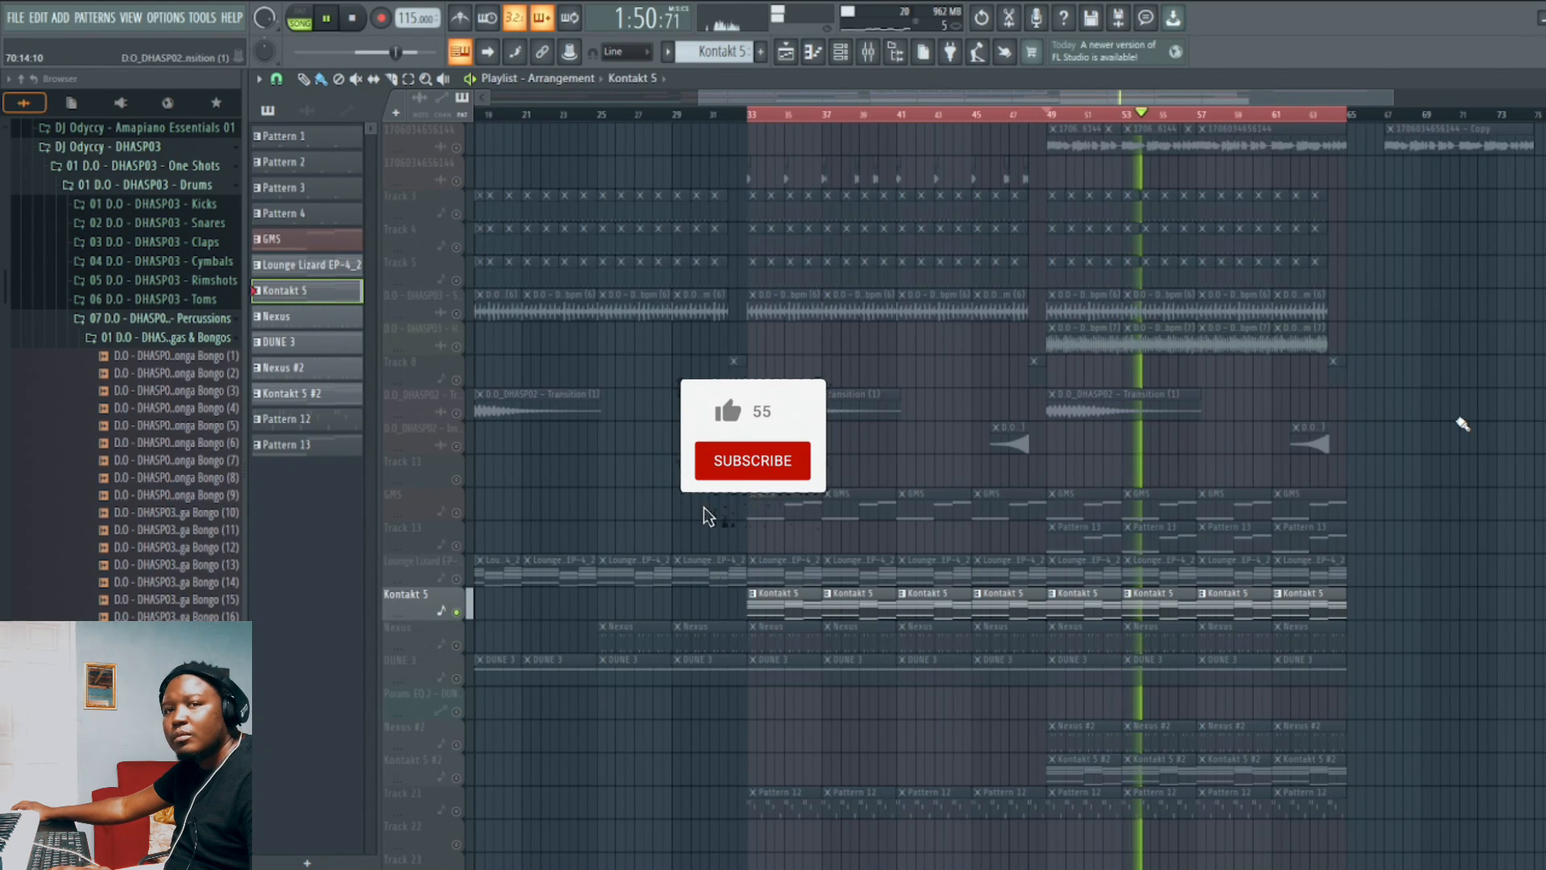
key(space)
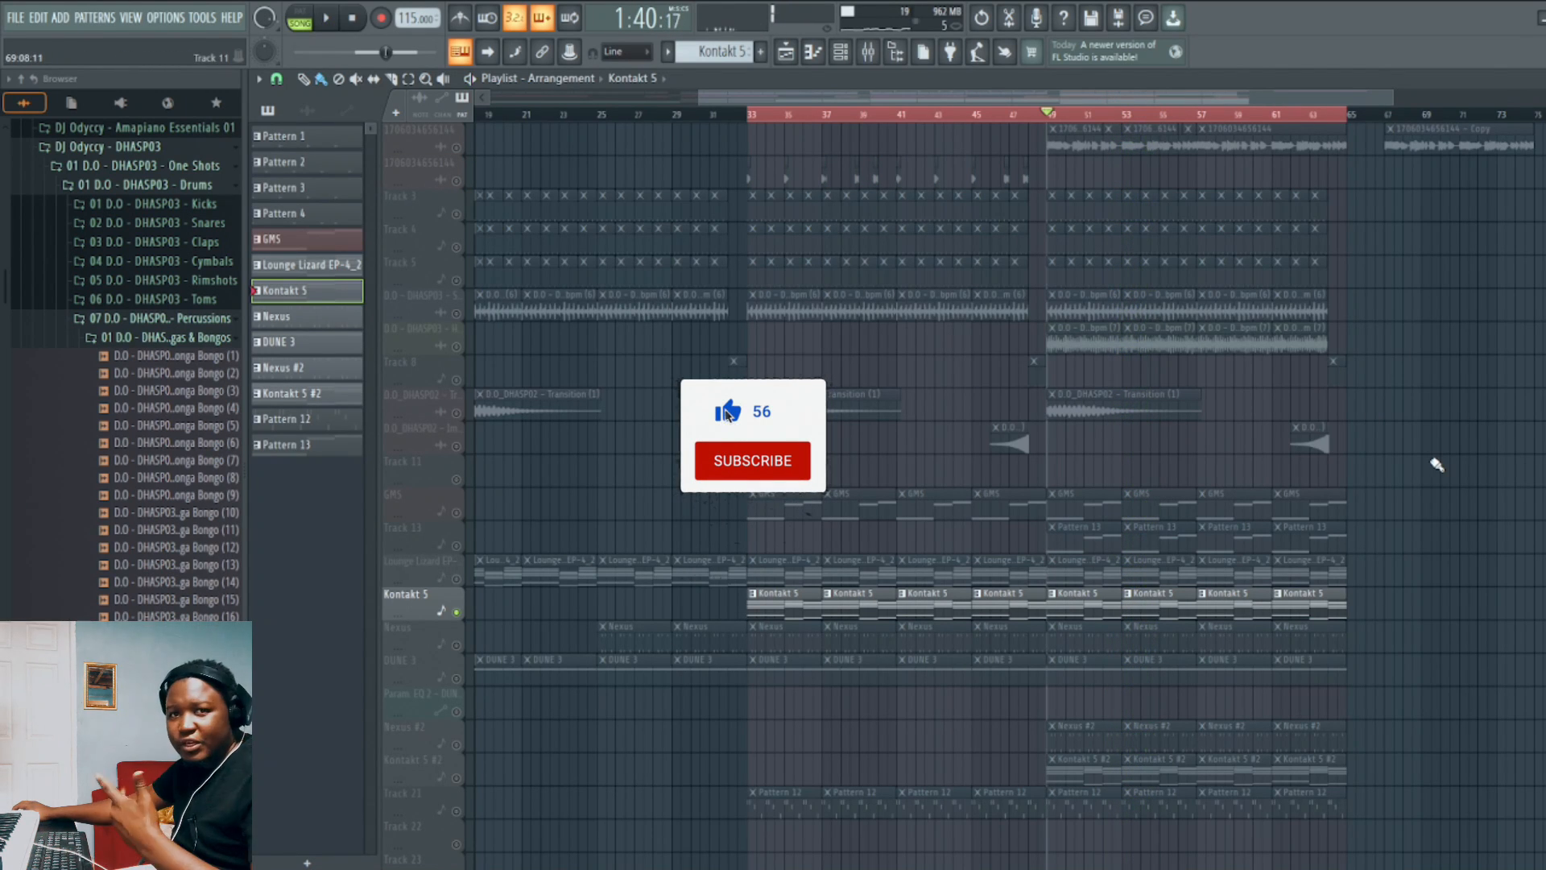
Unmute the Lounge Lizard EP and Nexus tracks and set the playback range to bars 49 to 65.
click(456, 578)
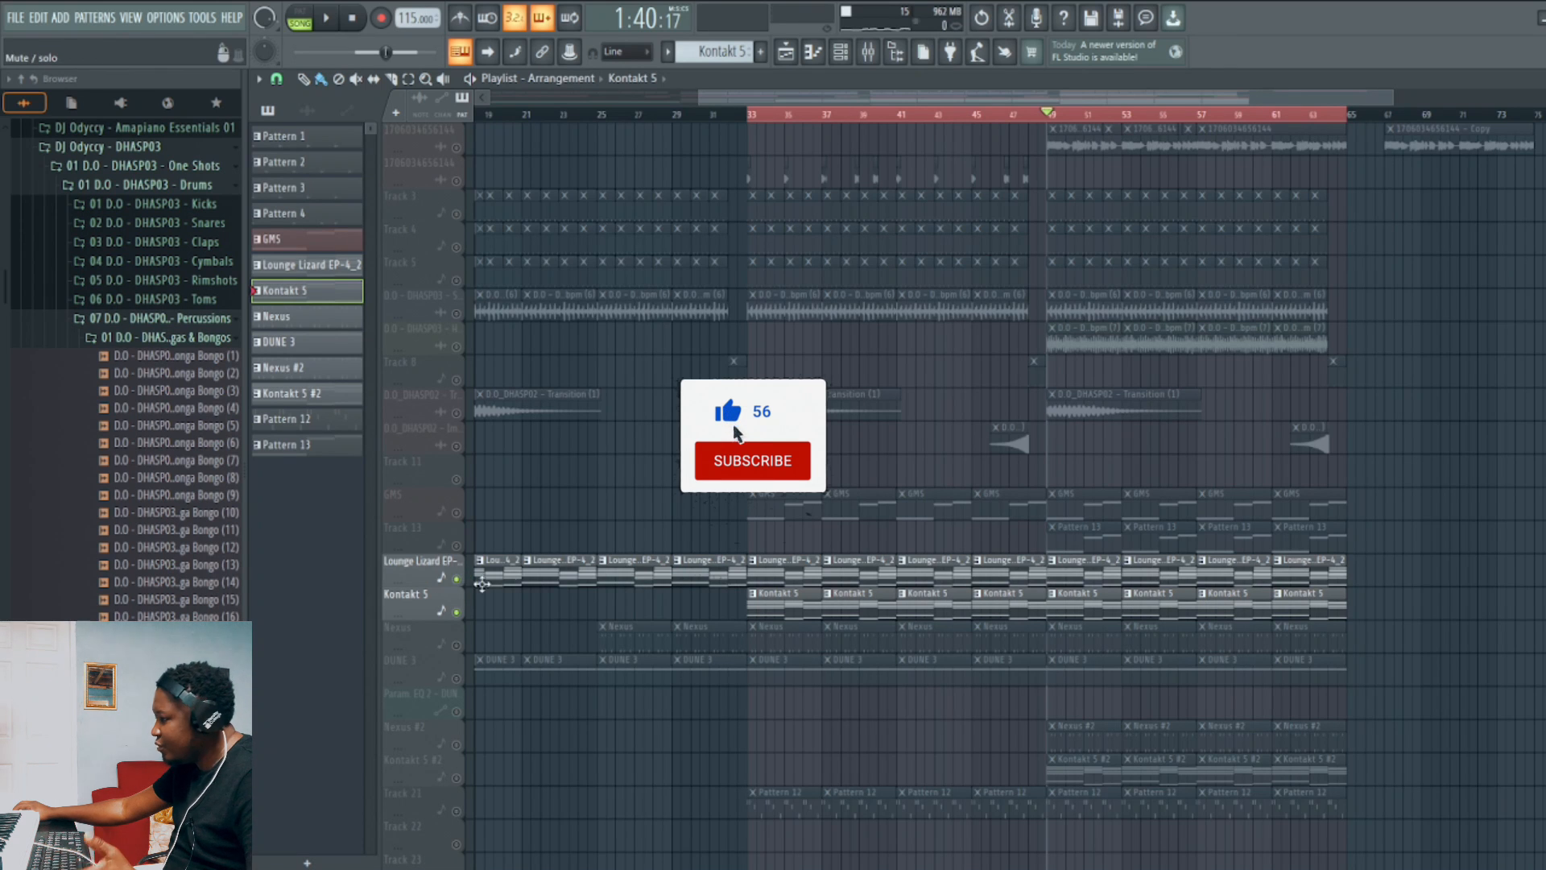
click(455, 644)
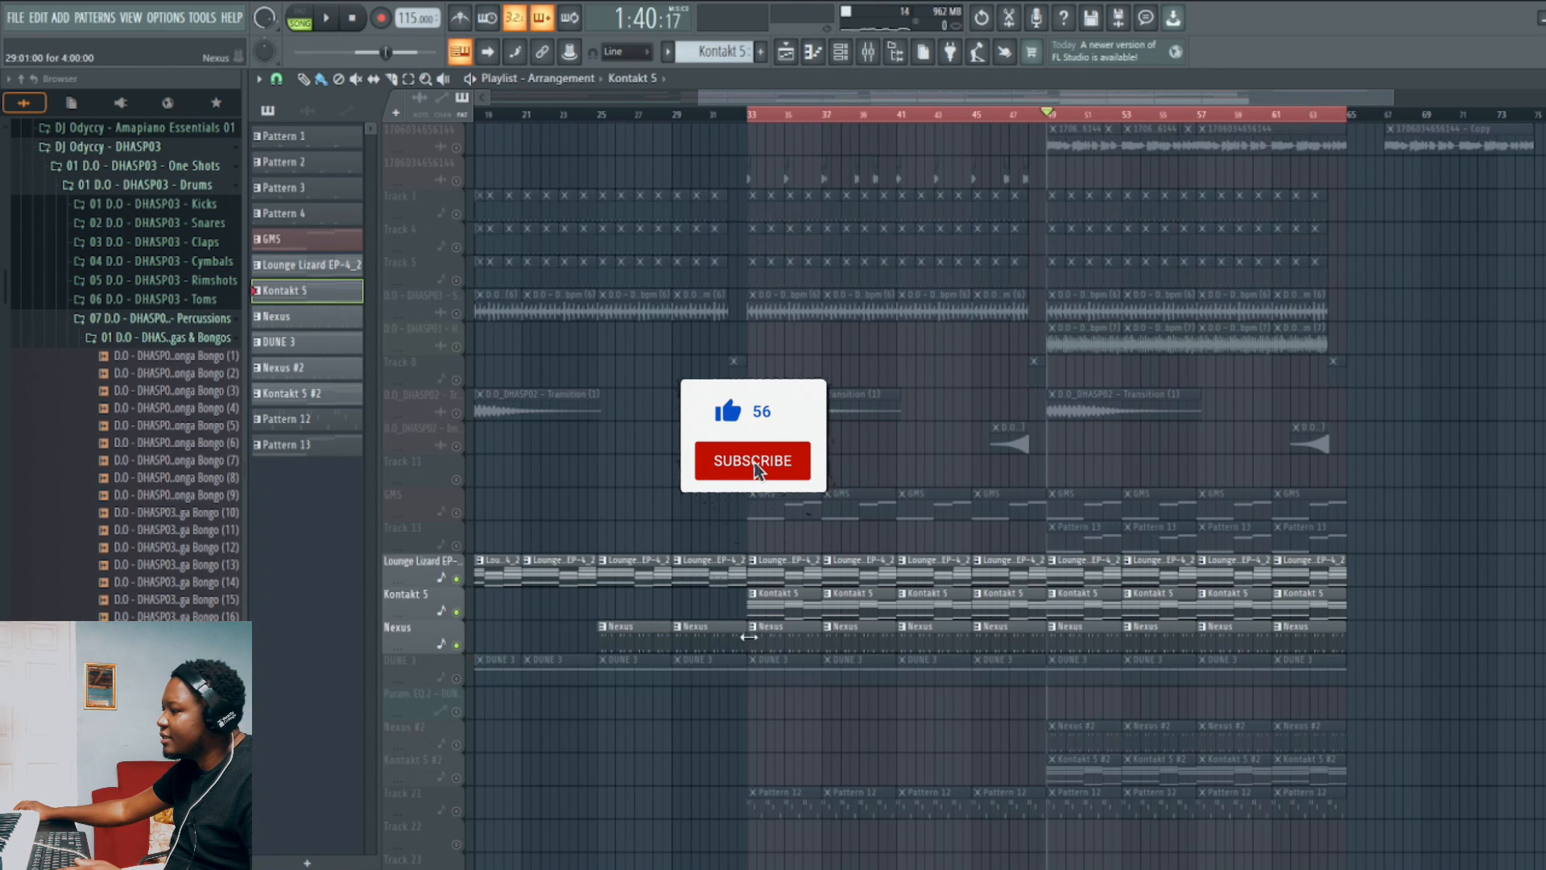
drag(758, 117, 1052, 135)
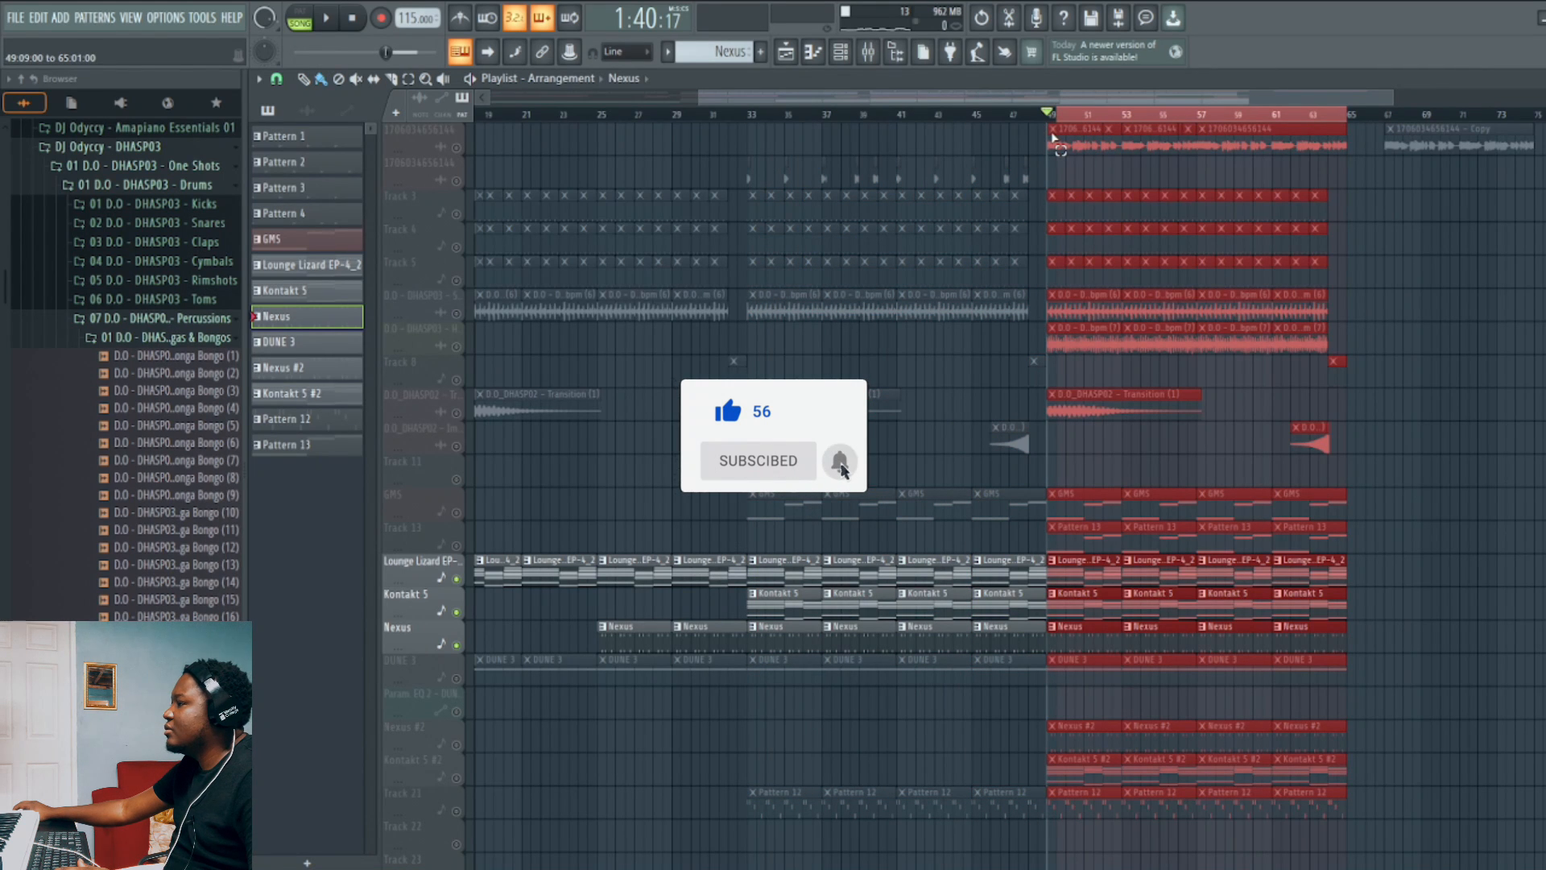
right_click(1466, 497)
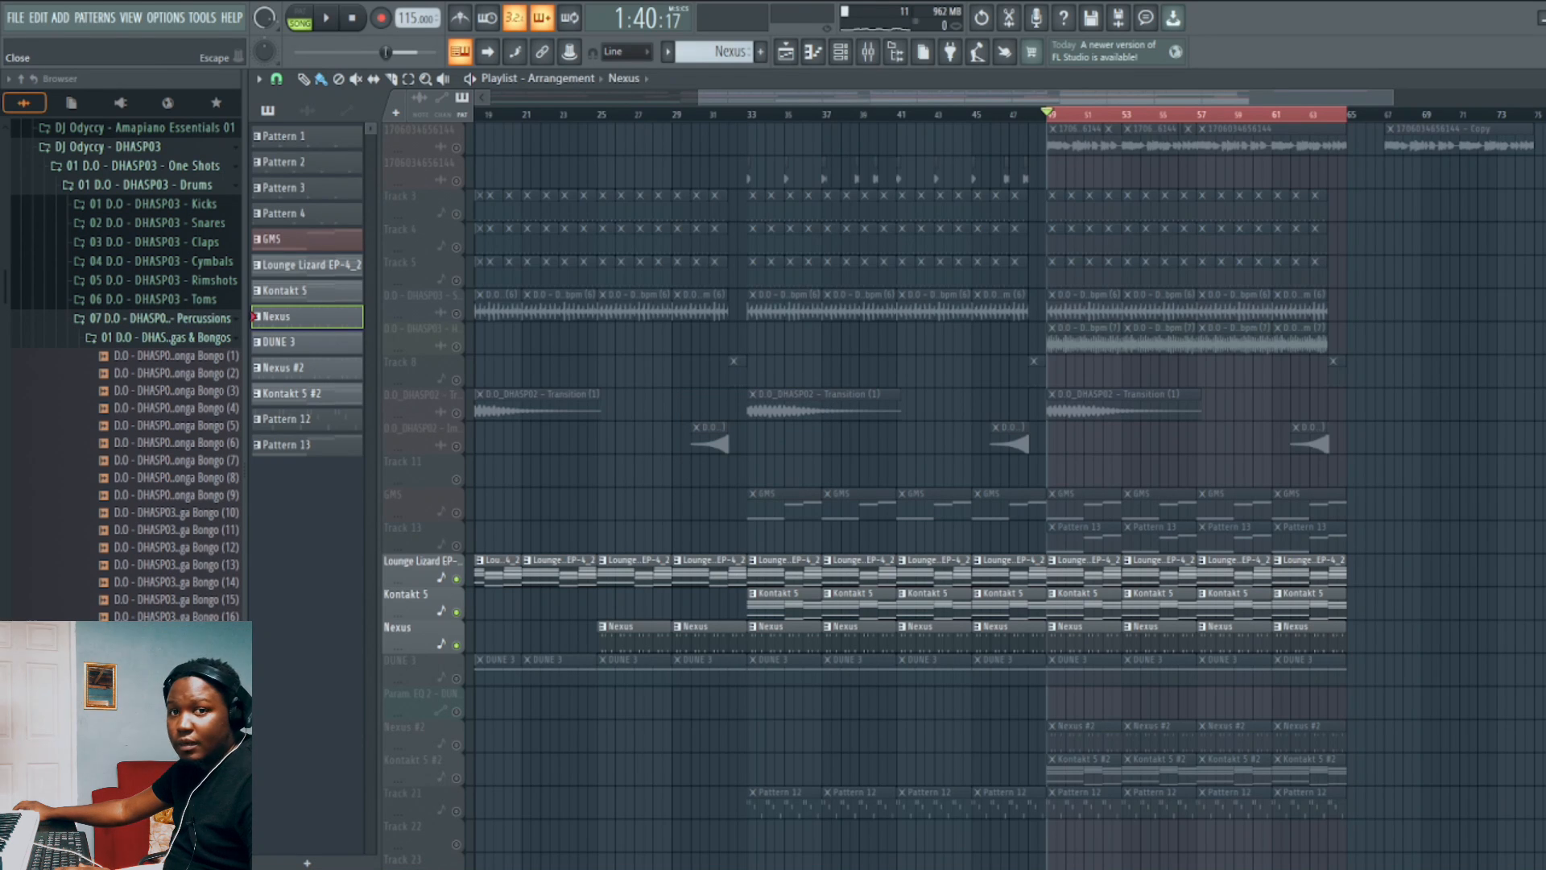
Play the section from bar 49 and review the preset loaded in the Nexus synth.
click(1544, 79)
key(space)
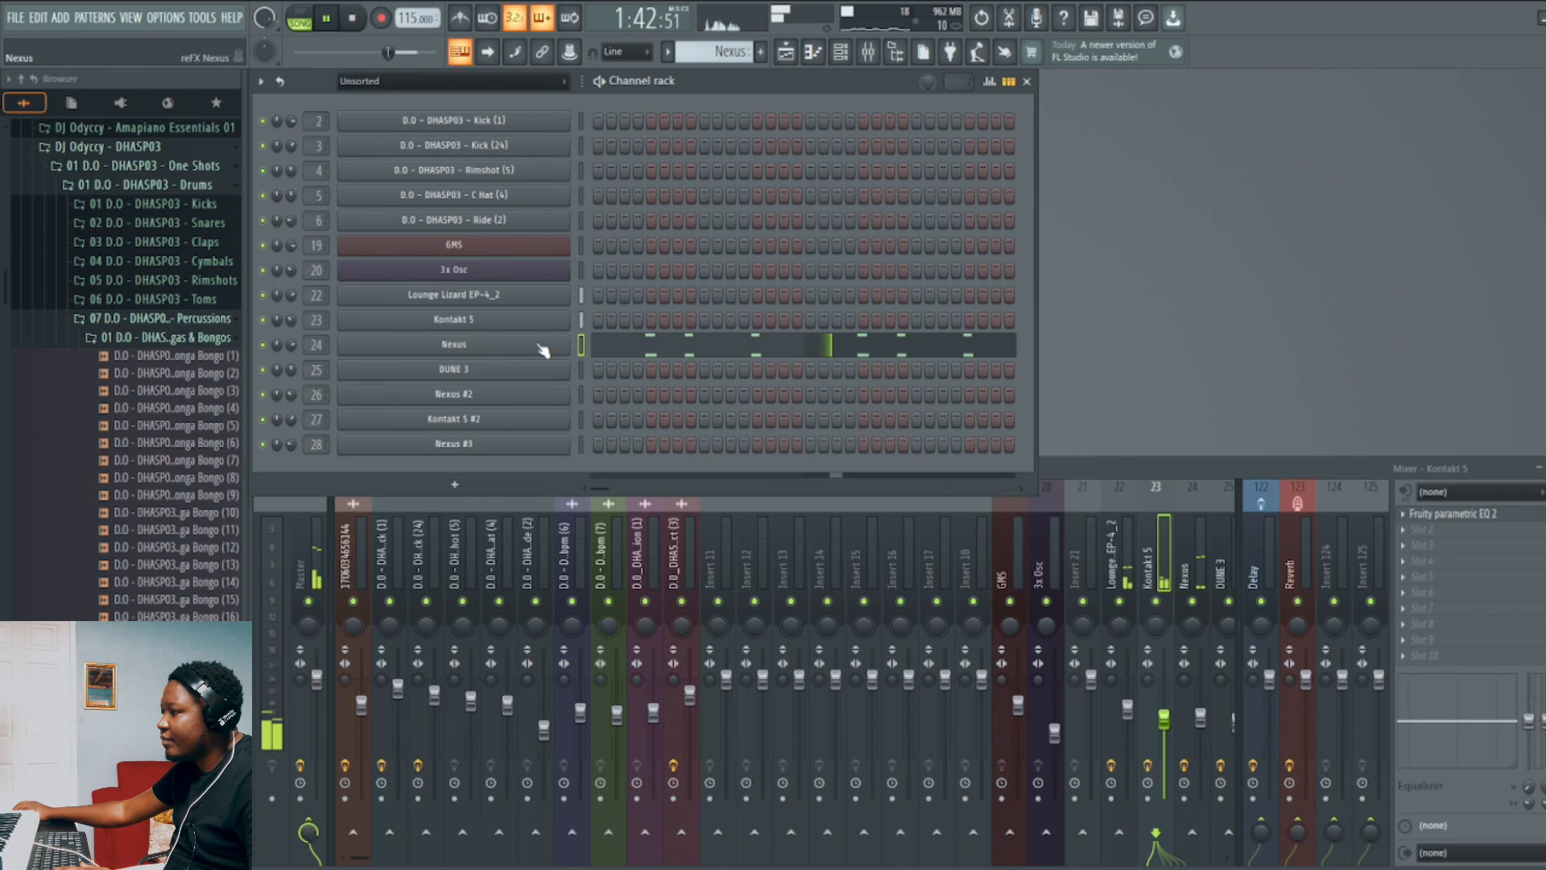
click(454, 343)
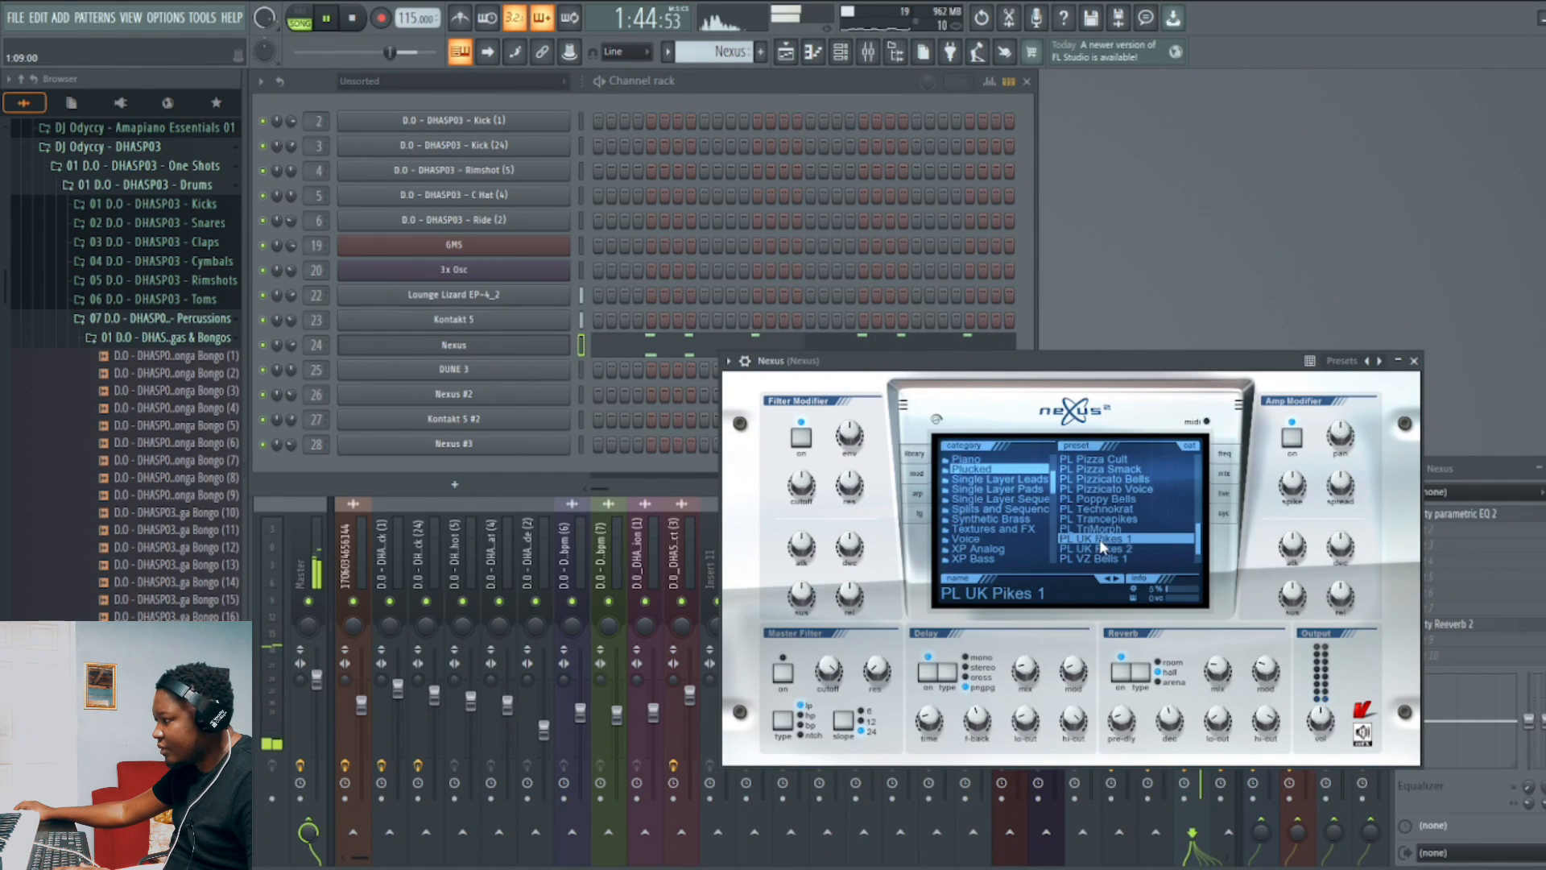
click(1414, 361)
Examine the Nexus pattern's notes in the piano roll, stopping playback after viewing.
click(723, 348)
scroll(897, 444, up, 2)
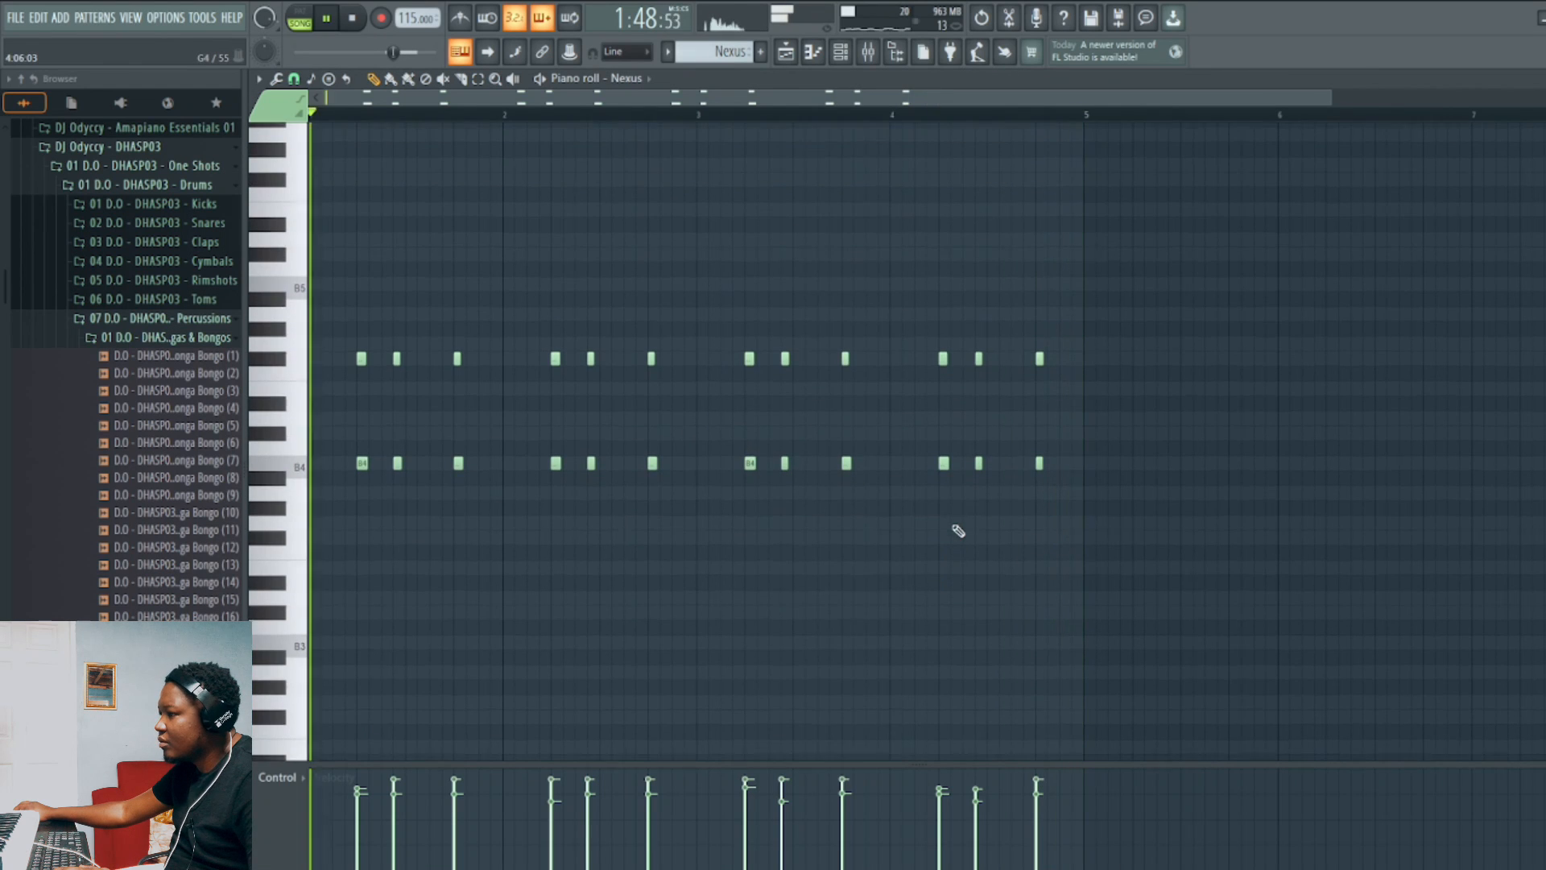
click(1540, 79)
key(space)
Unmute the DUNE 3 track, select its pattern and play it with the other chord layers from bar 49.
click(789, 55)
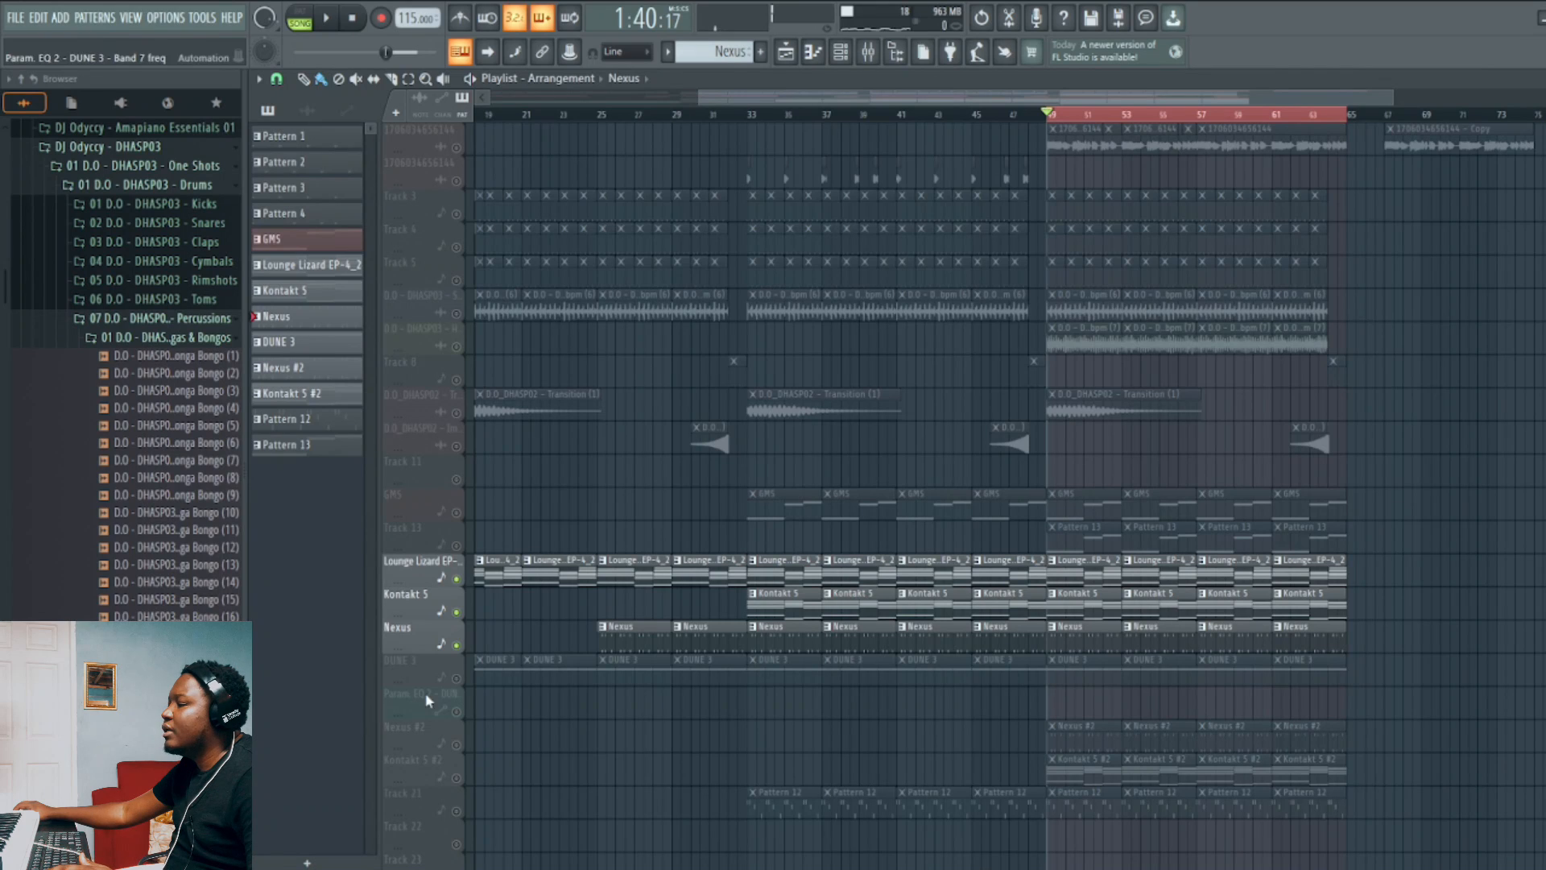
click(457, 678)
click(1162, 681)
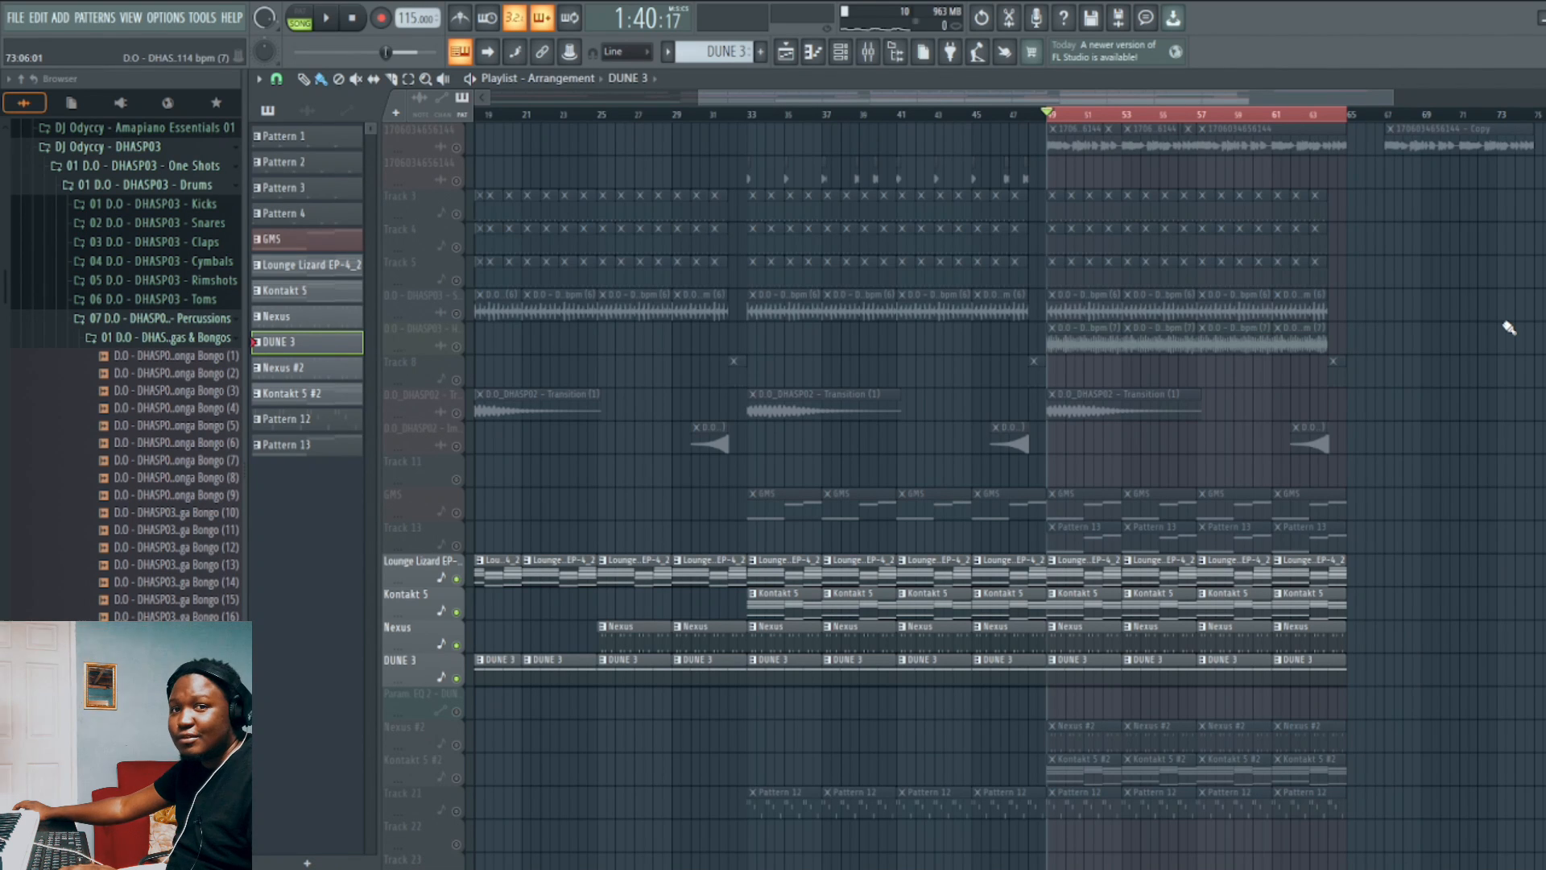
key(space)
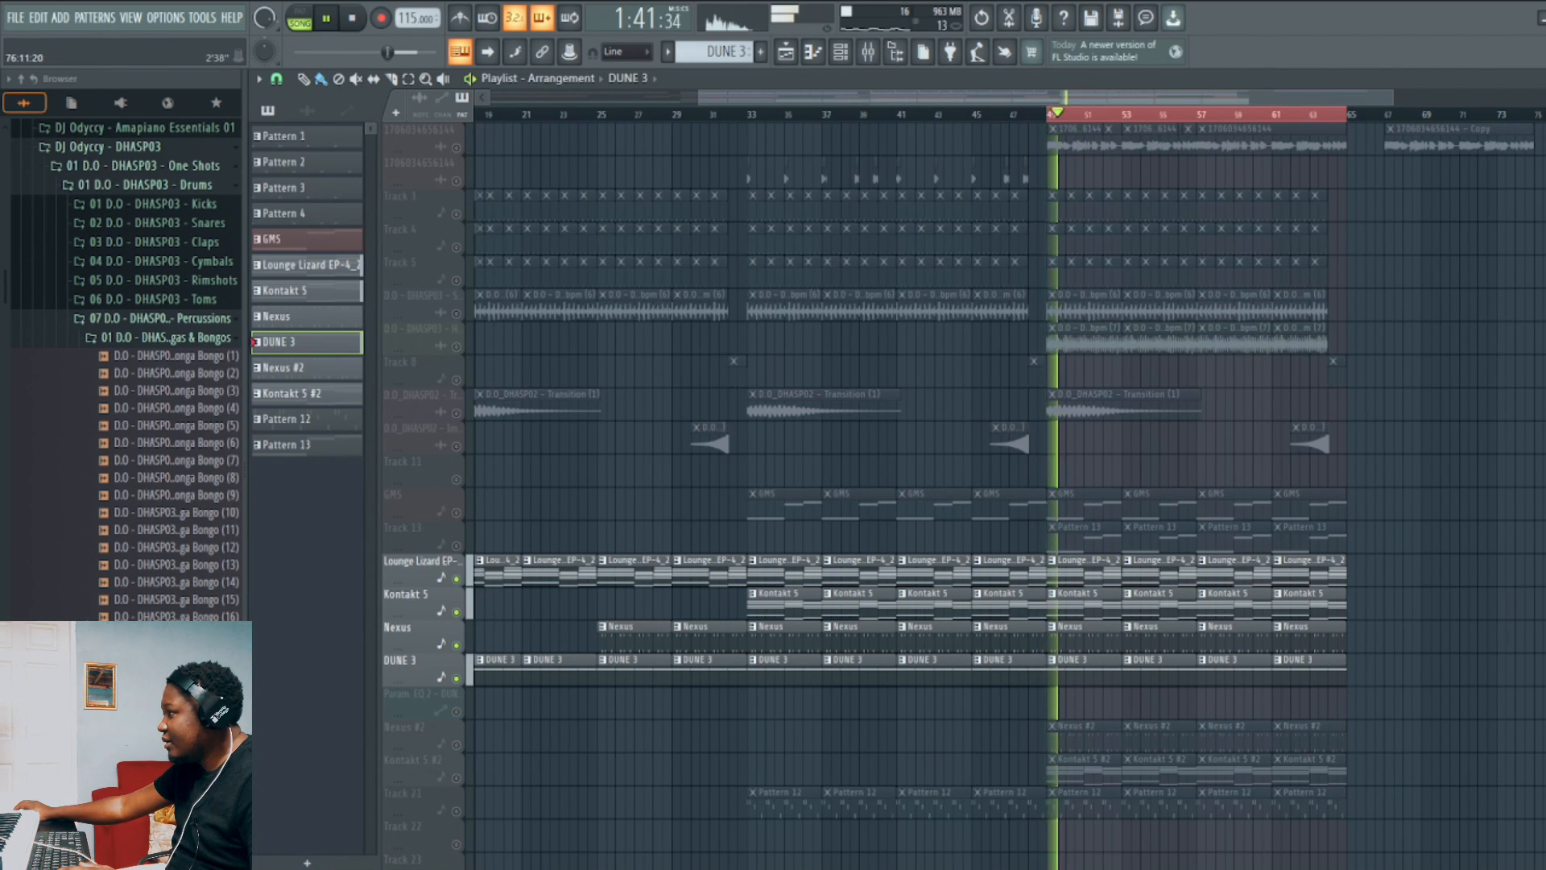
Examine the DUNE 3 notes in the piano roll and its synth patch settings, stopping playback after viewing.
click(1541, 79)
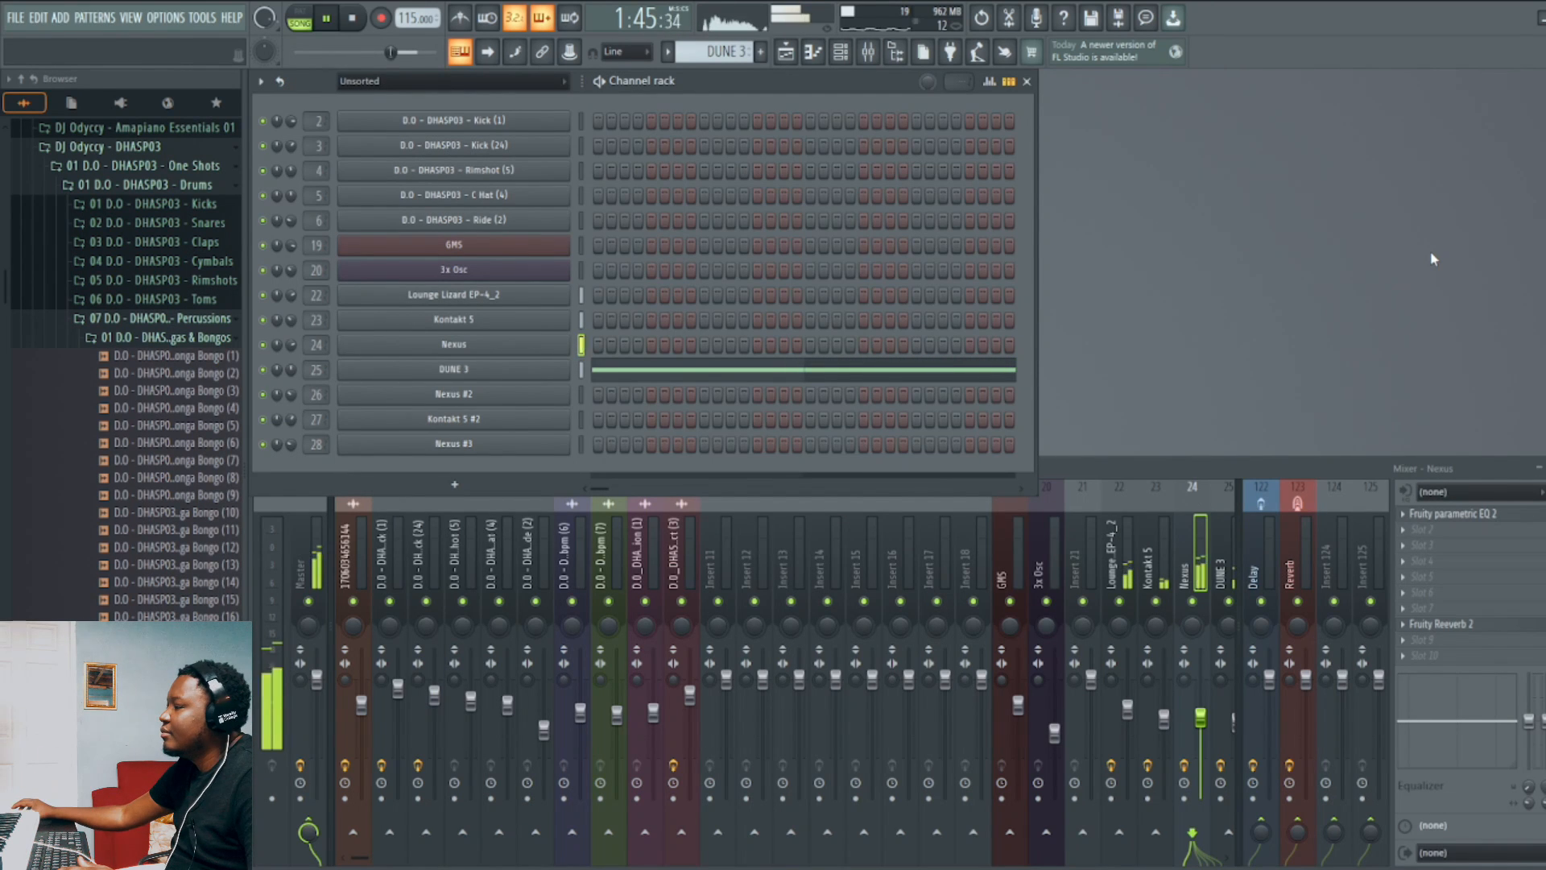
click(605, 374)
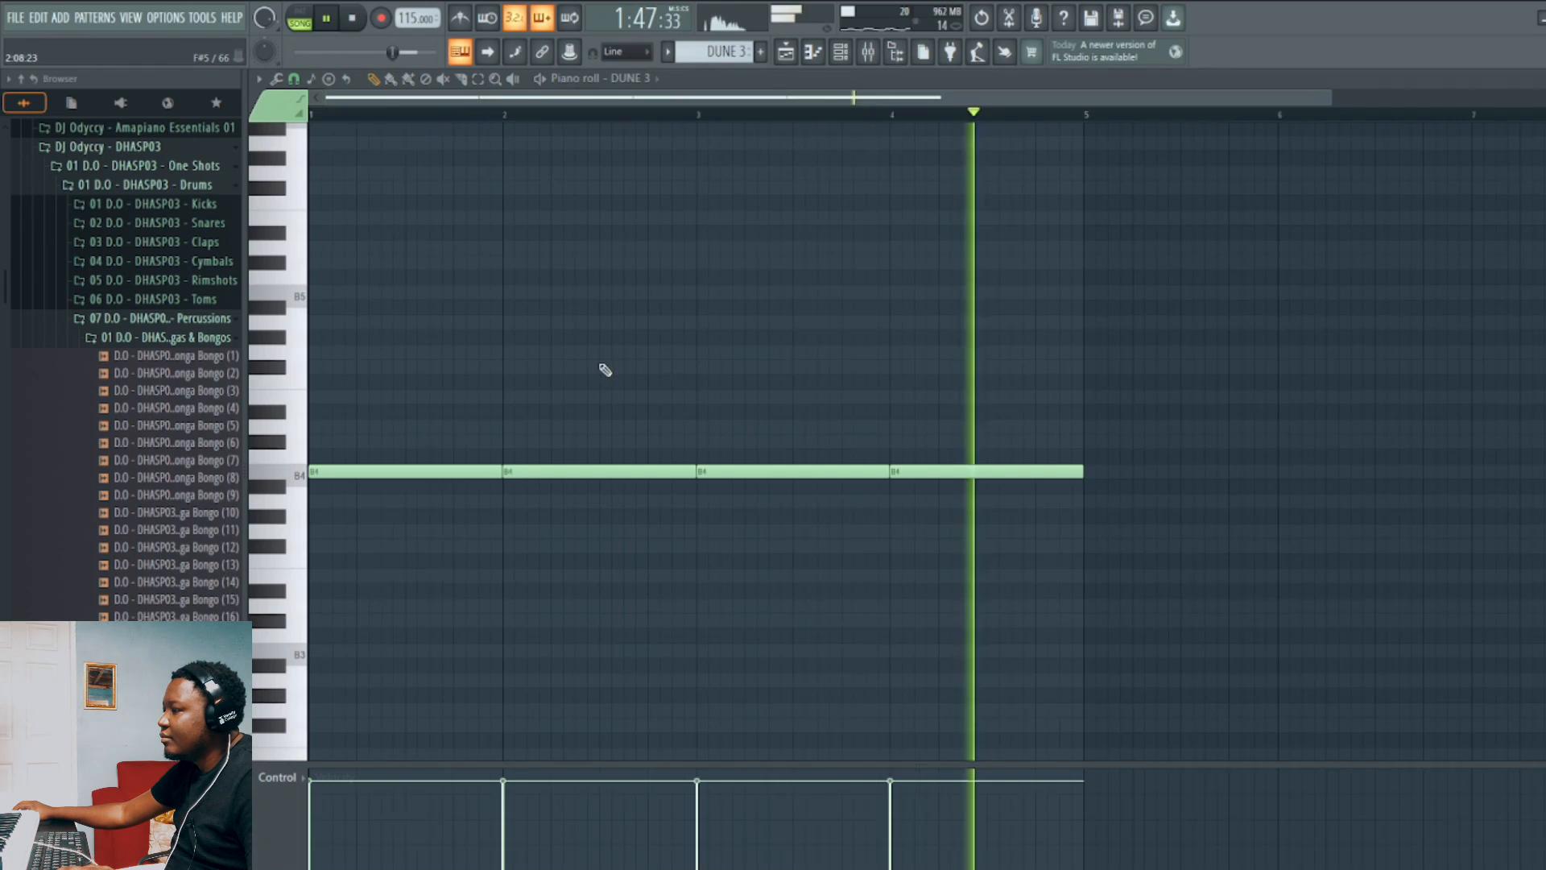
key(Escape)
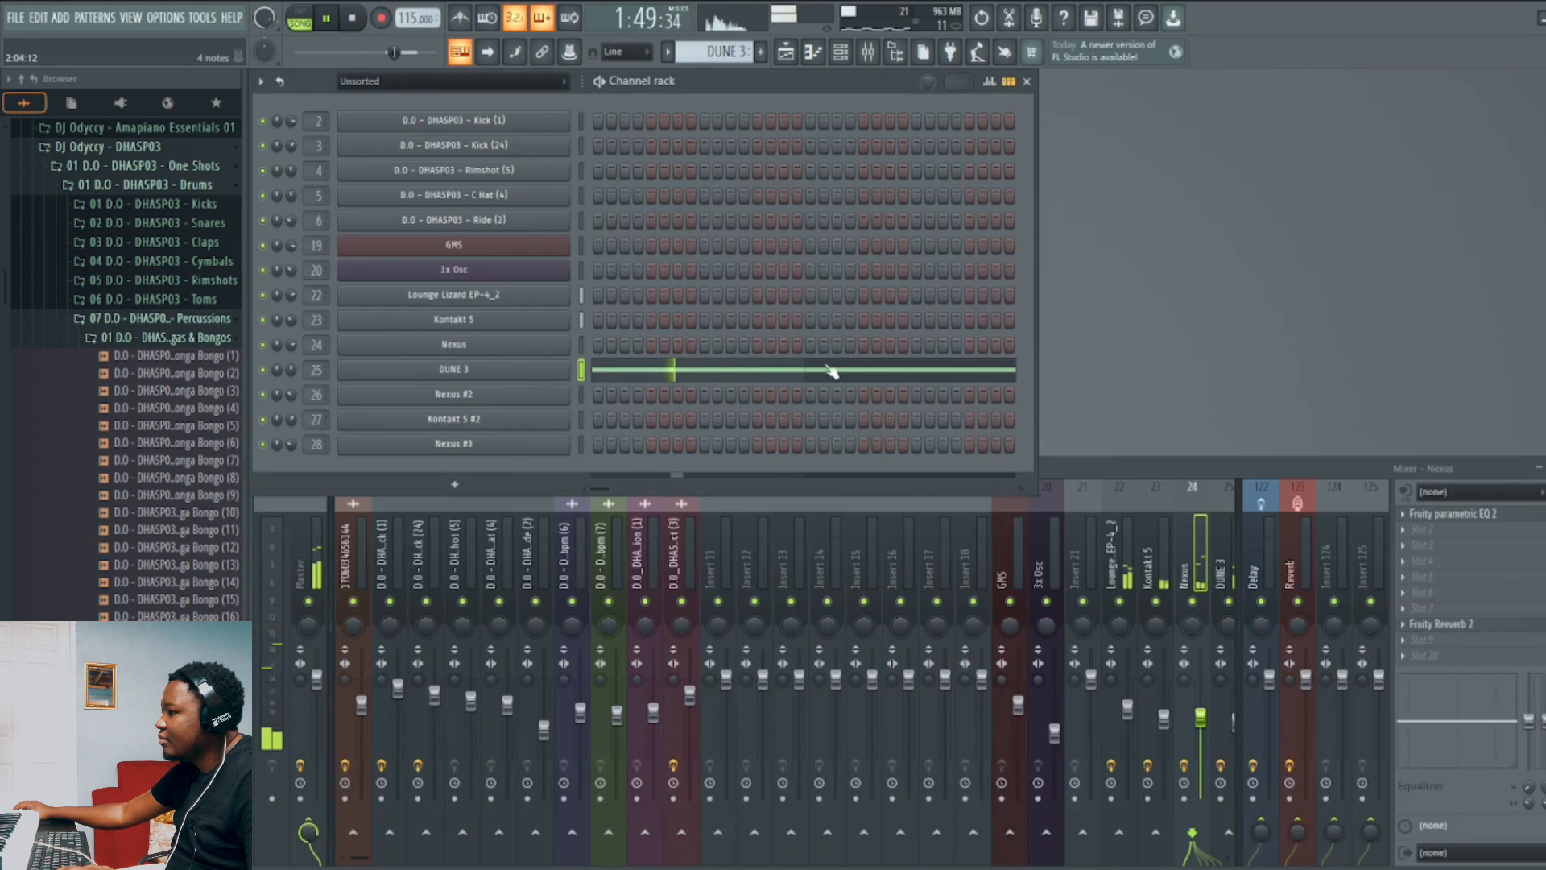
click(510, 371)
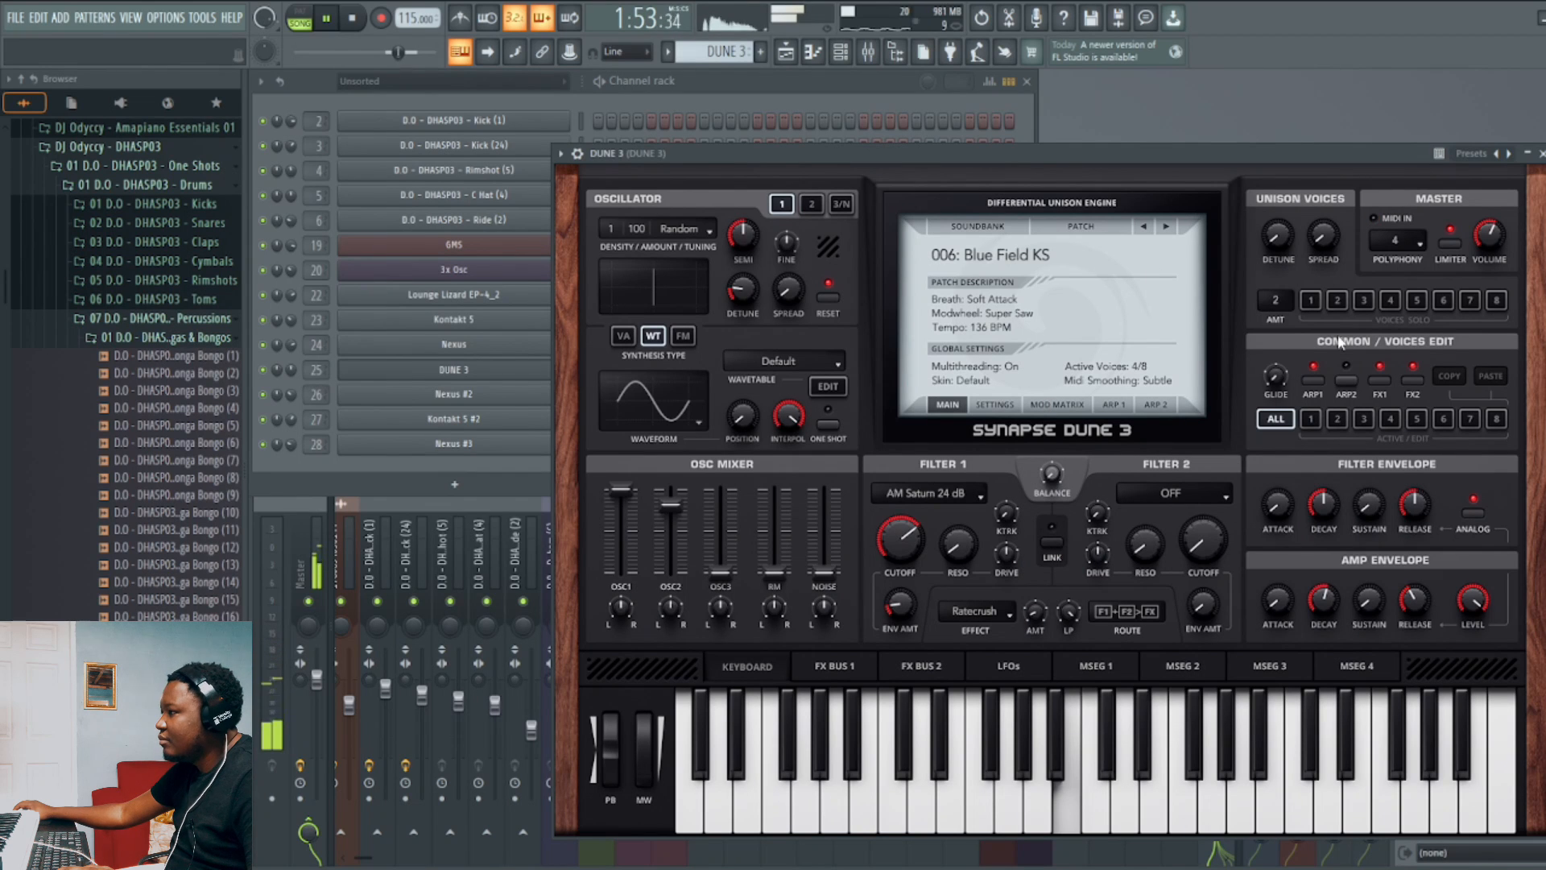
click(1540, 153)
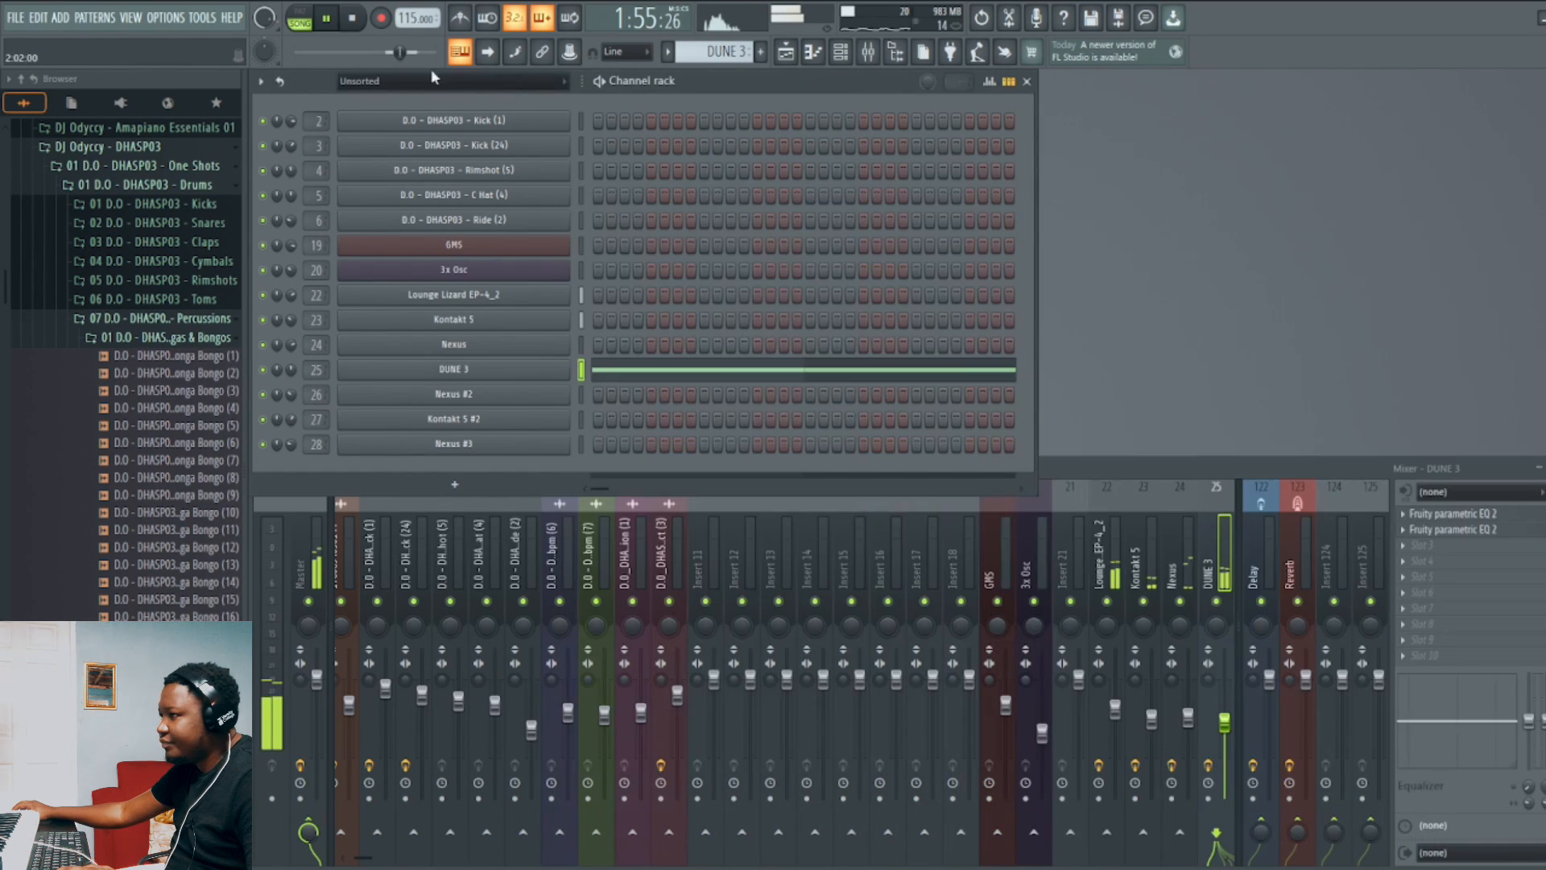
click(356, 18)
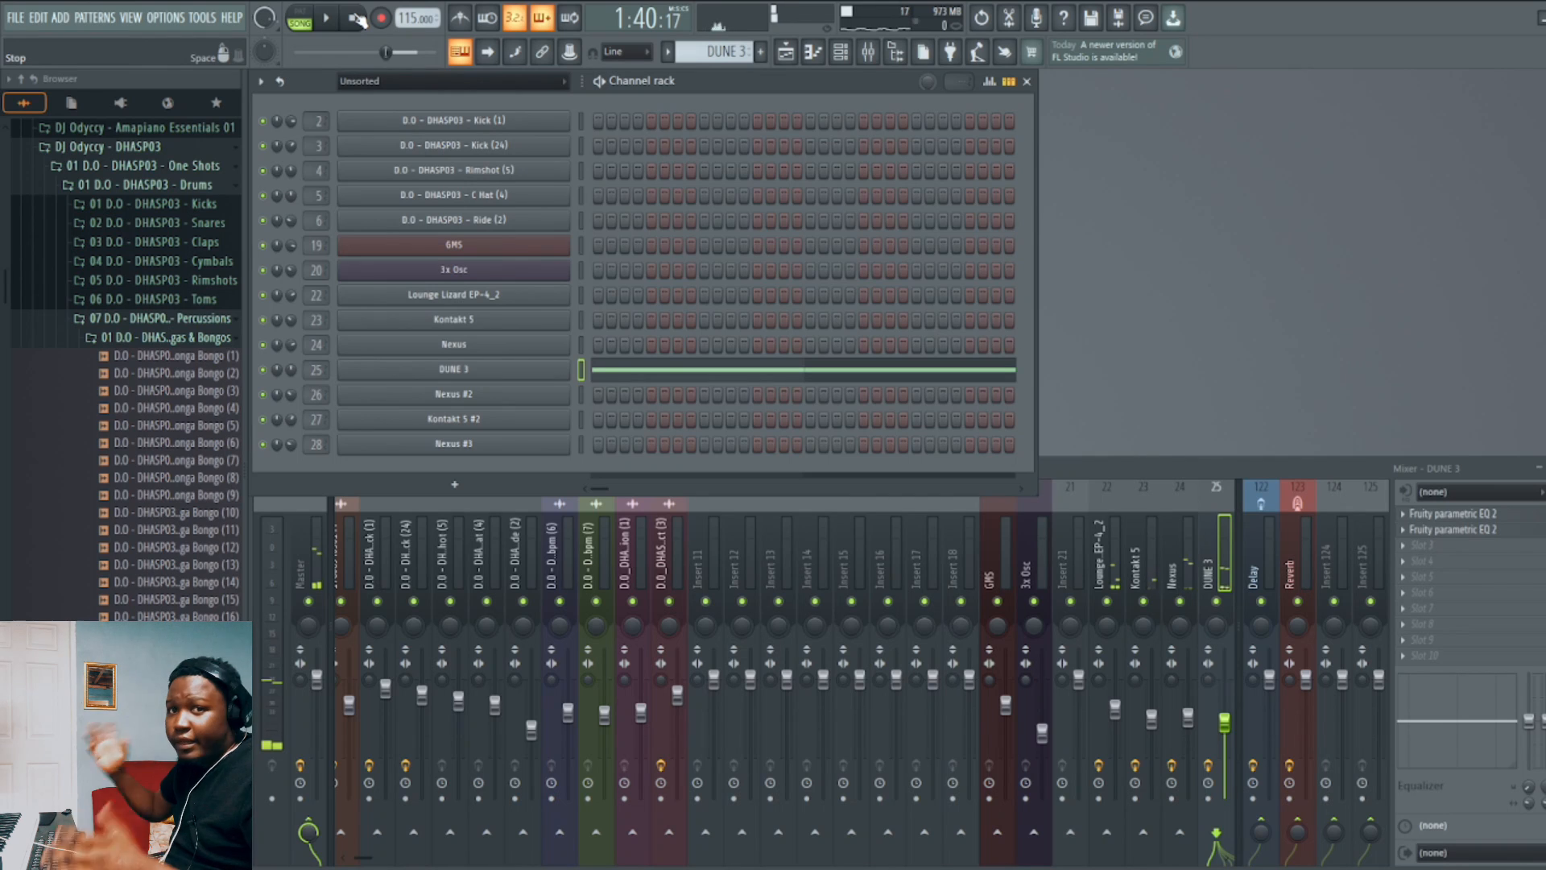
Unmute the Nexus #2 track in the playlist and select its pattern.
click(786, 52)
scroll(908, 362, down, 5)
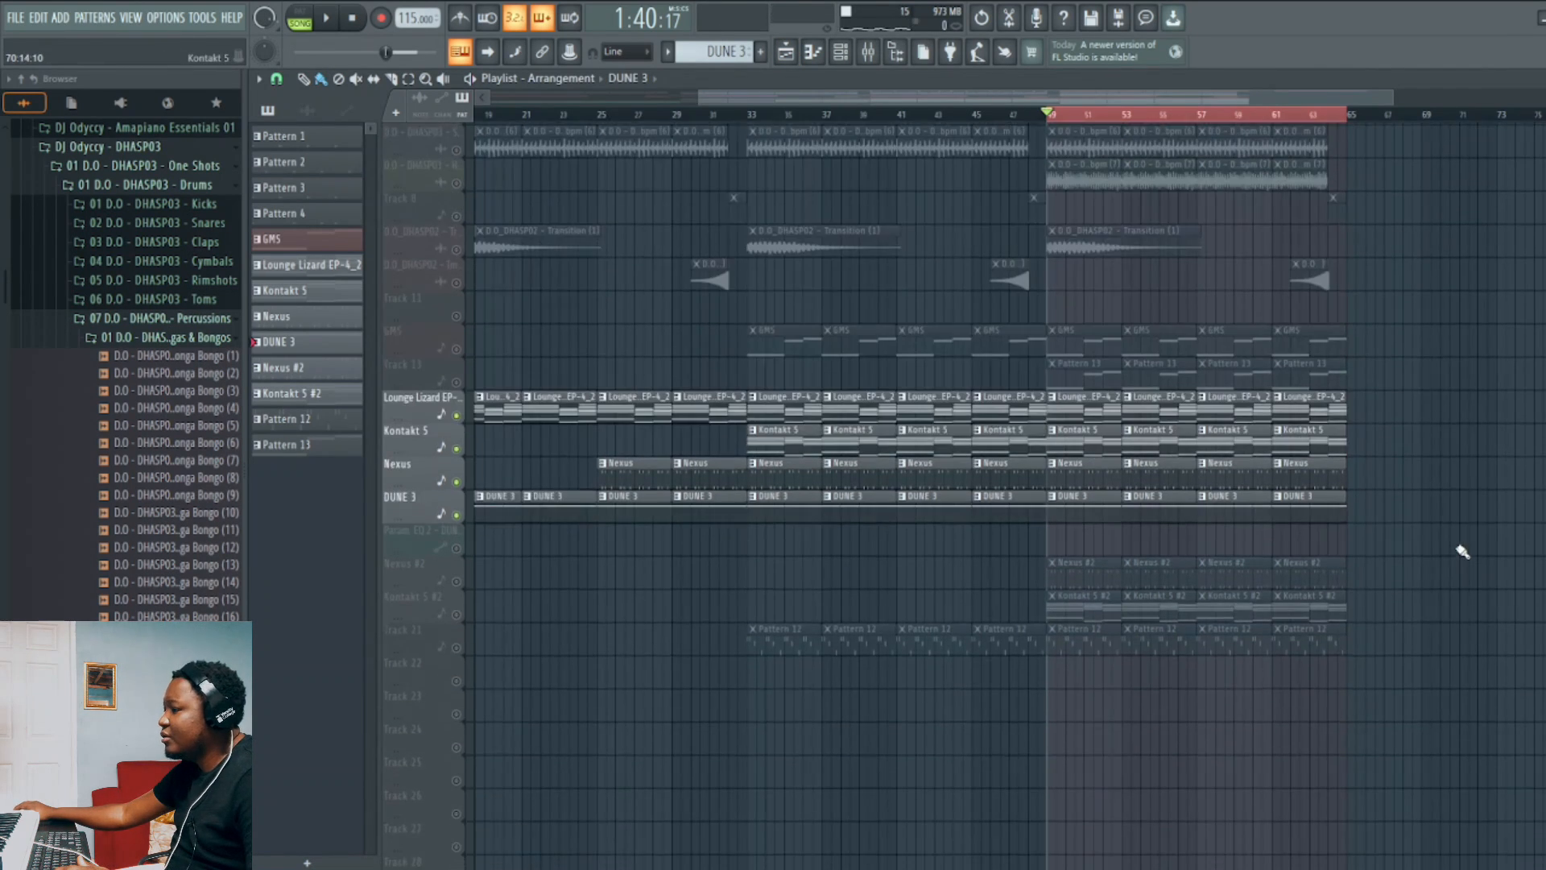
click(458, 579)
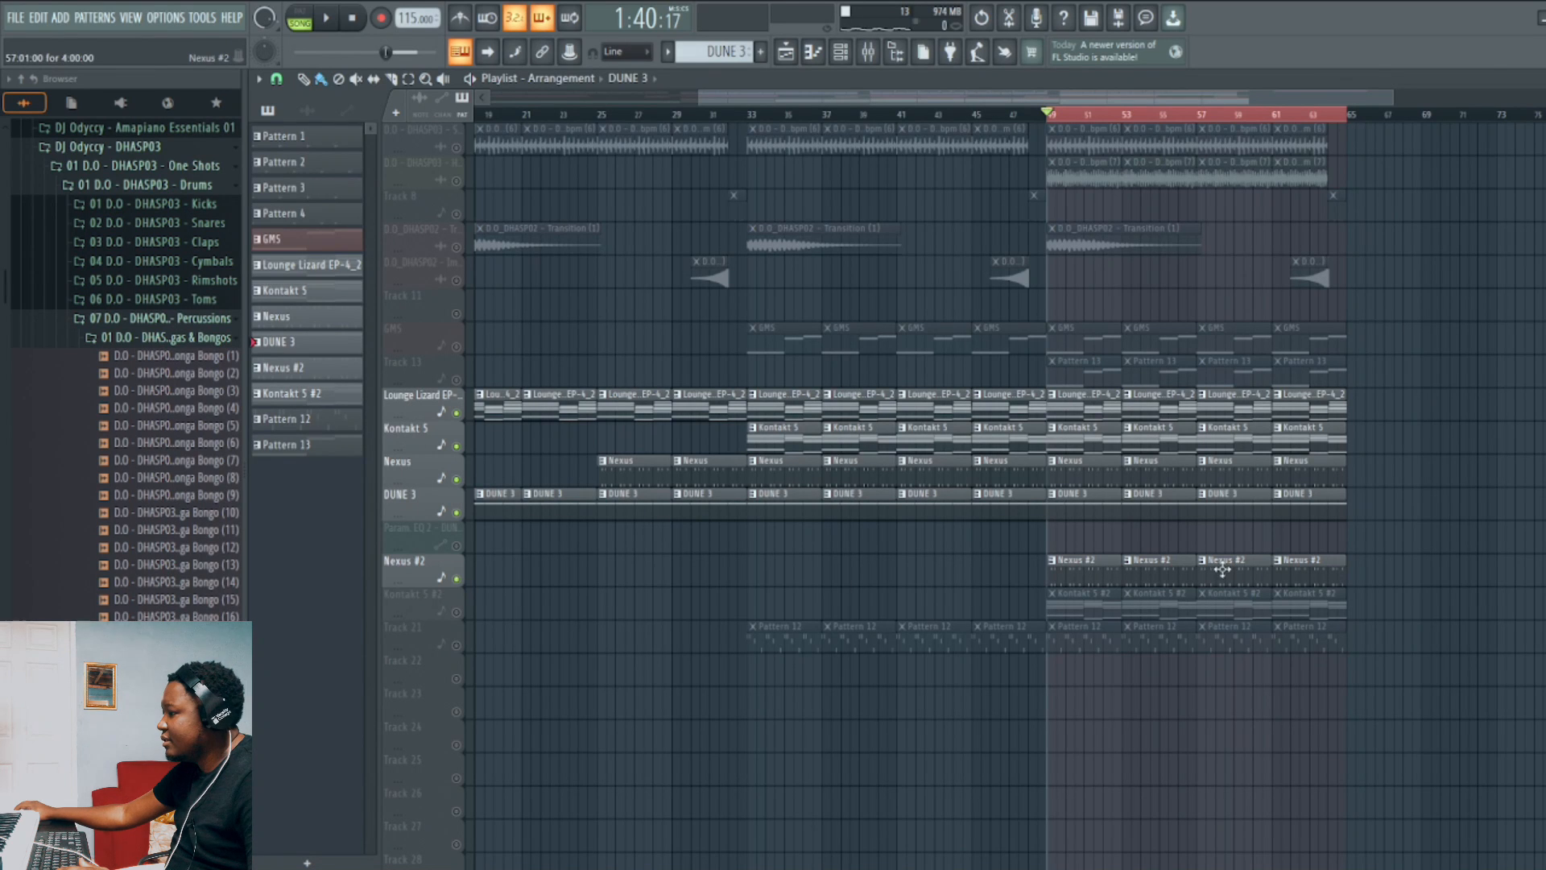
click(1076, 576)
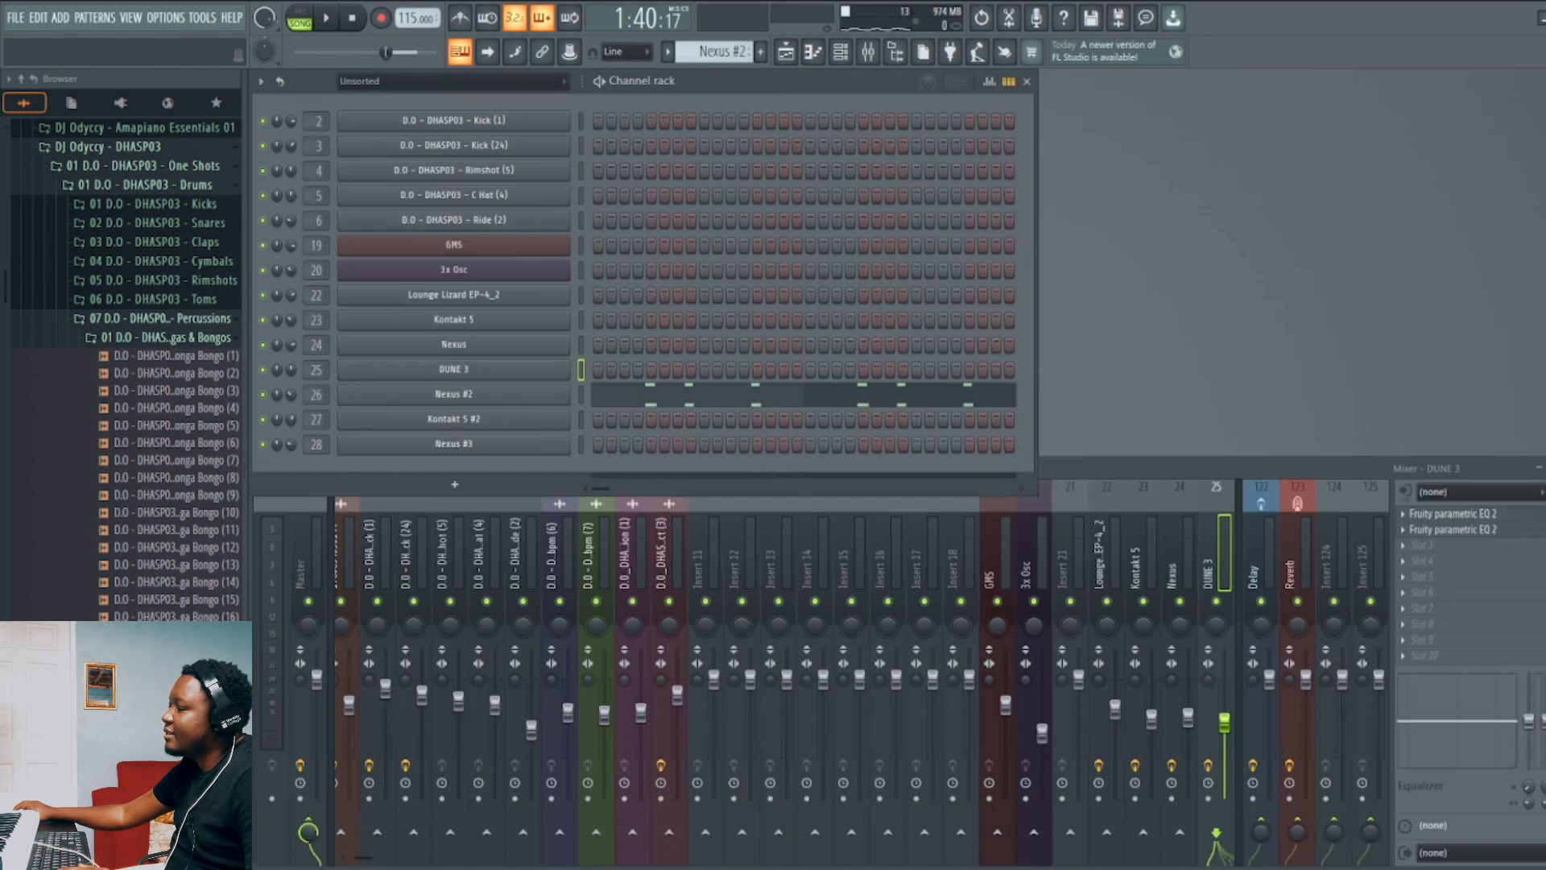
Review the preset loaded in Nexus #2, then play the section from bar 49 with the other layers.
click(574, 396)
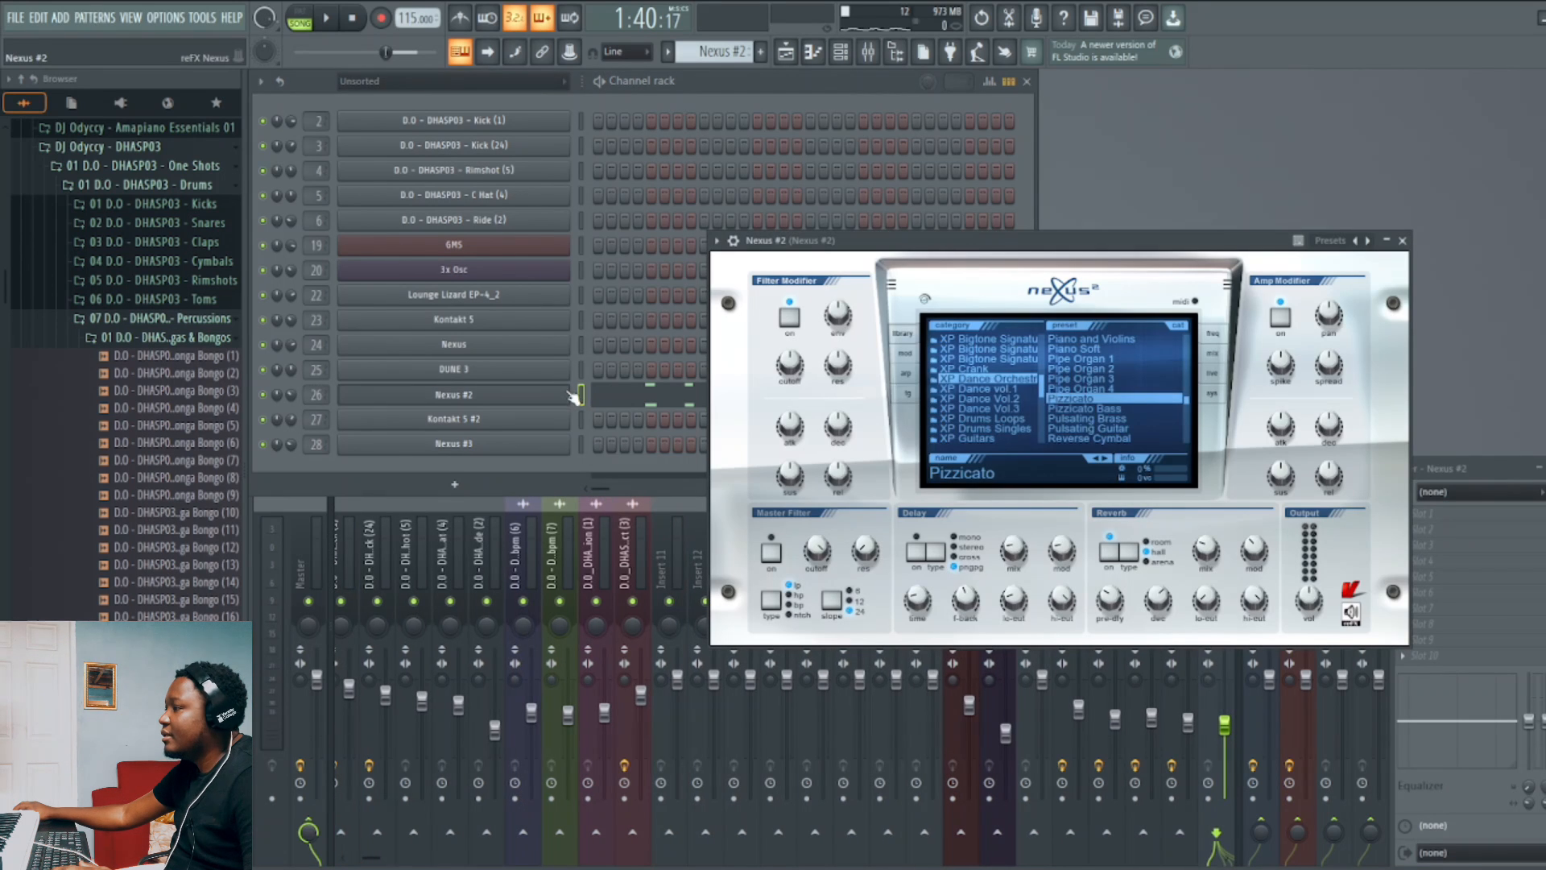
click(1405, 243)
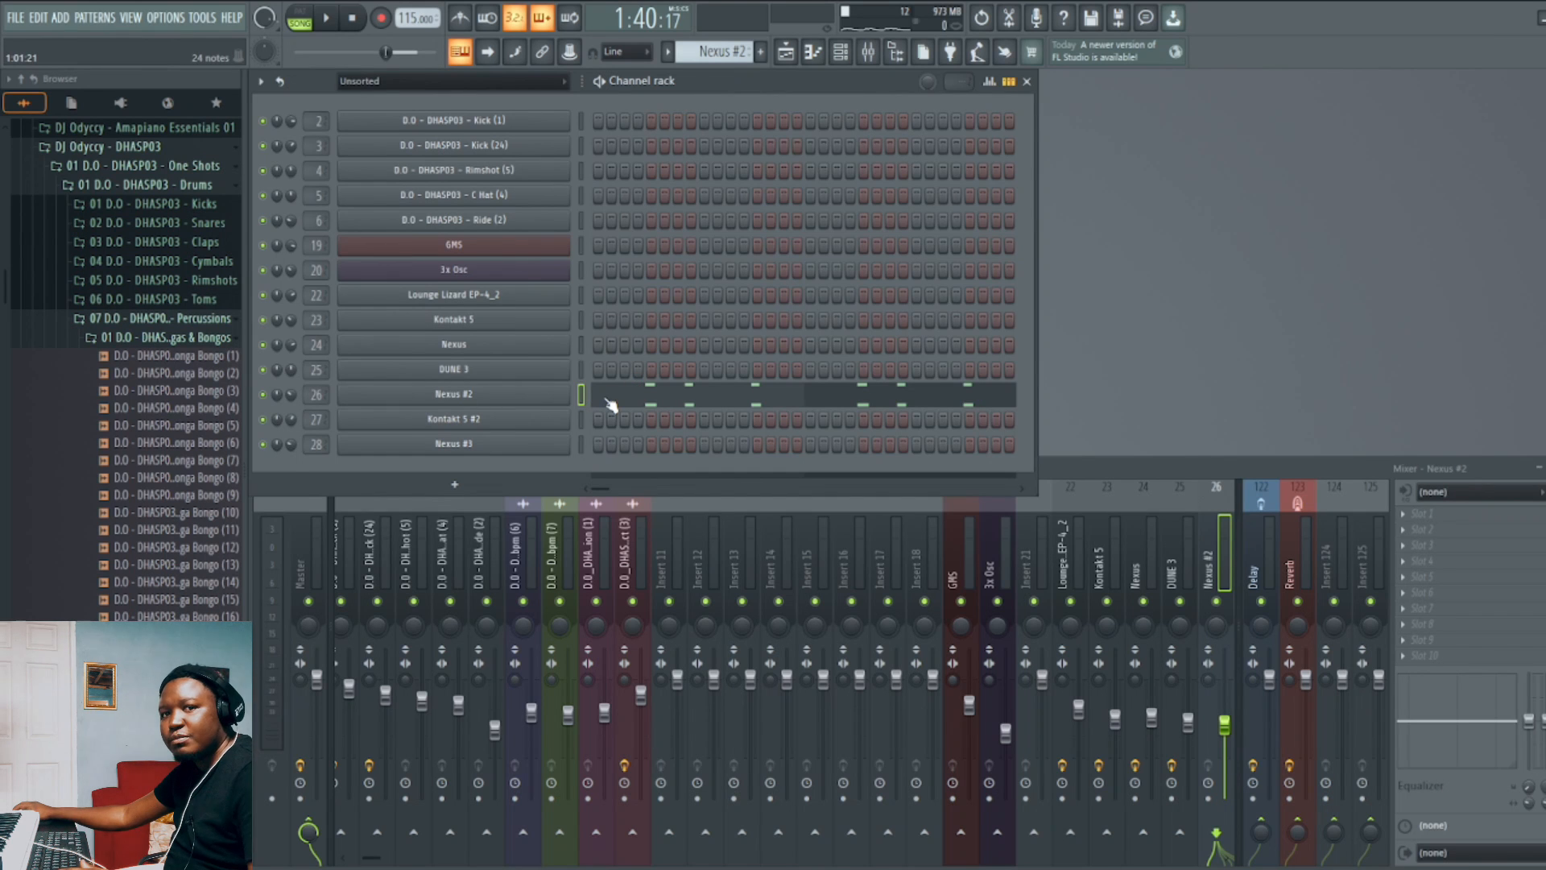
key(space)
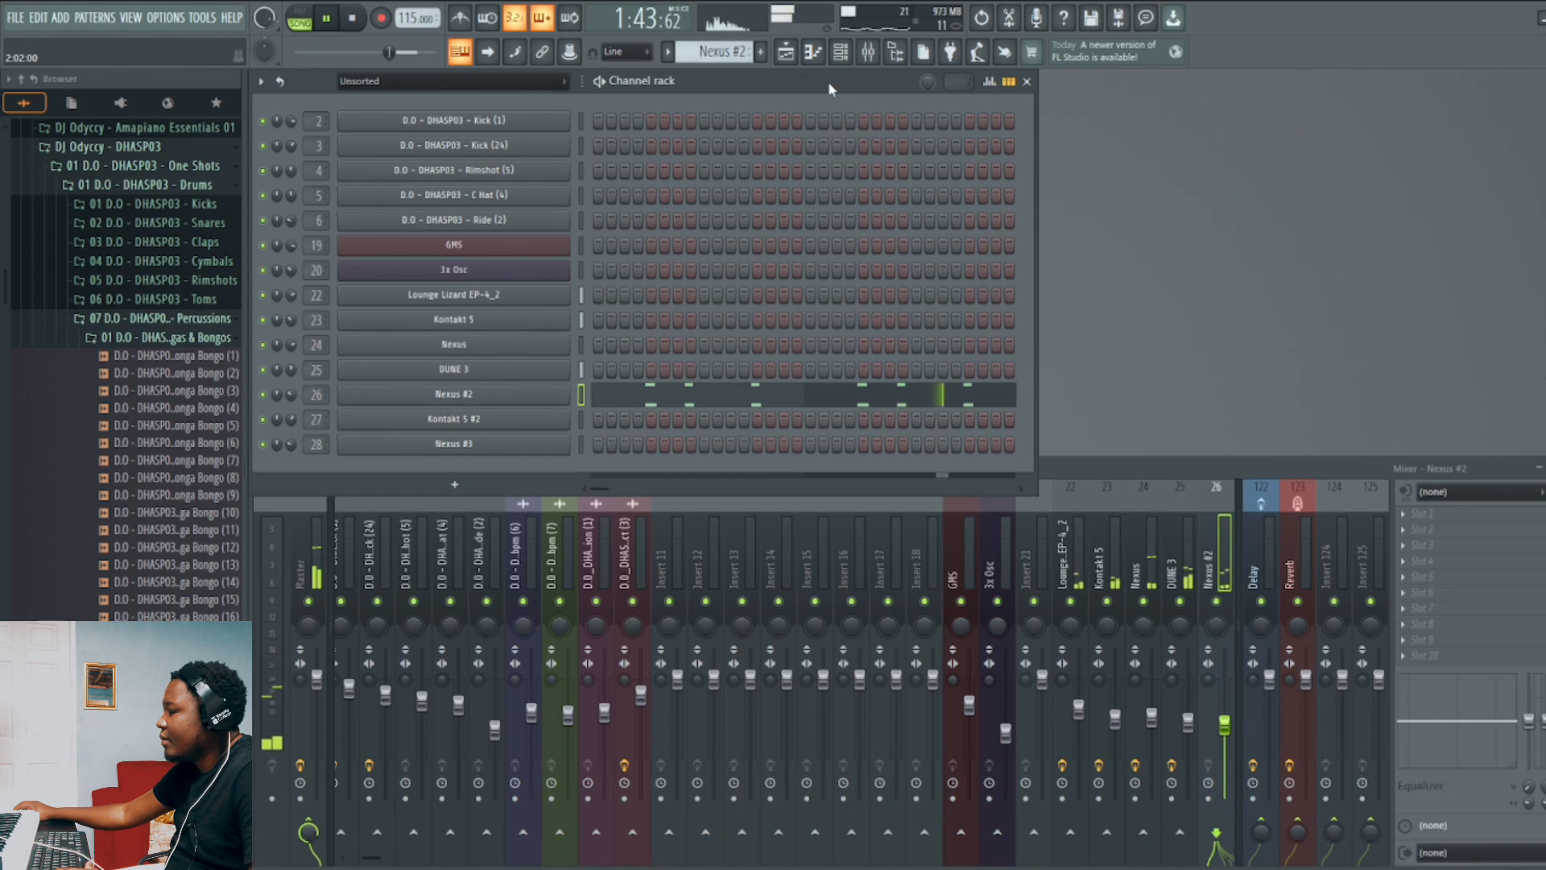
key(space)
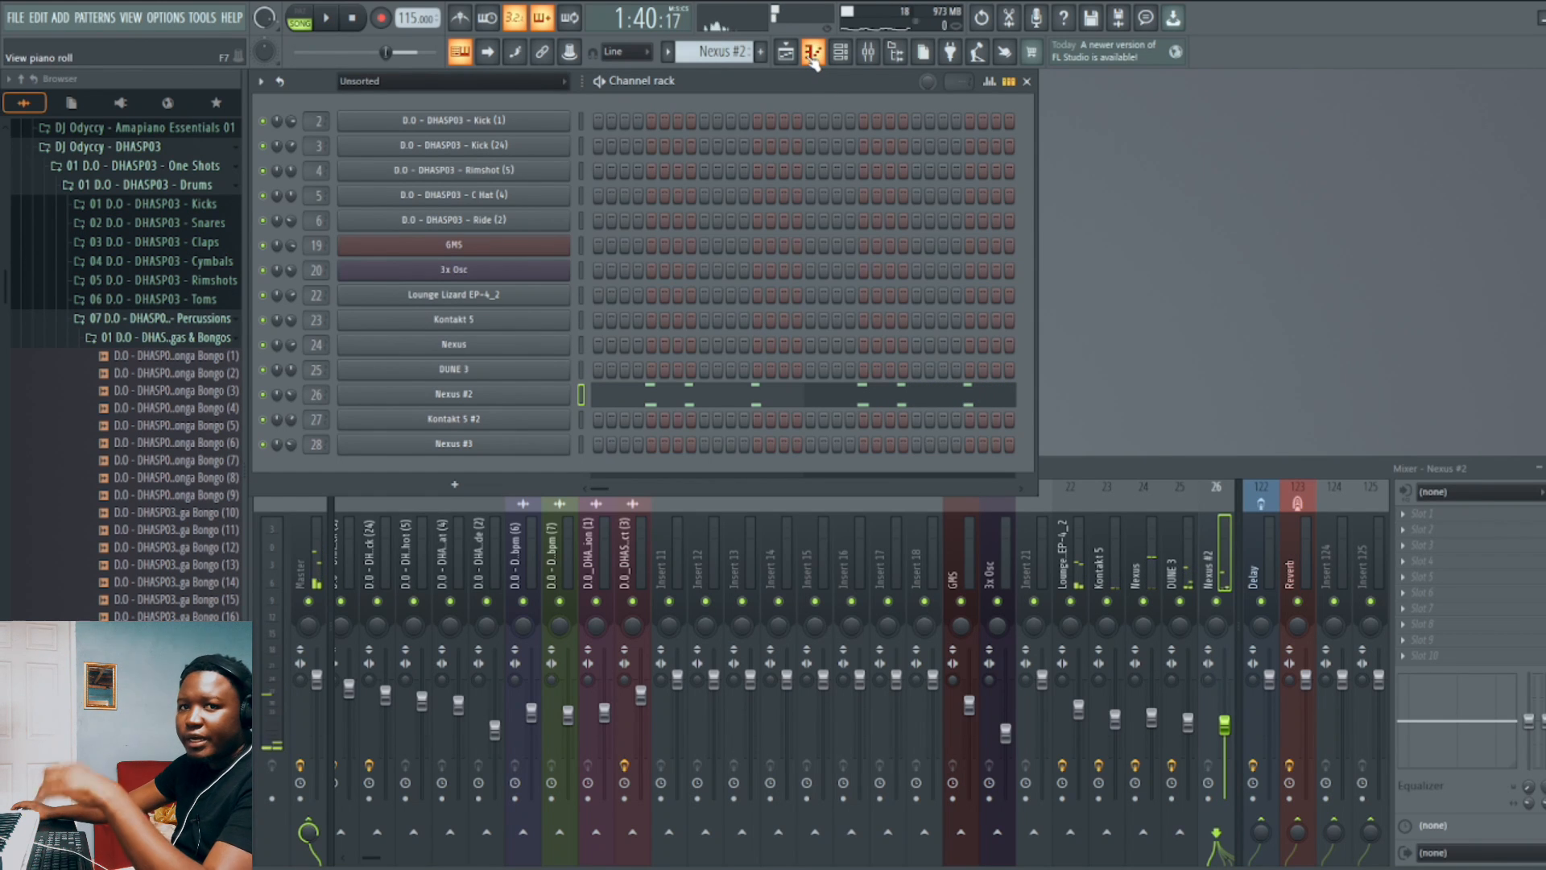
Examine the Fruity parametric EQ 2 curves on the Lounge Lizard EP-4_2, Kontakt 5 and Nexus mixer tracks in turn.
click(1064, 567)
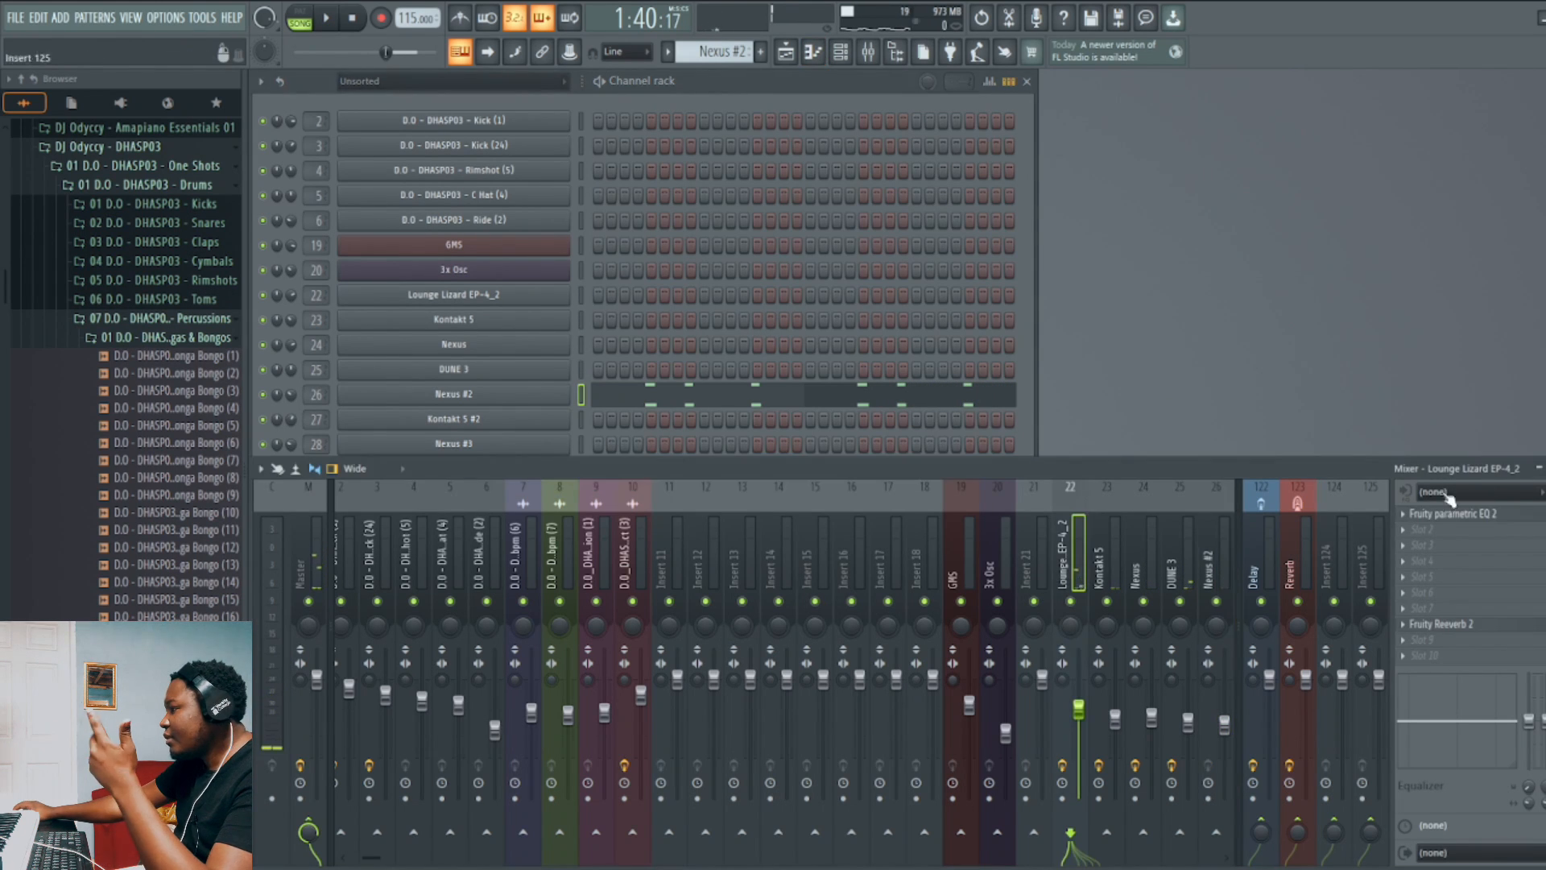
click(1475, 515)
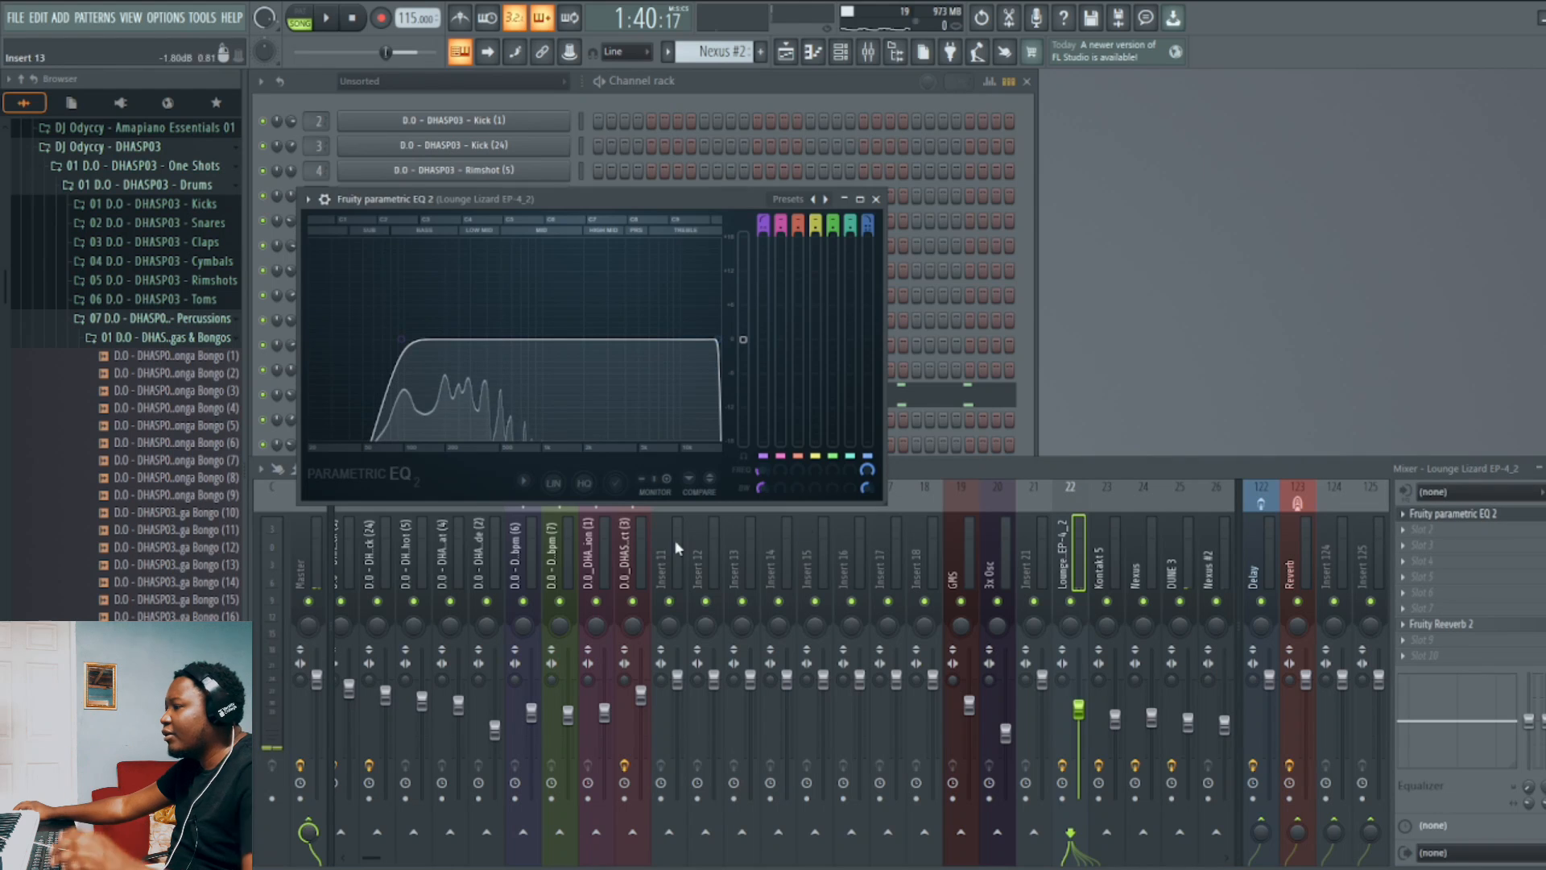
click(876, 199)
click(1114, 562)
click(1450, 514)
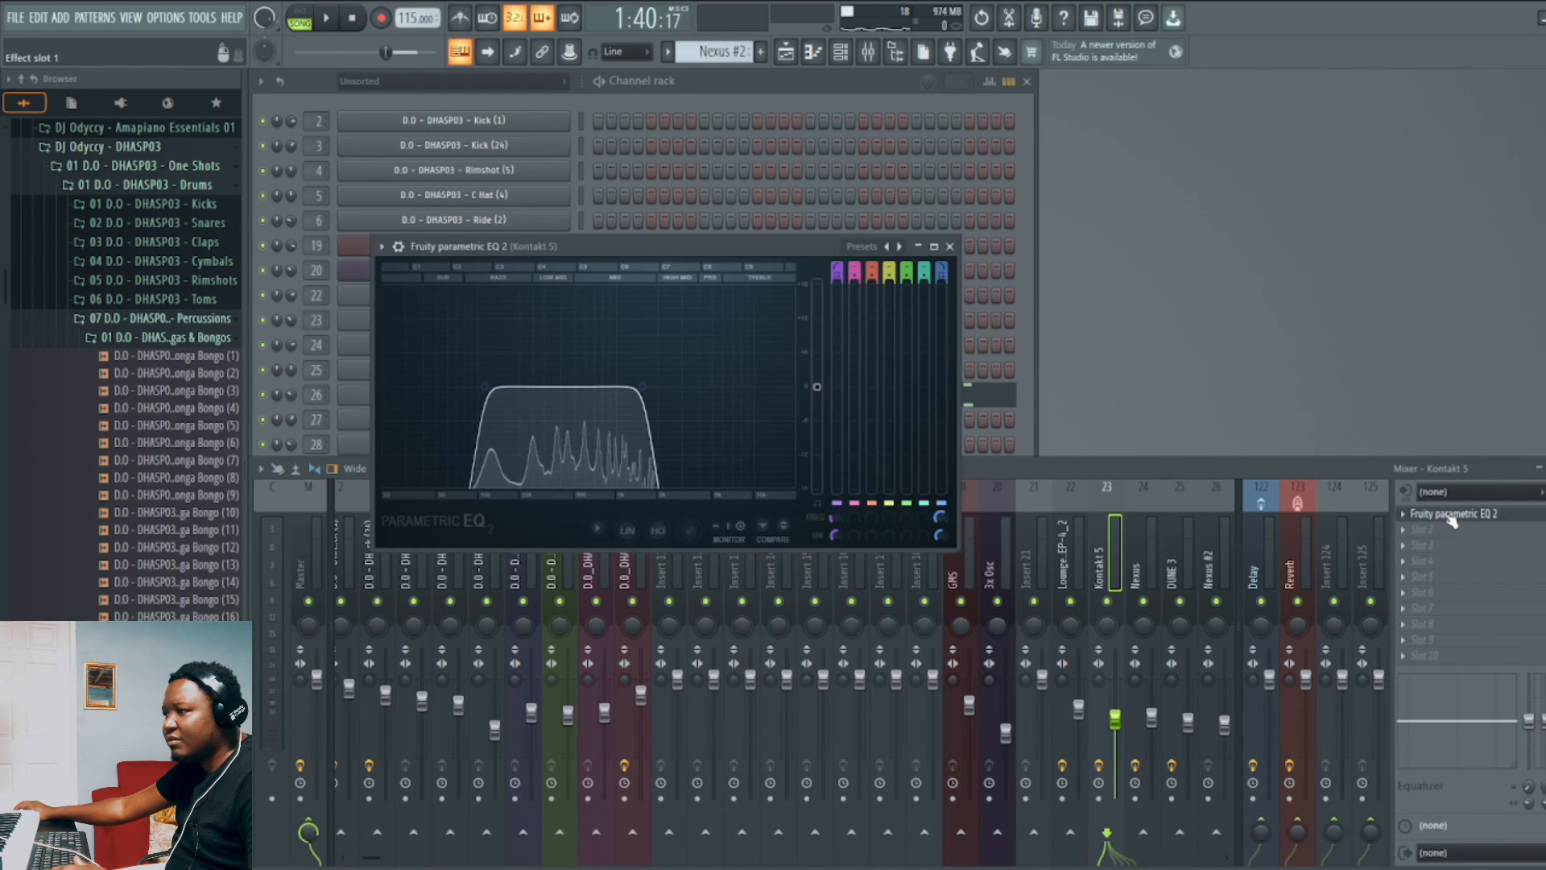
click(952, 247)
click(1151, 575)
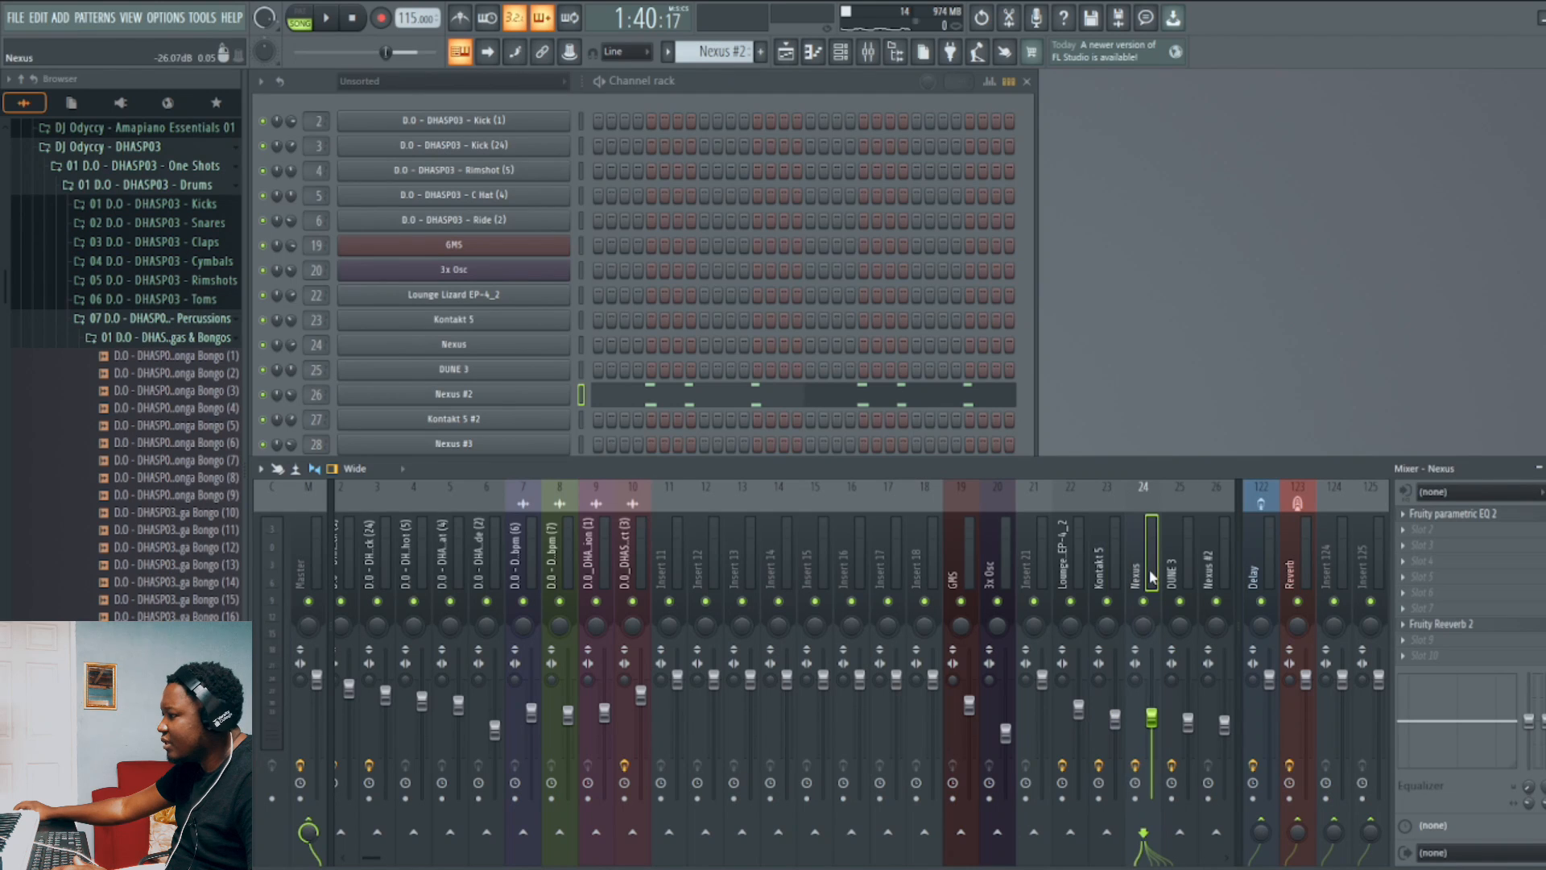
click(1446, 514)
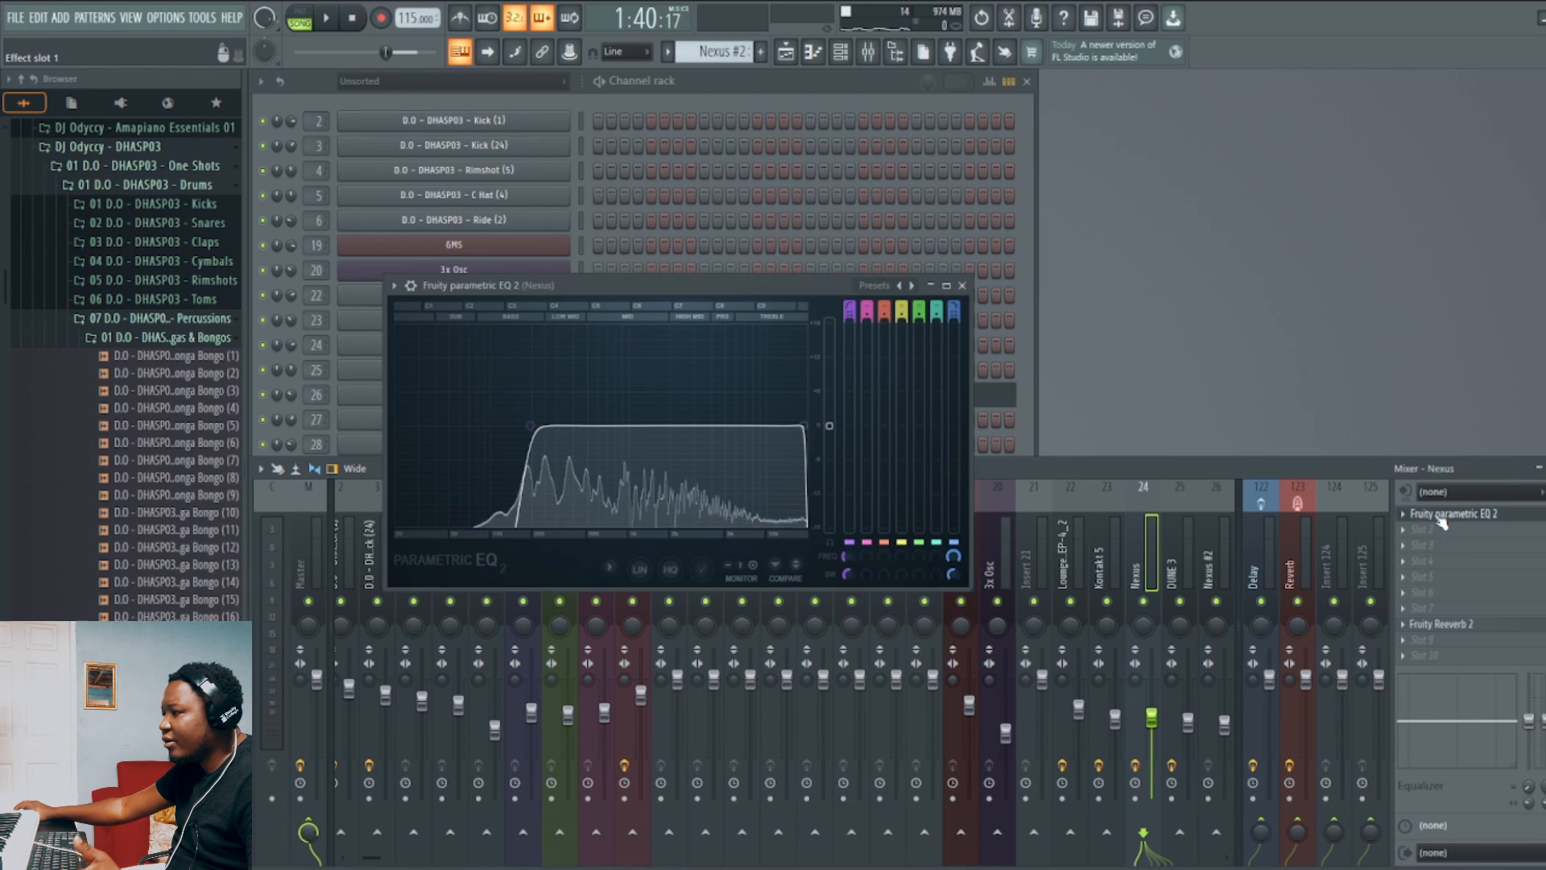
click(963, 285)
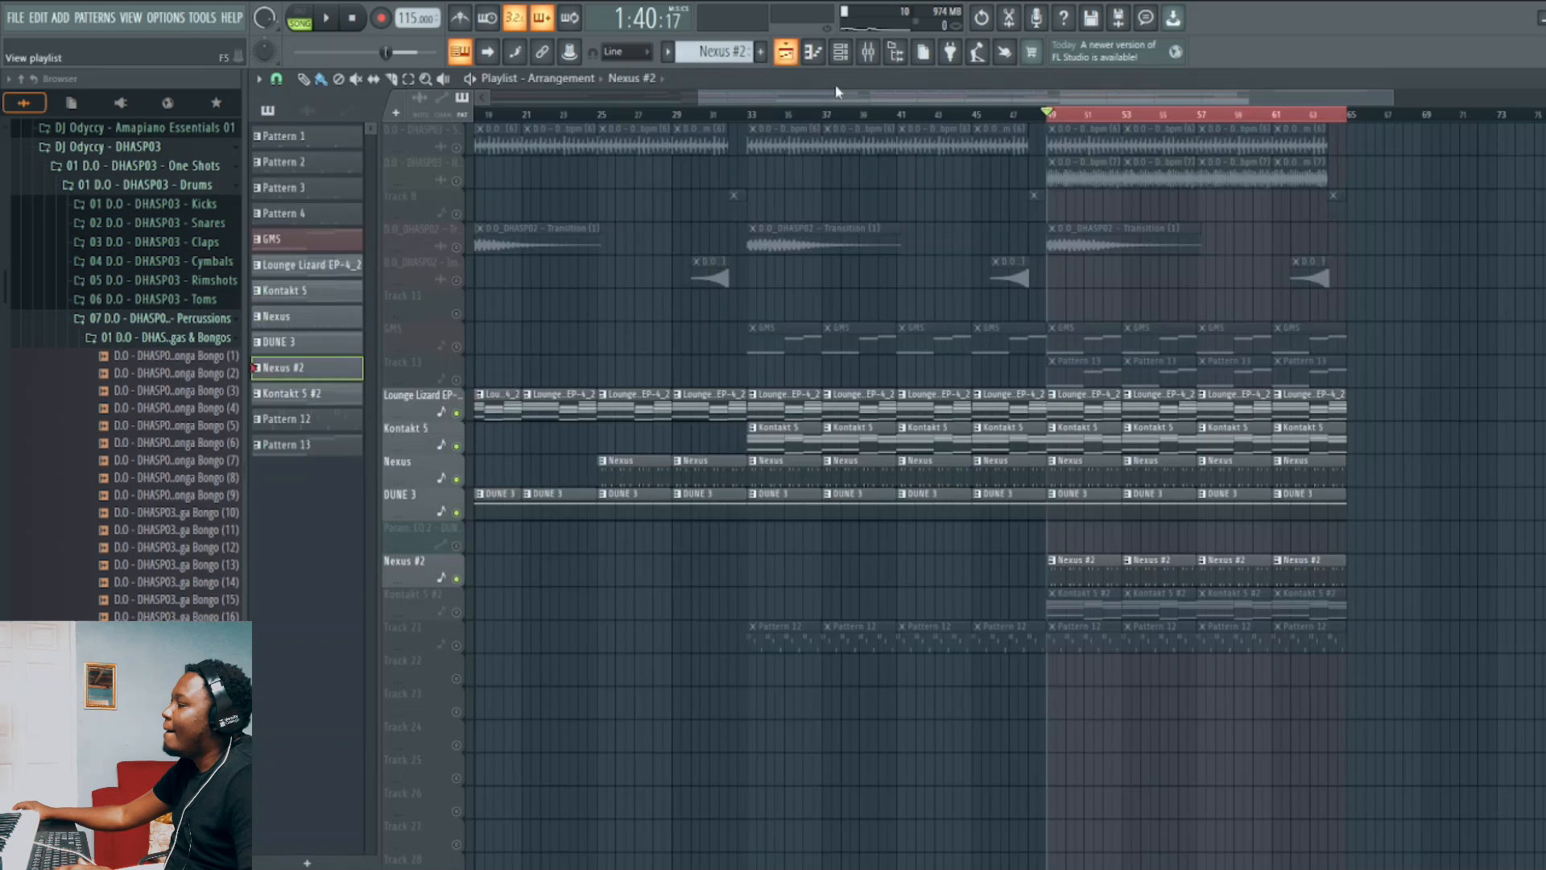
Unmute the Kontakt 5 #2 track in the playlist and select its pattern.
click(785, 51)
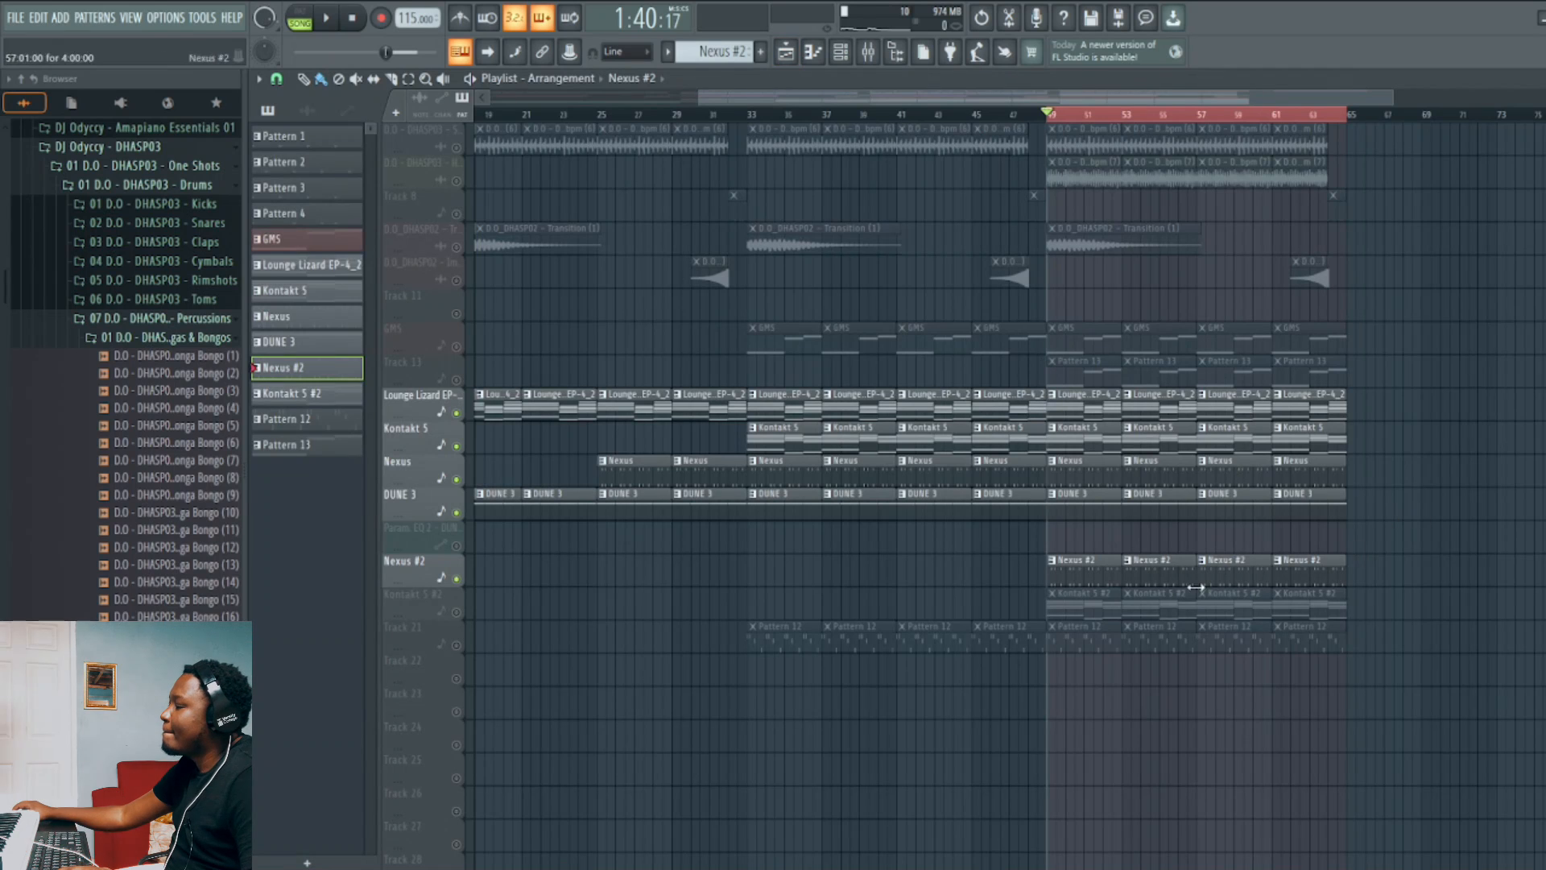
click(456, 611)
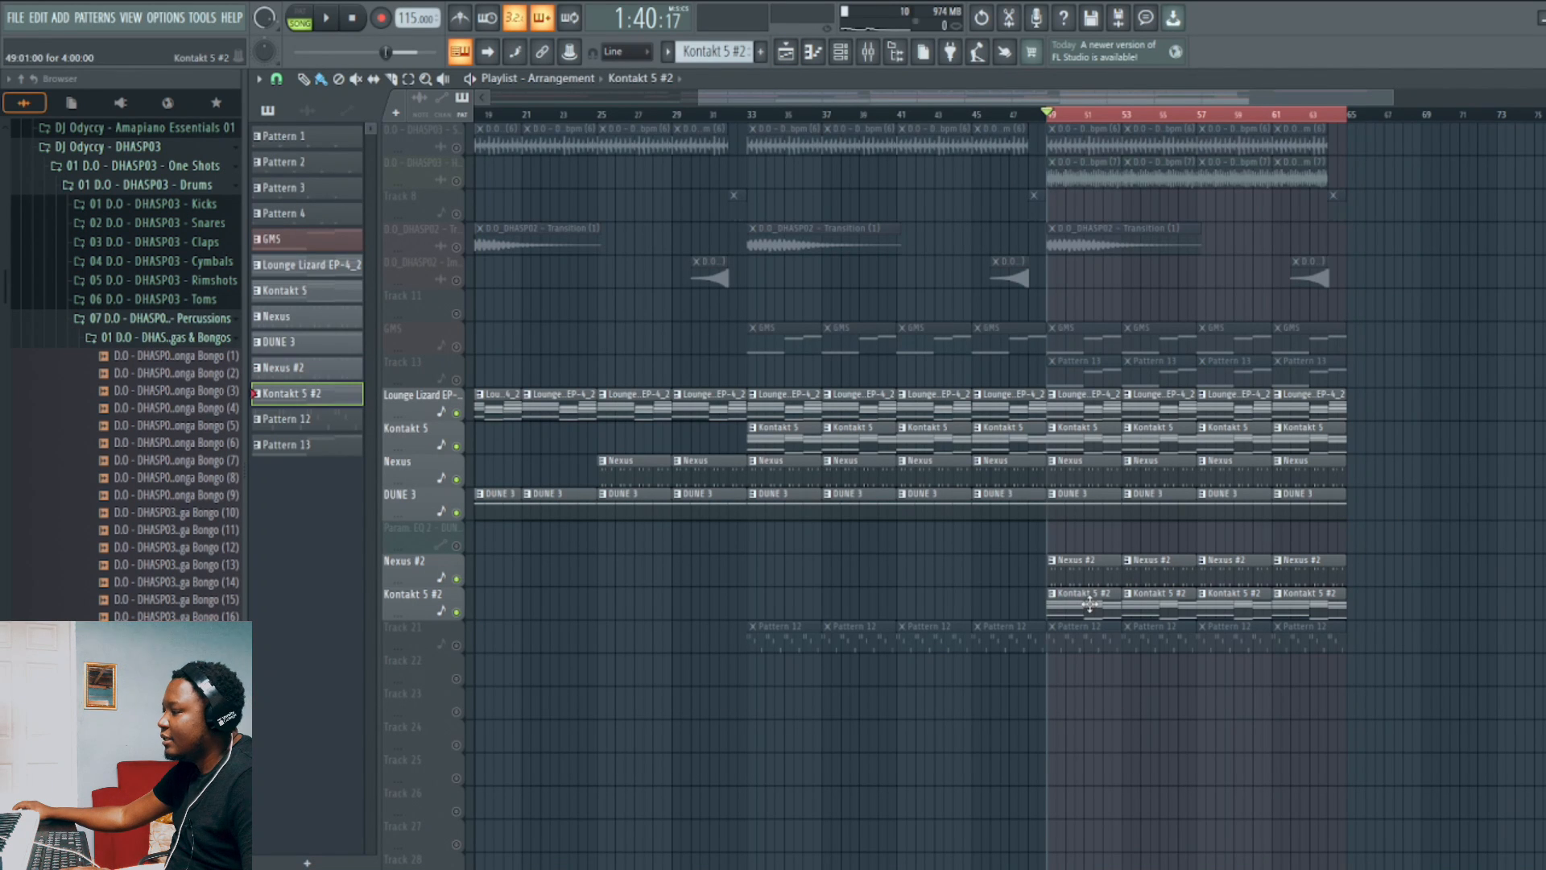
click(1089, 602)
key(Escape)
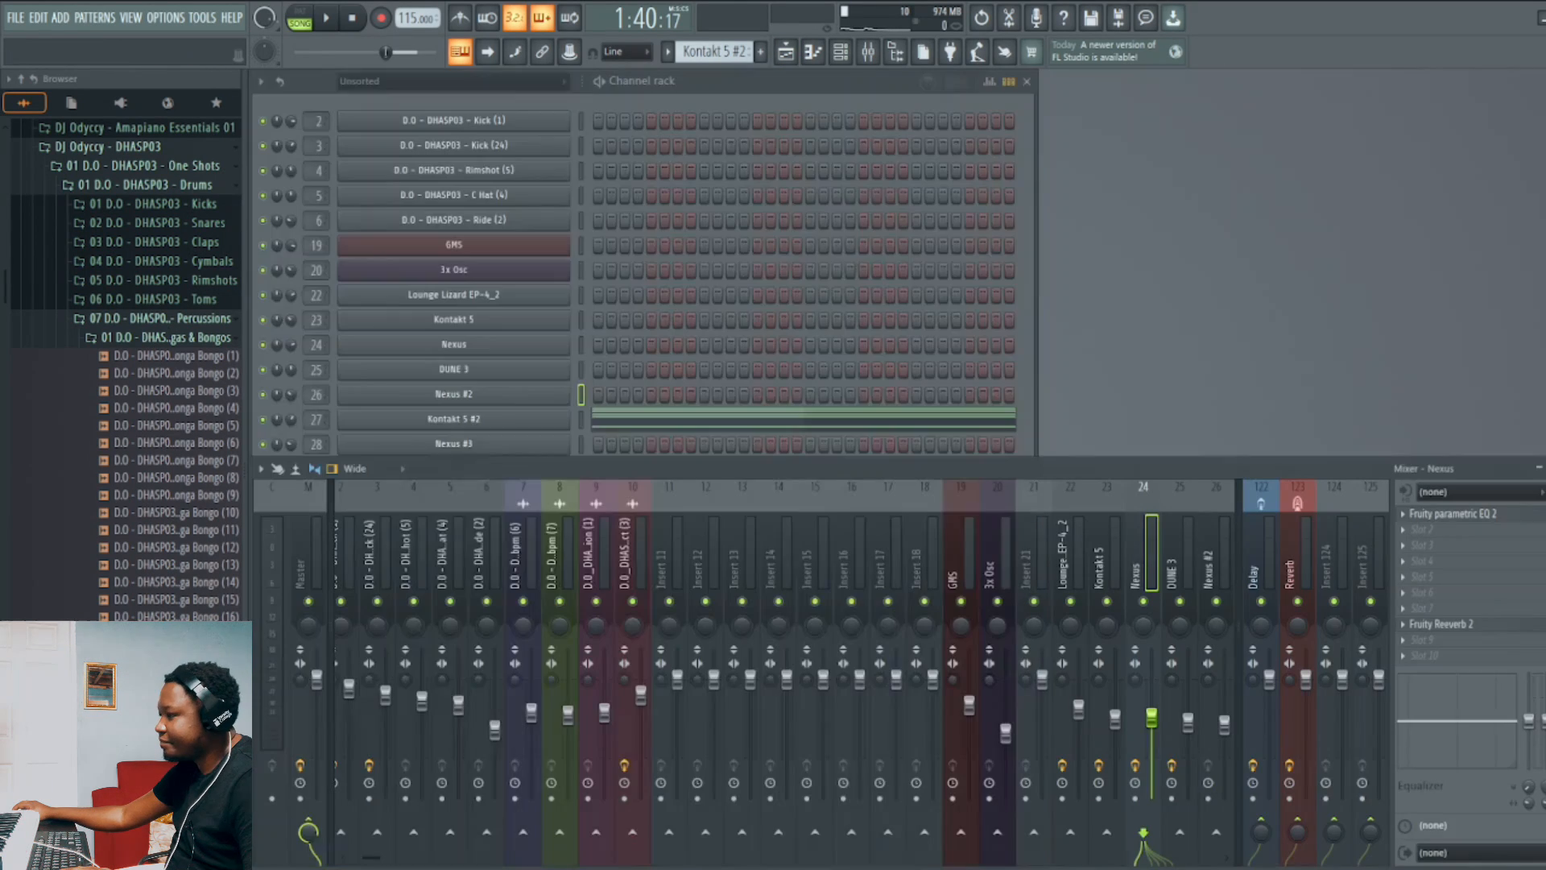
Examine the Kontakt 5 #2 notes in the piano roll and its instrument patch, starting playback from bar 49.
click(580, 418)
click(628, 418)
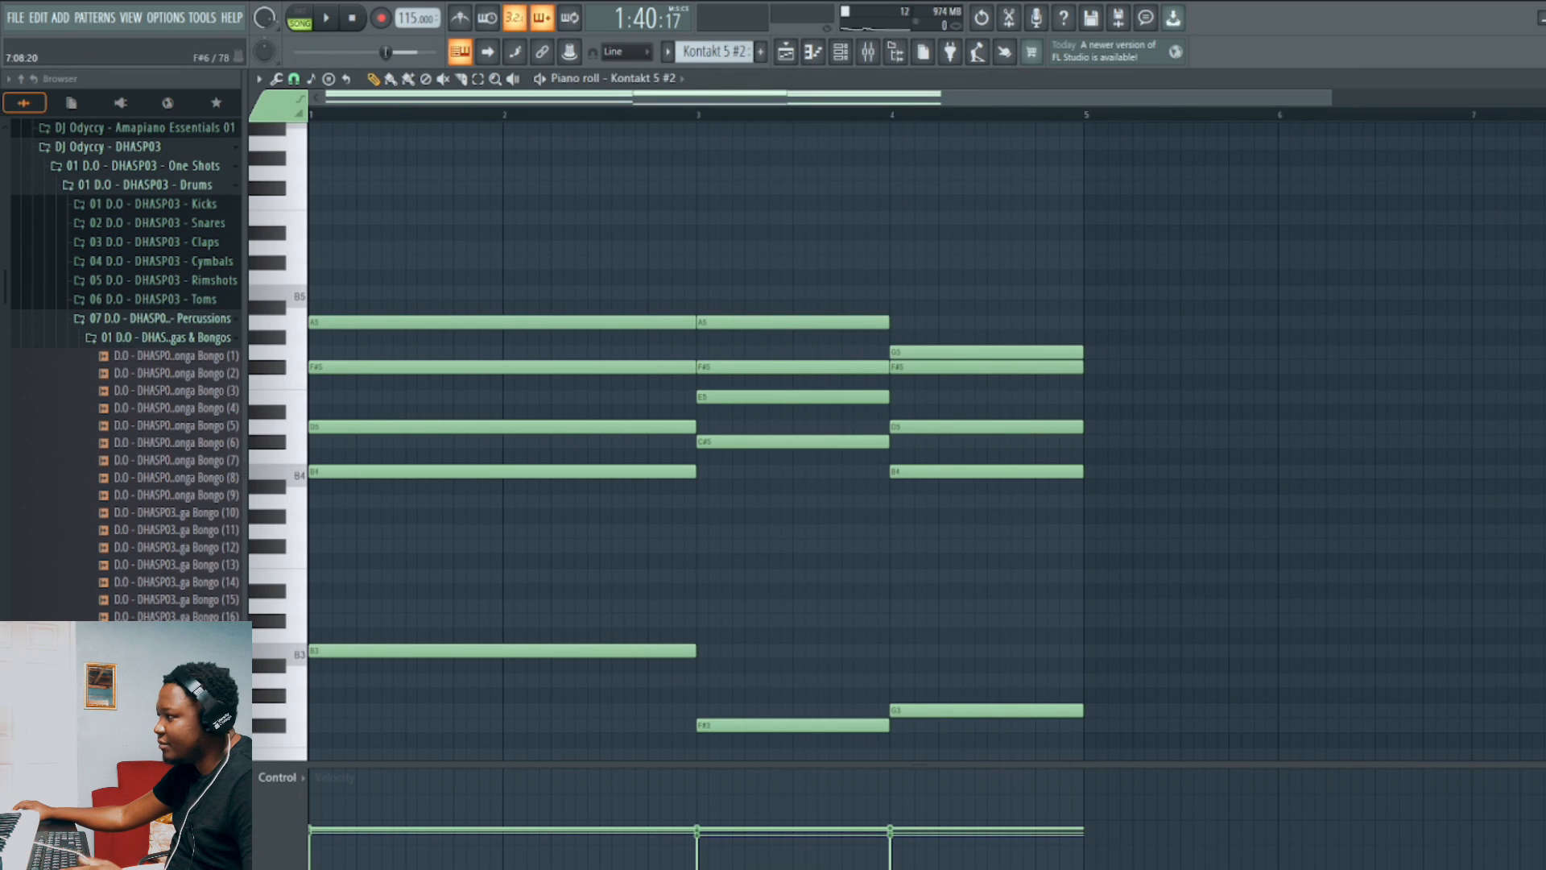
key(Escape)
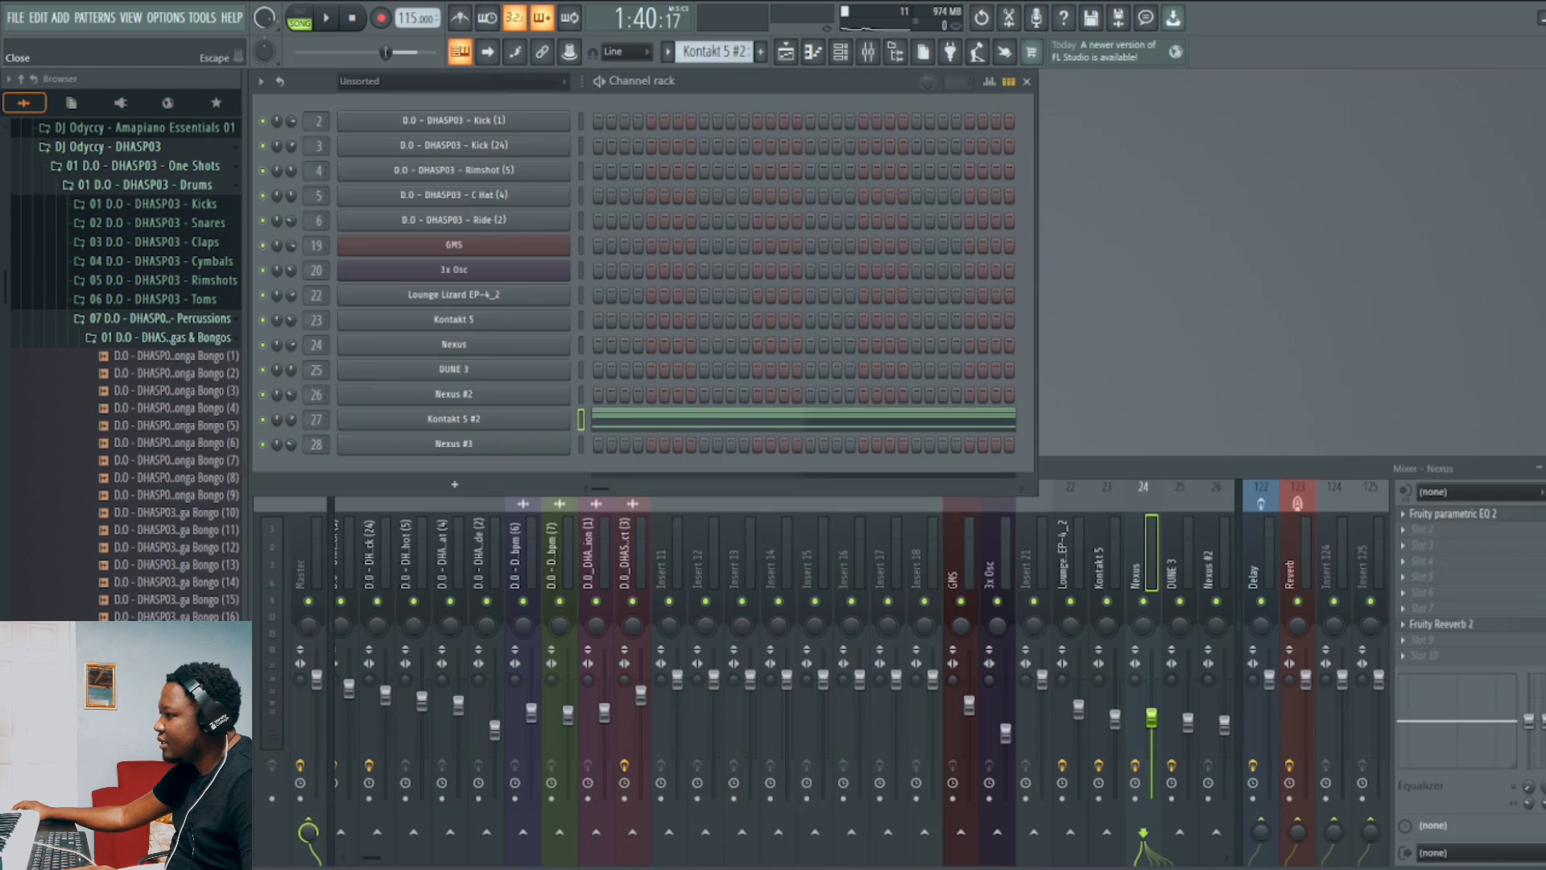
click(510, 425)
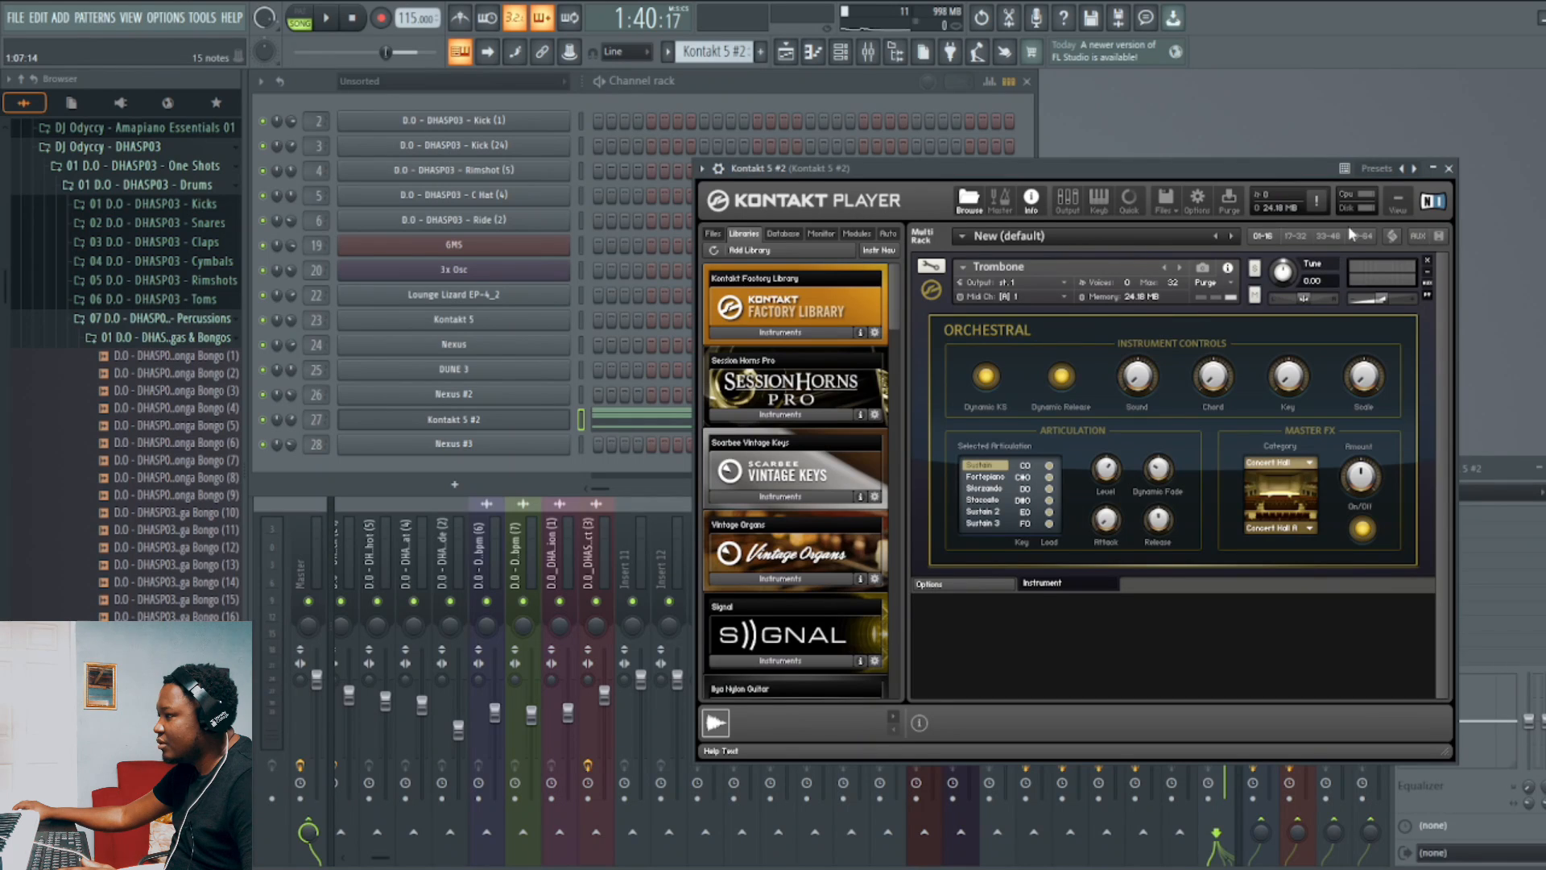
click(329, 17)
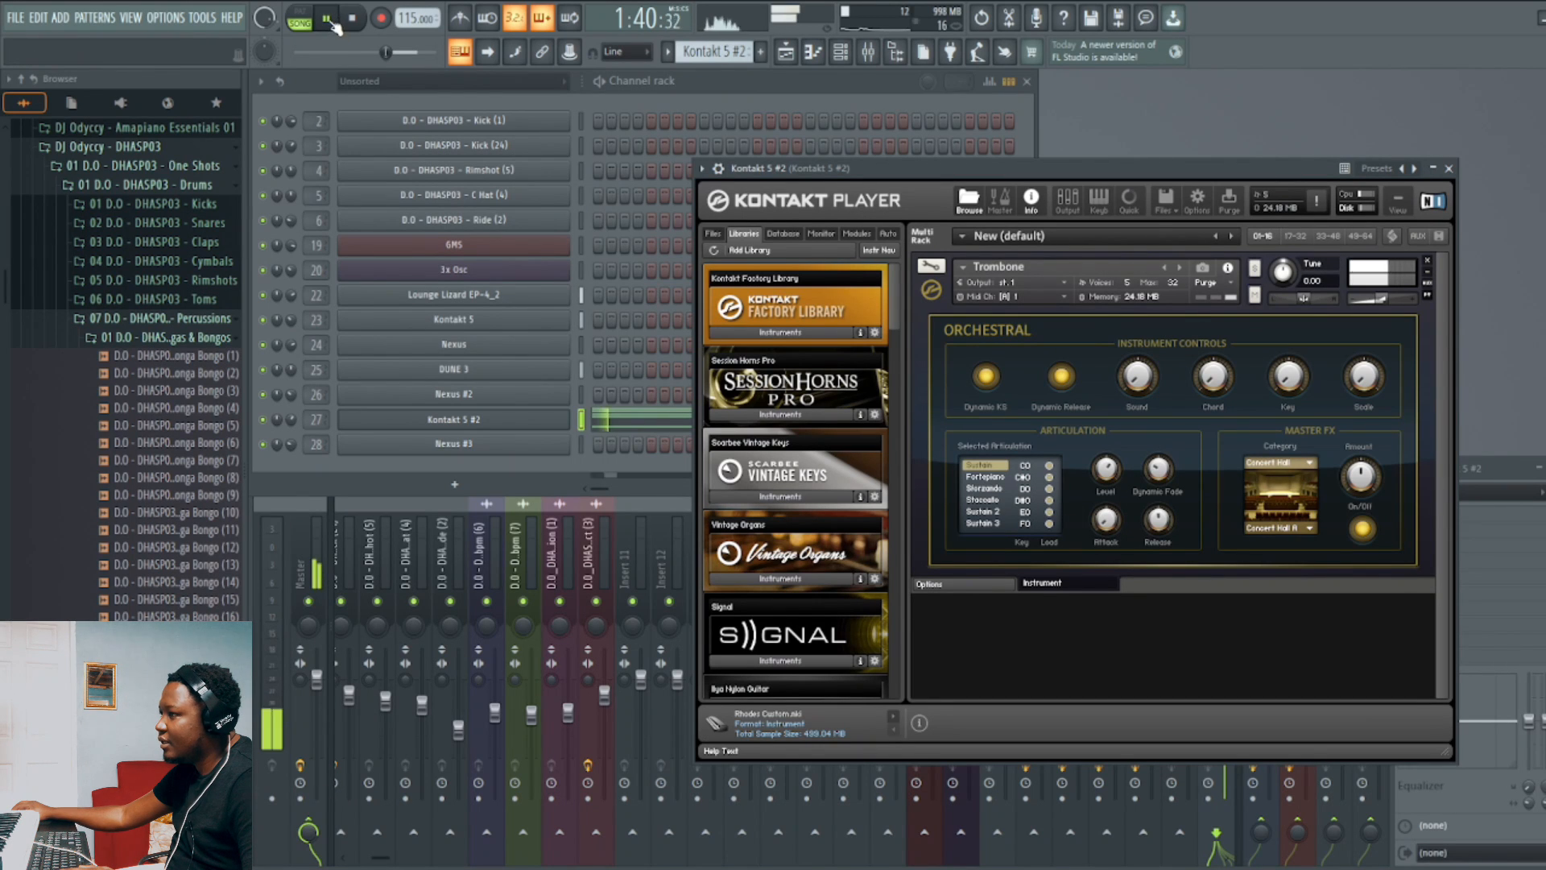
click(1449, 170)
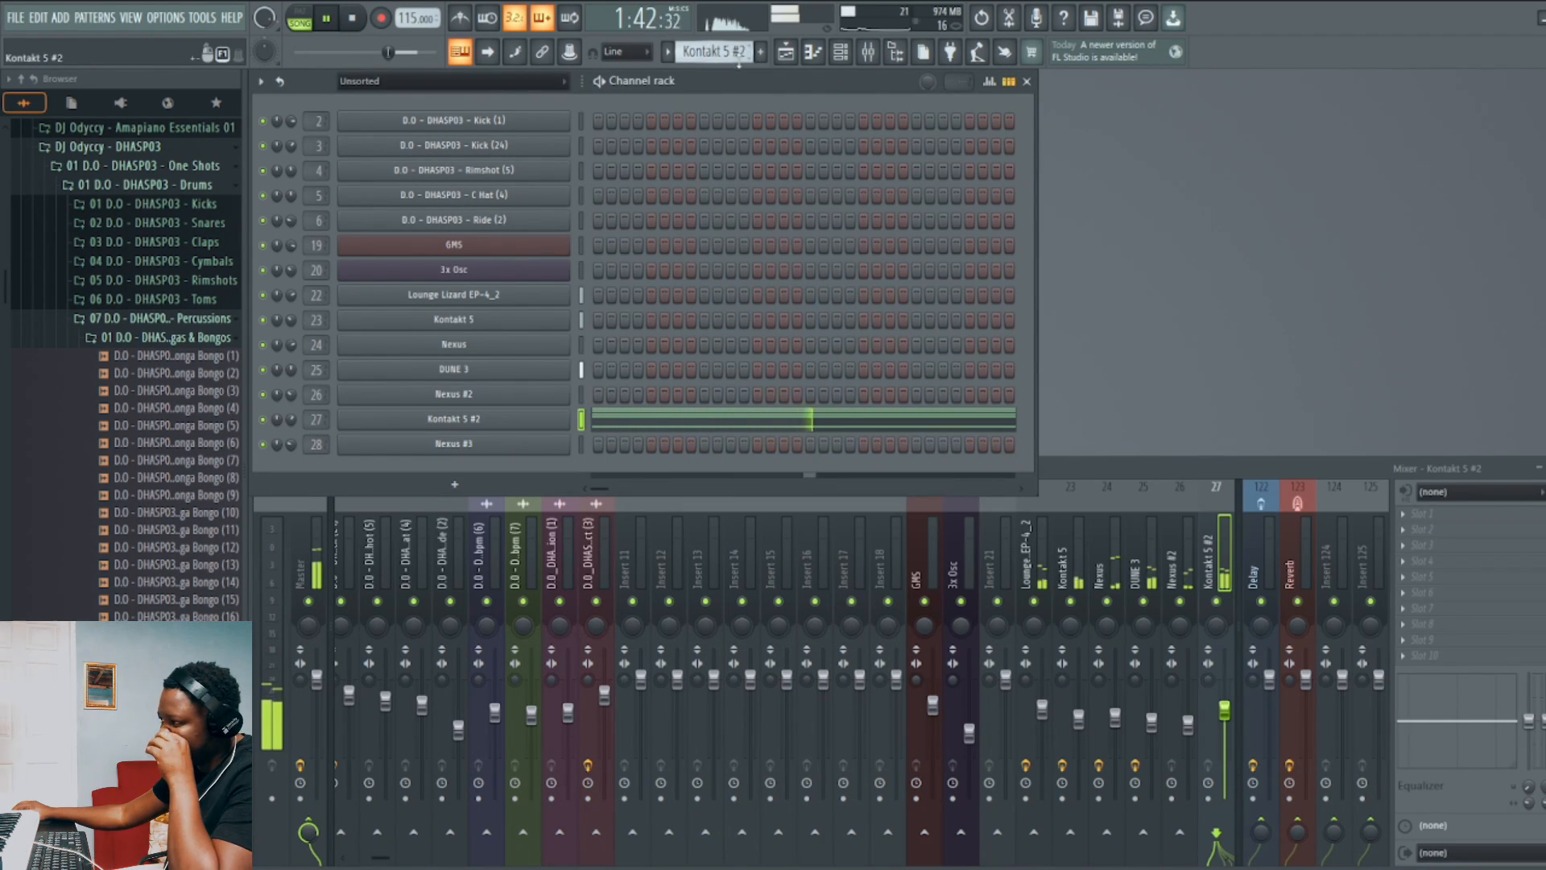
Unmute Track 21 with the Pattern 12 clips and restart playback from bar 49.
click(785, 54)
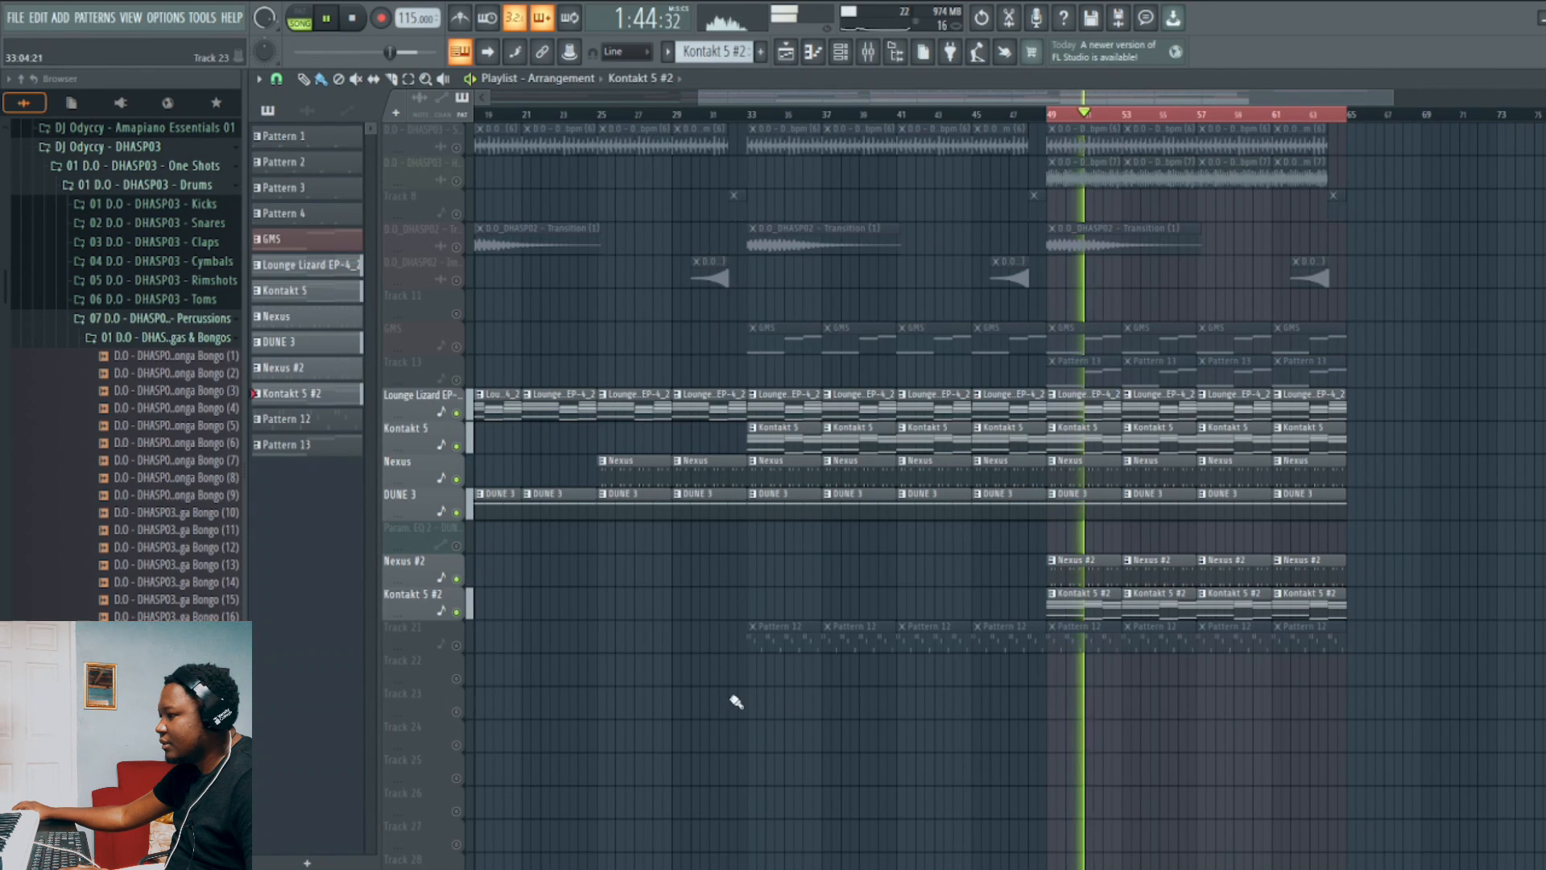
click(455, 645)
key(space)
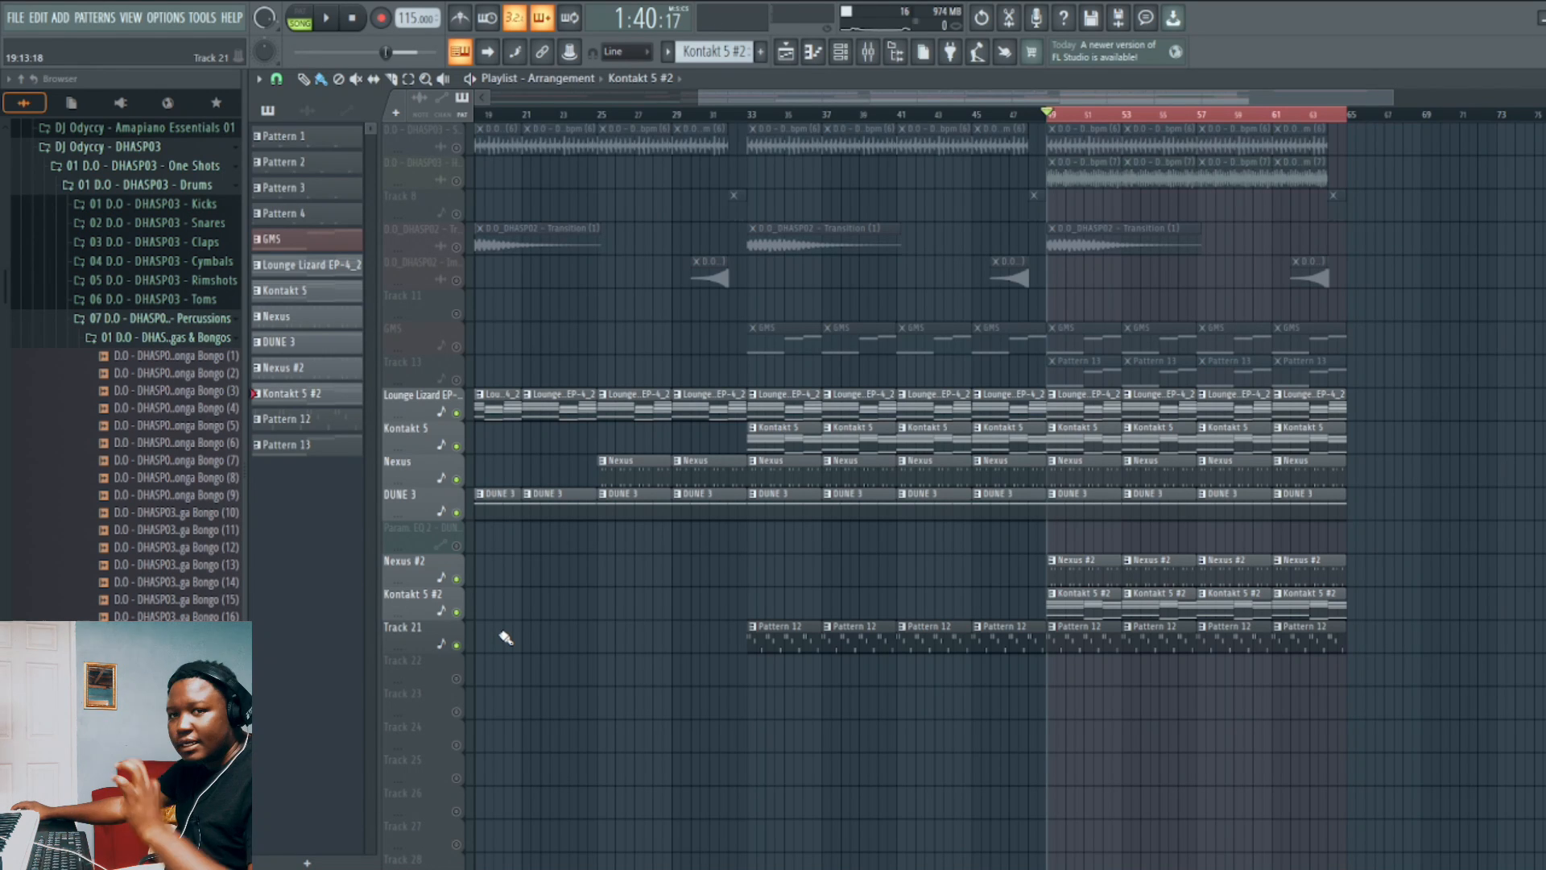
key(space)
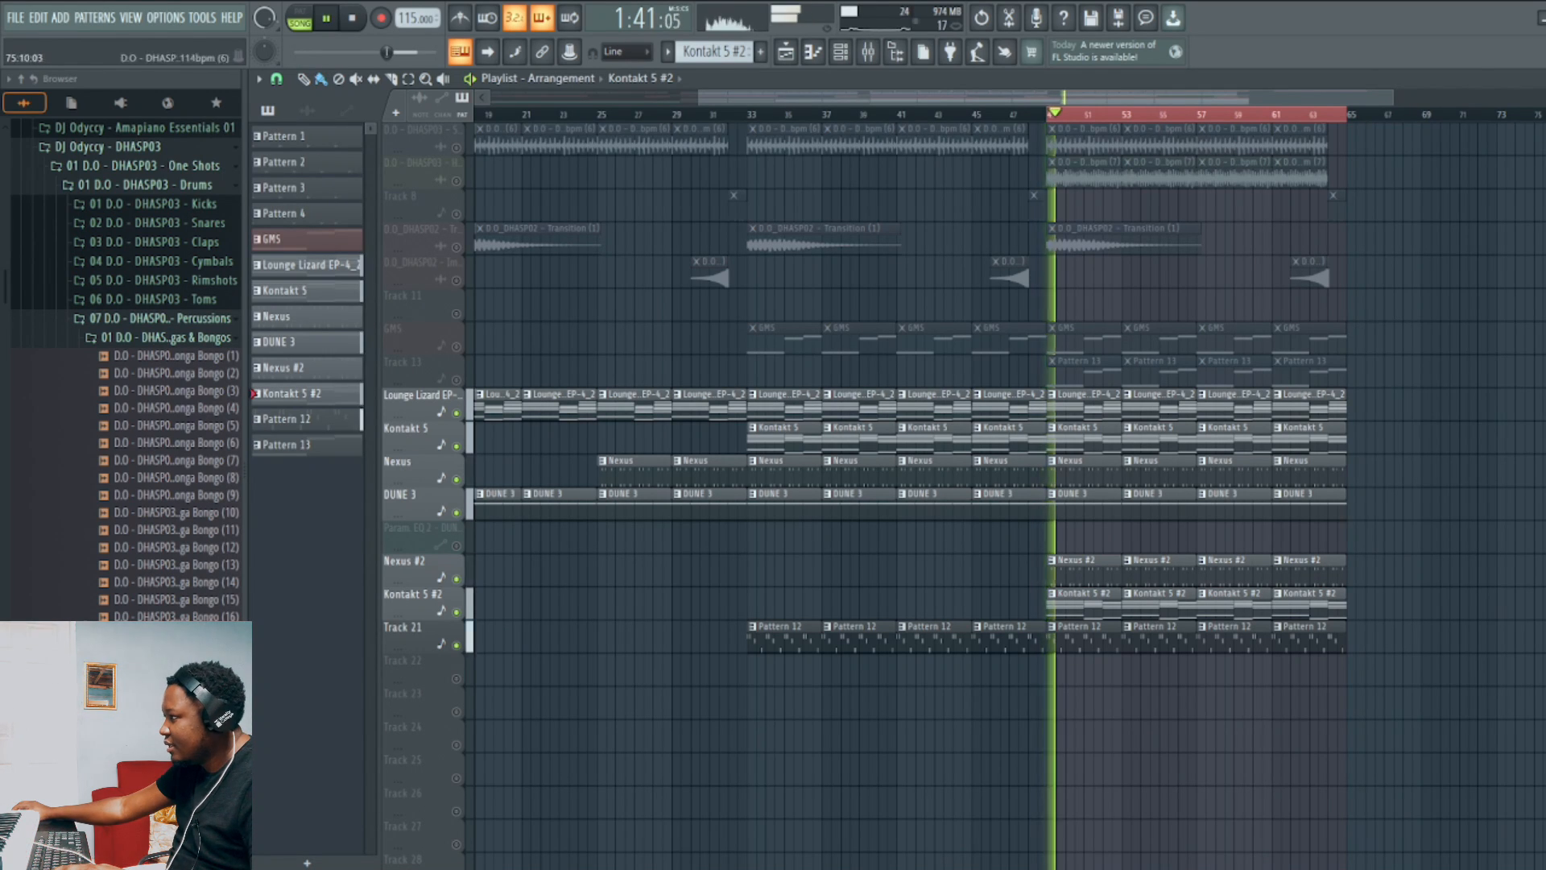
Select the Nexus #3 channel, stop playback and review the preset loaded in its synth.
key(F5)
click(581, 444)
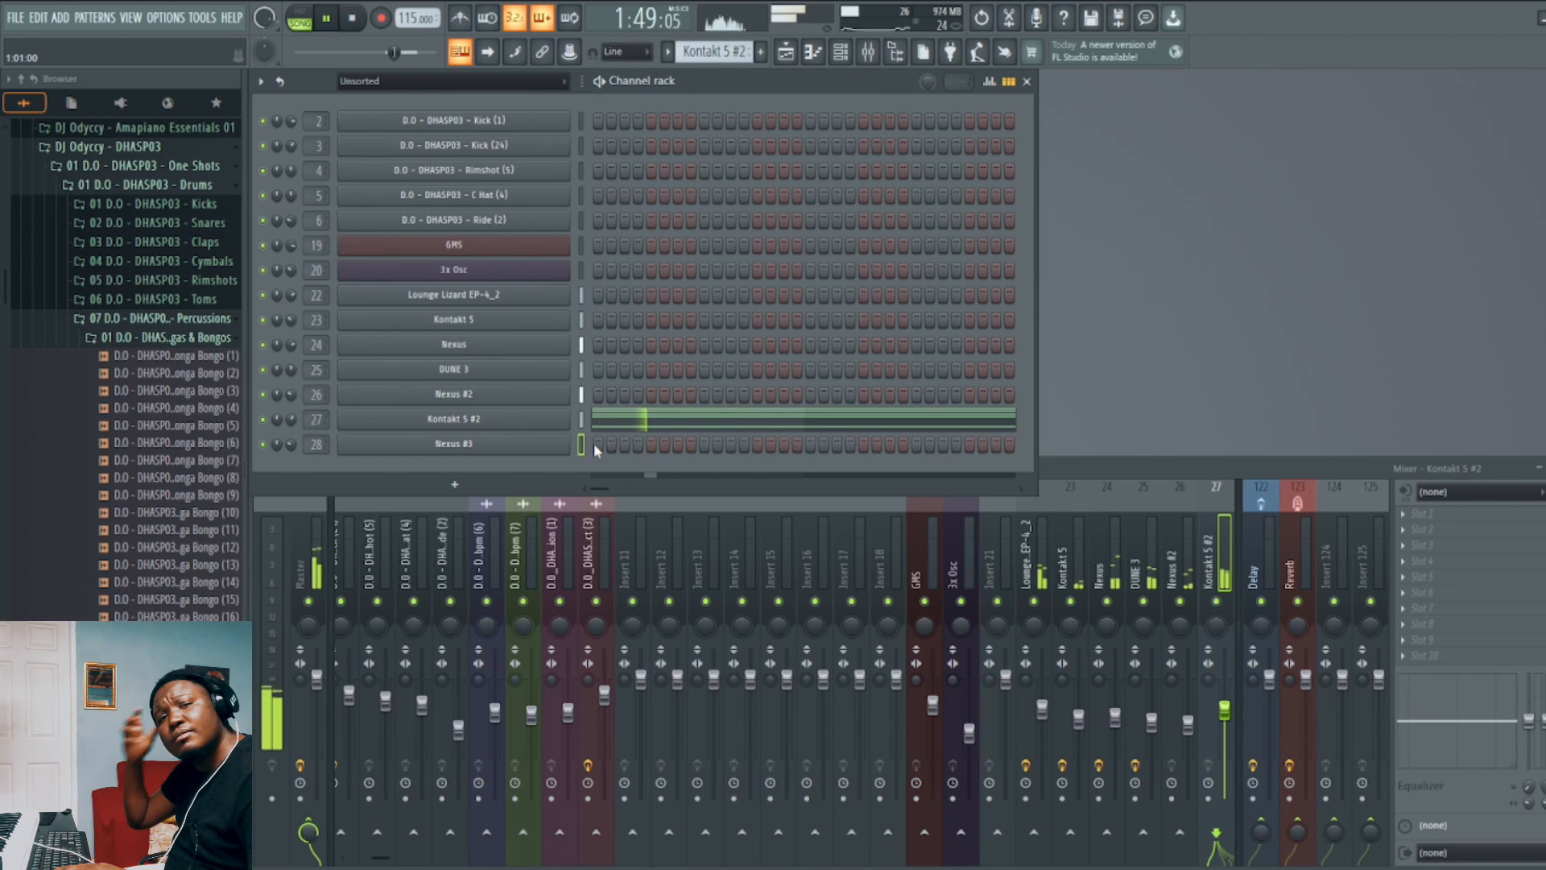
key(space)
click(539, 445)
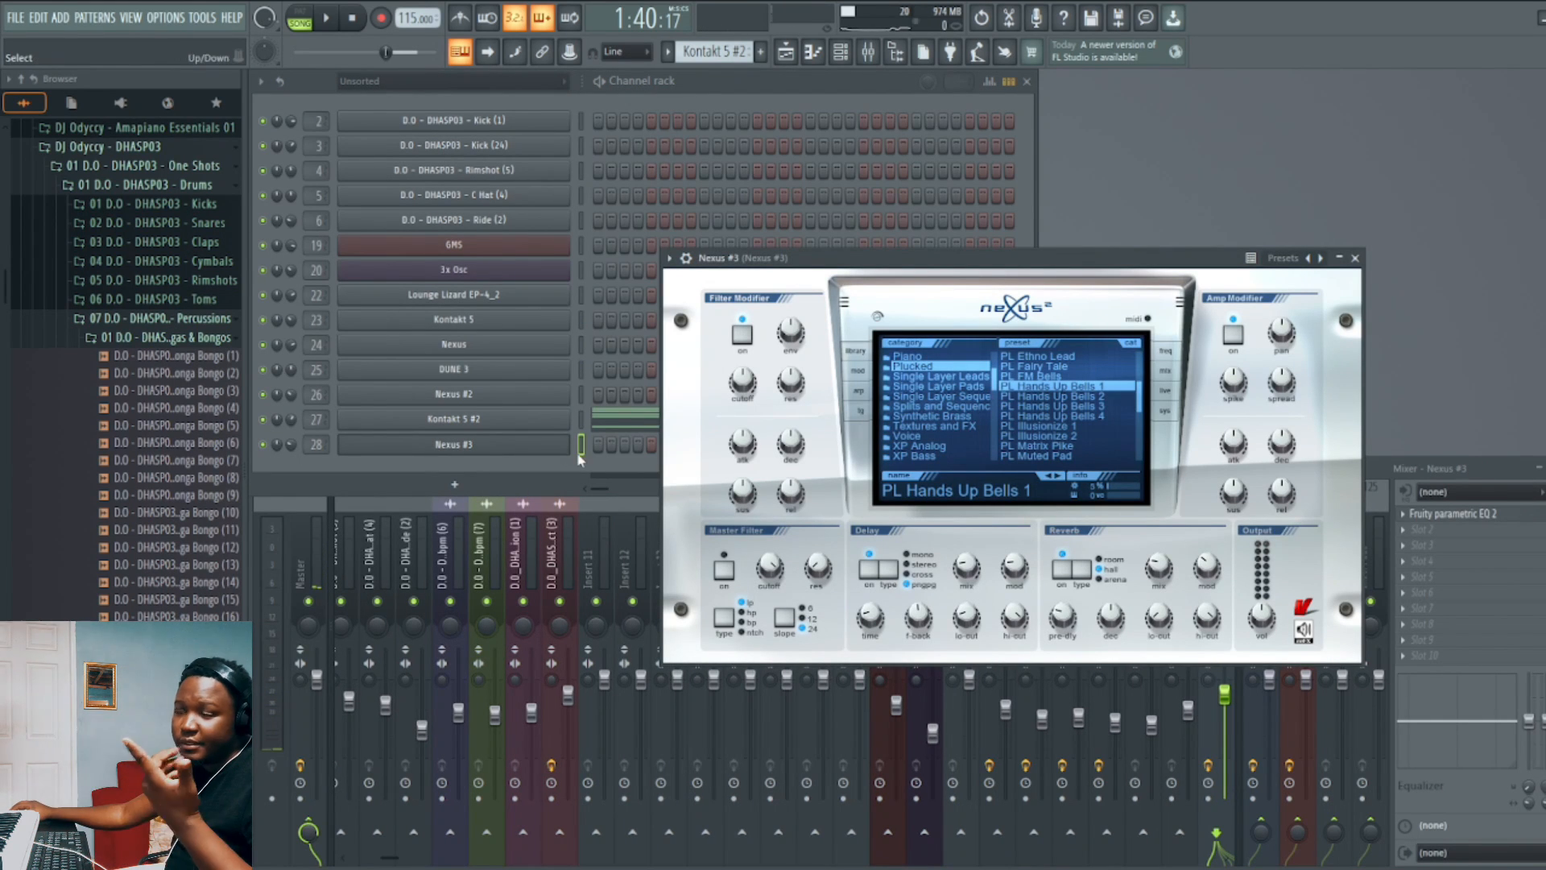
click(1355, 258)
Unmute Track 3 in the playlist and play it with the melodic layers from bar 49.
click(788, 53)
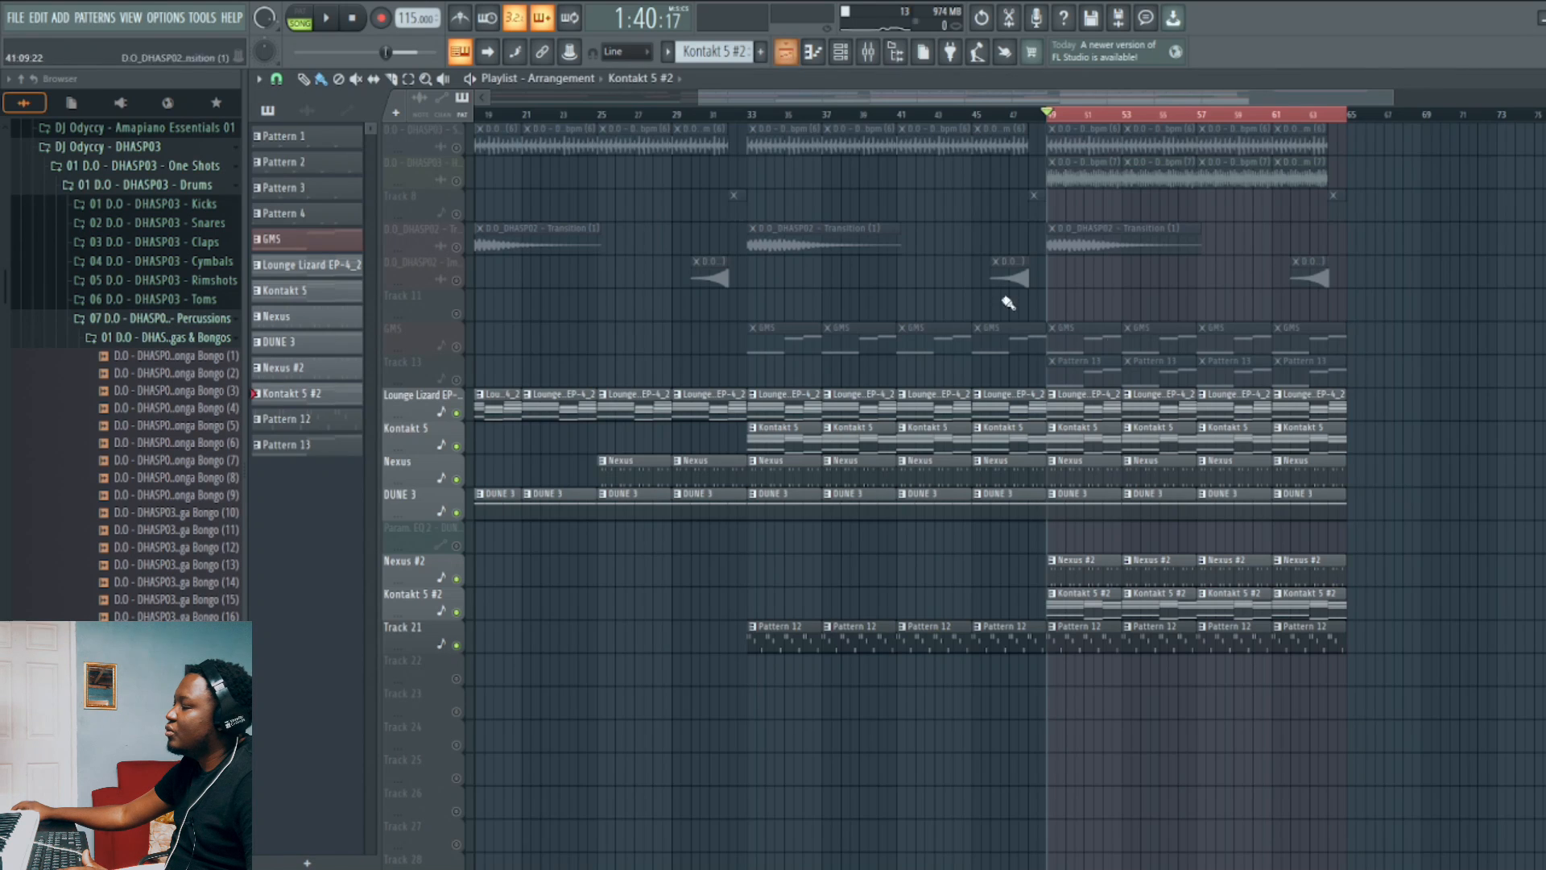
scroll(1415, 414, up, 3)
scroll(1441, 431, up, 2)
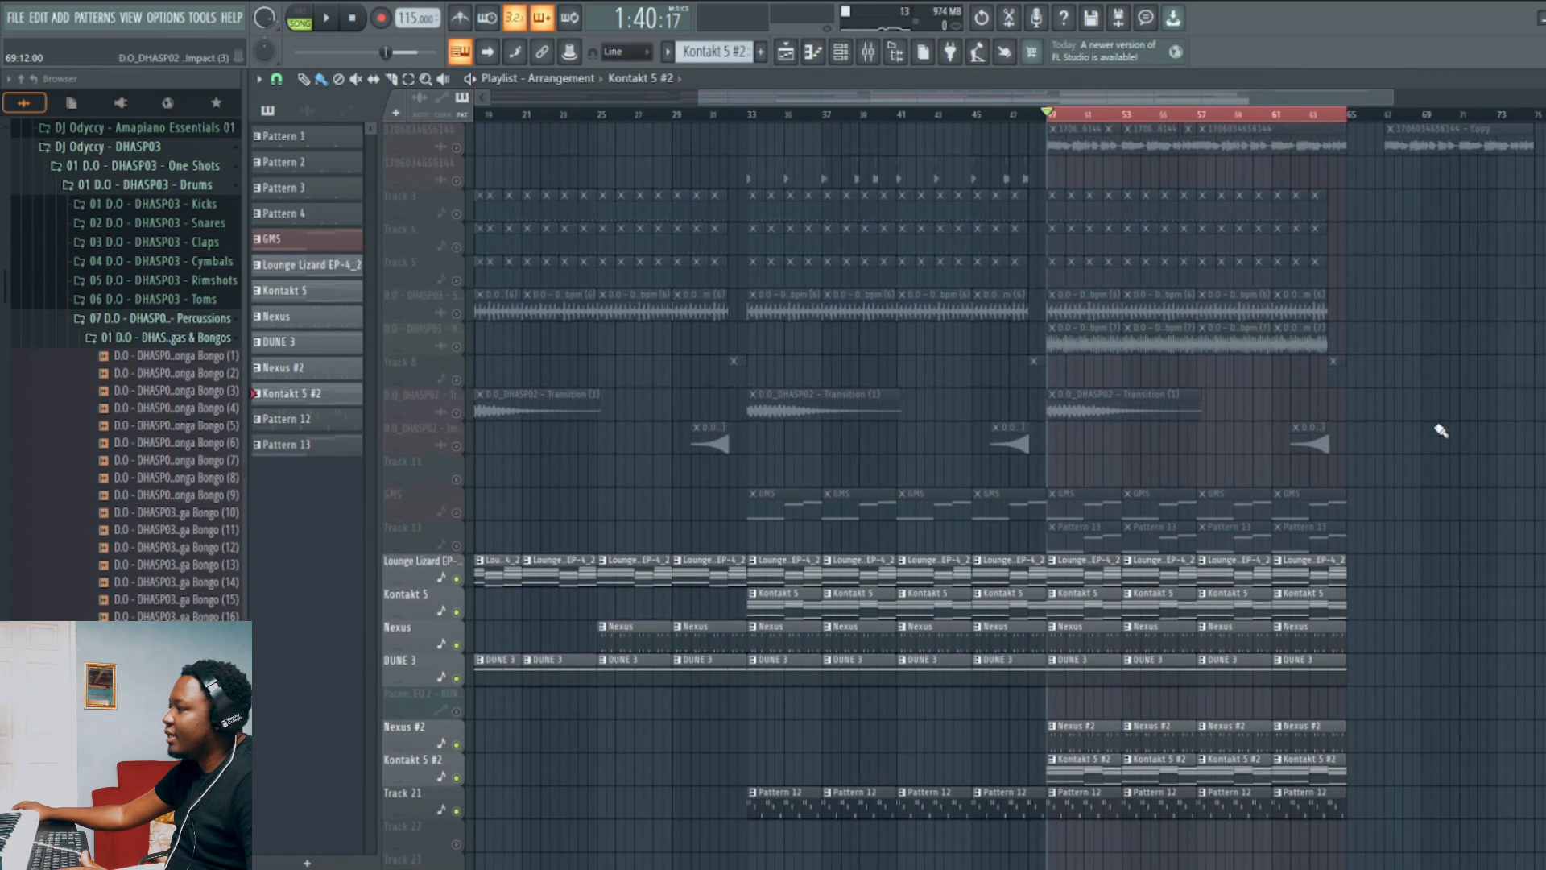
click(459, 216)
key(space)
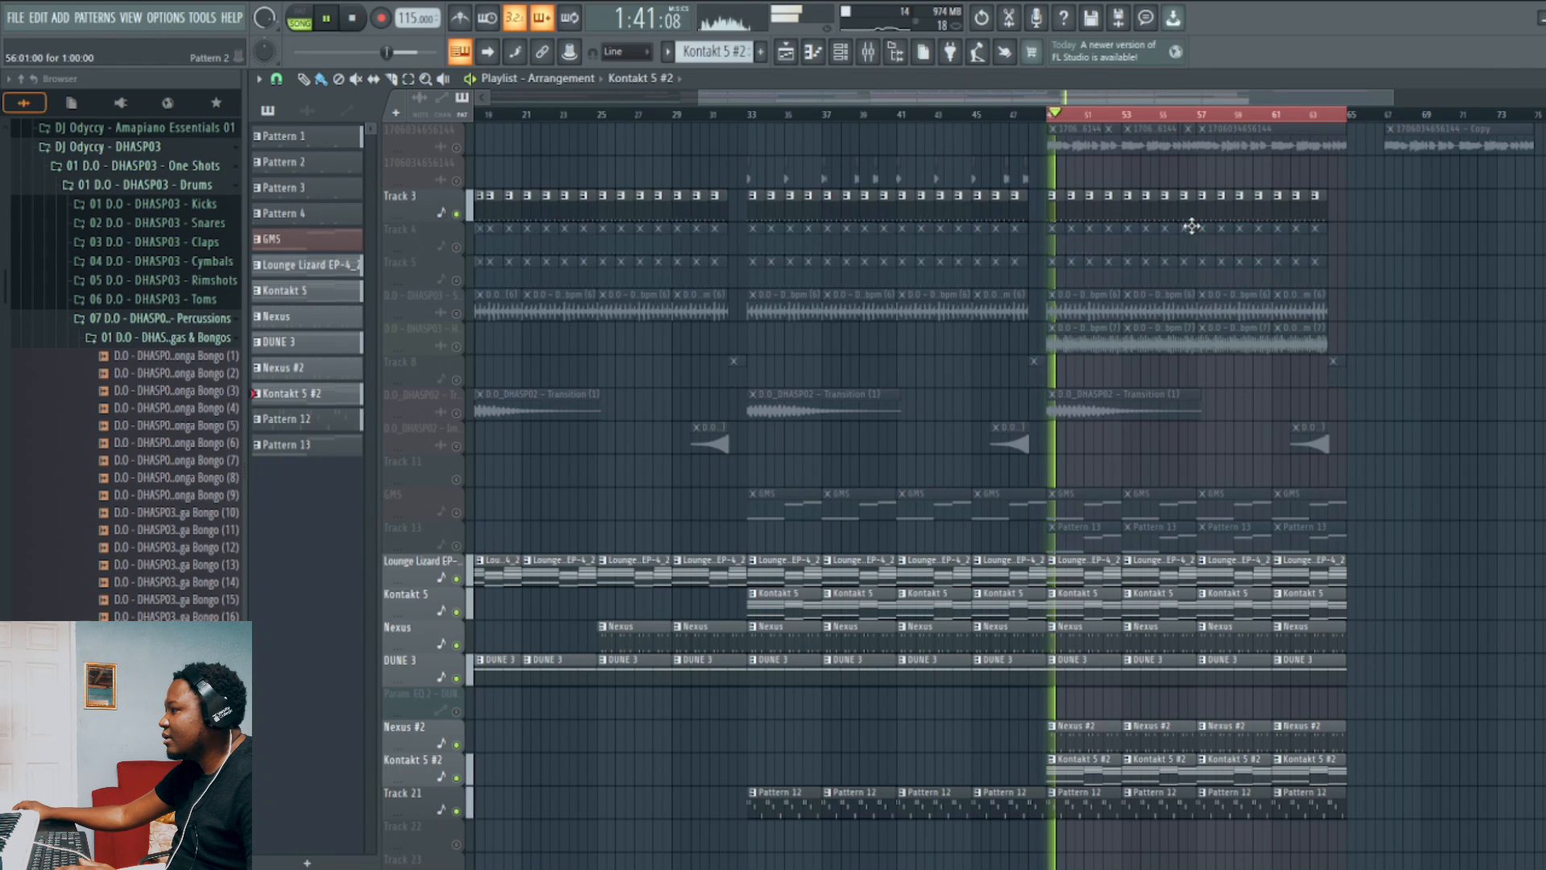
Select Pattern 1 and play its kick and rimshot channels, examining the Rimshot (5) mixer track and its reverb send.
click(1184, 211)
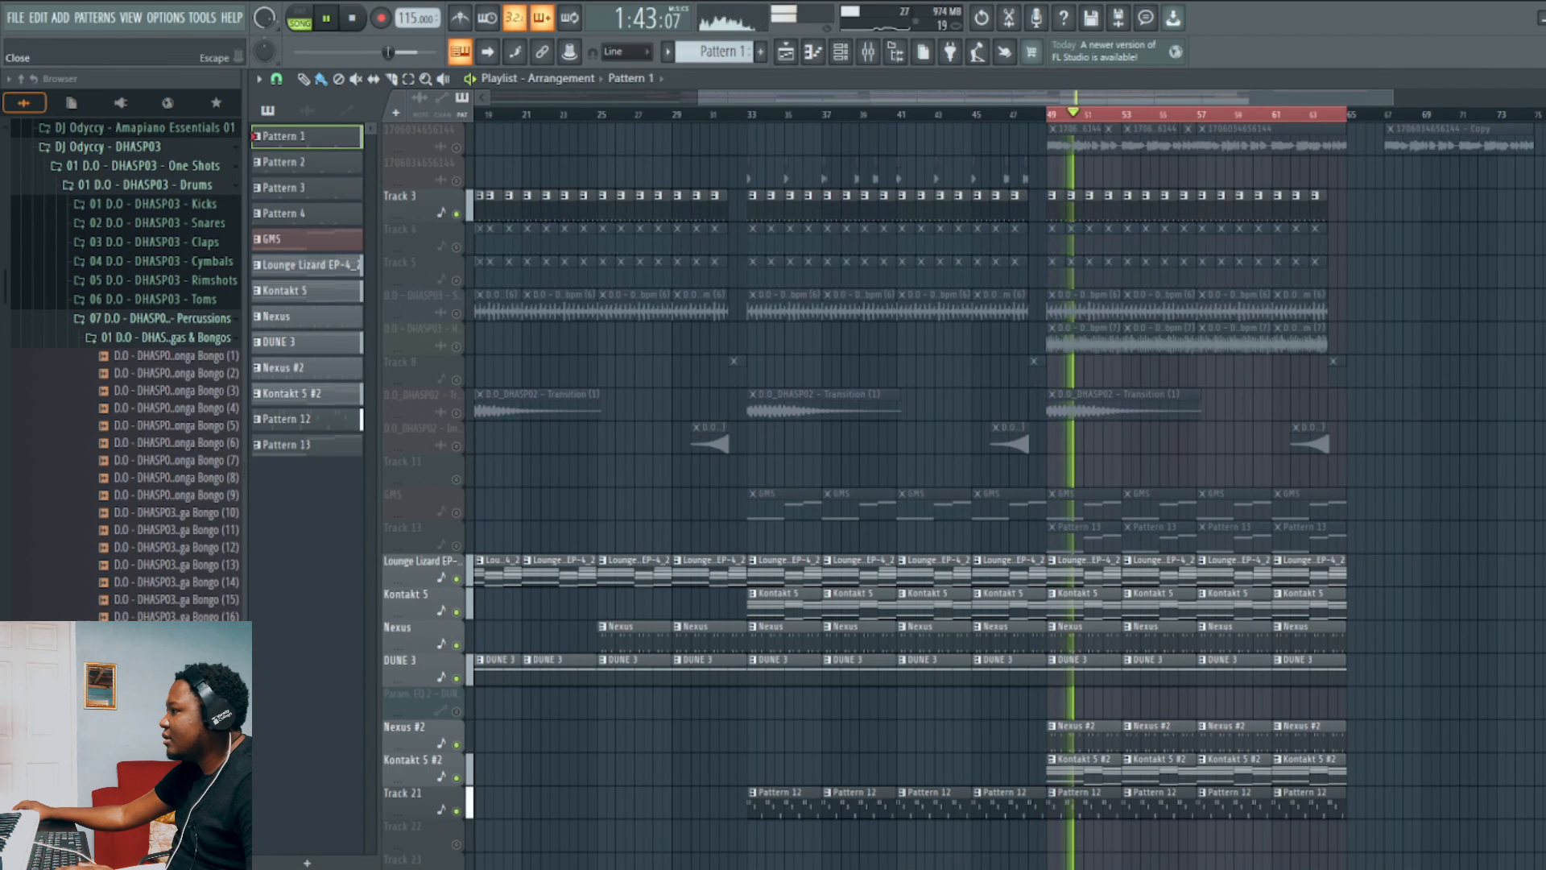
key(Escape)
key(space)
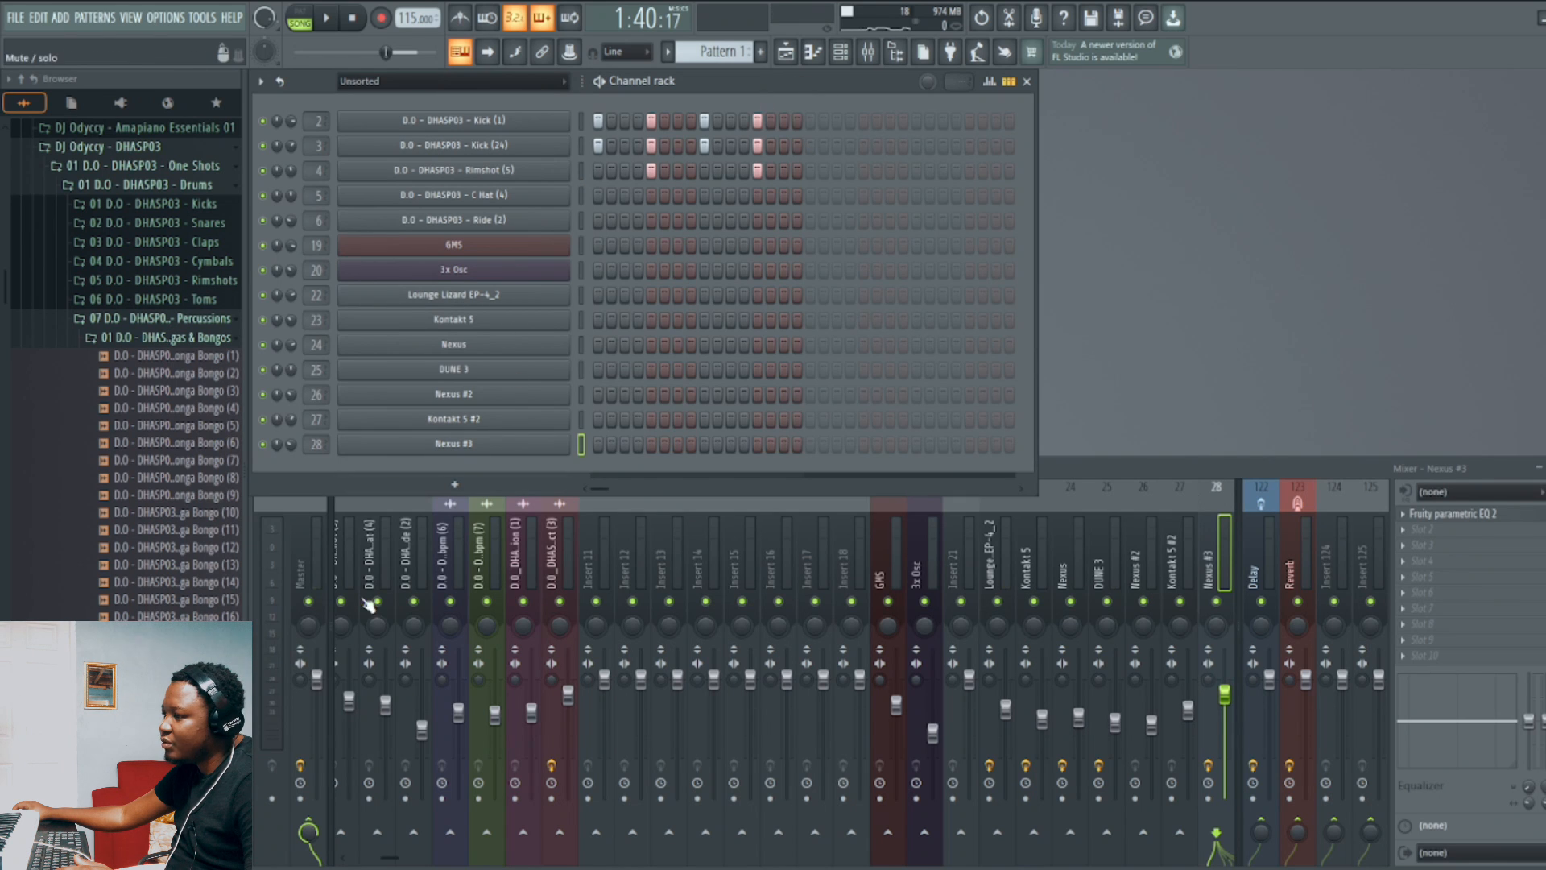
drag(390, 858, 356, 858)
key(space)
click(462, 572)
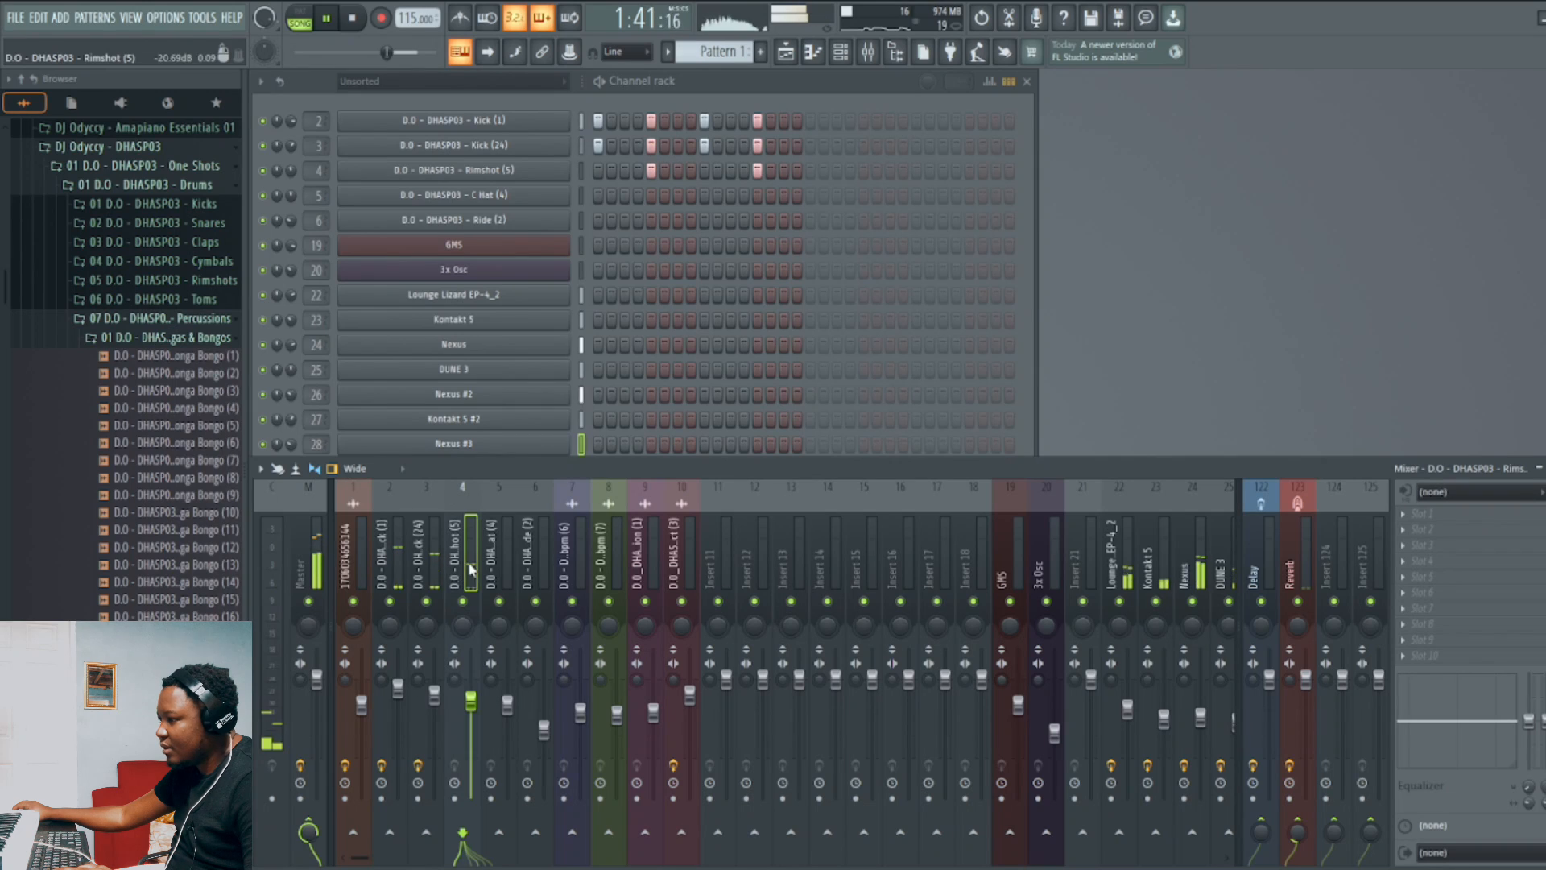
key(space)
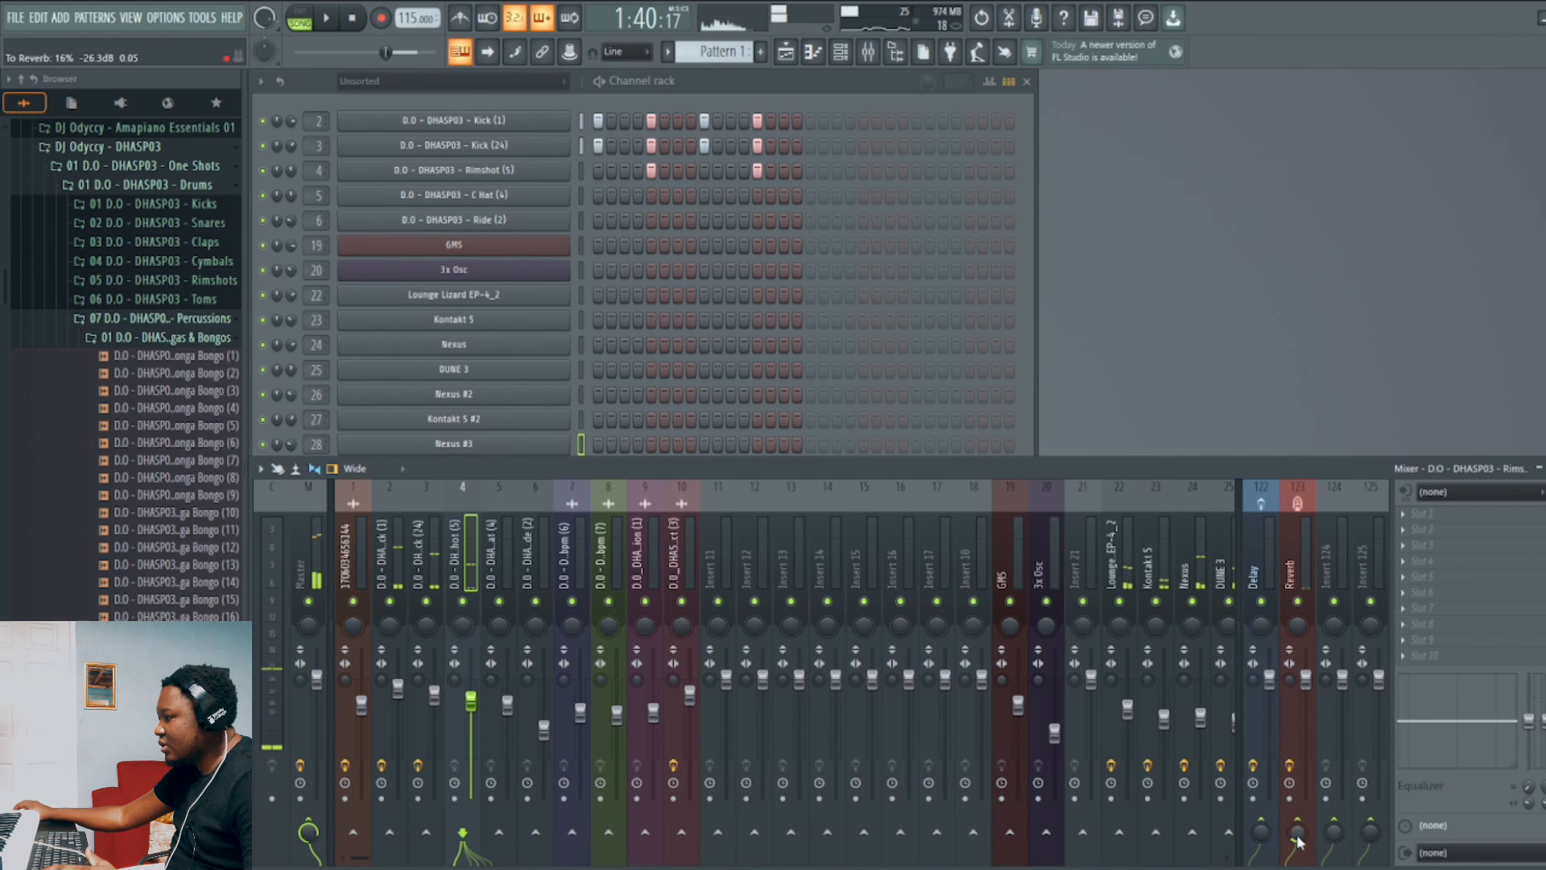
Unmute Track 4 and mute Track 21 with the Pattern 12 clips in the playlist.
click(803, 53)
click(456, 247)
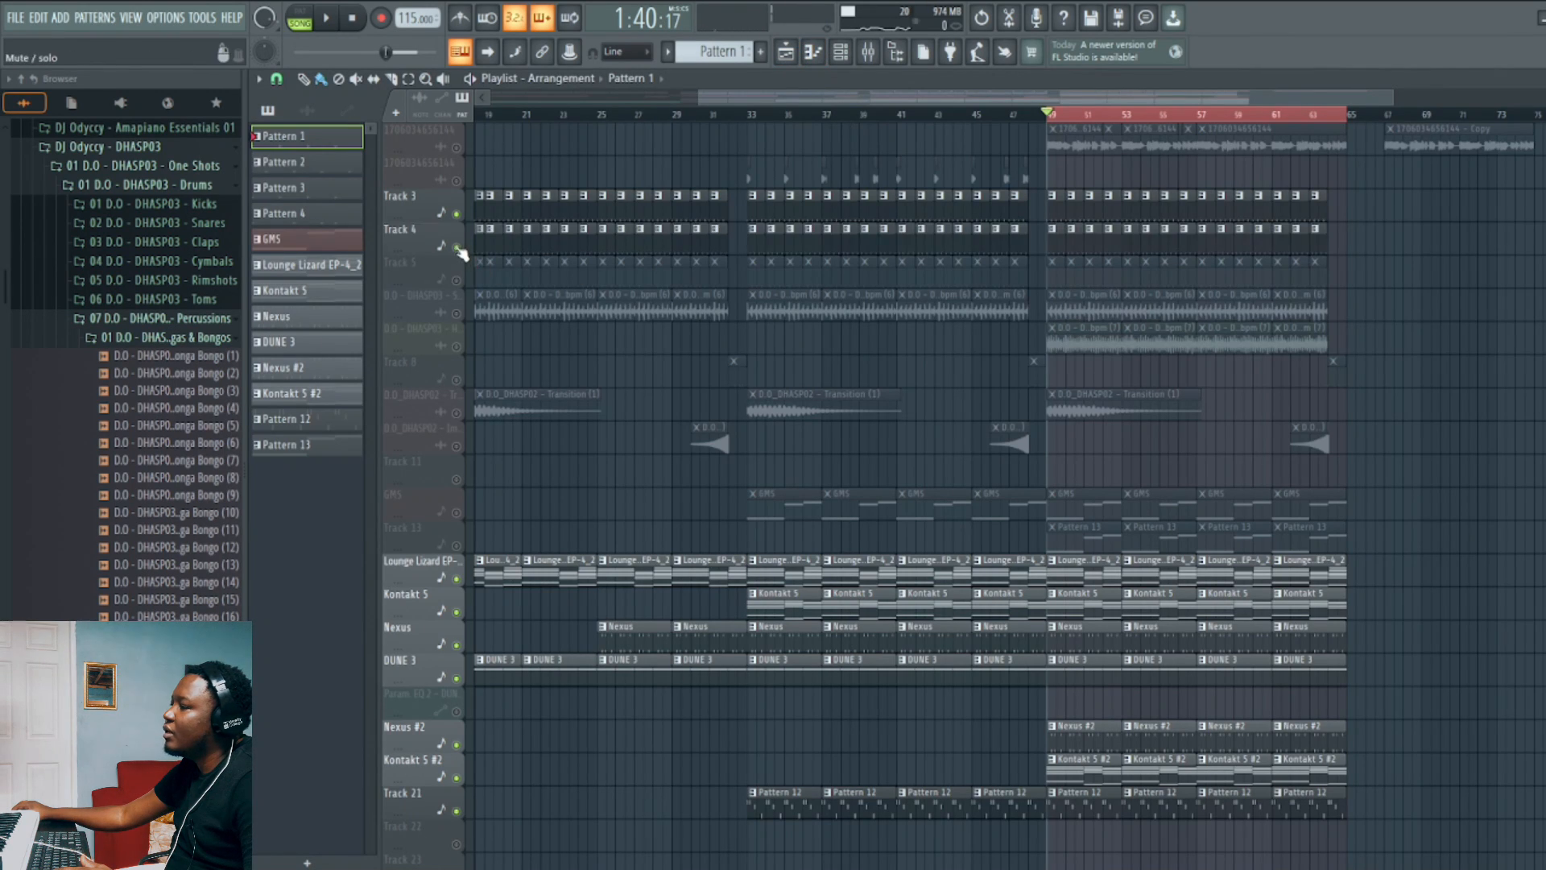
scroll(621, 794, down, 2)
click(457, 744)
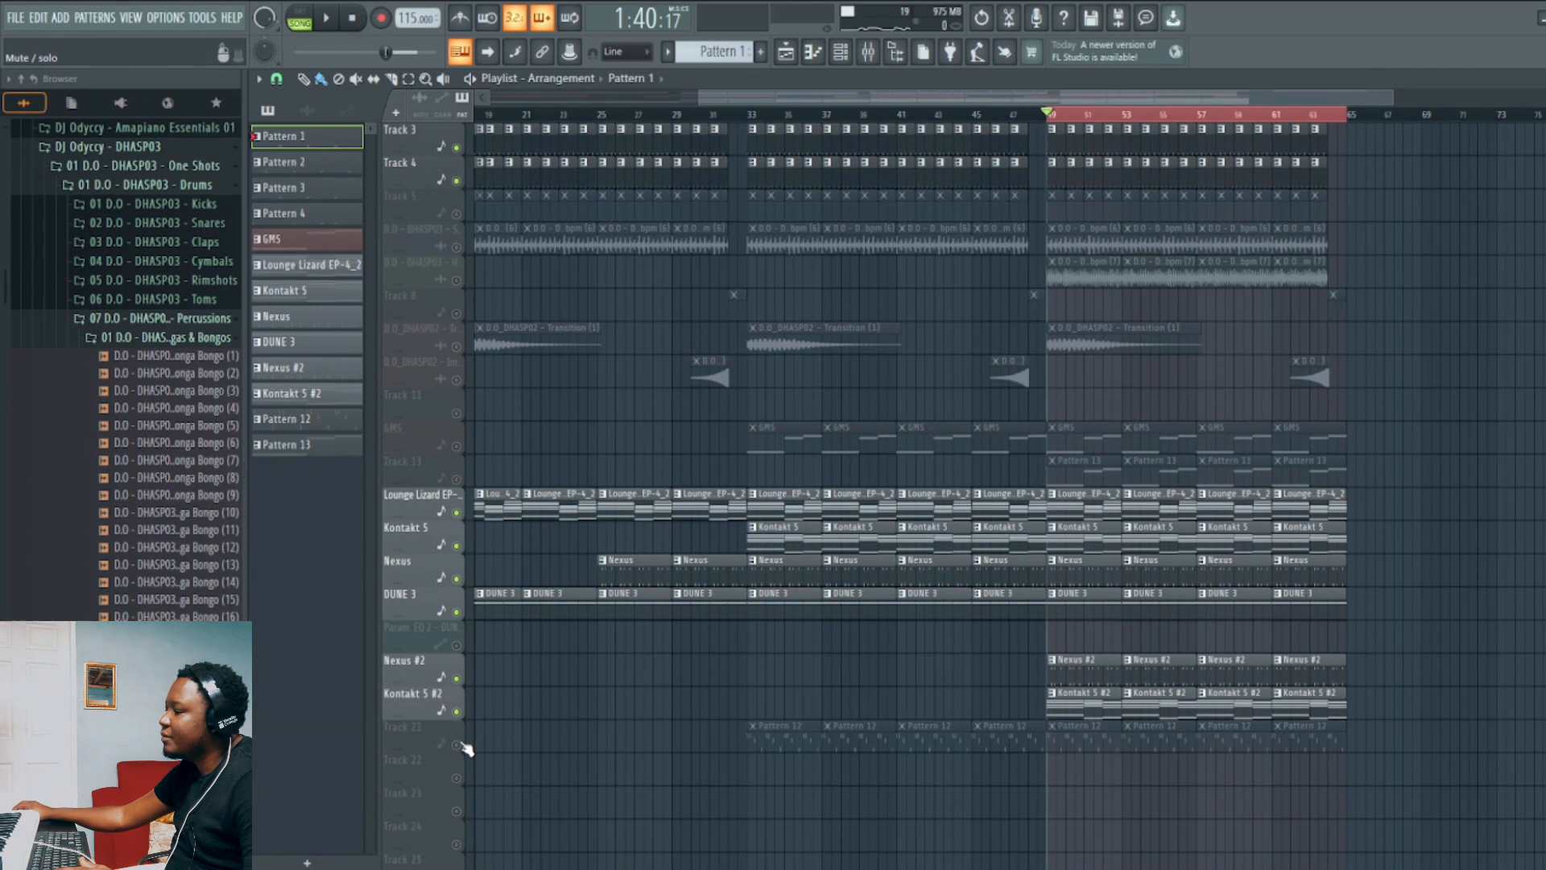
Unmute the Param. EQ 2 automation track, select Pattern 2 and play the arrangement while examining its C Hat (4) steps.
scroll(1256, 355, up, 1)
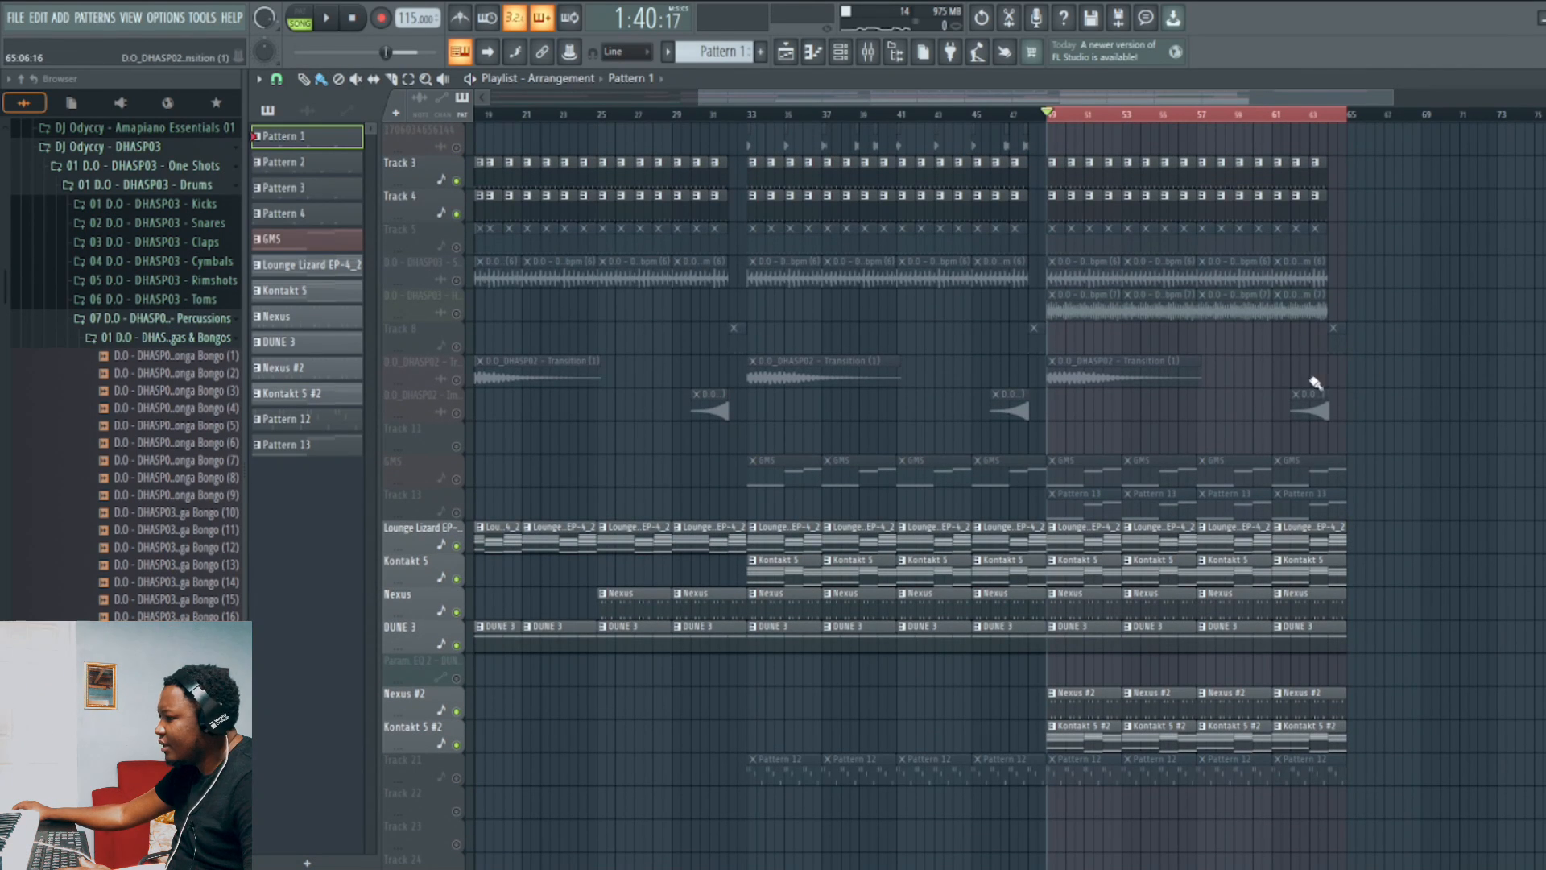
click(457, 678)
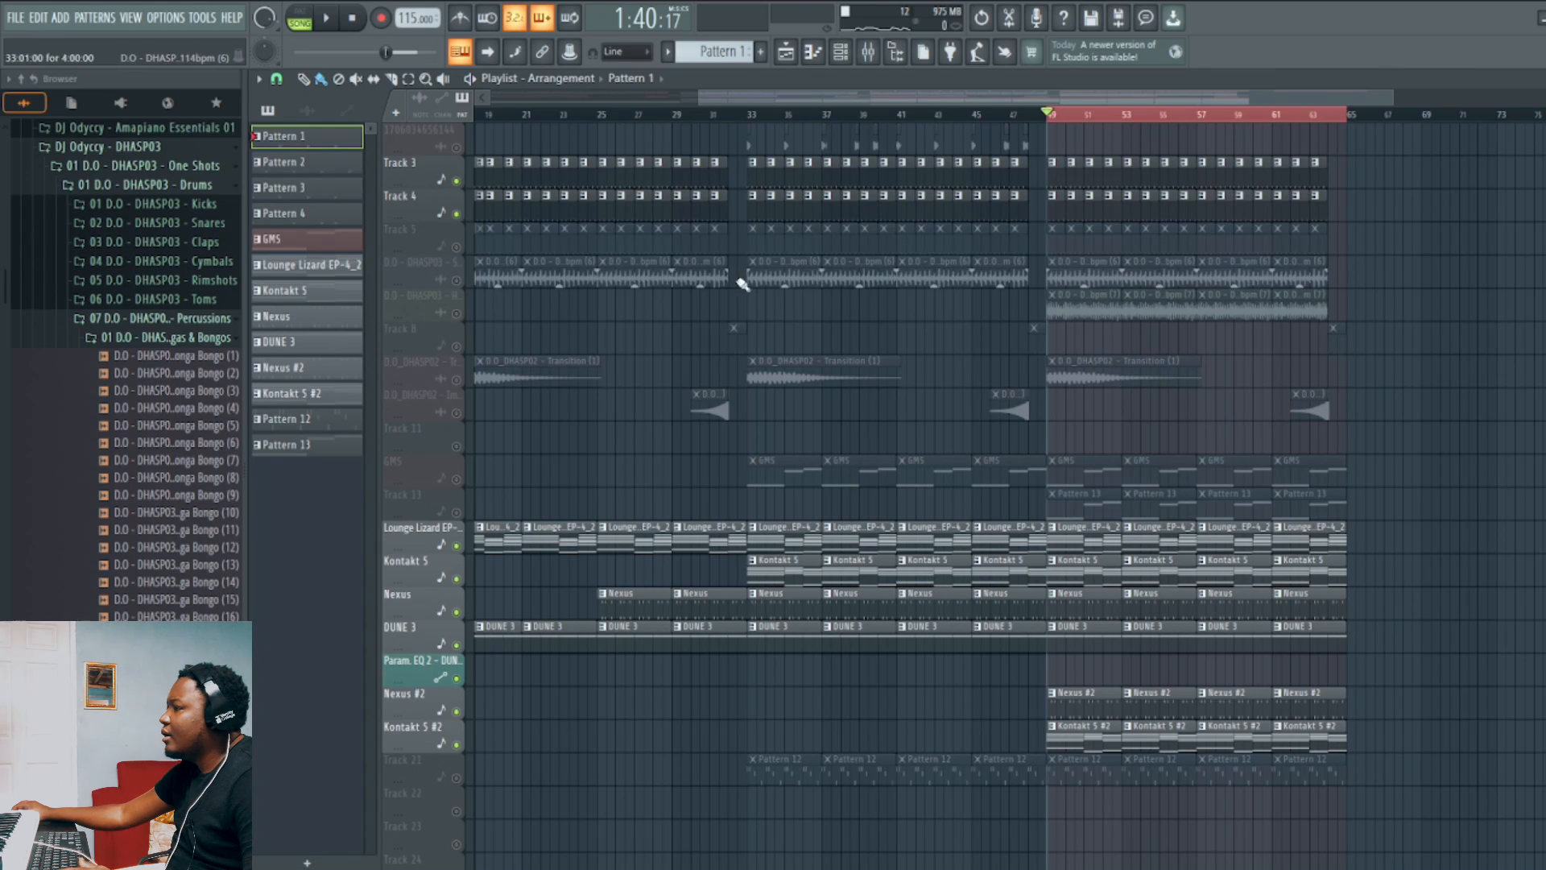
click(685, 209)
key(Escape)
key(space)
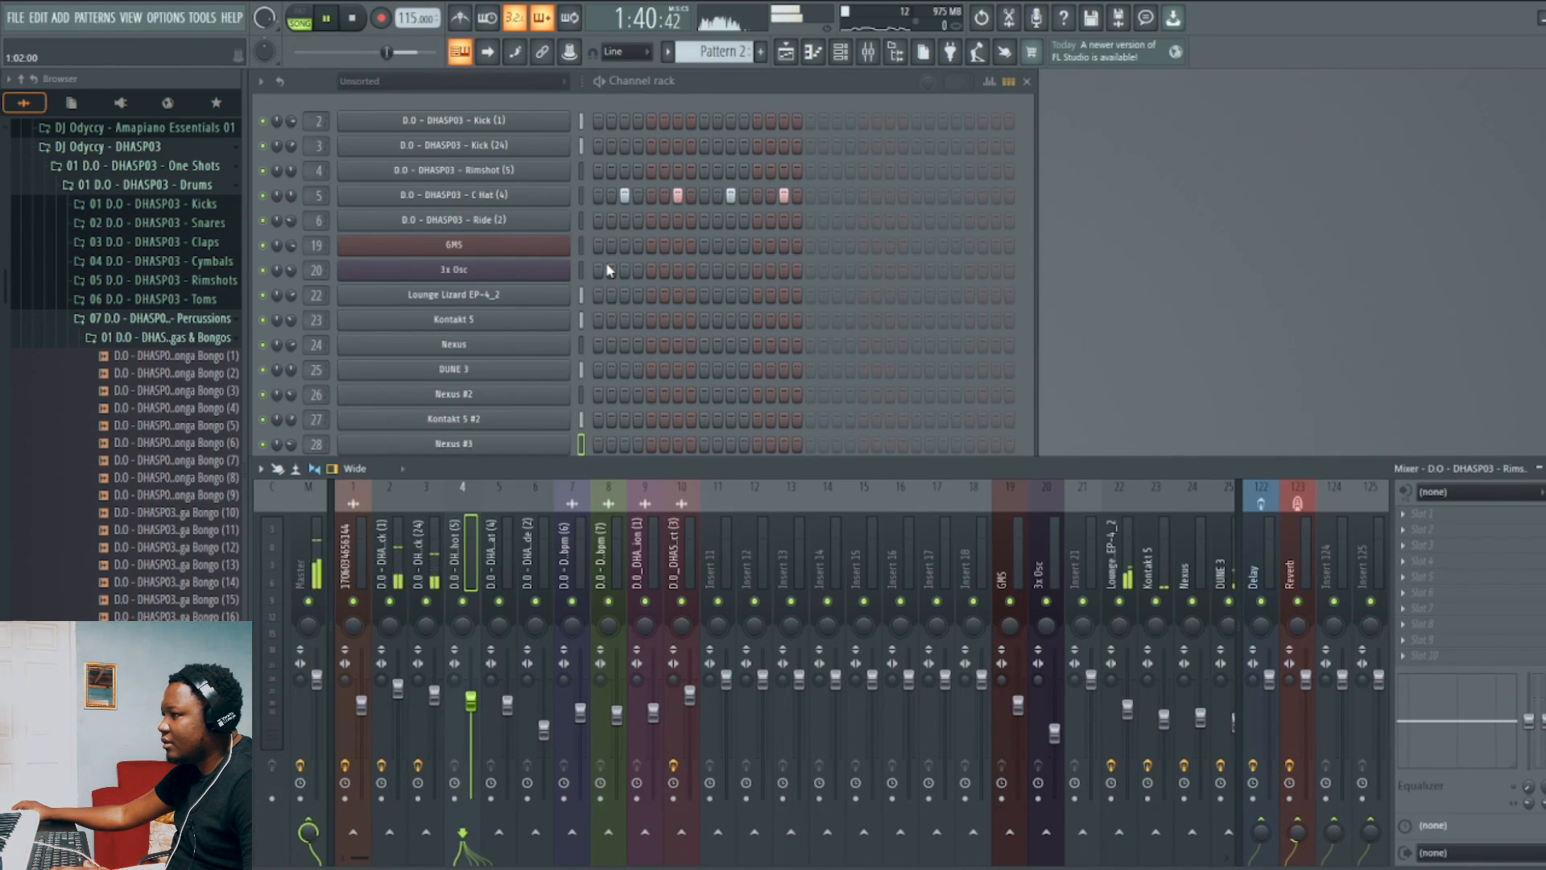
key(space)
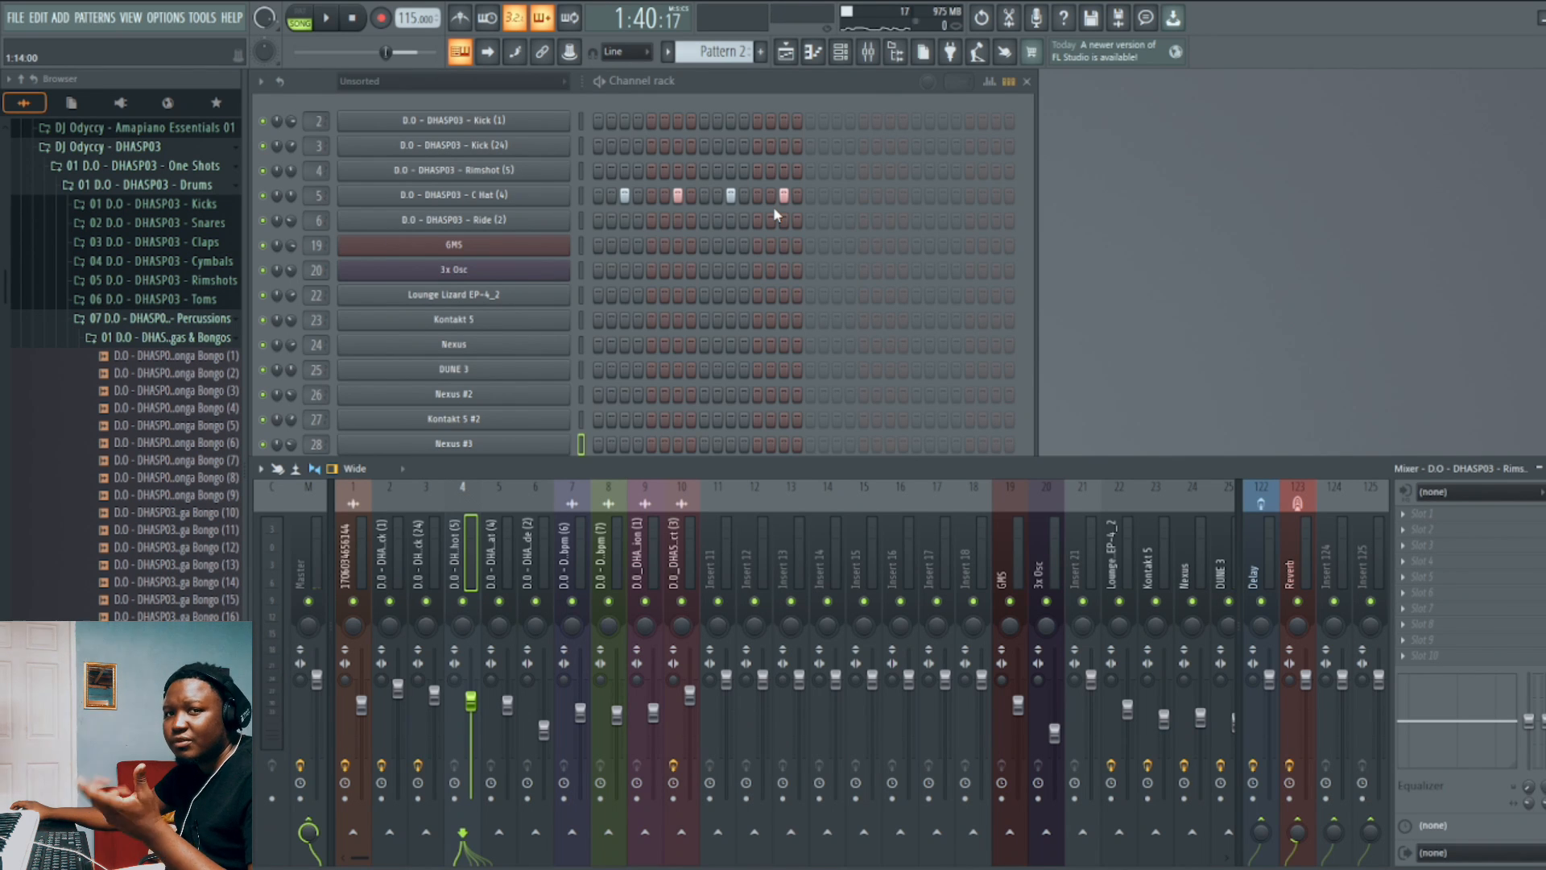
Unmute Track 5 in the playlist, select Pattern 3 and play the arrangement while examining its Ride (2) steps.
click(785, 53)
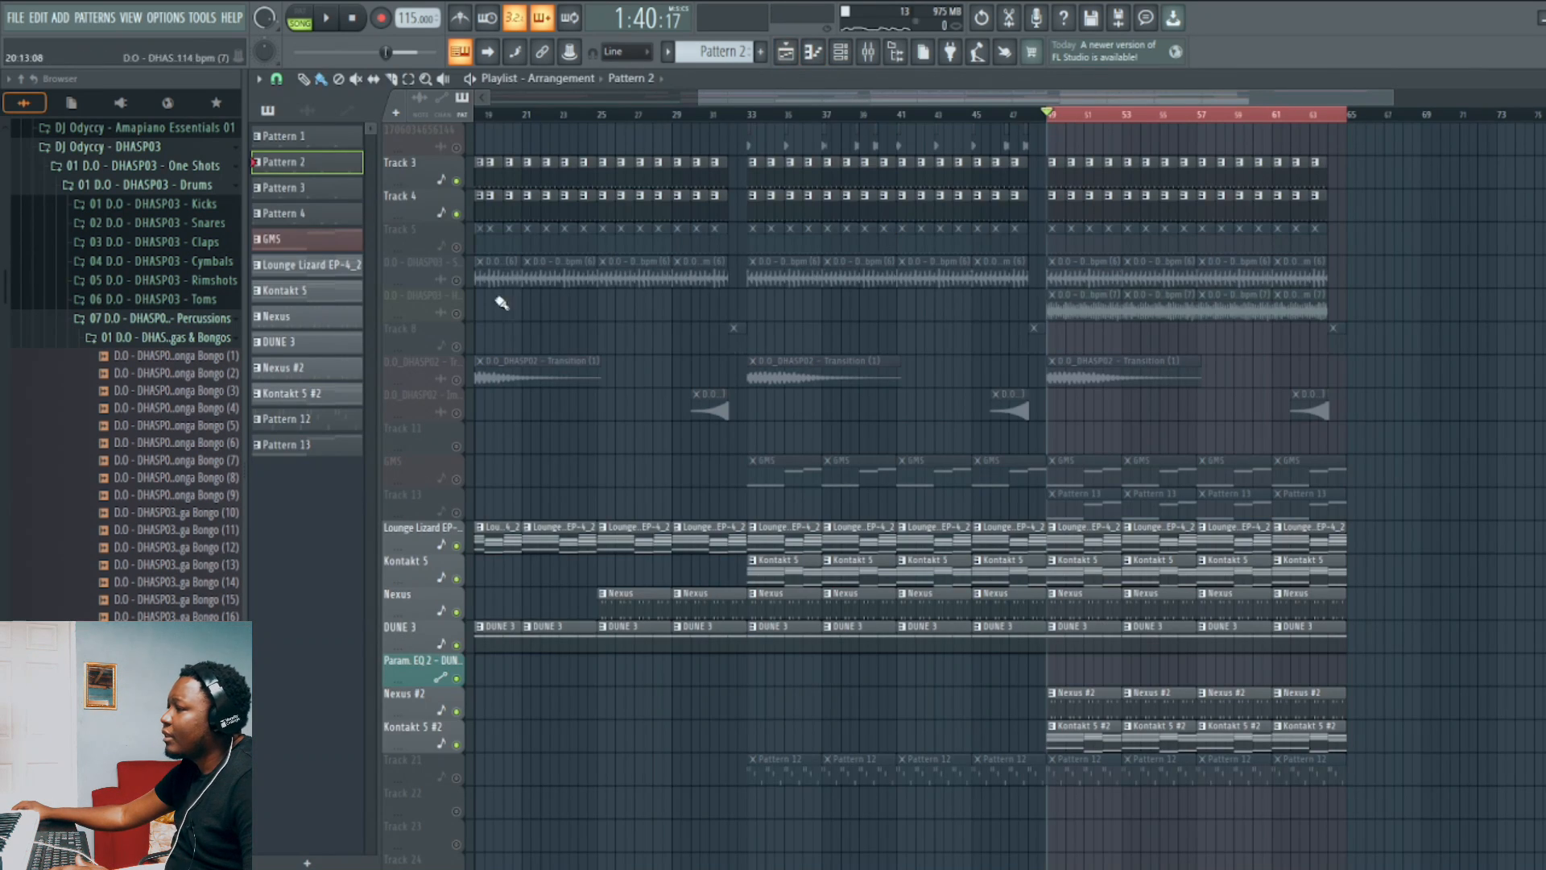
click(456, 247)
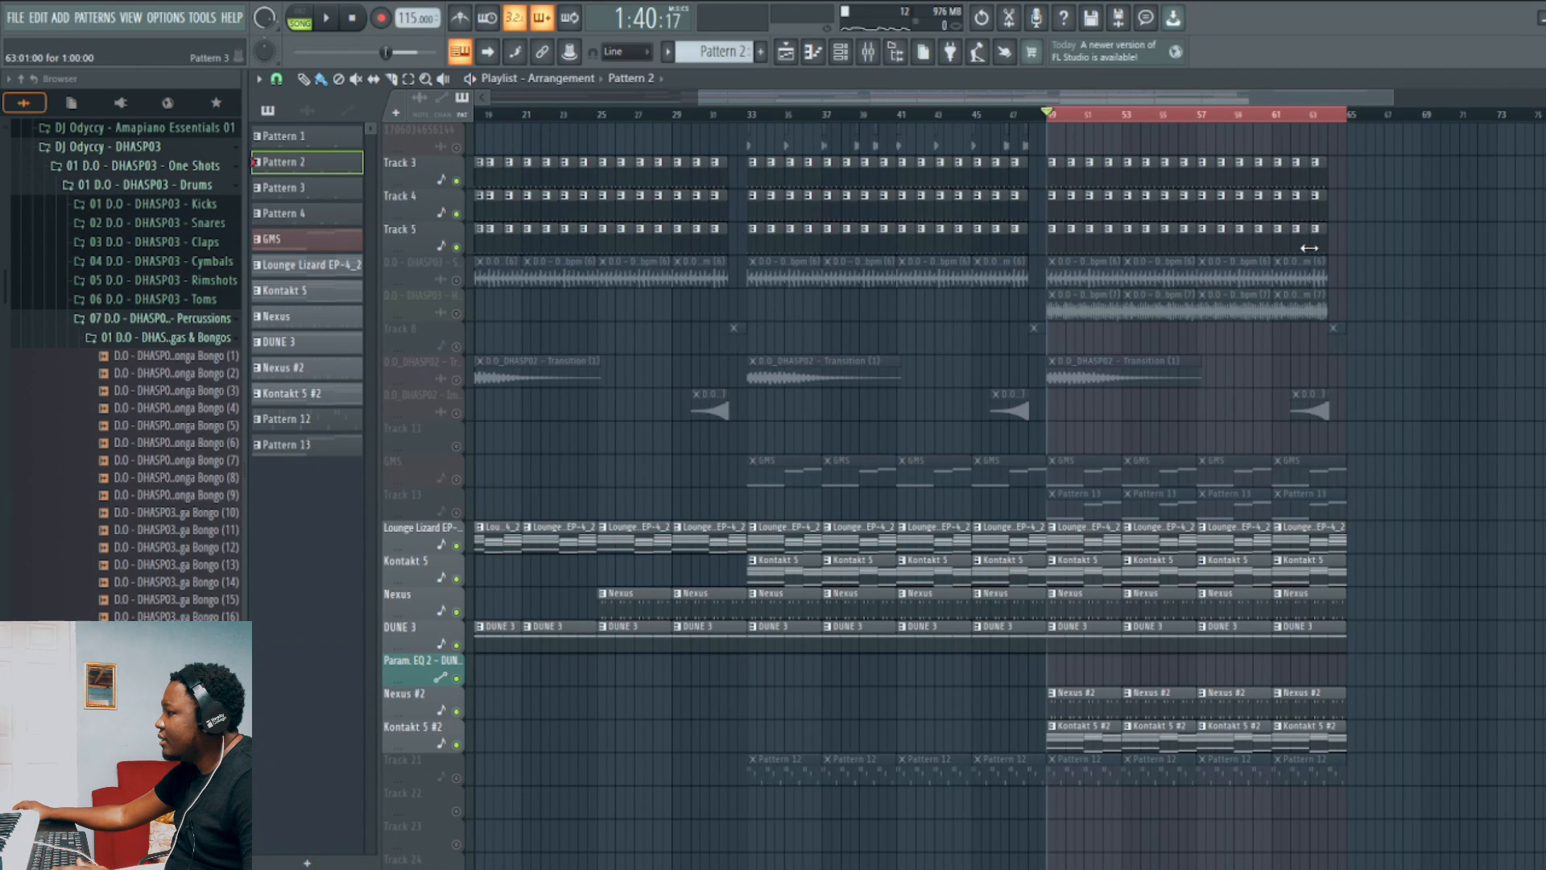
click(1319, 243)
key(space)
click(1543, 78)
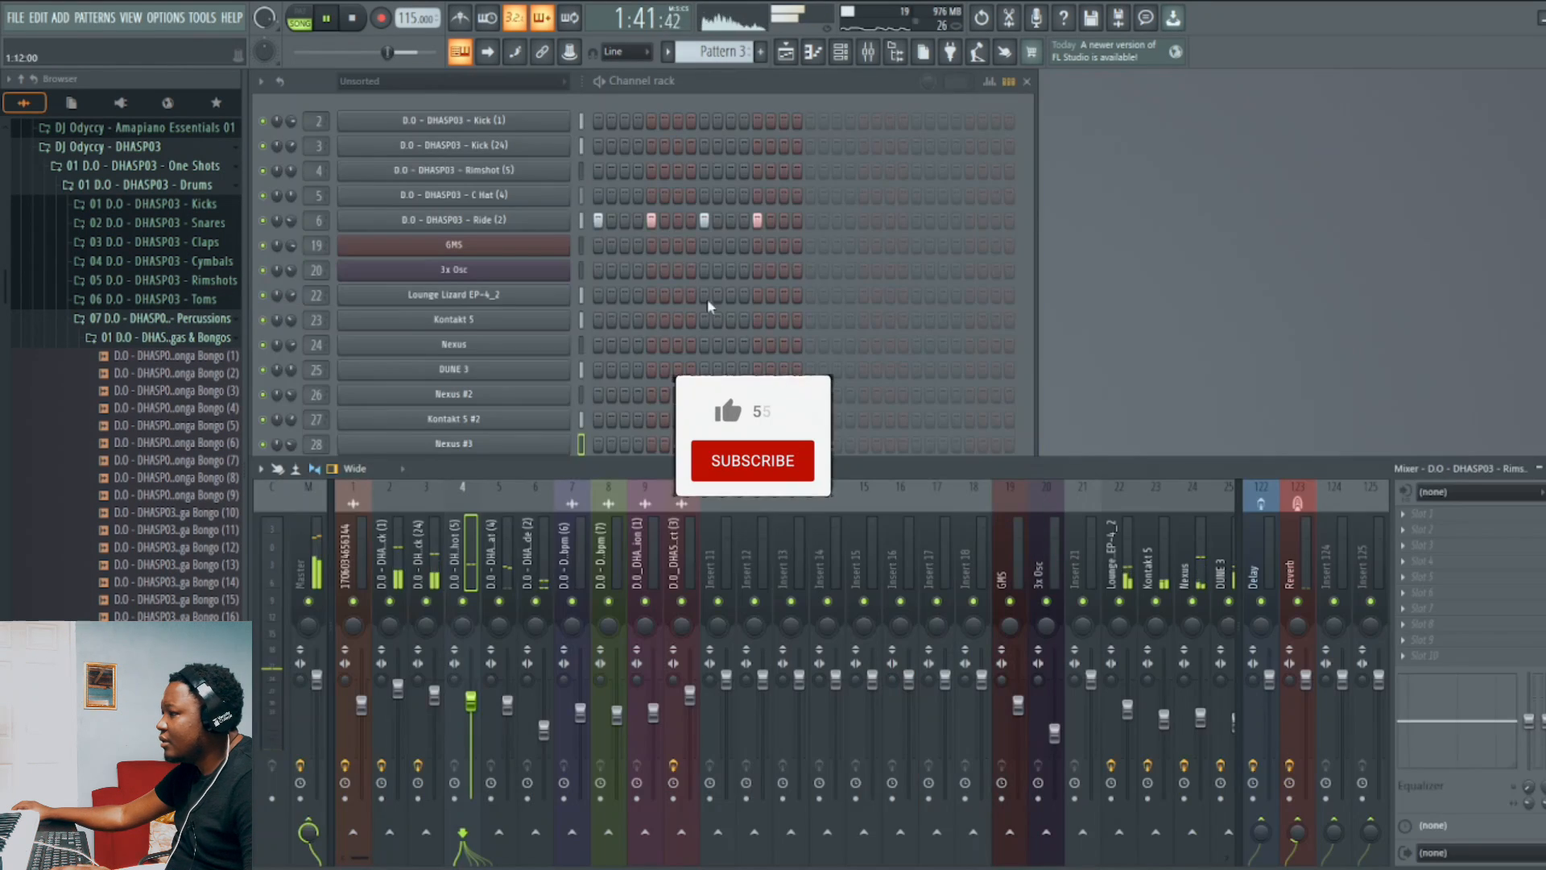
click(789, 57)
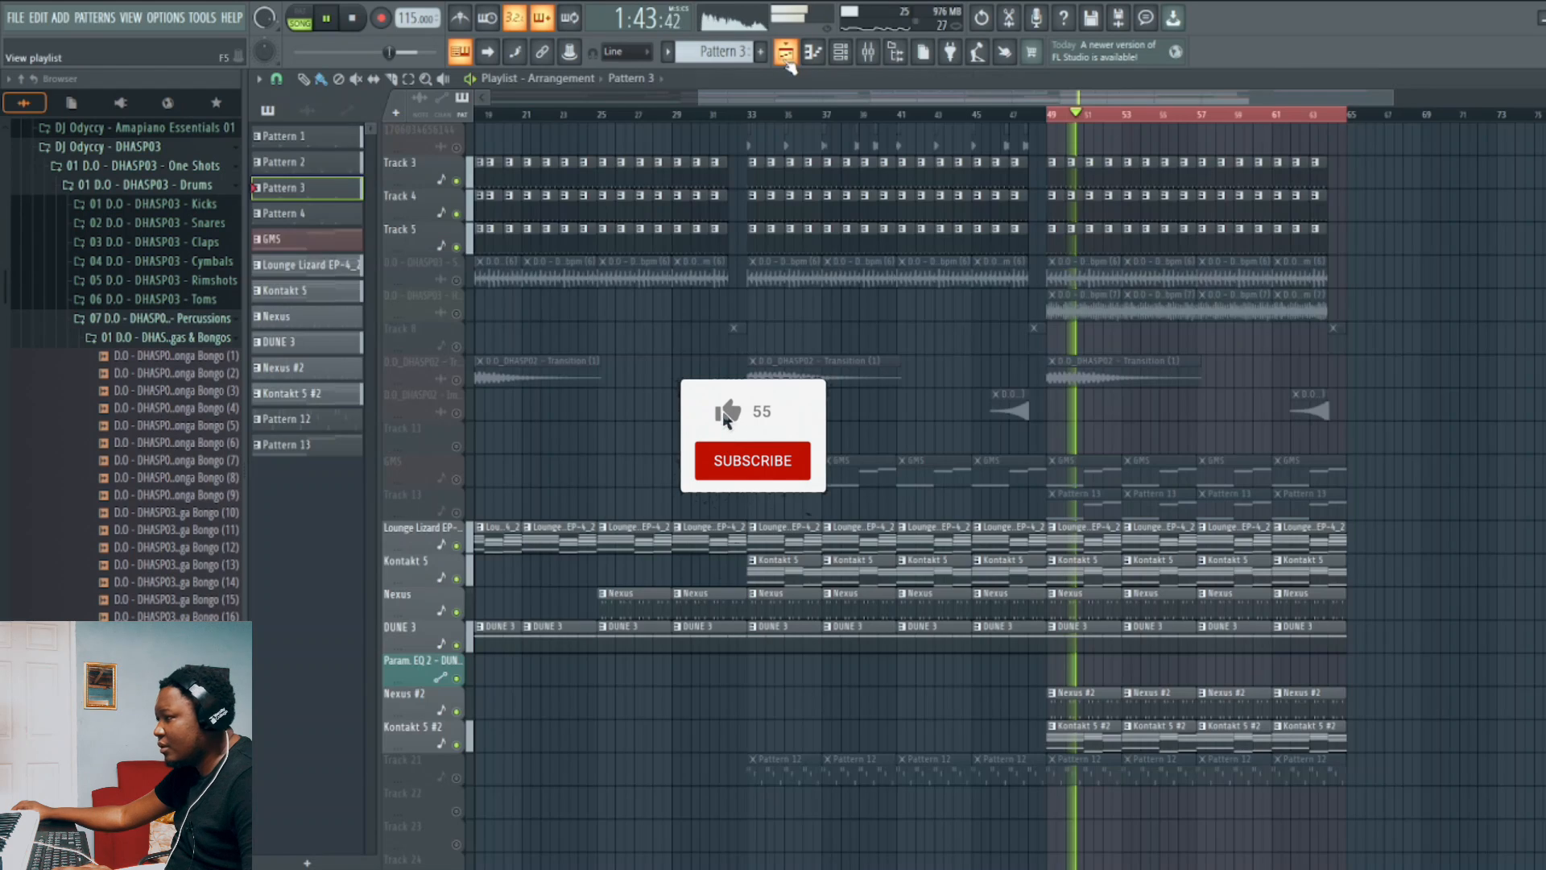
key(space)
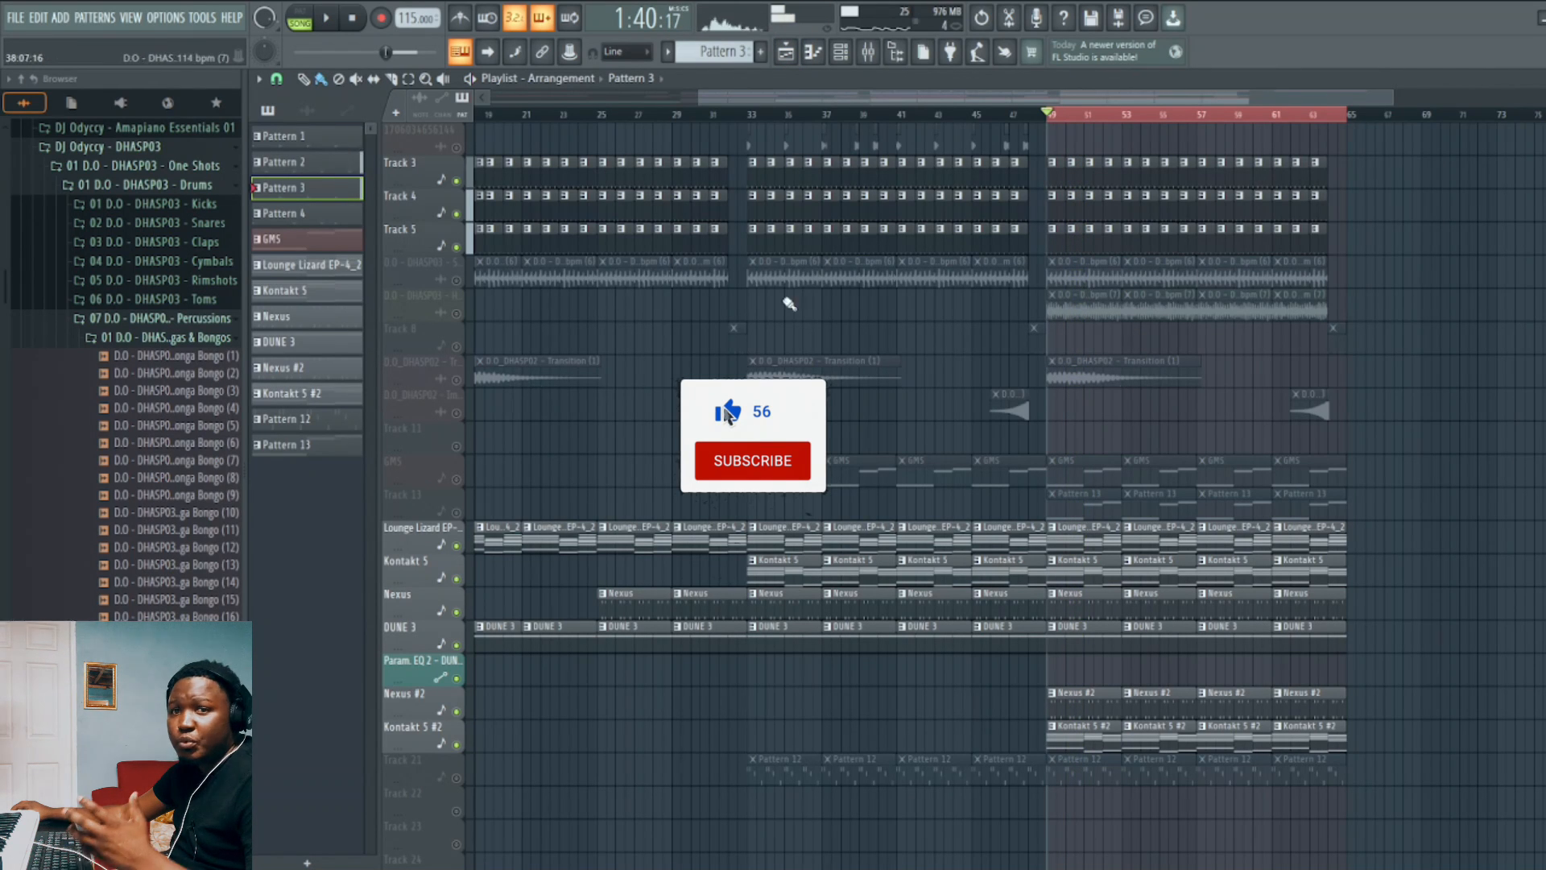
Unmute the shaker loop and hat loop tracks, playing the arrangement from bar 49 with each one added.
click(457, 282)
key(space)
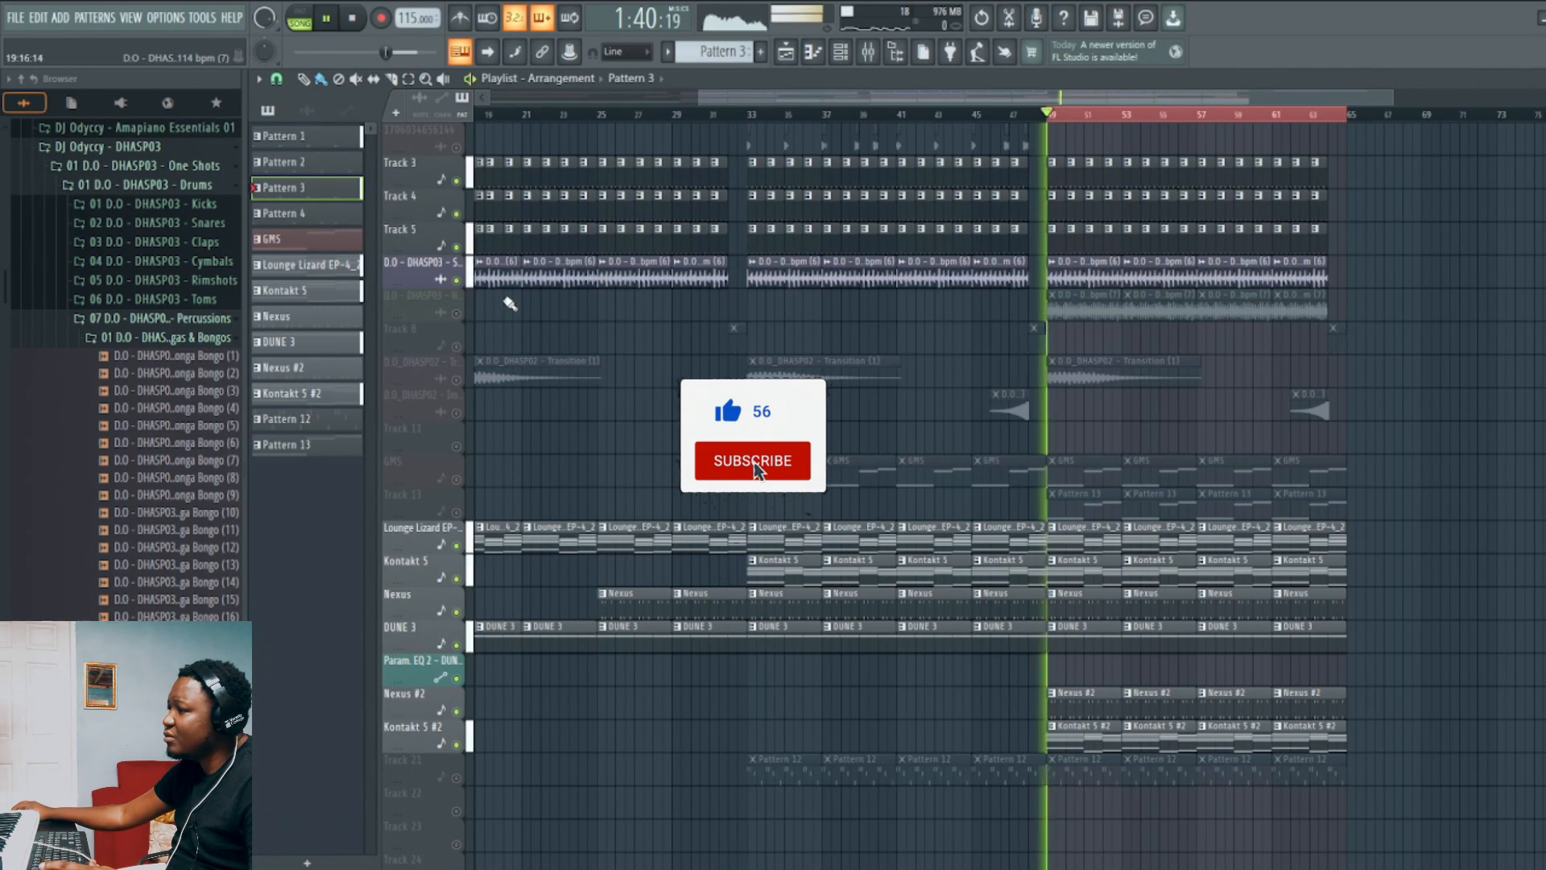
key(space)
click(457, 313)
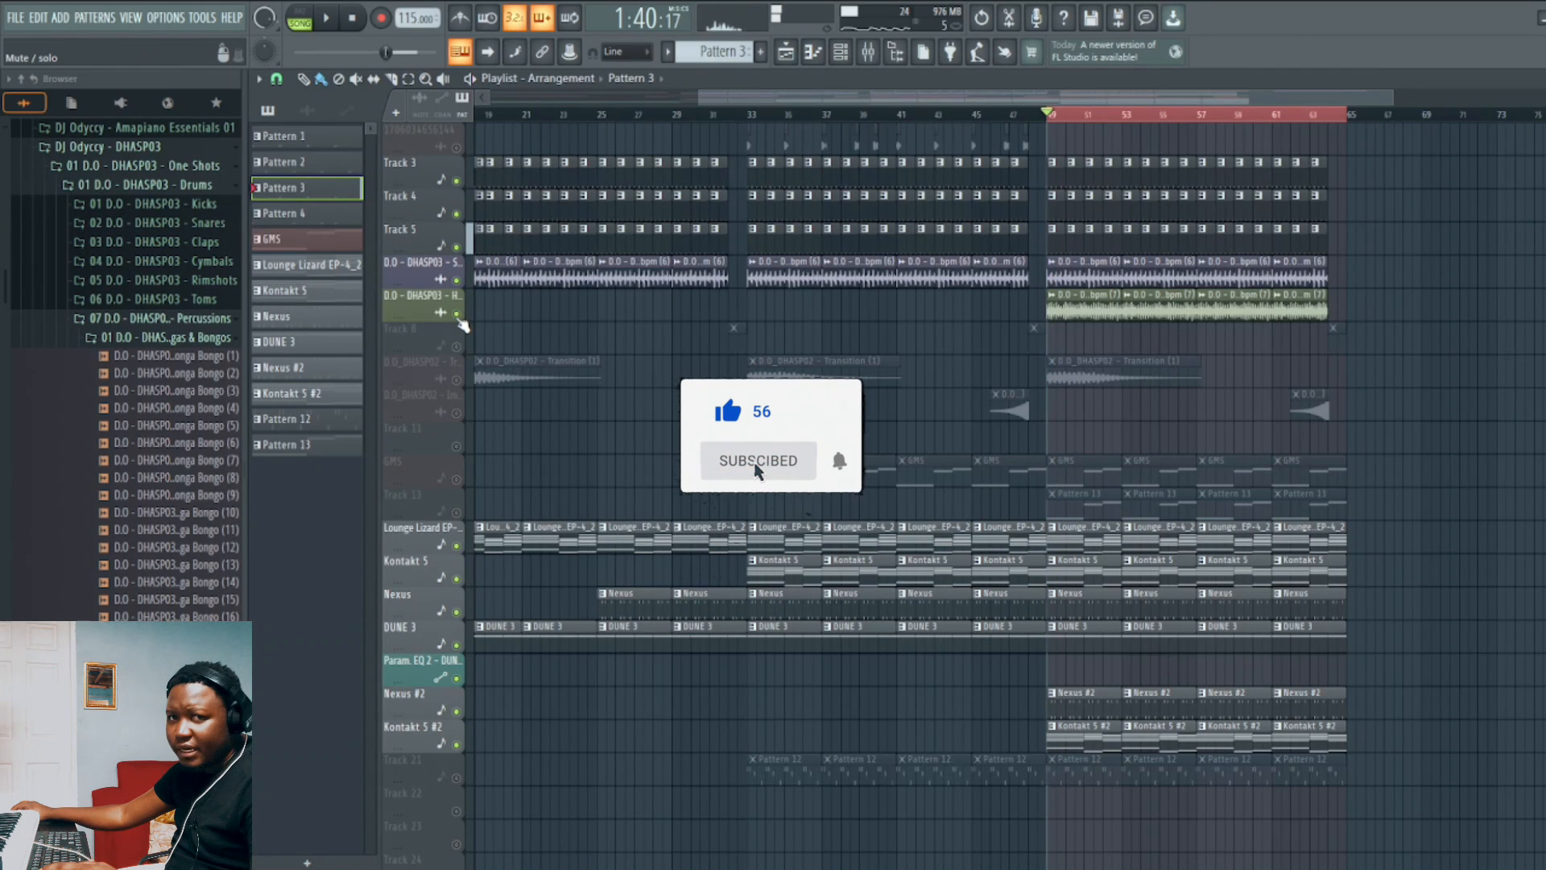
key(space)
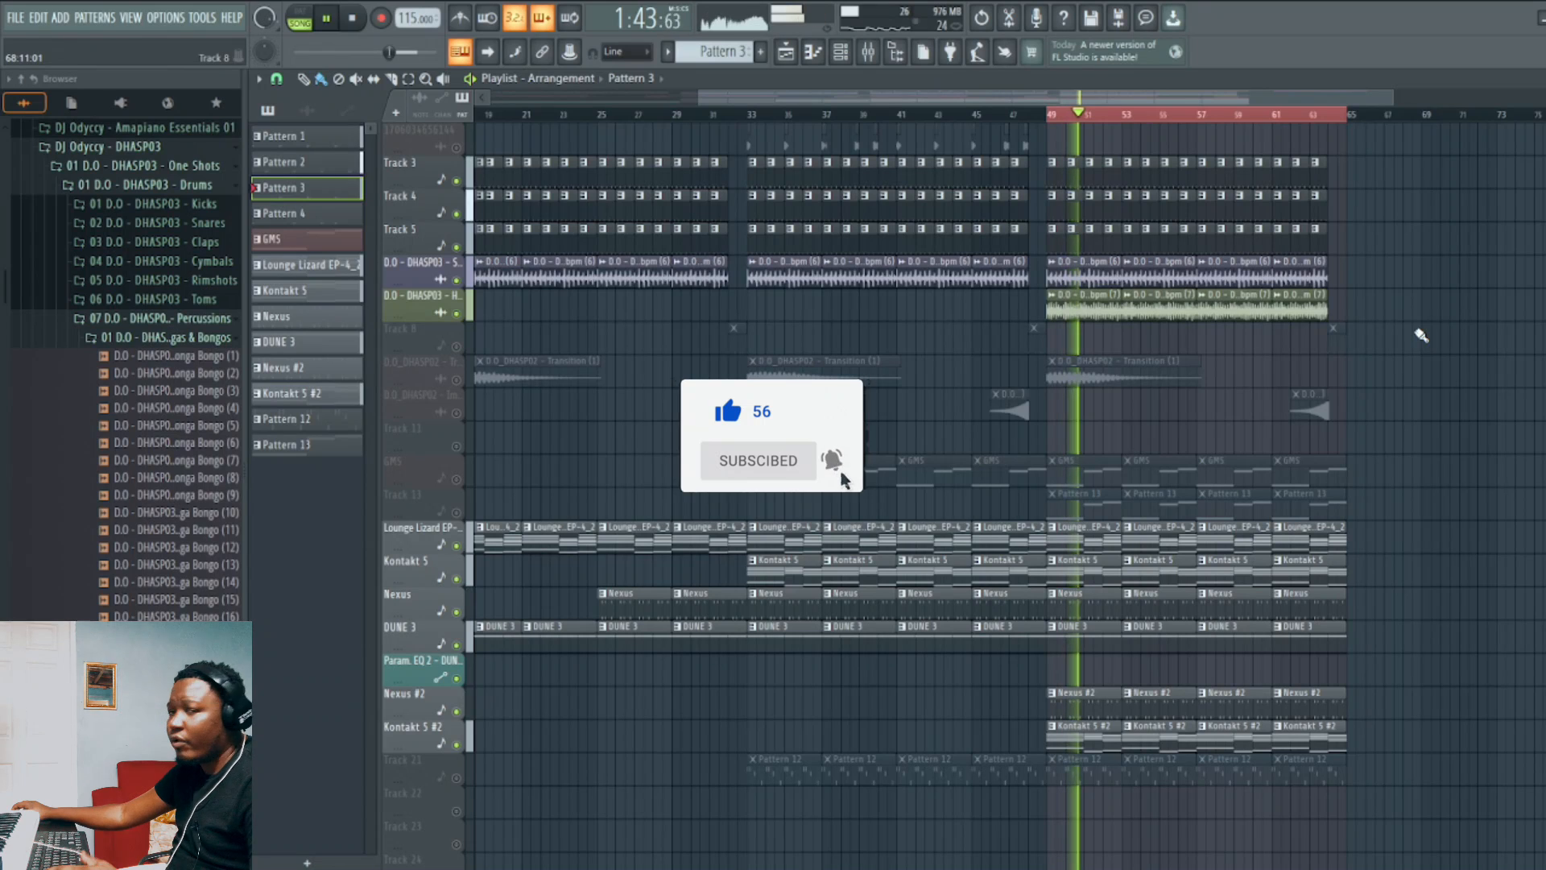
key(space)
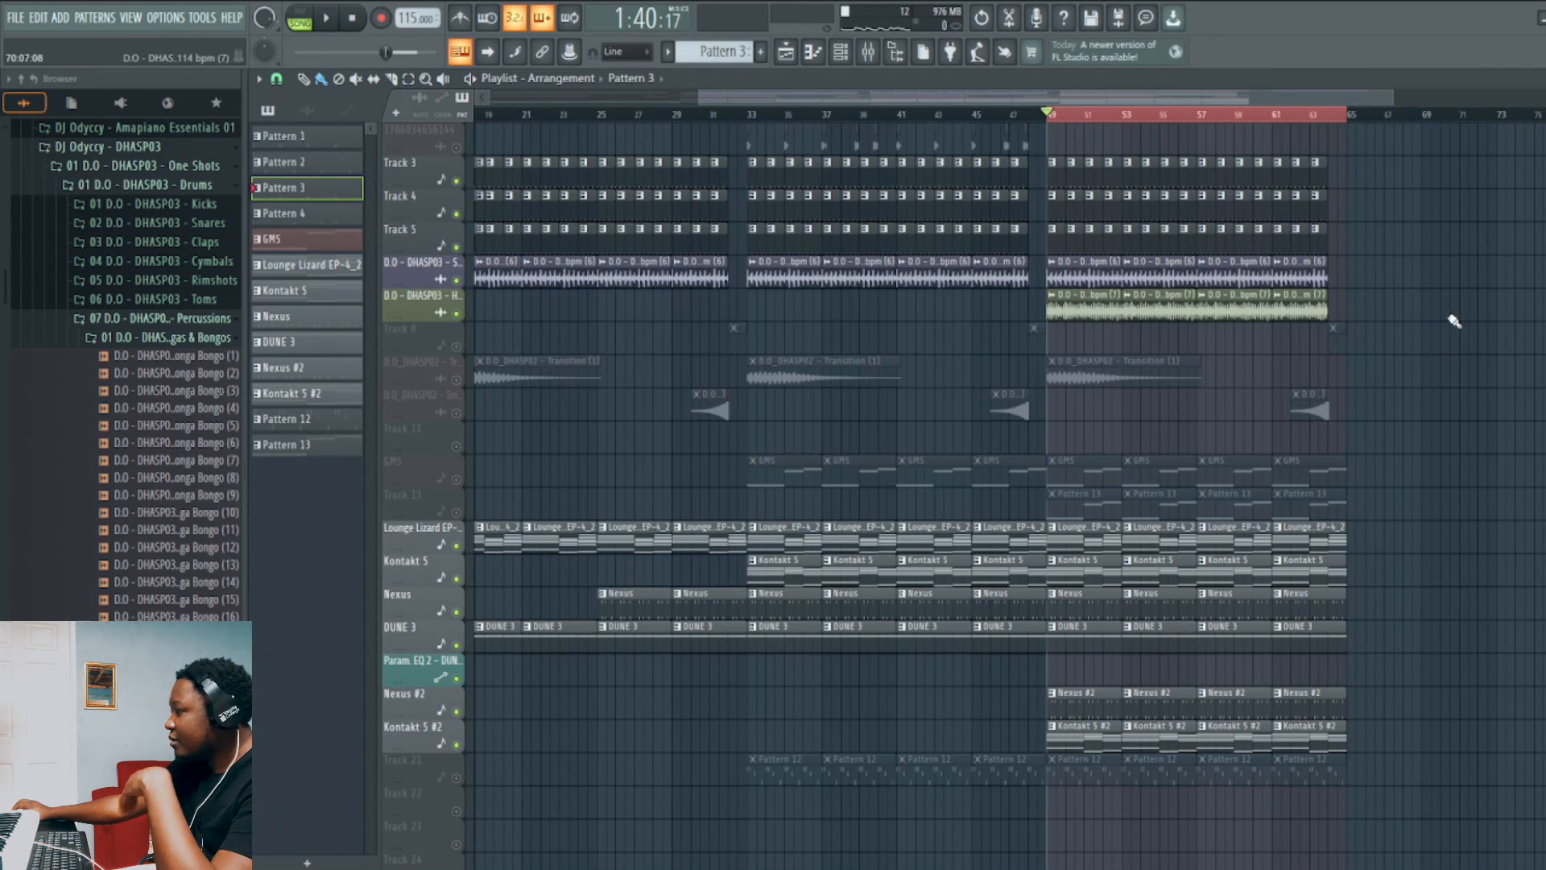
Unmute Track 8 and review its Pattern 4 clip at bar 48, playing it and examining its Kick (1) steps.
click(456, 348)
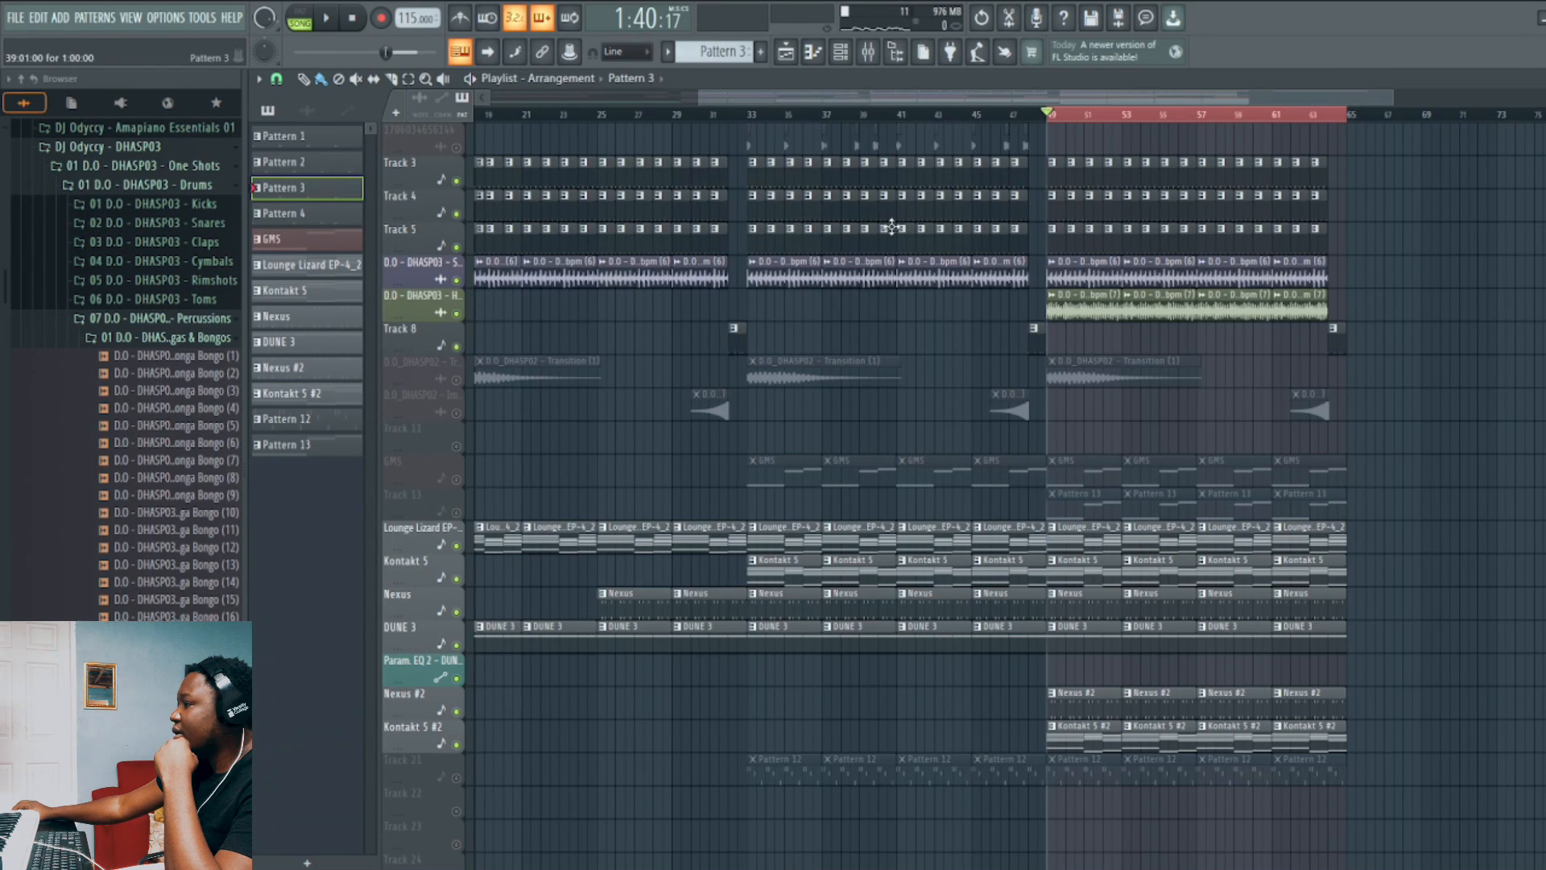
click(1030, 116)
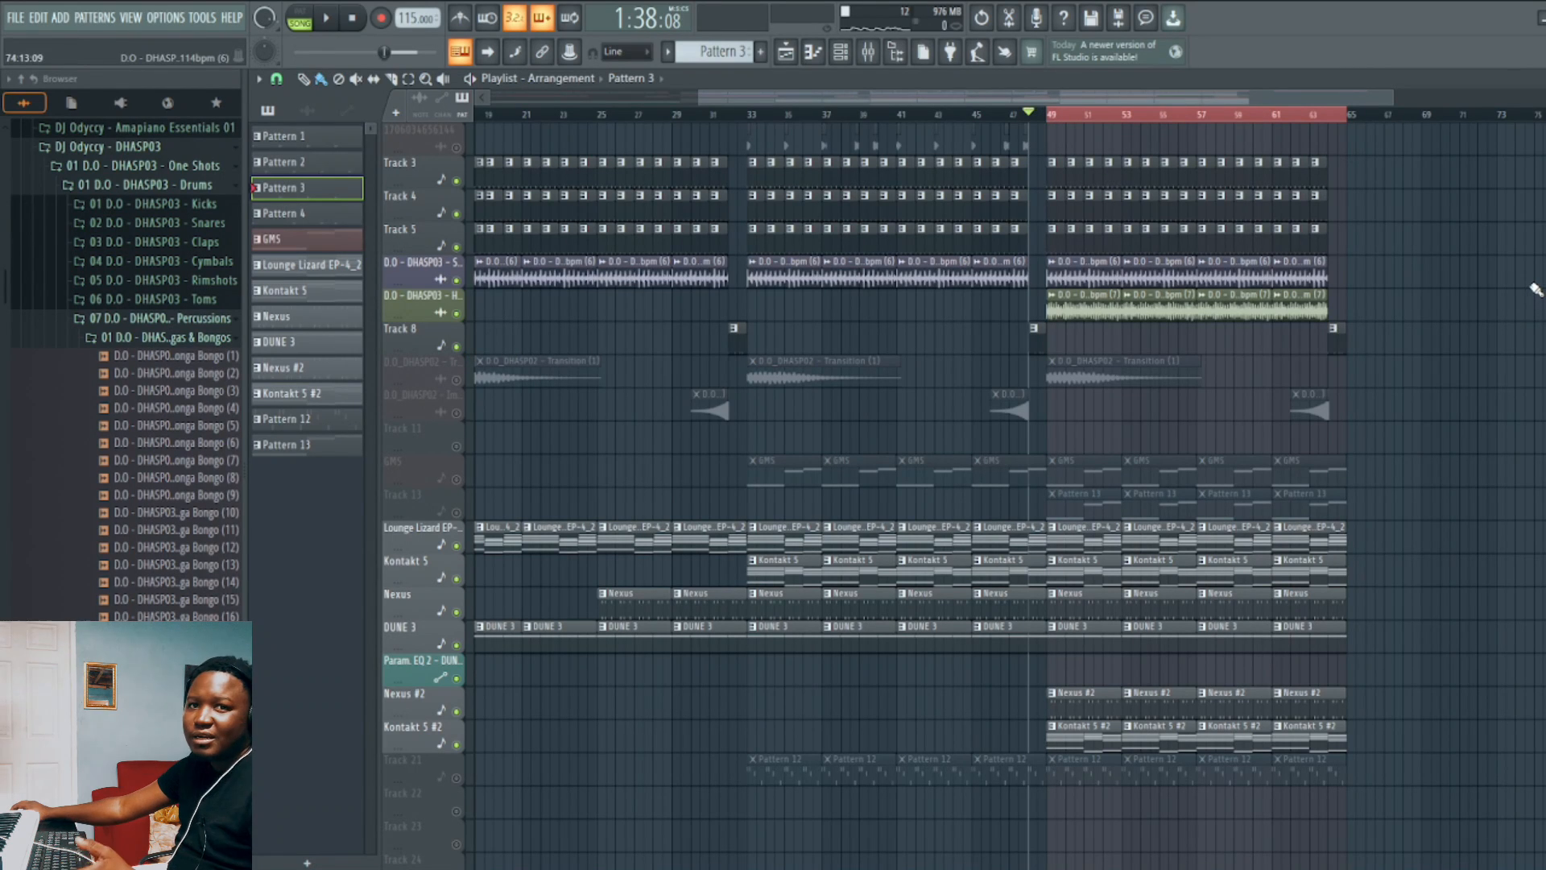
key(space)
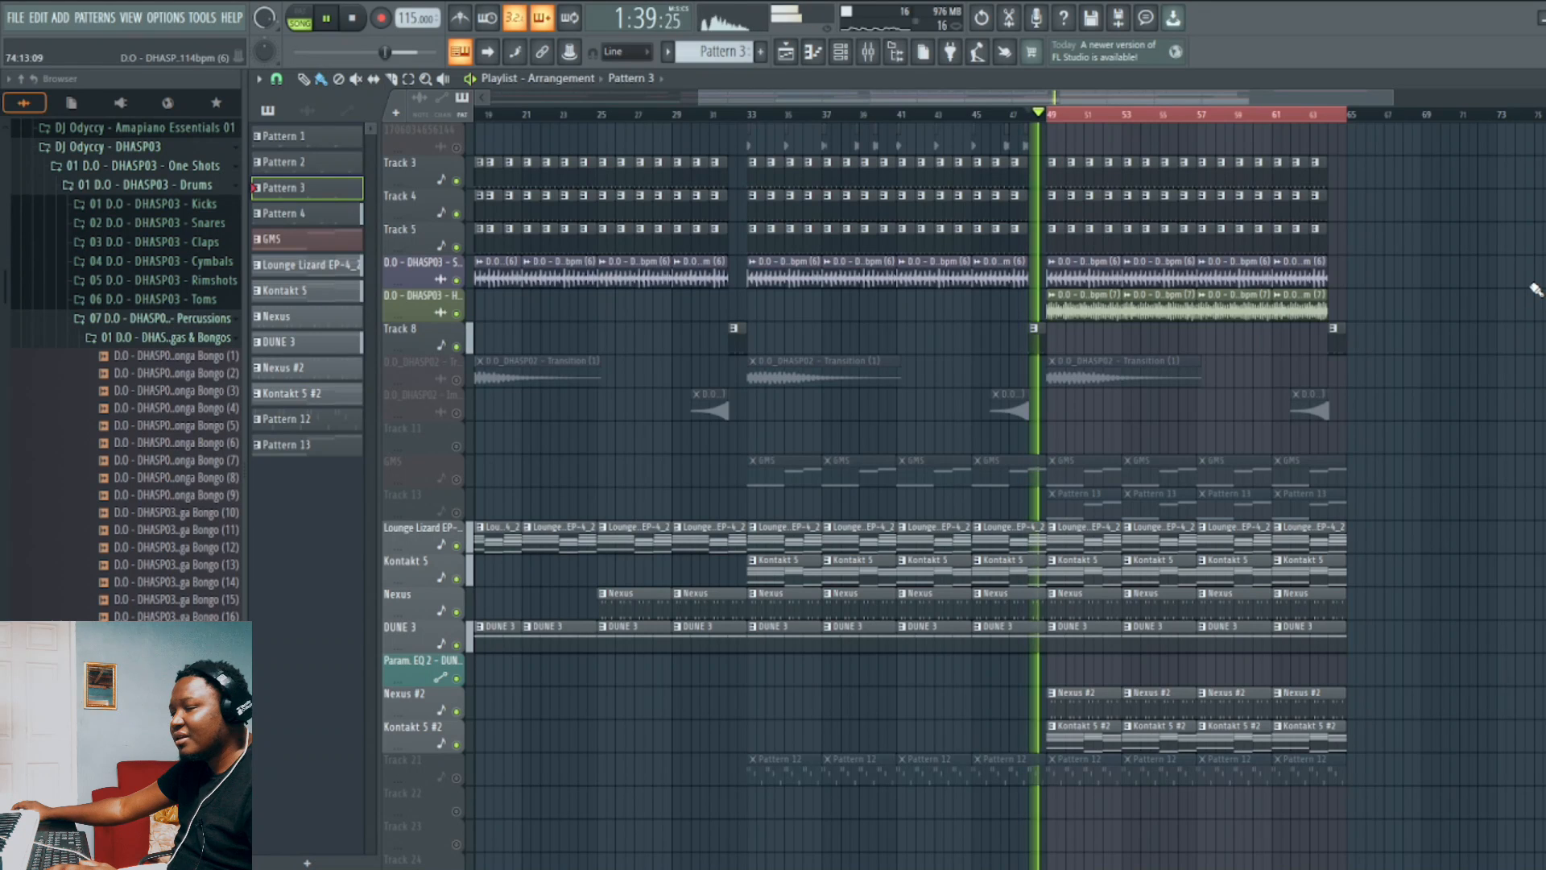
key(space)
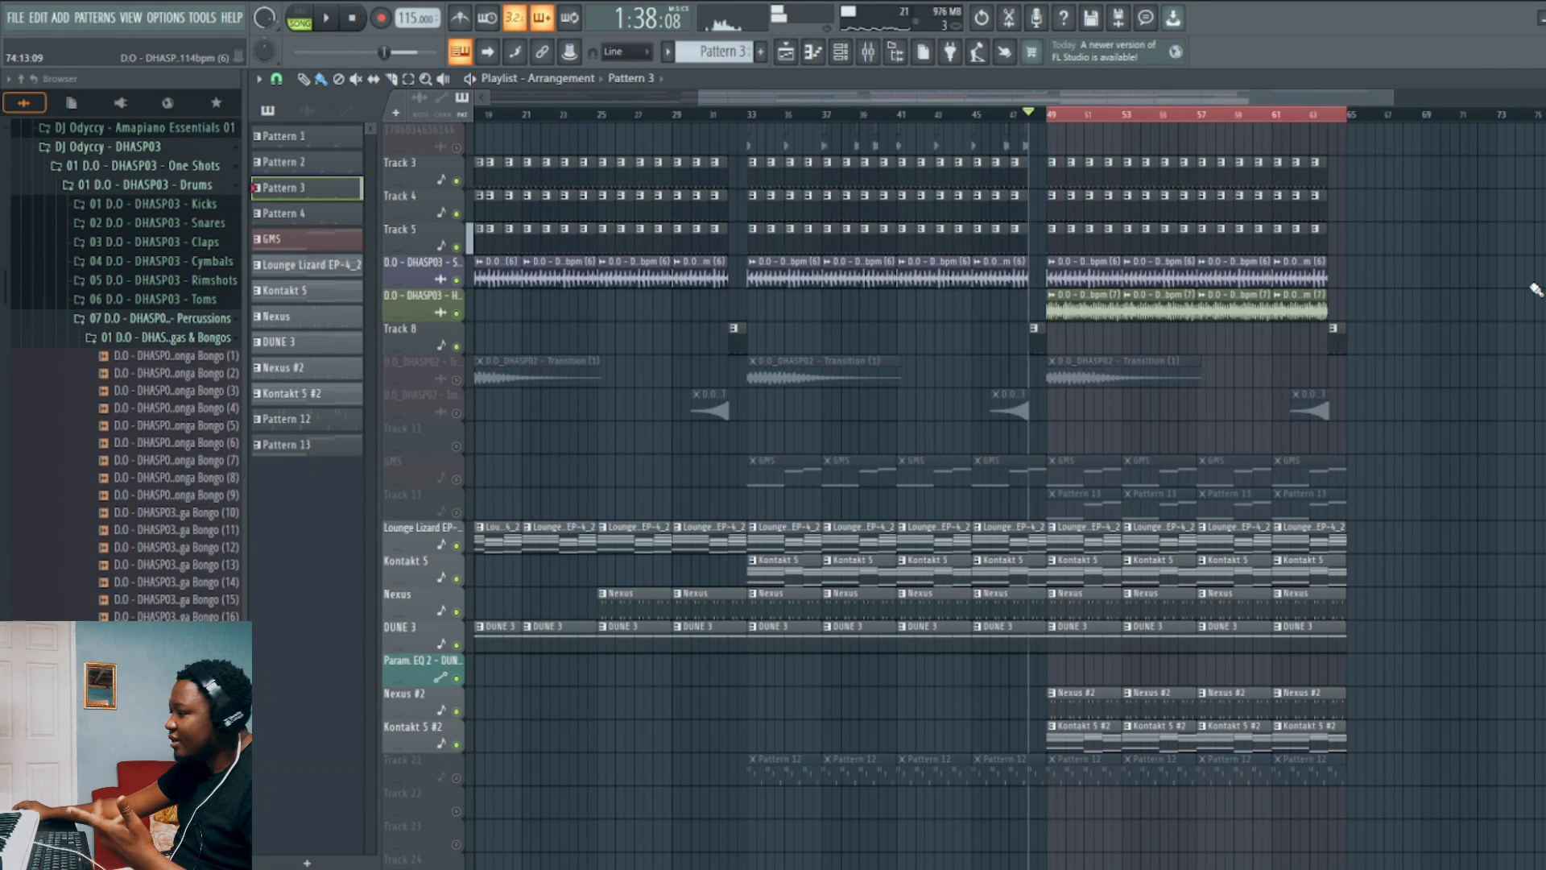
click(1033, 342)
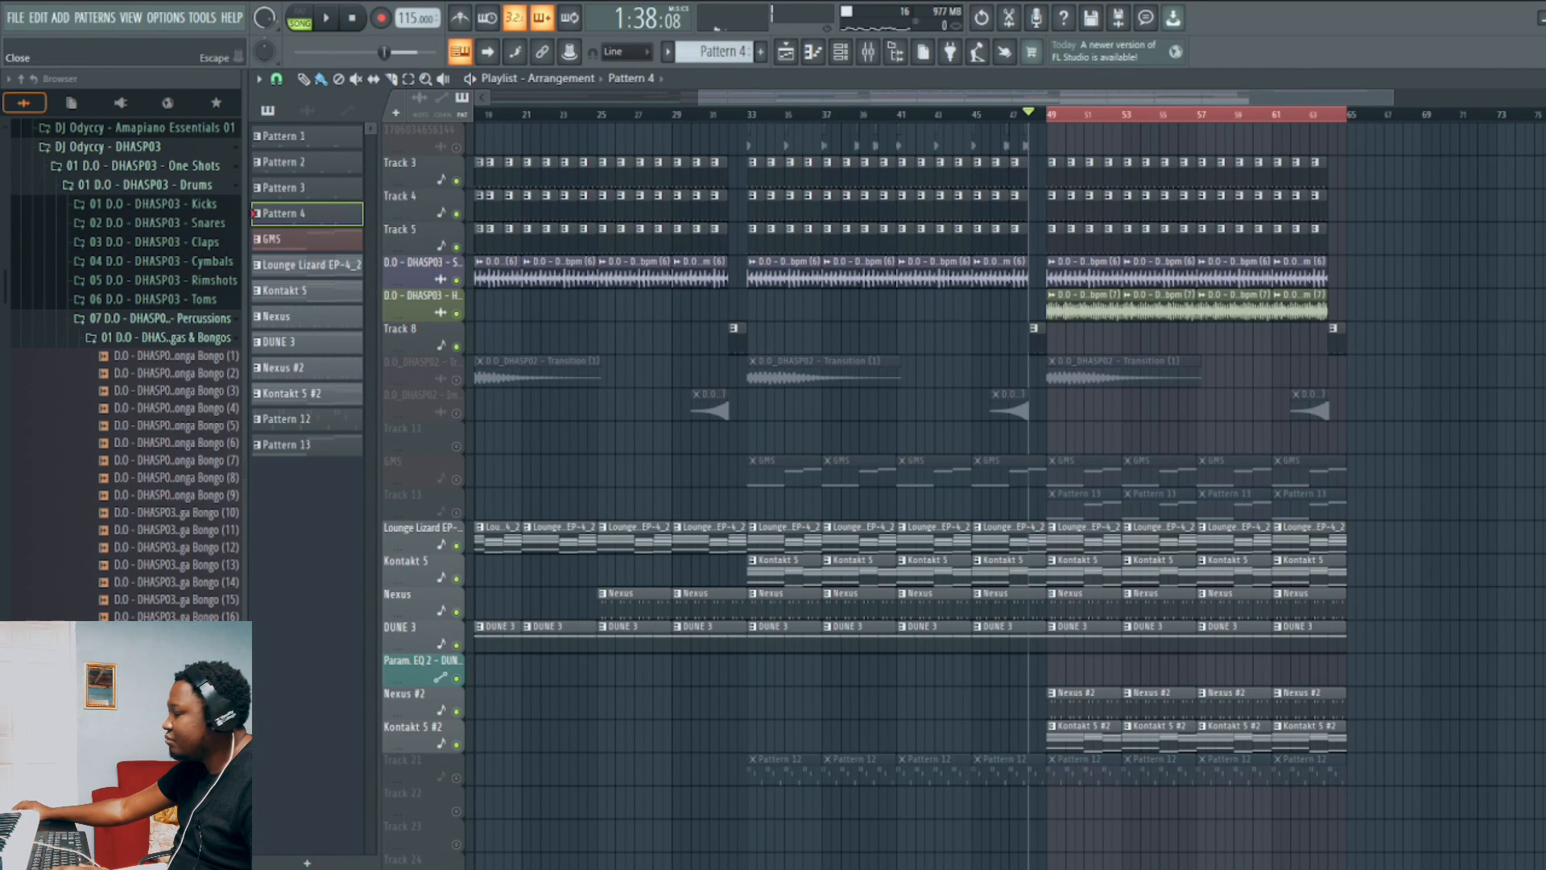
click(1544, 79)
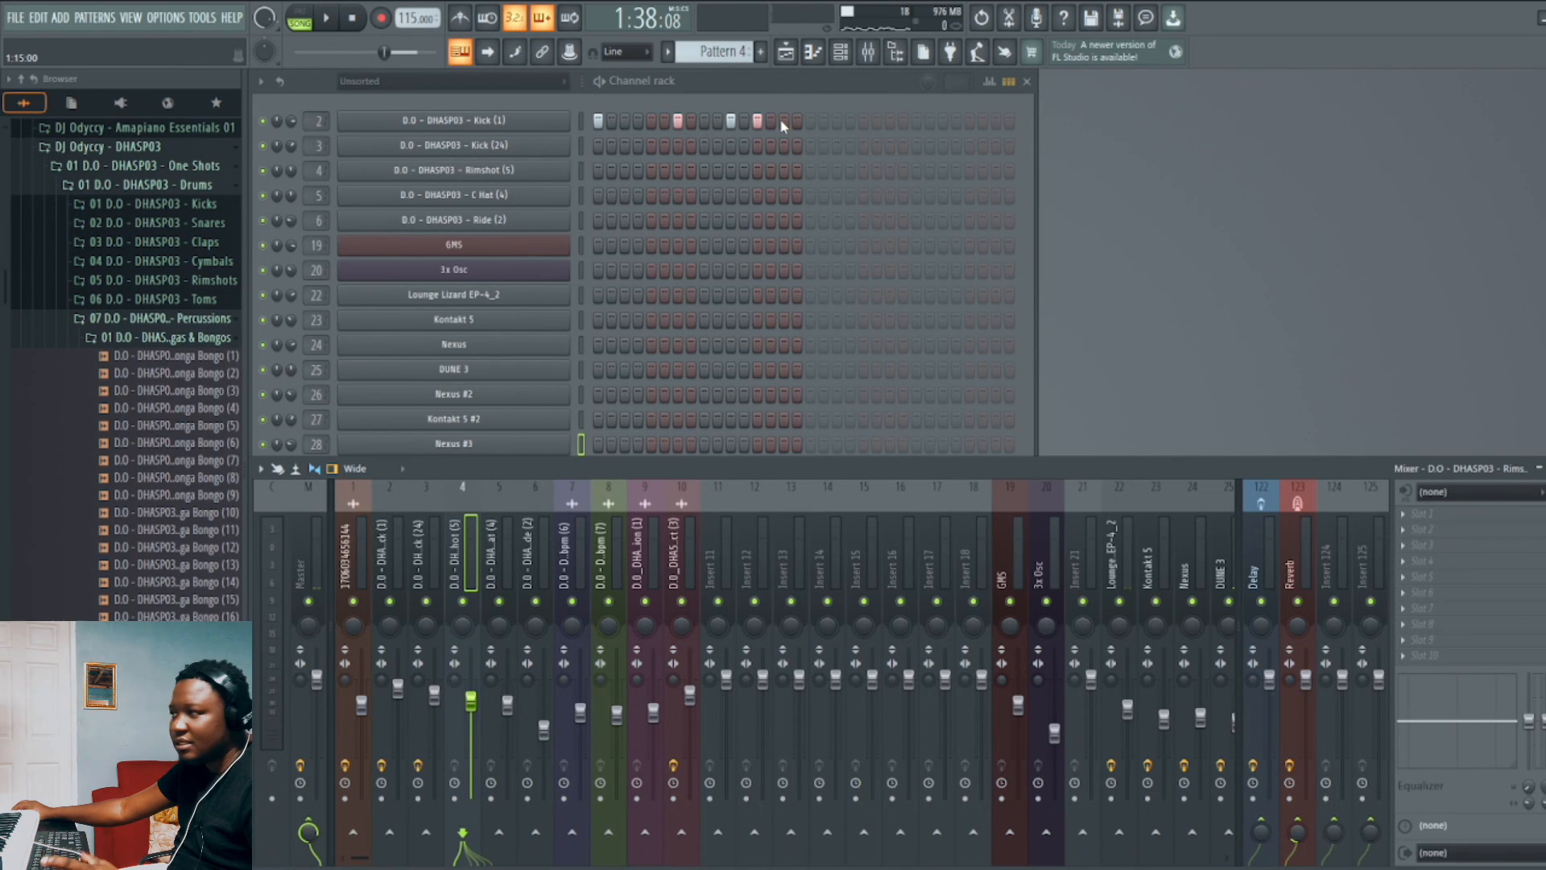
Unmute the D.O_DHASP02 - Transition (1) track in the playlist and play the arrangement from bar 49.
click(785, 52)
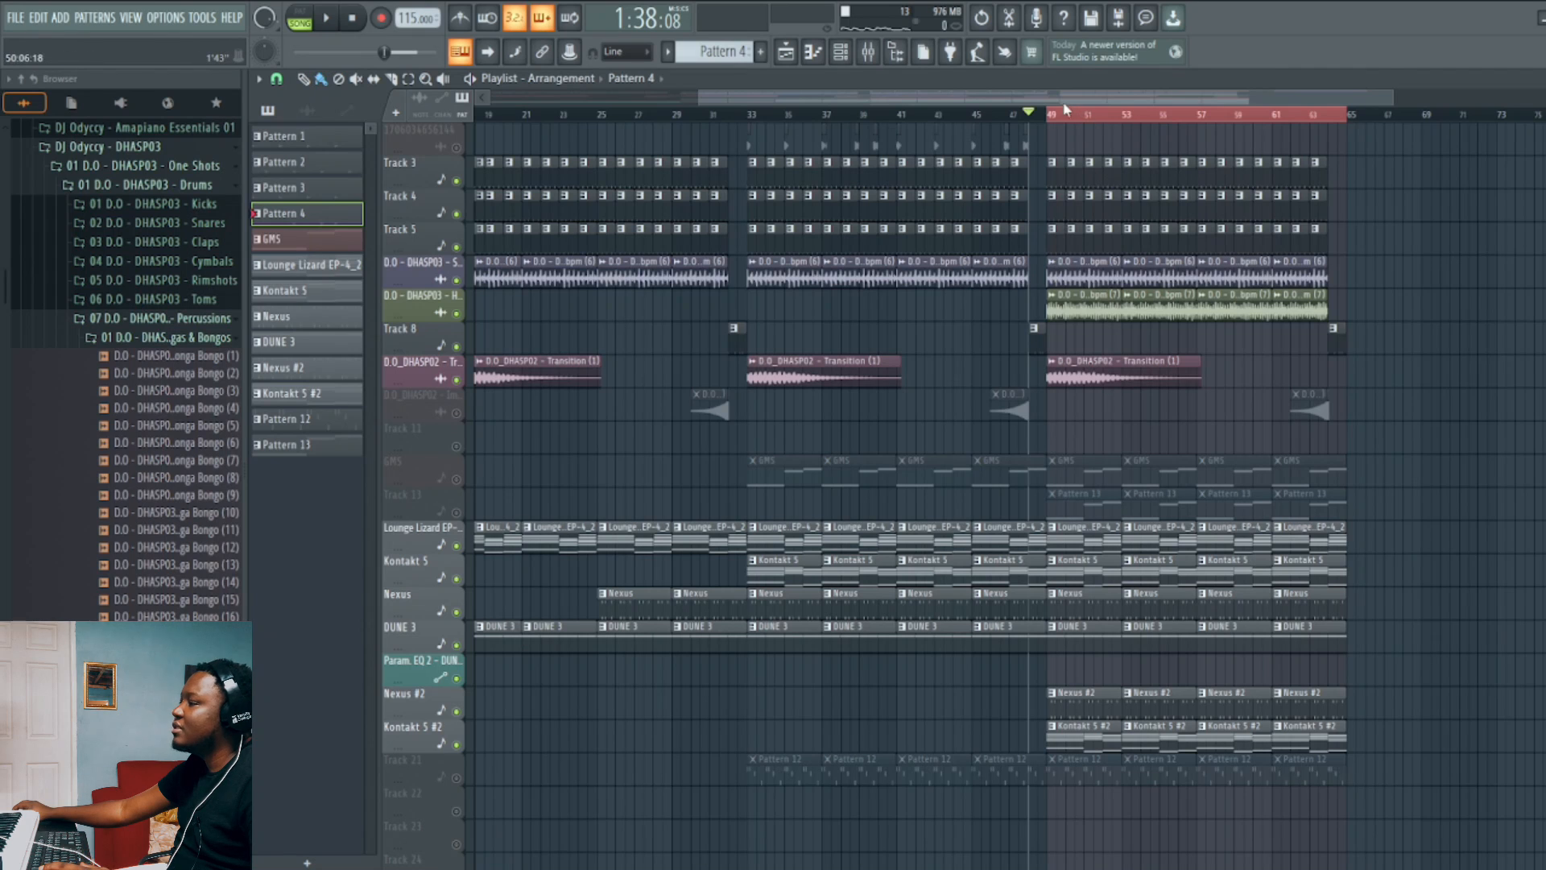
click(1054, 126)
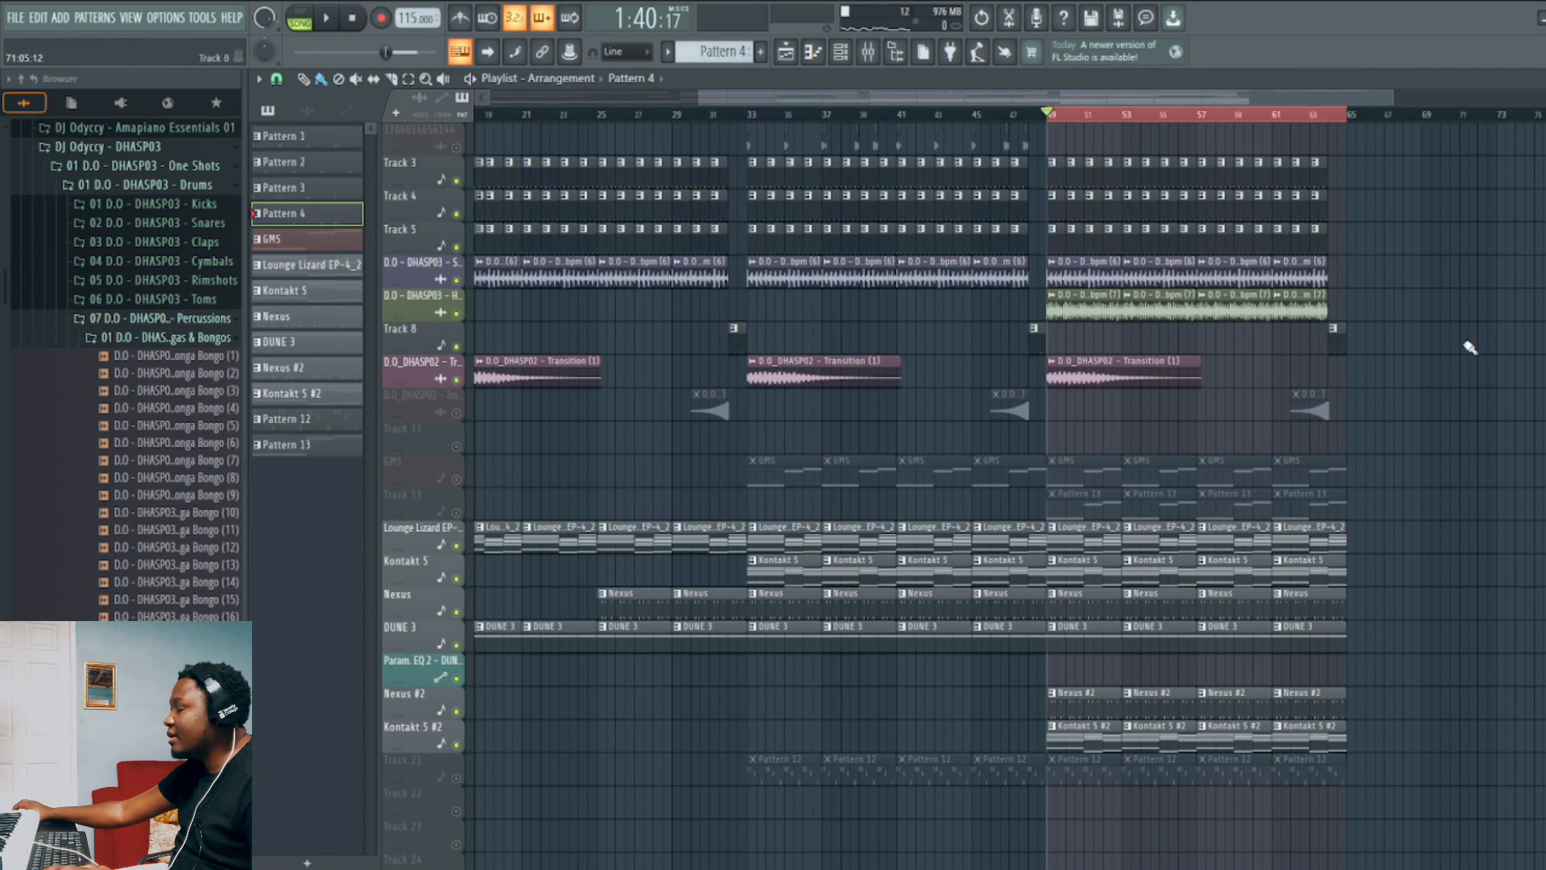
key(space)
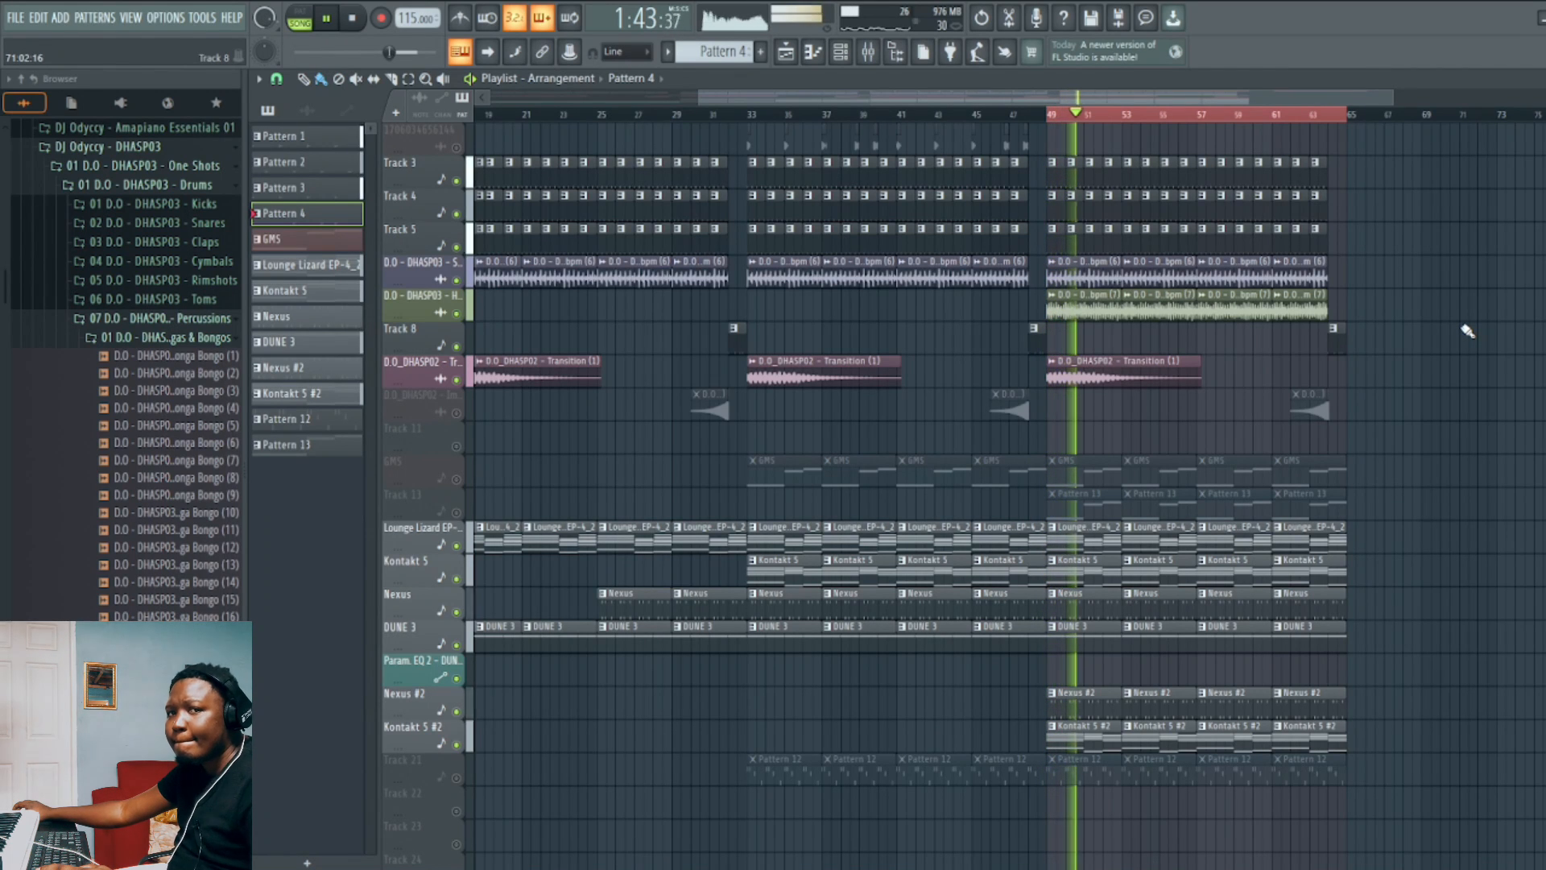
key(space)
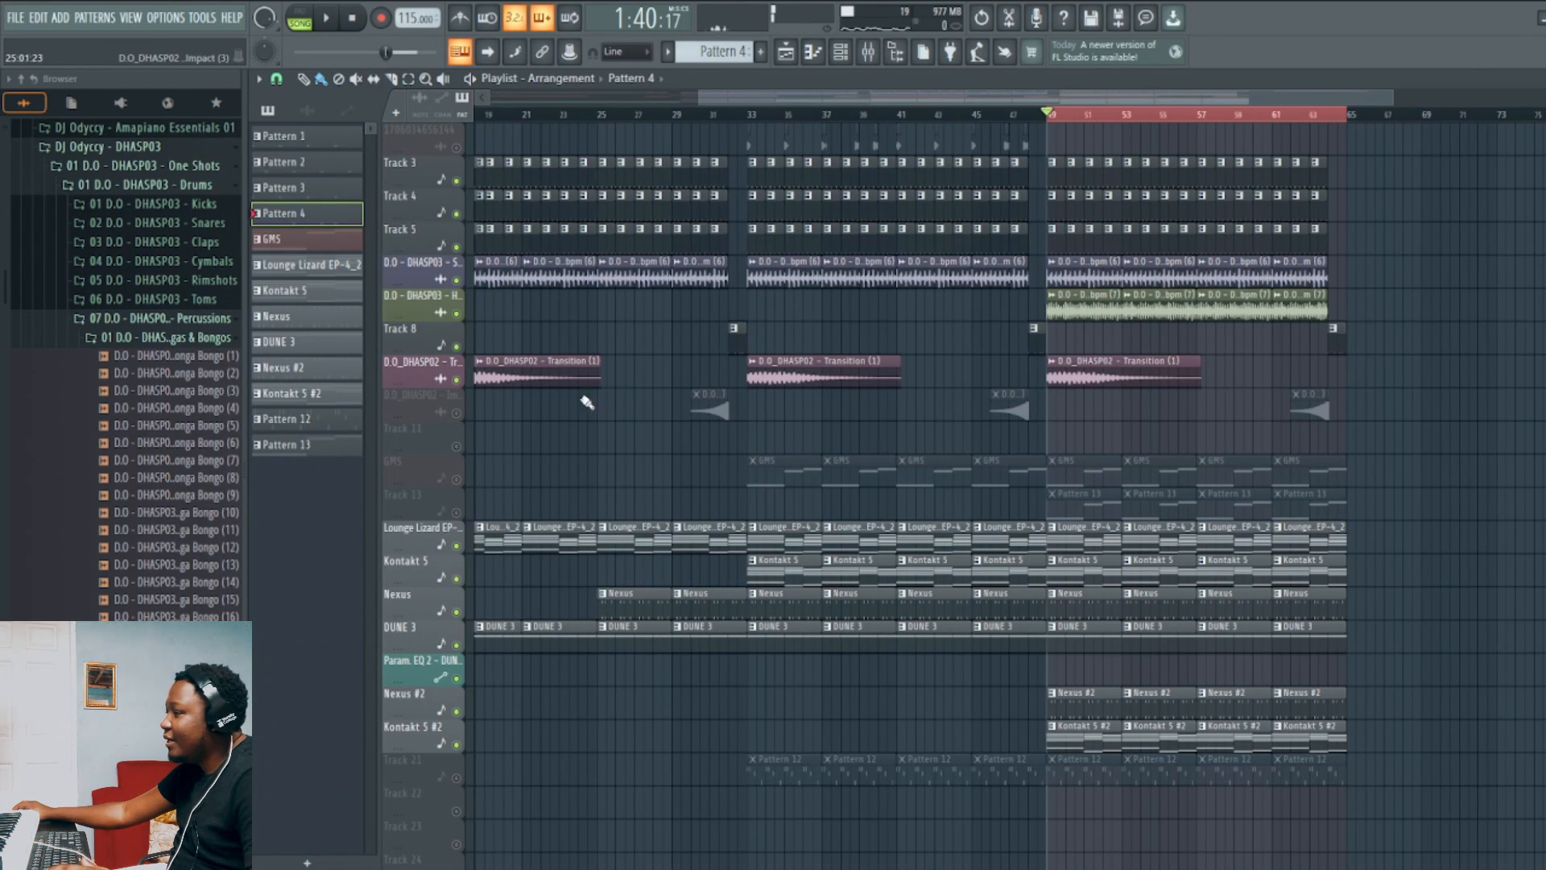
Unmute the D.O_DHASP02 - Impact (3) track and play the arrangement from bar 47.
click(456, 414)
click(1014, 116)
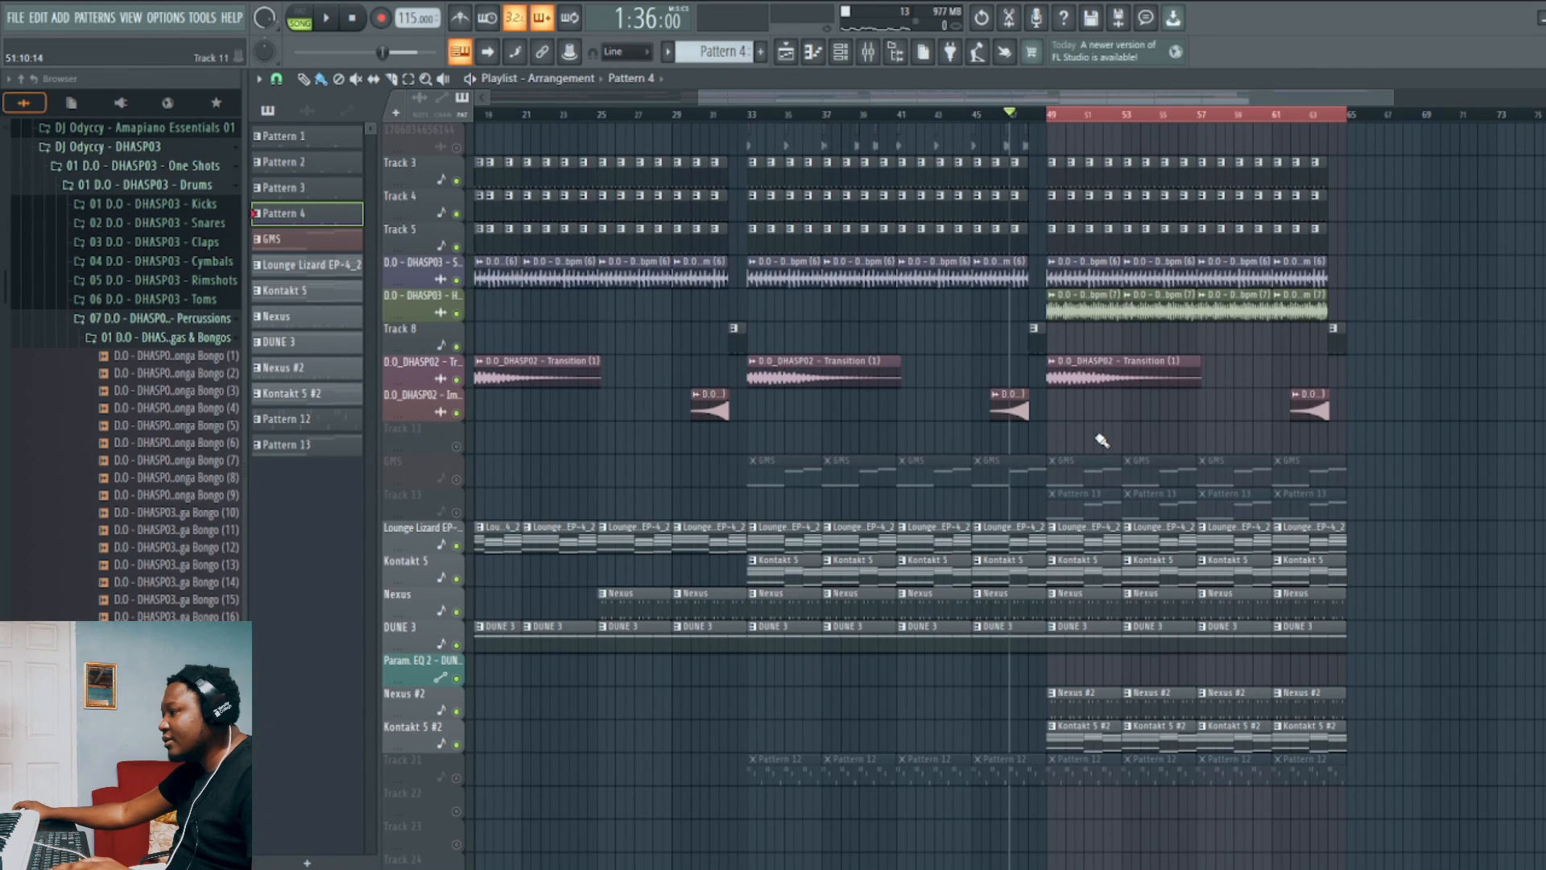
key(space)
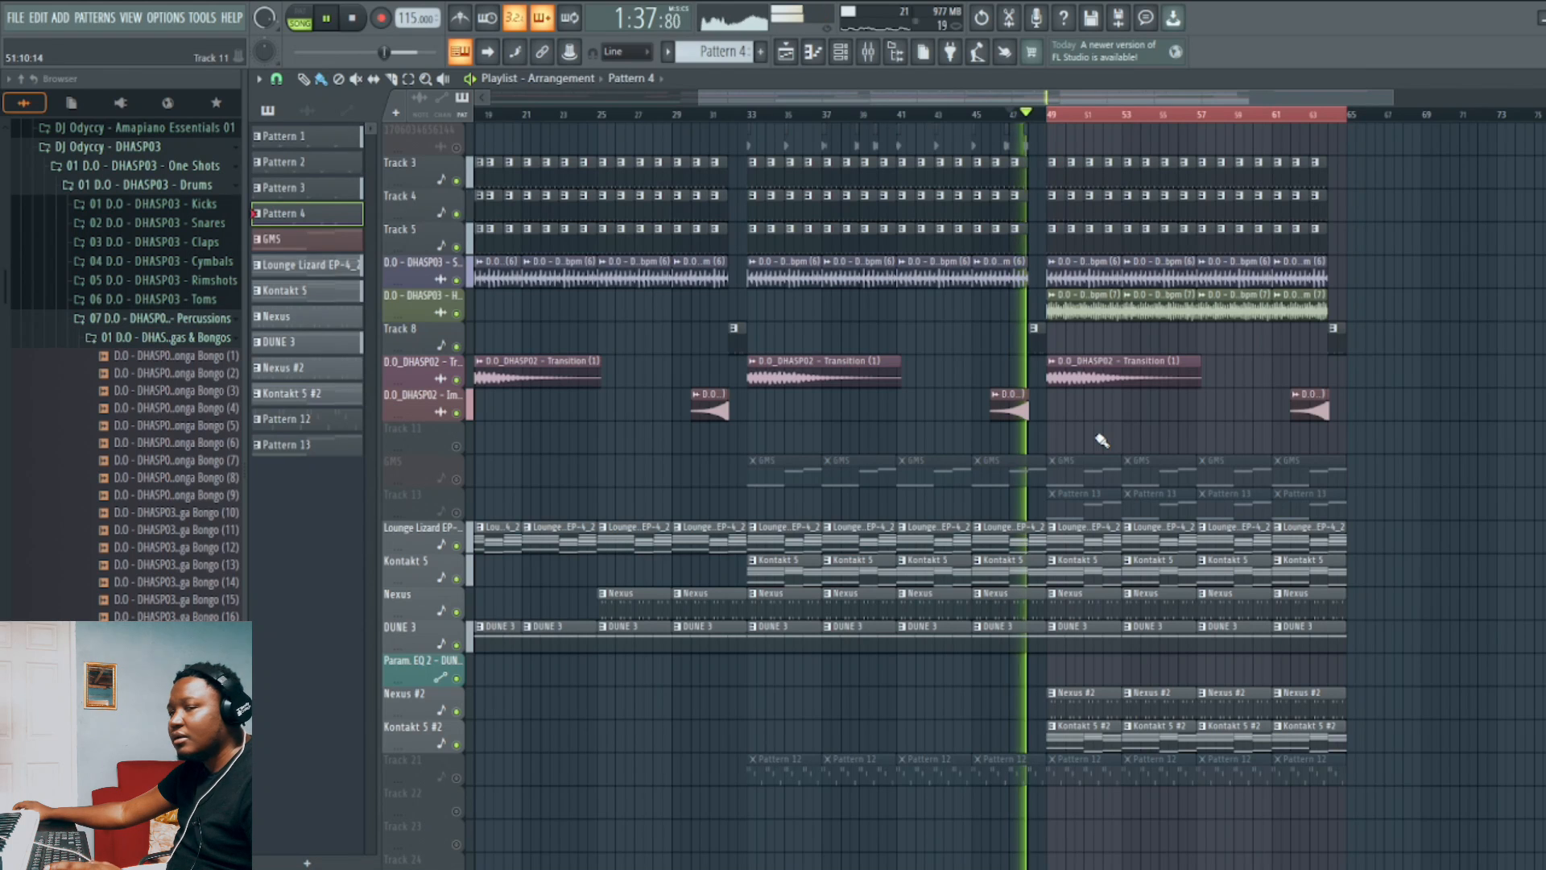
key(space)
Play the Impact (3) clip from bar 47 while examining its mixer track and the Fruity Delay 3 settings on it.
click(1008, 405)
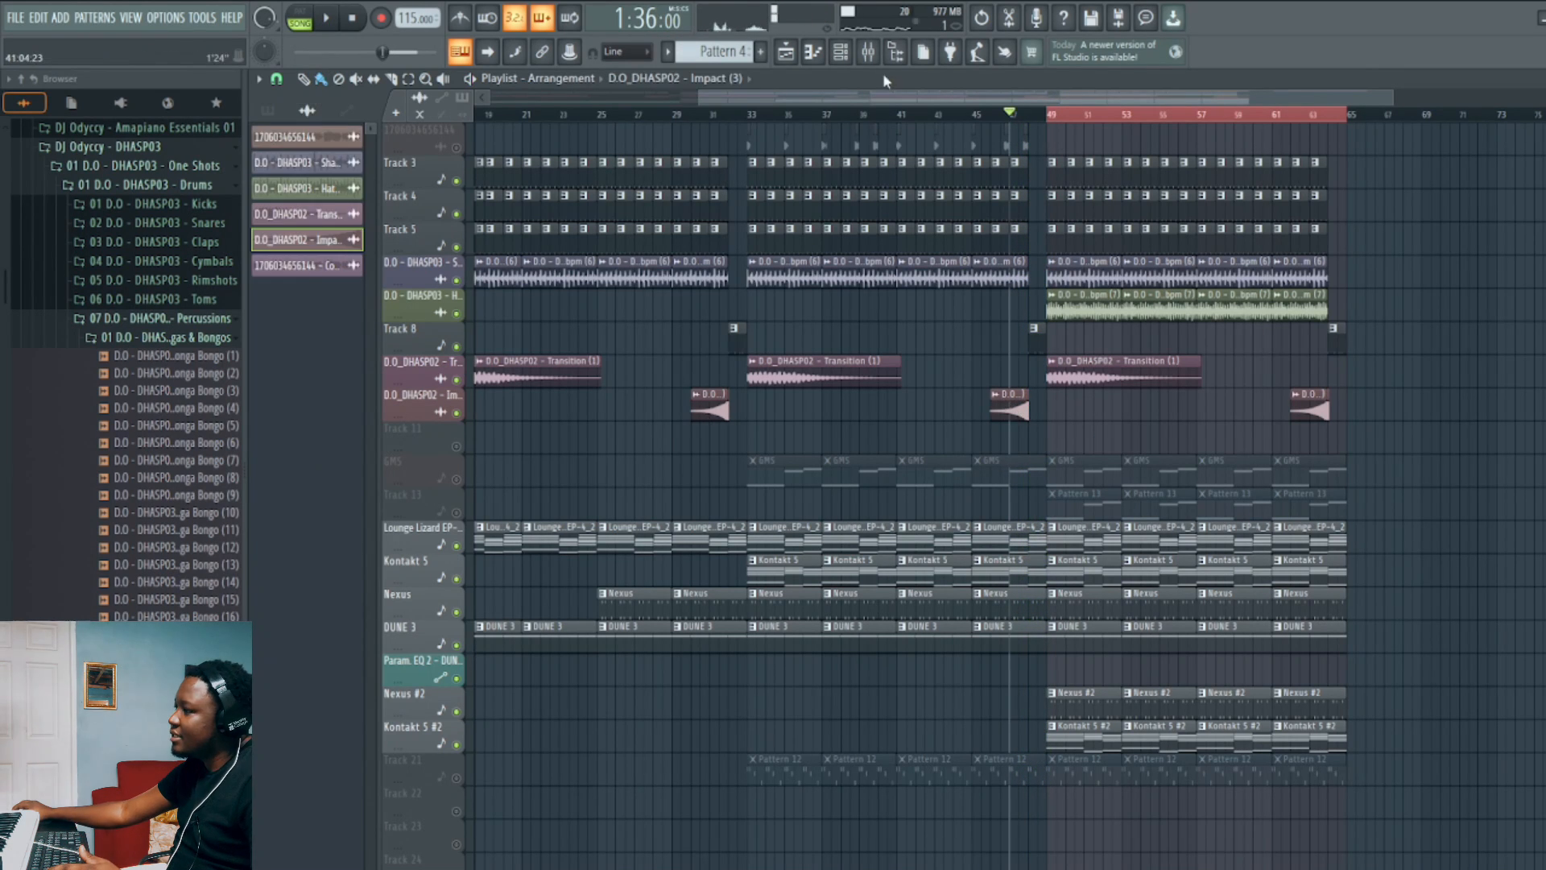
key(F9)
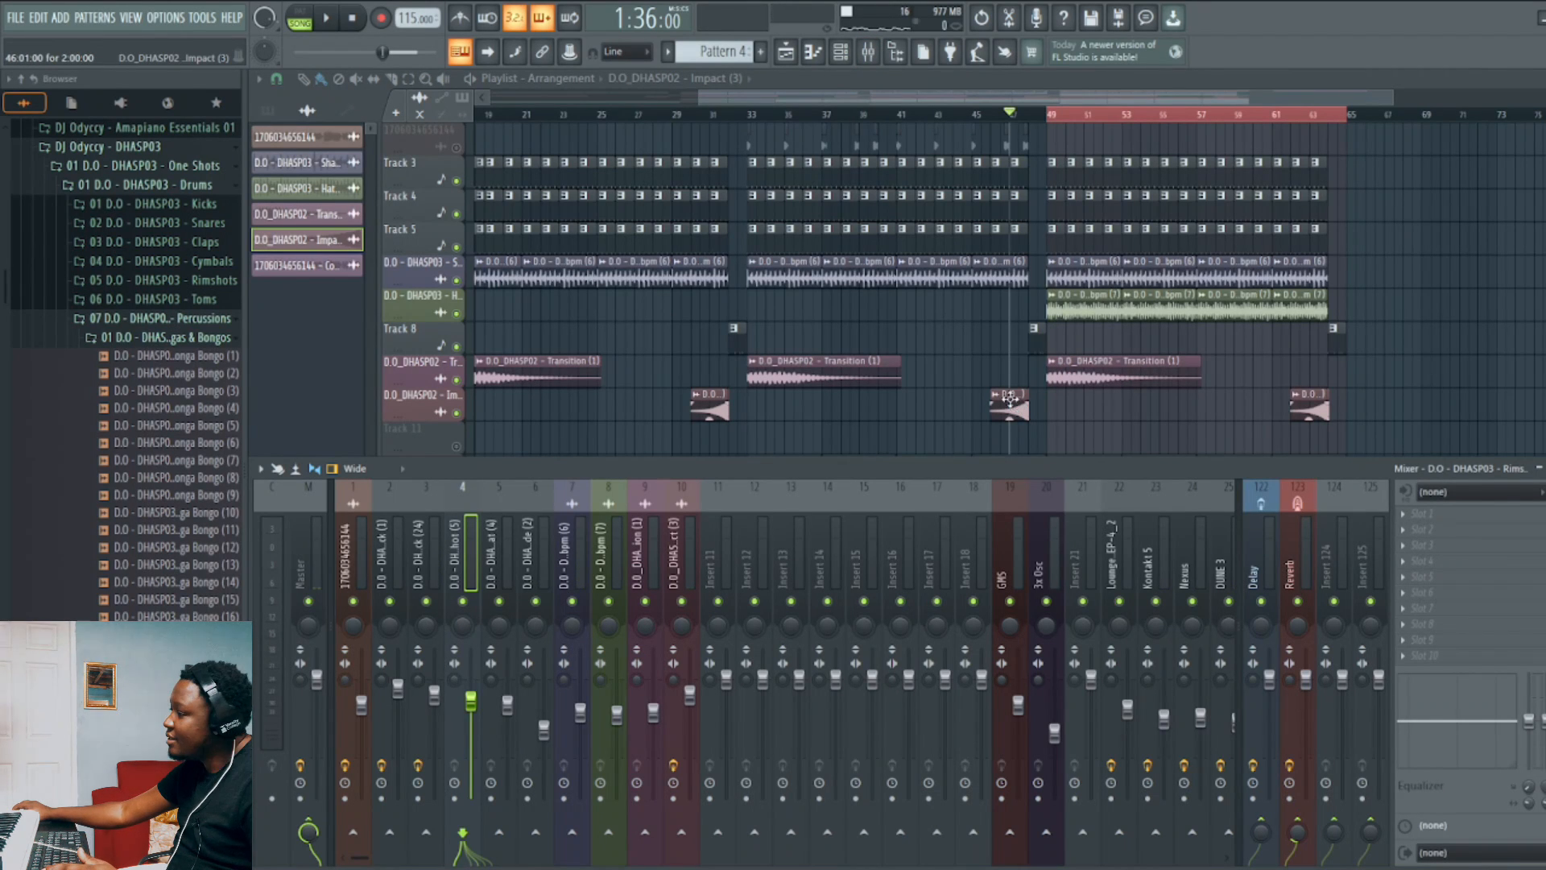
key(F9)
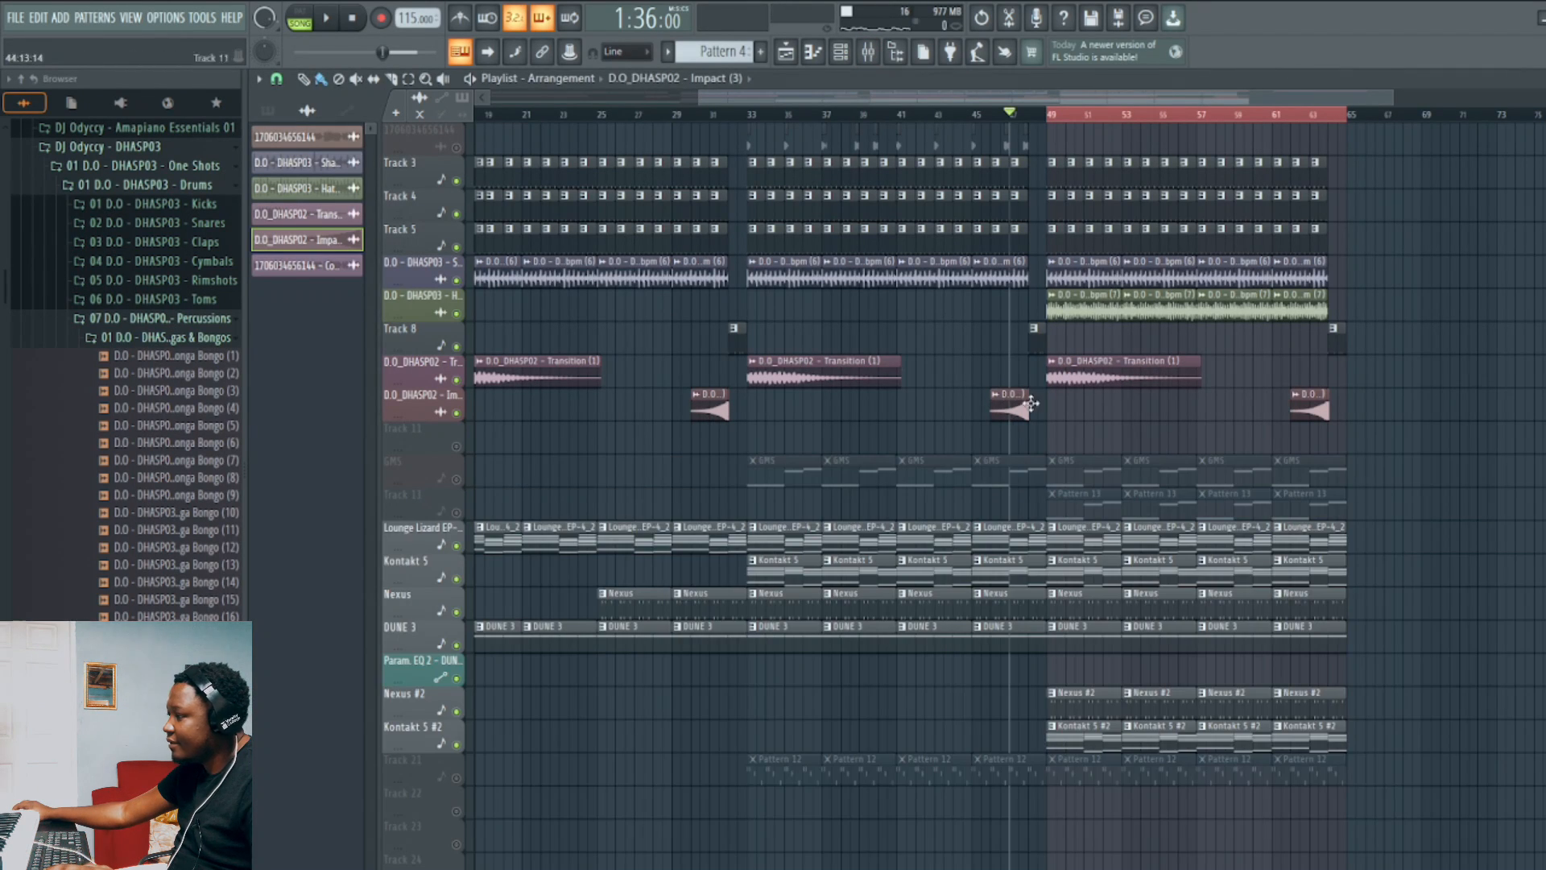
click(892, 63)
key(space)
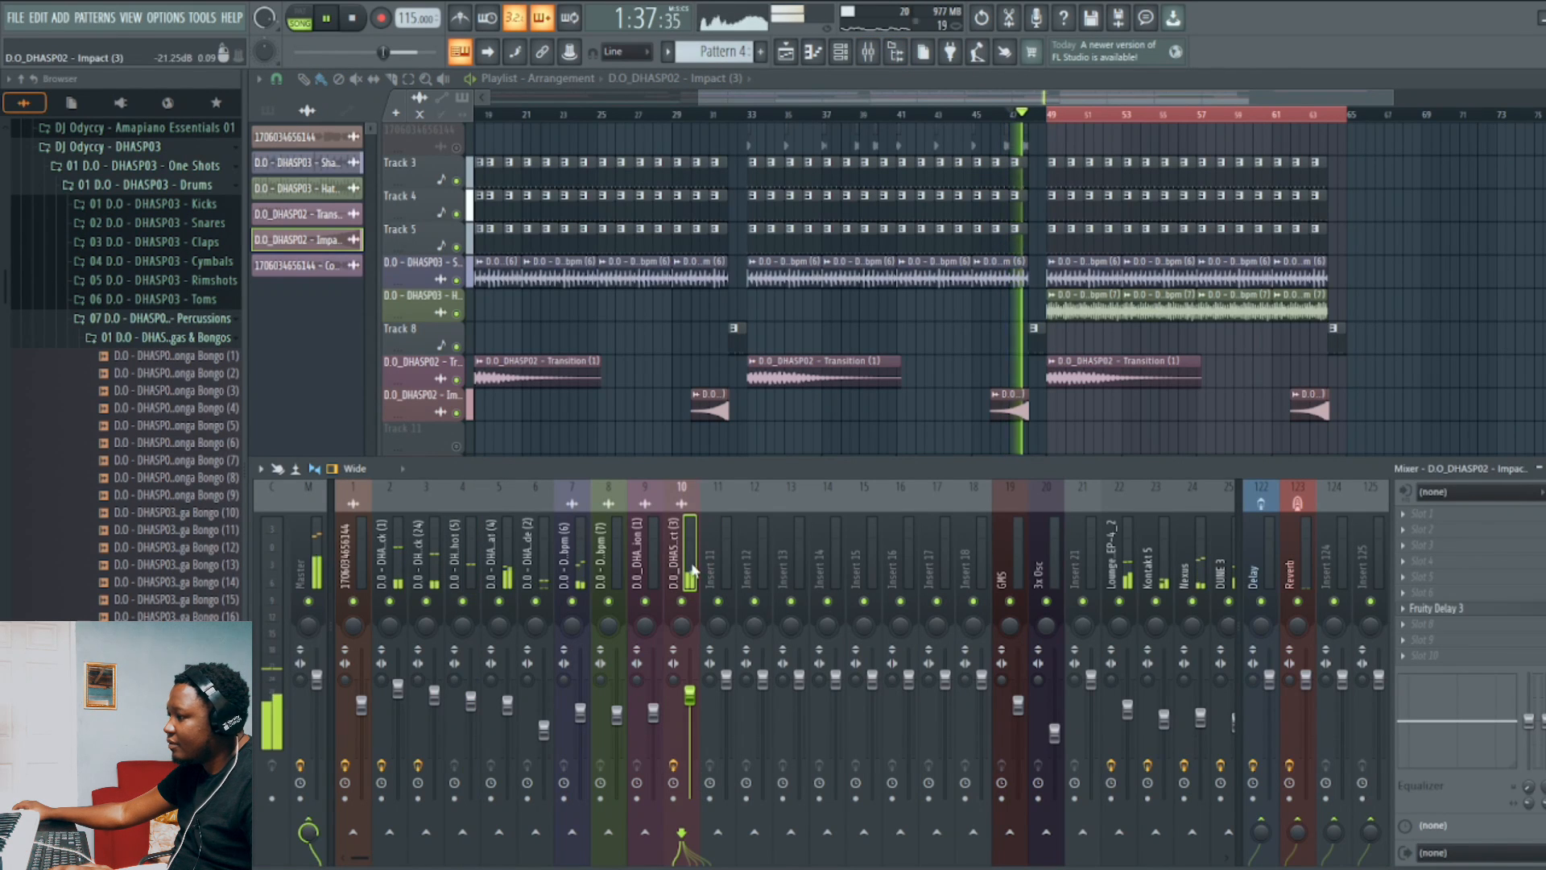
key(space)
click(1478, 610)
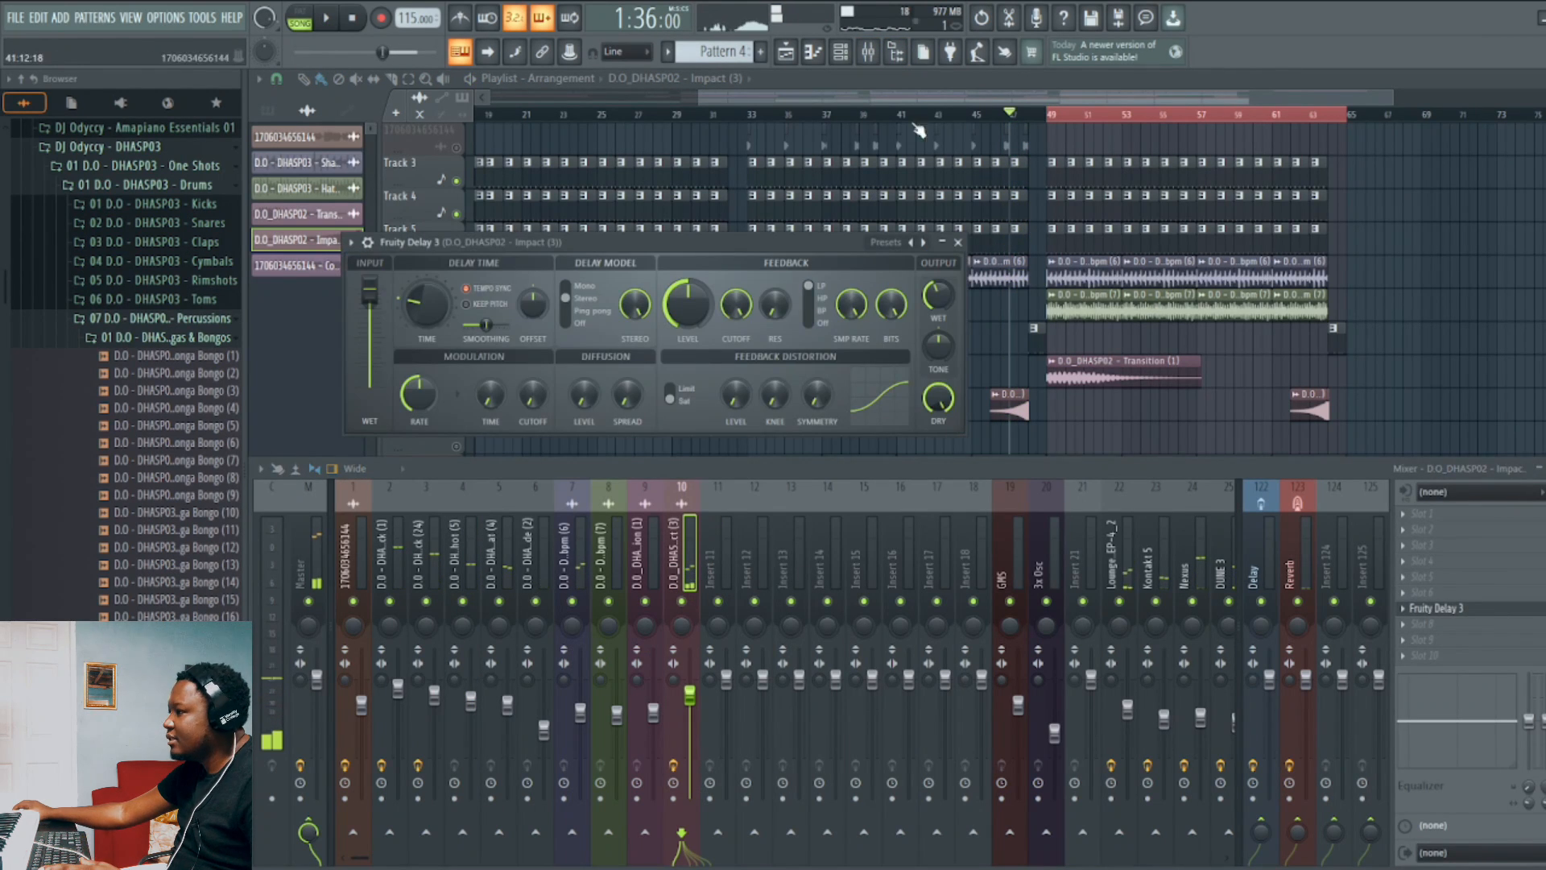
click(958, 242)
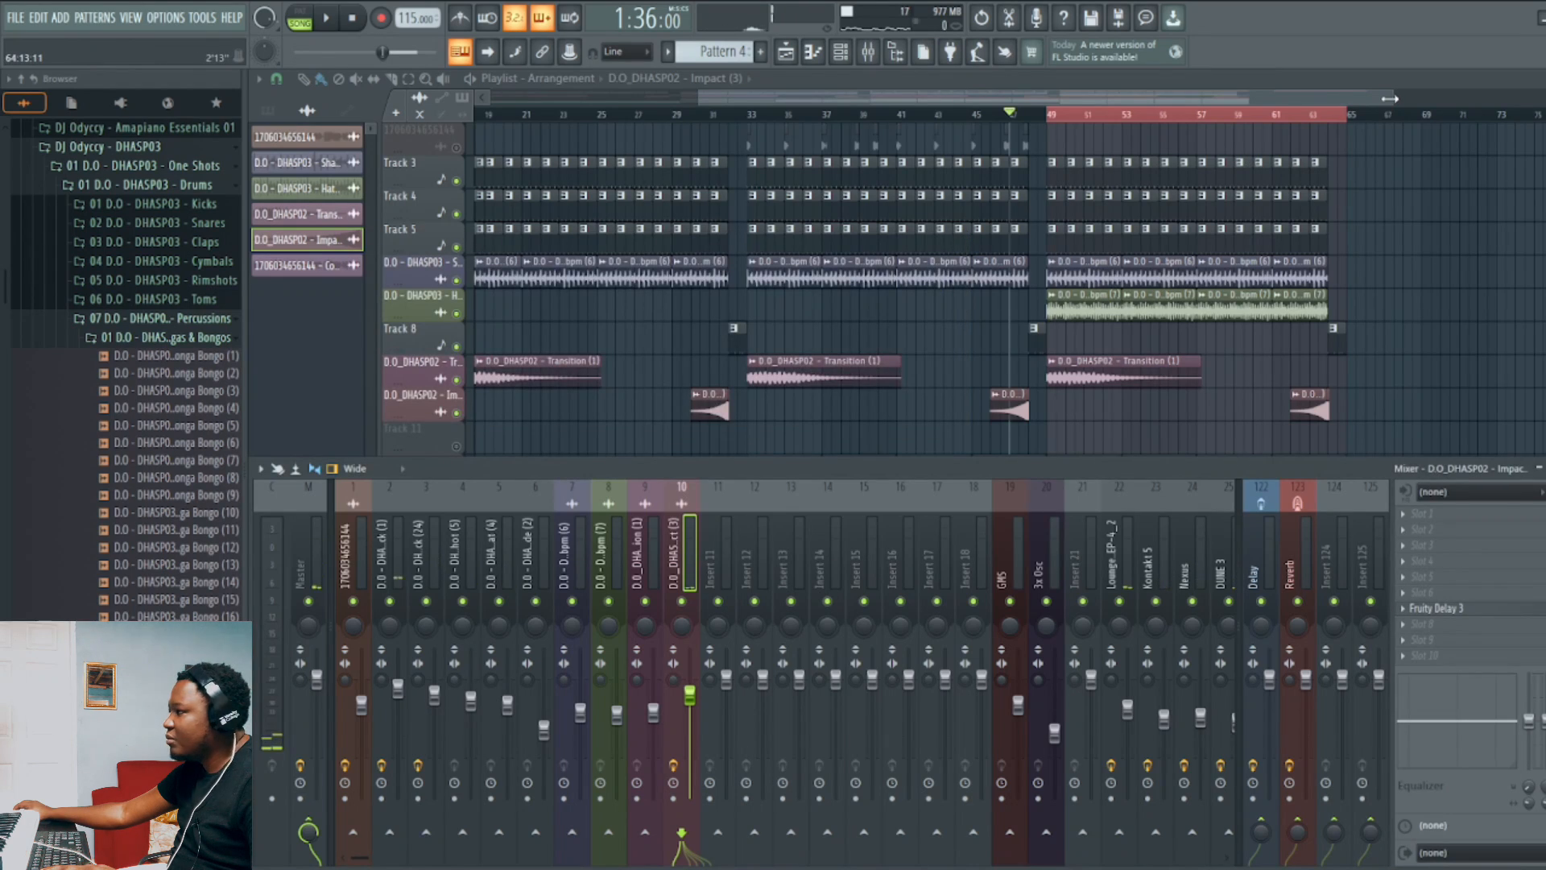
key(F9)
Move the longer Impact (3) slice starting at bar 30 onto Track 11 and return it to its original track.
drag(1389, 98, 906, 103)
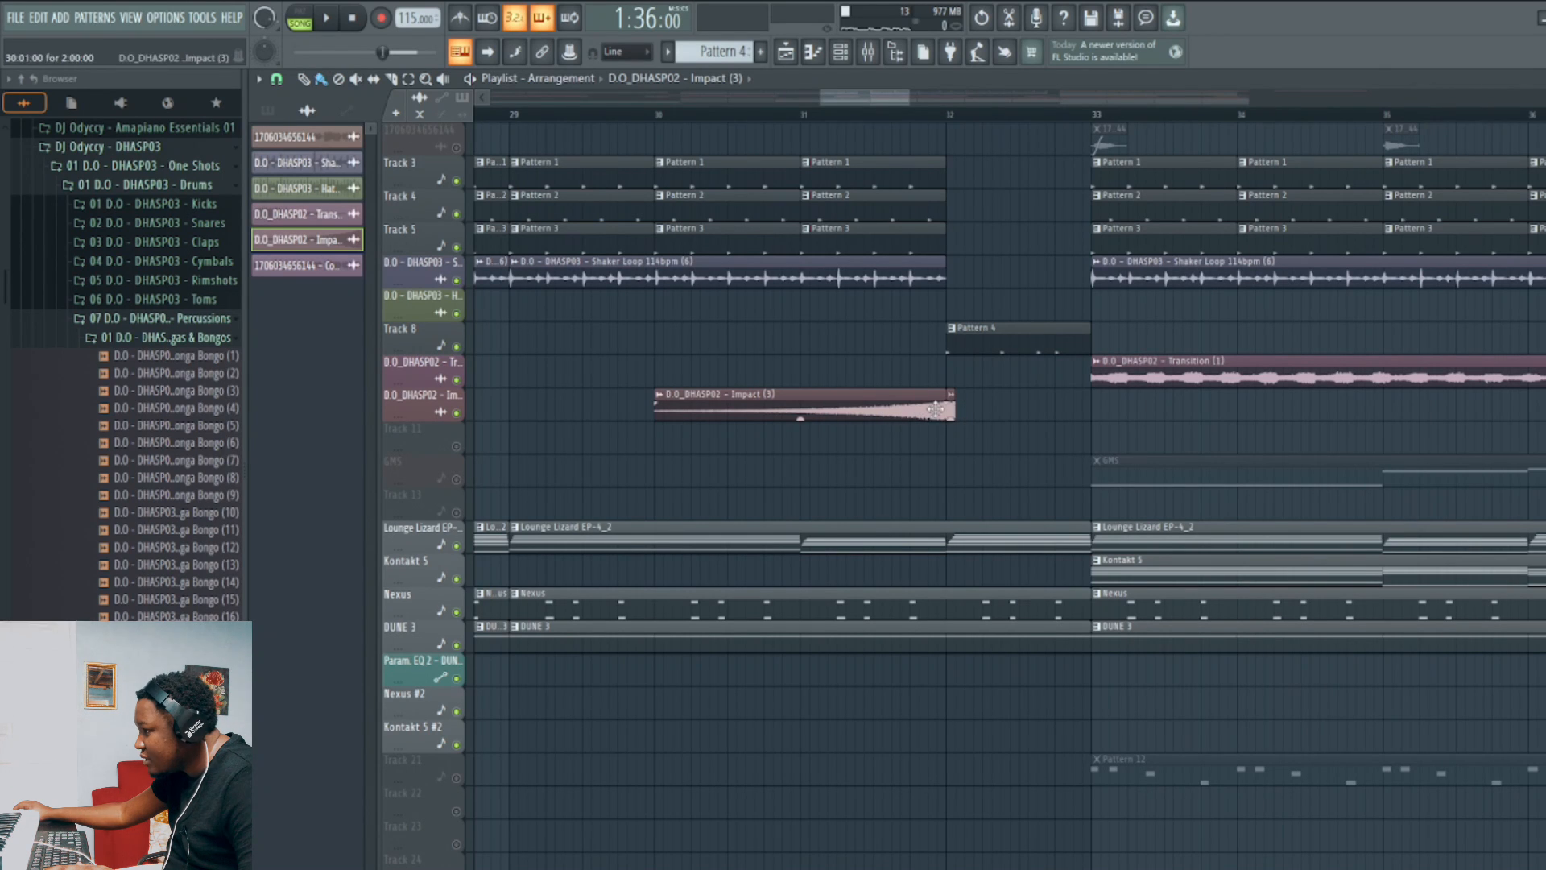
drag(928, 410, 923, 450)
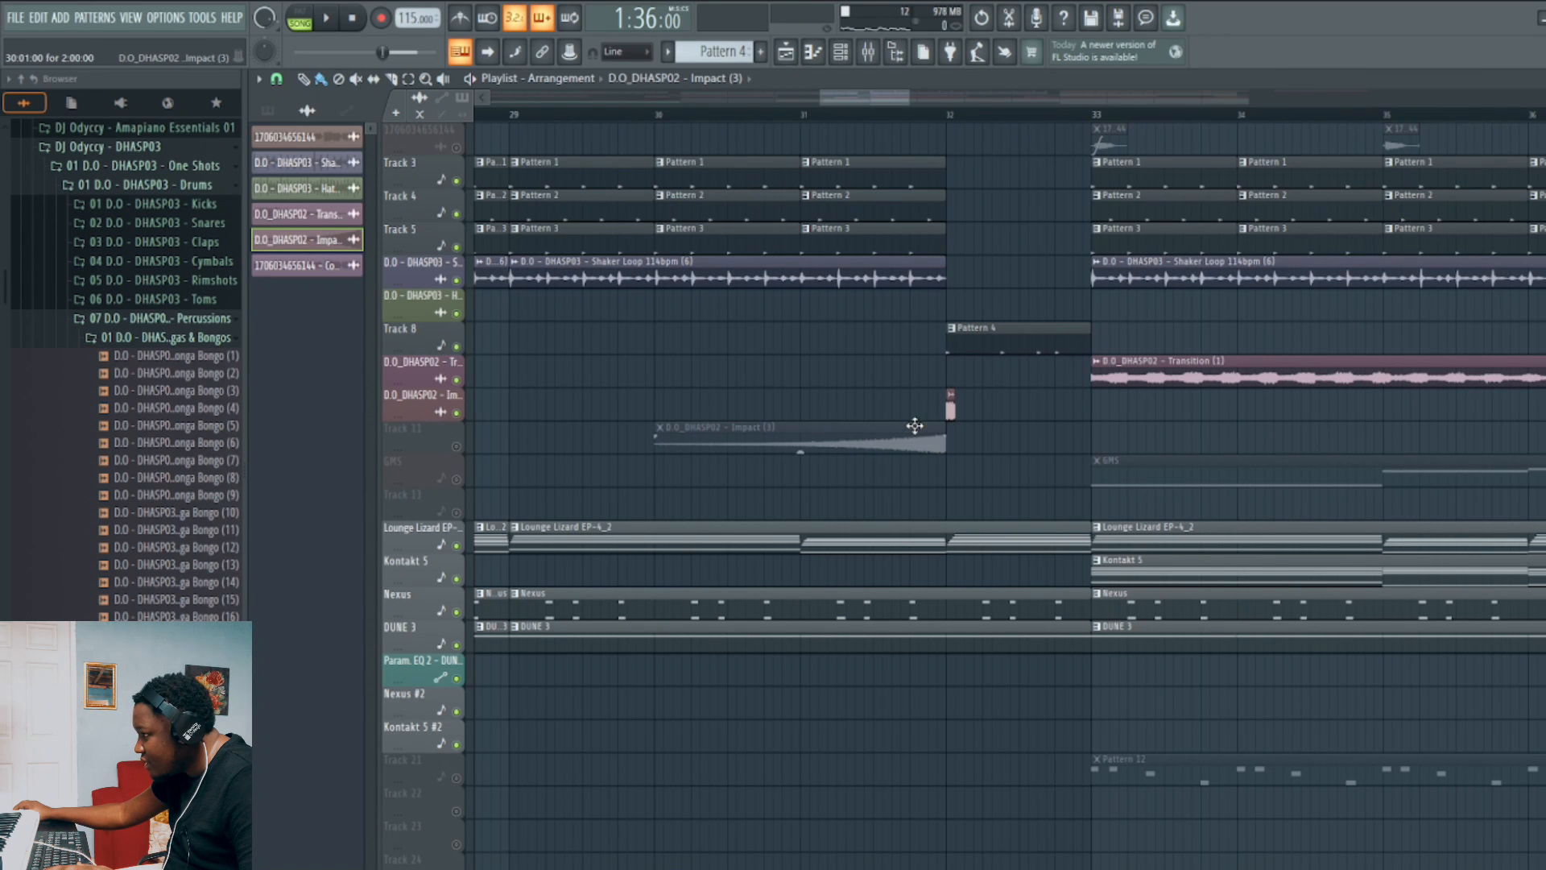
drag(914, 425, 915, 403)
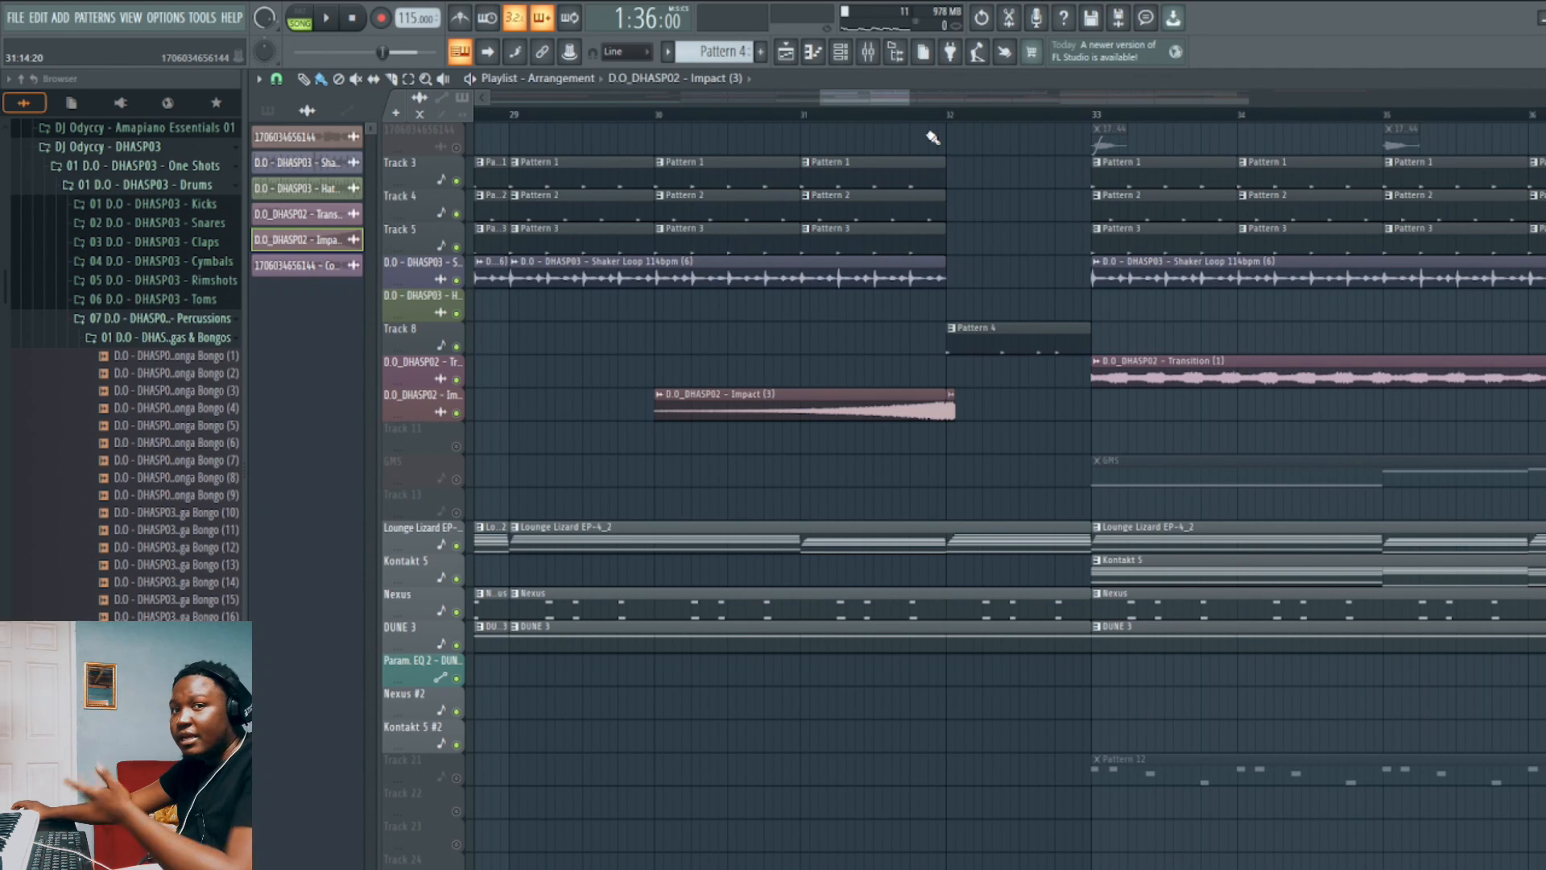
Play the arrangement from bar 47 to hear the Impact (3) transition leading towards bar 49.
key(space)
drag(872, 100, 1081, 115)
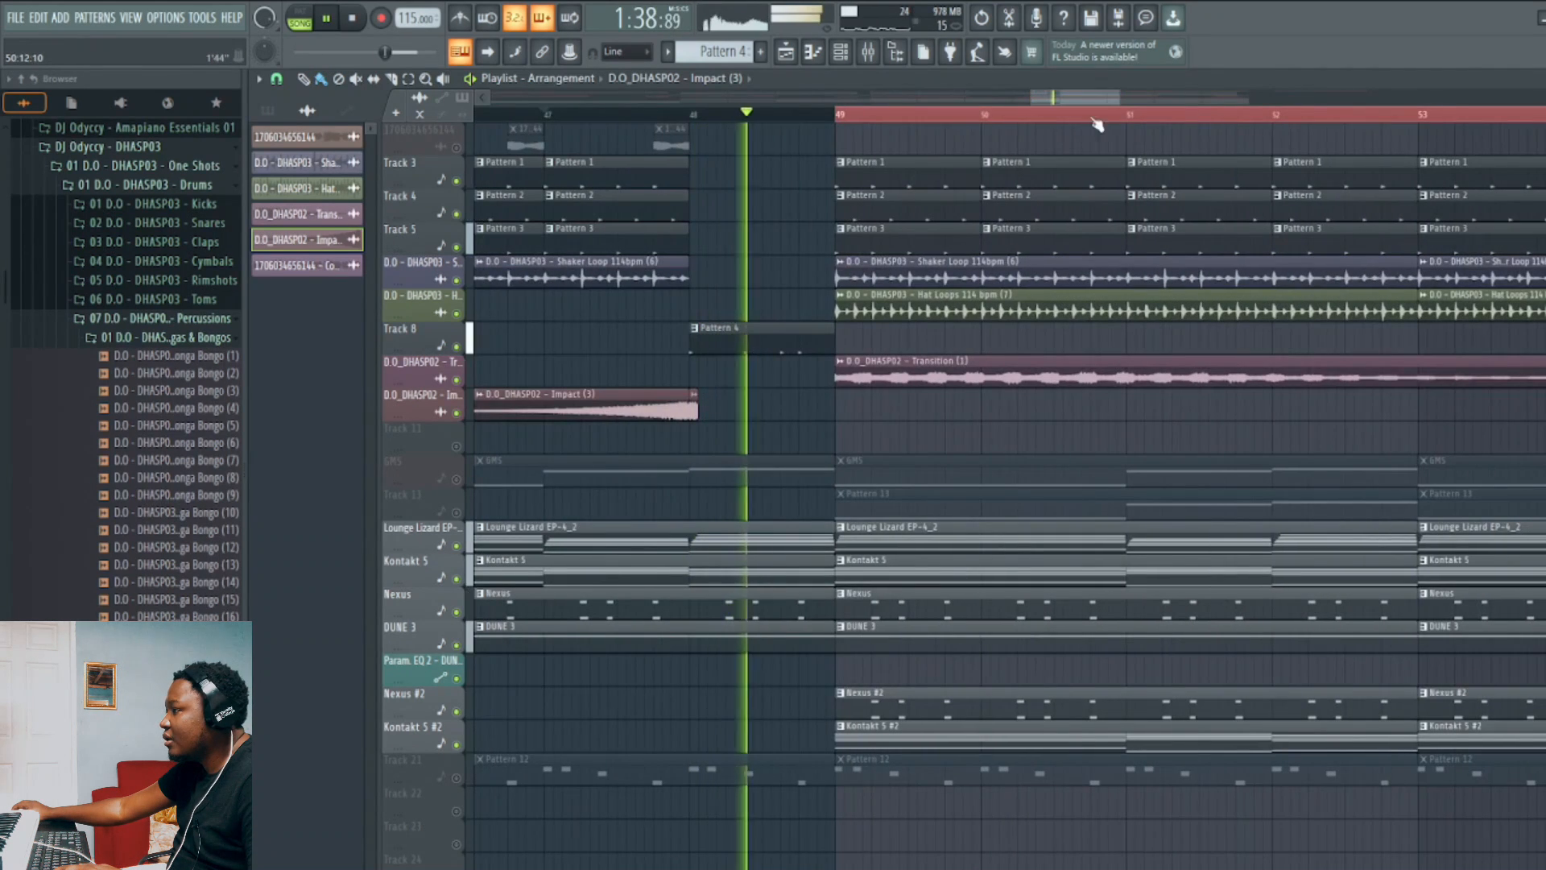
key(F5)
key(space)
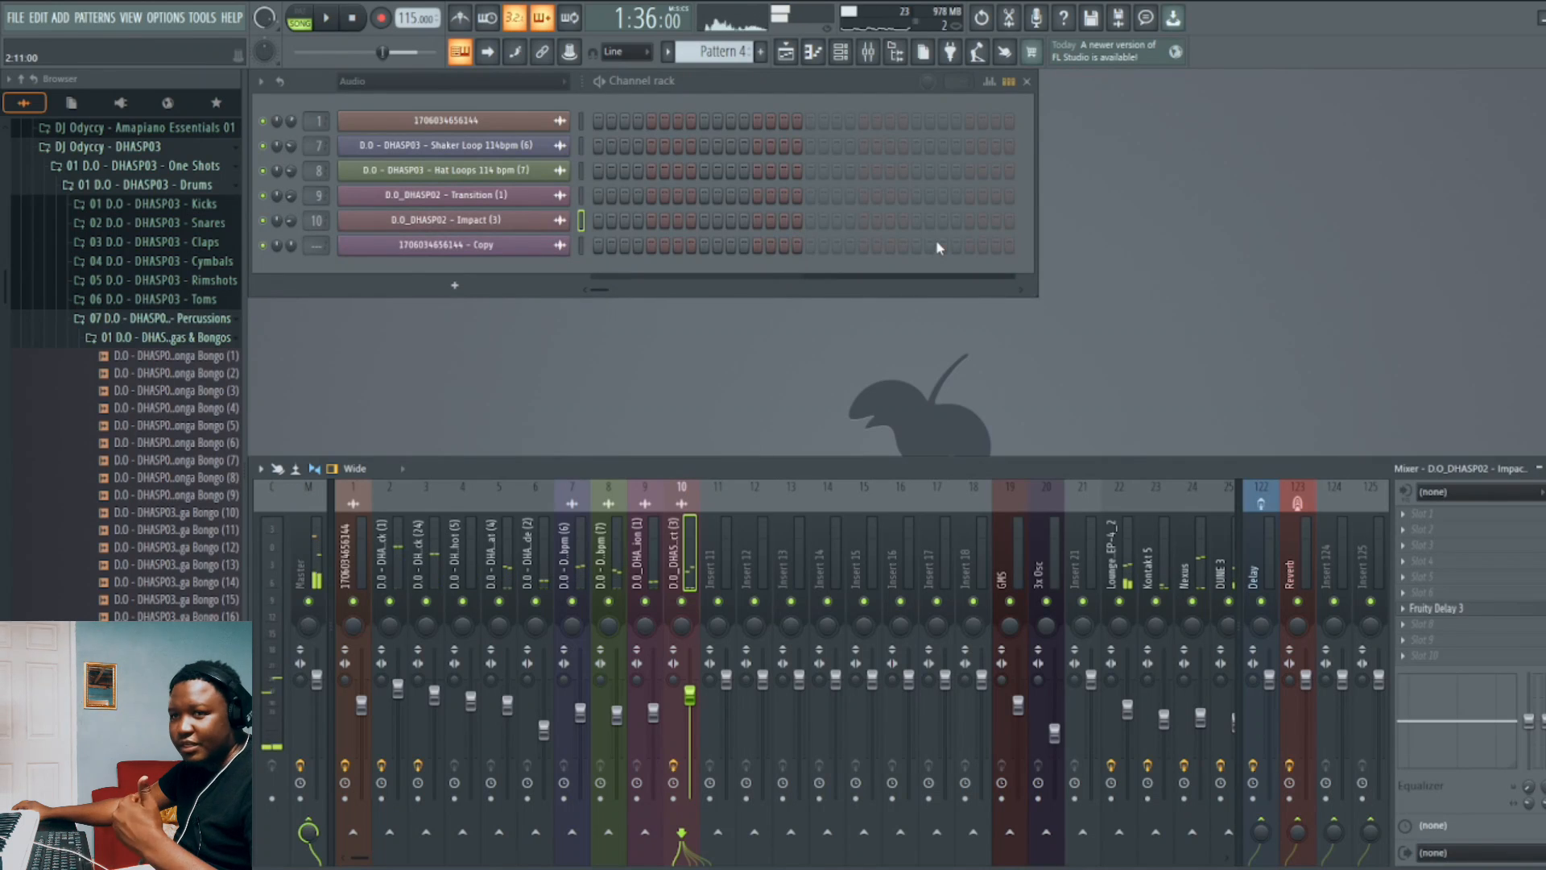
click(787, 53)
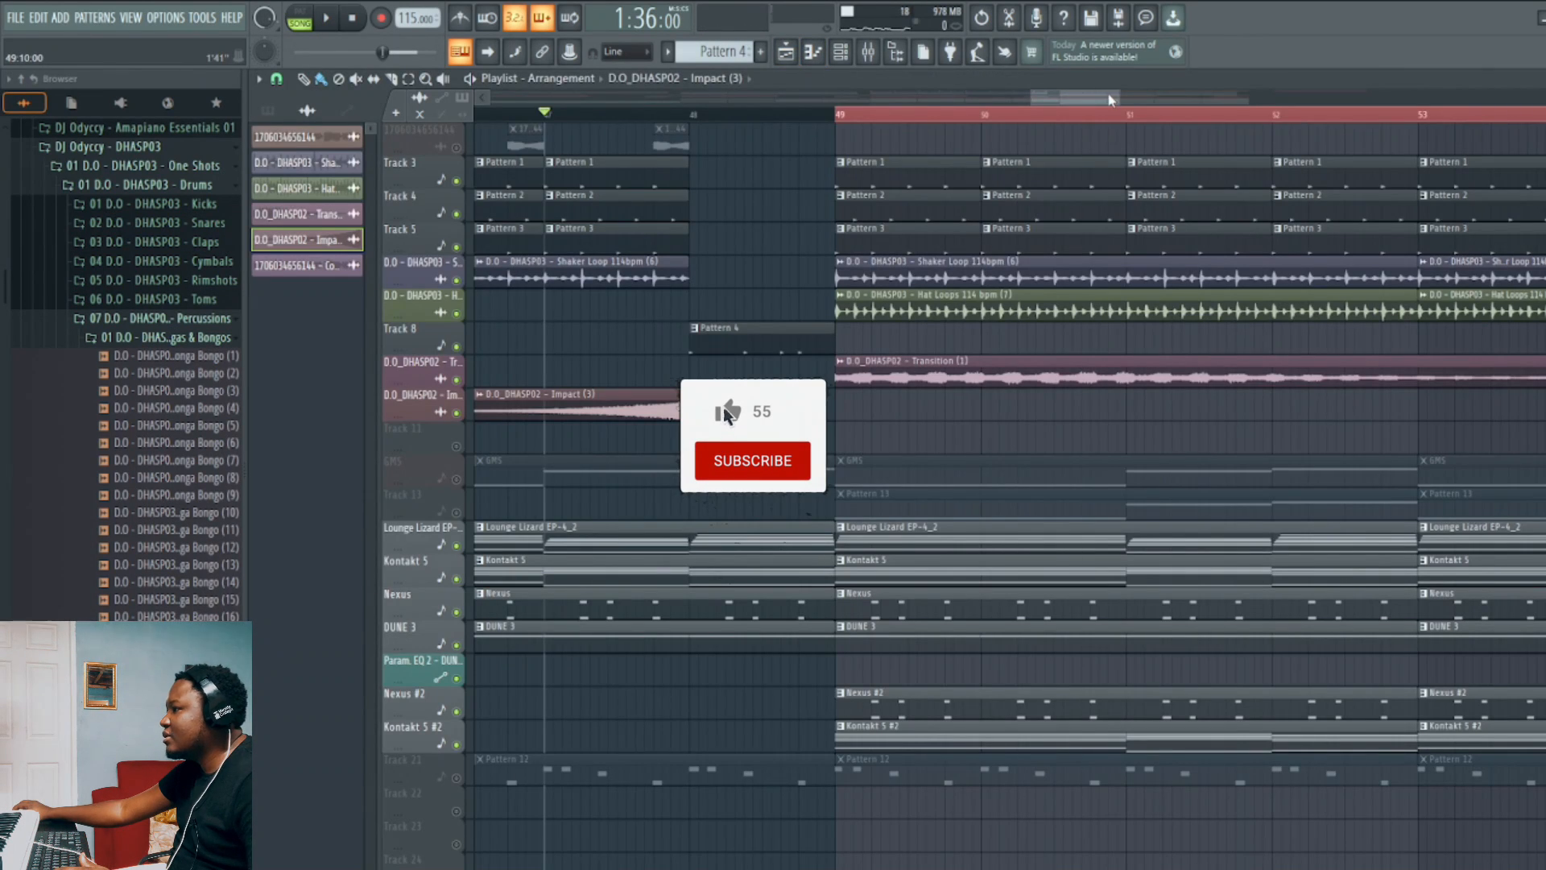
Unmute the GMS track in the playlist and play the arrangement from bar 49.
drag(1118, 98, 1369, 98)
drag(1037, 105, 629, 98)
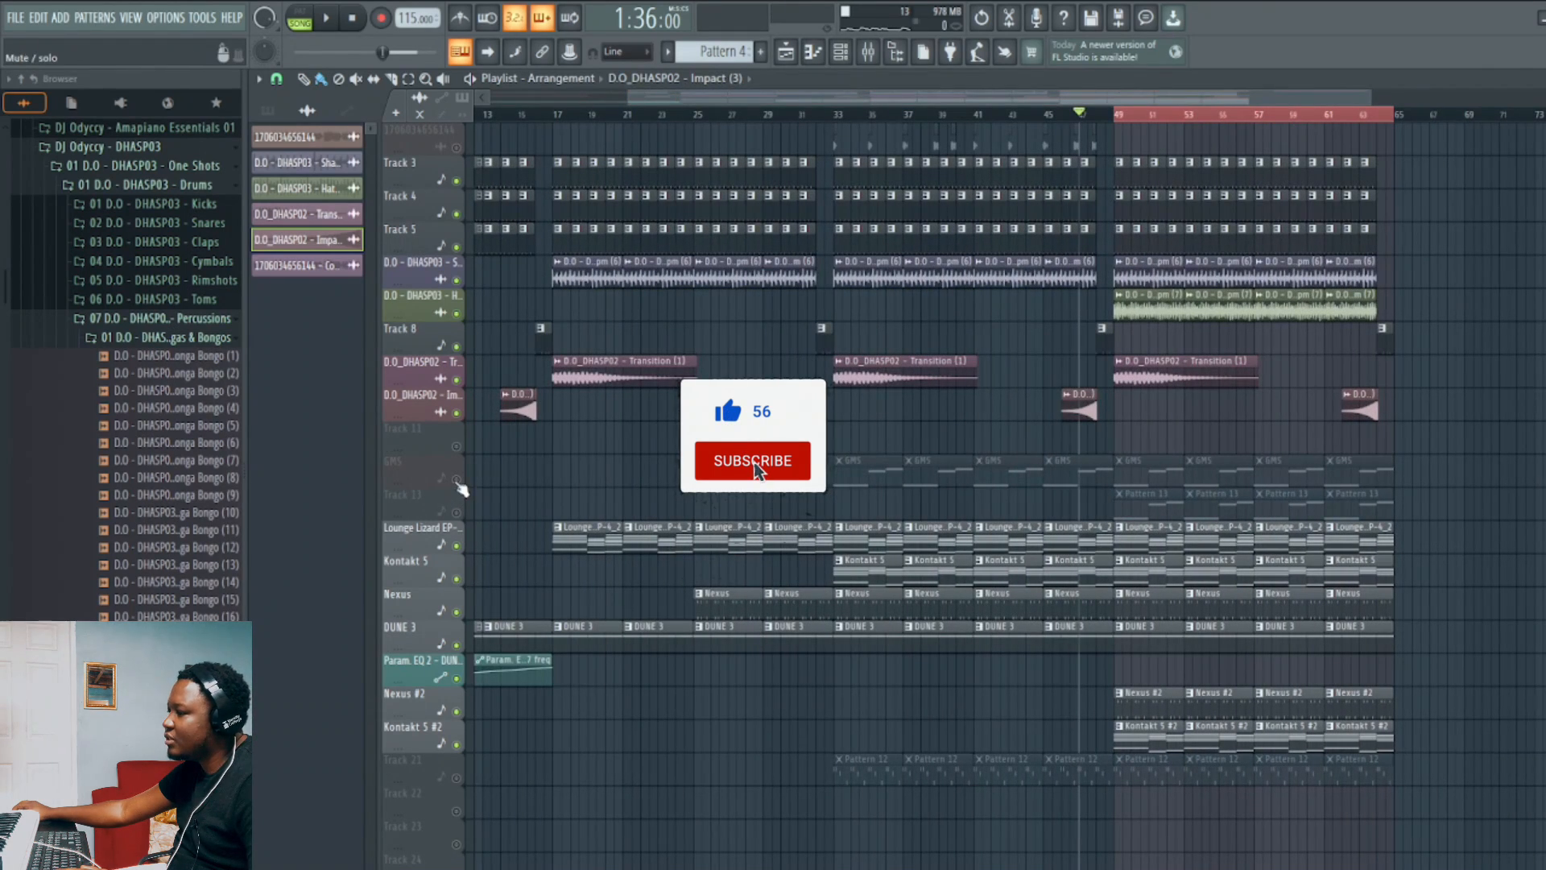
click(456, 480)
click(1116, 118)
key(space)
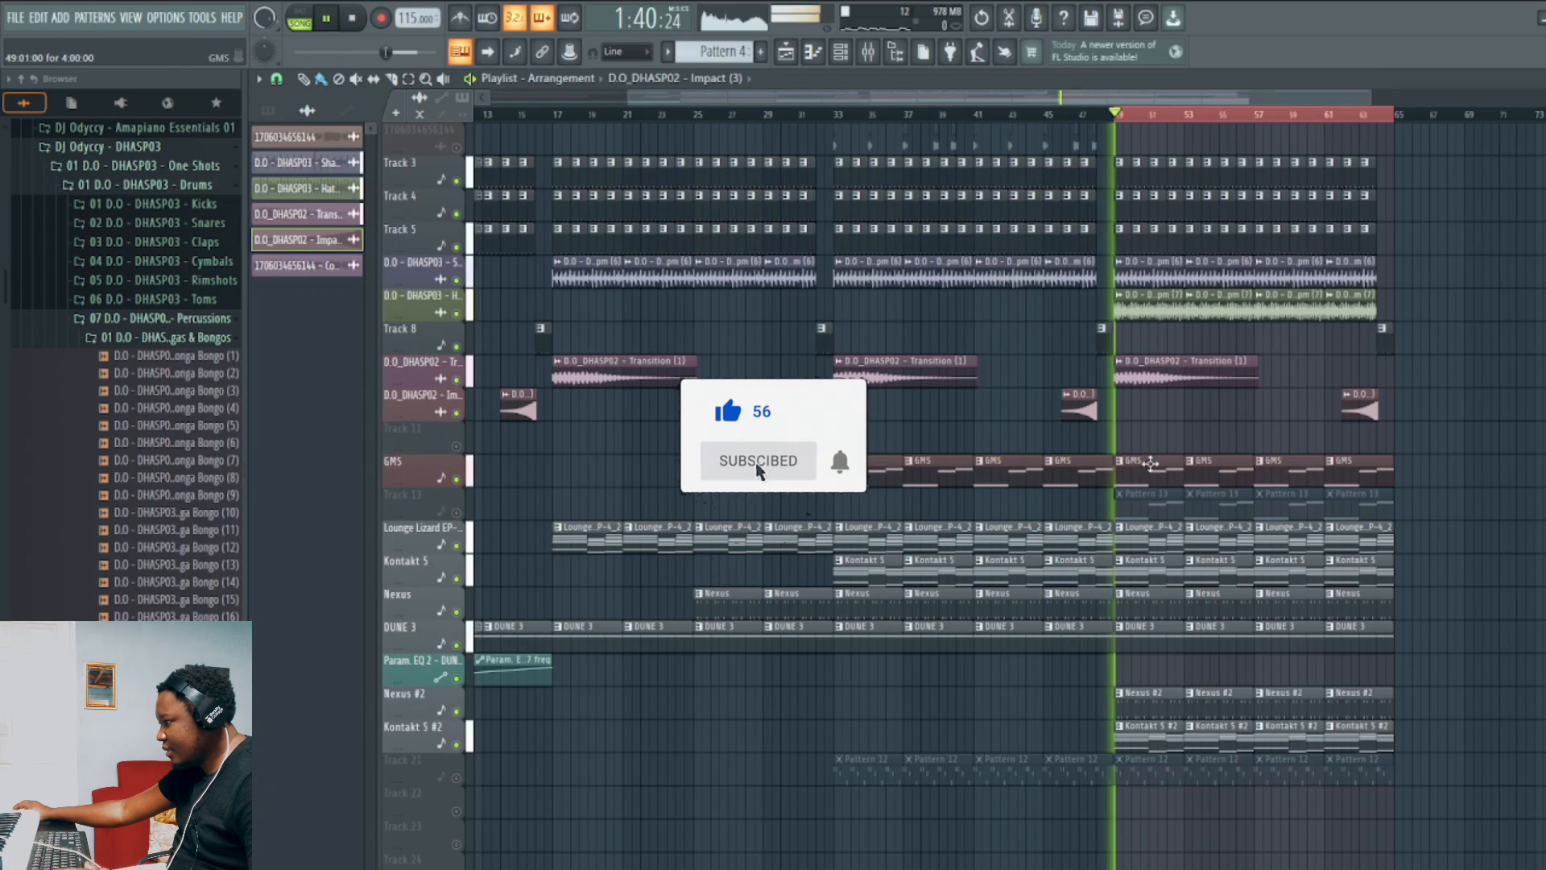
Examine the GMS channel's synthesizer settings and selected program while the arrangement plays, and close the plugin.
click(1152, 463)
key(F9)
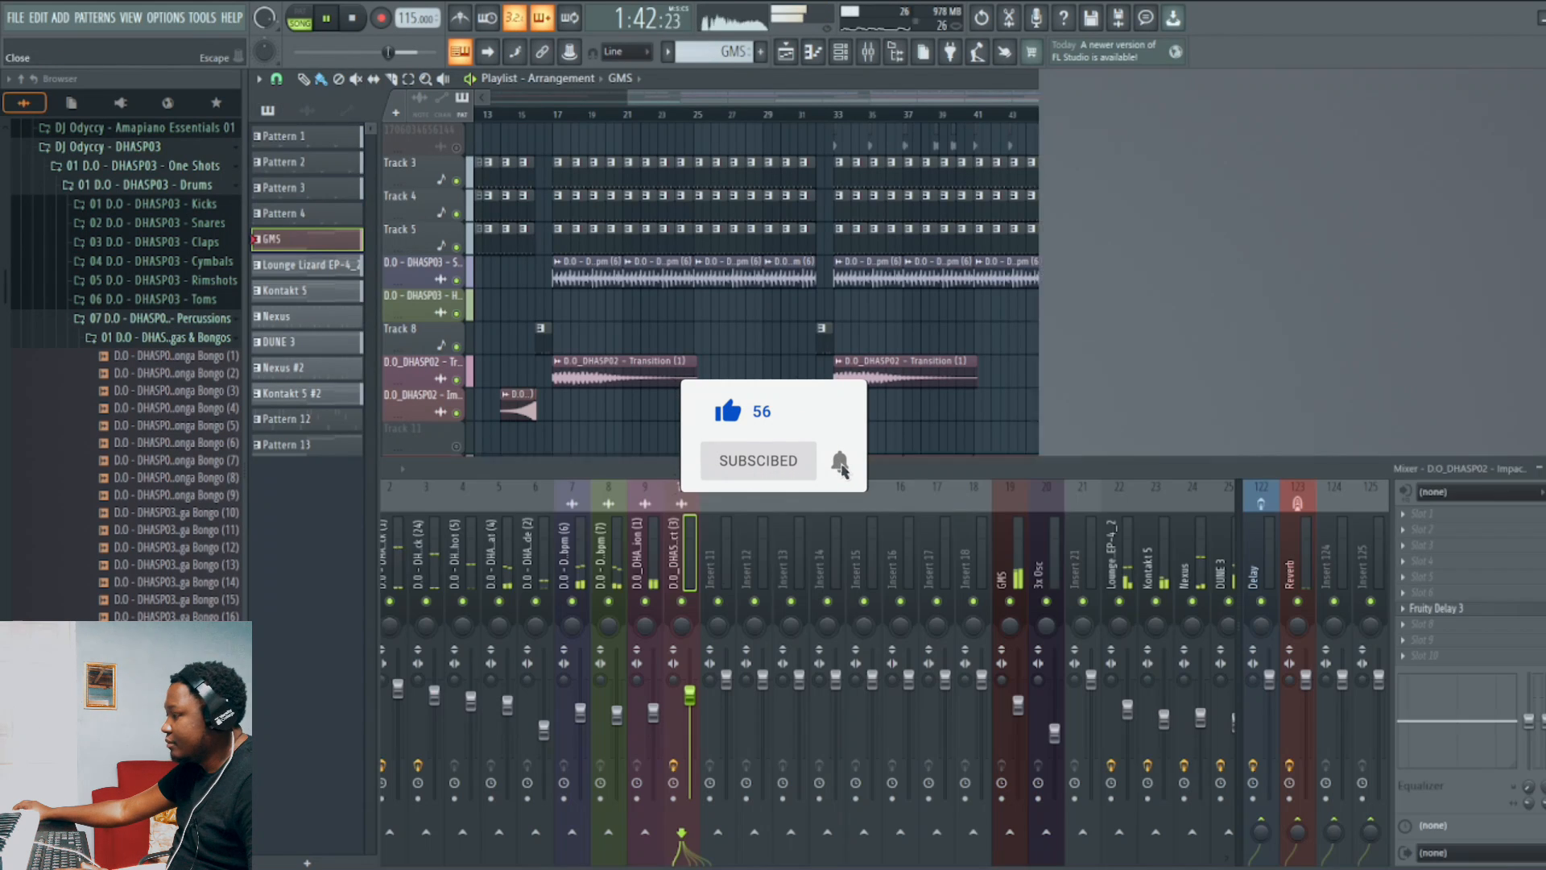
key(F6)
click(538, 251)
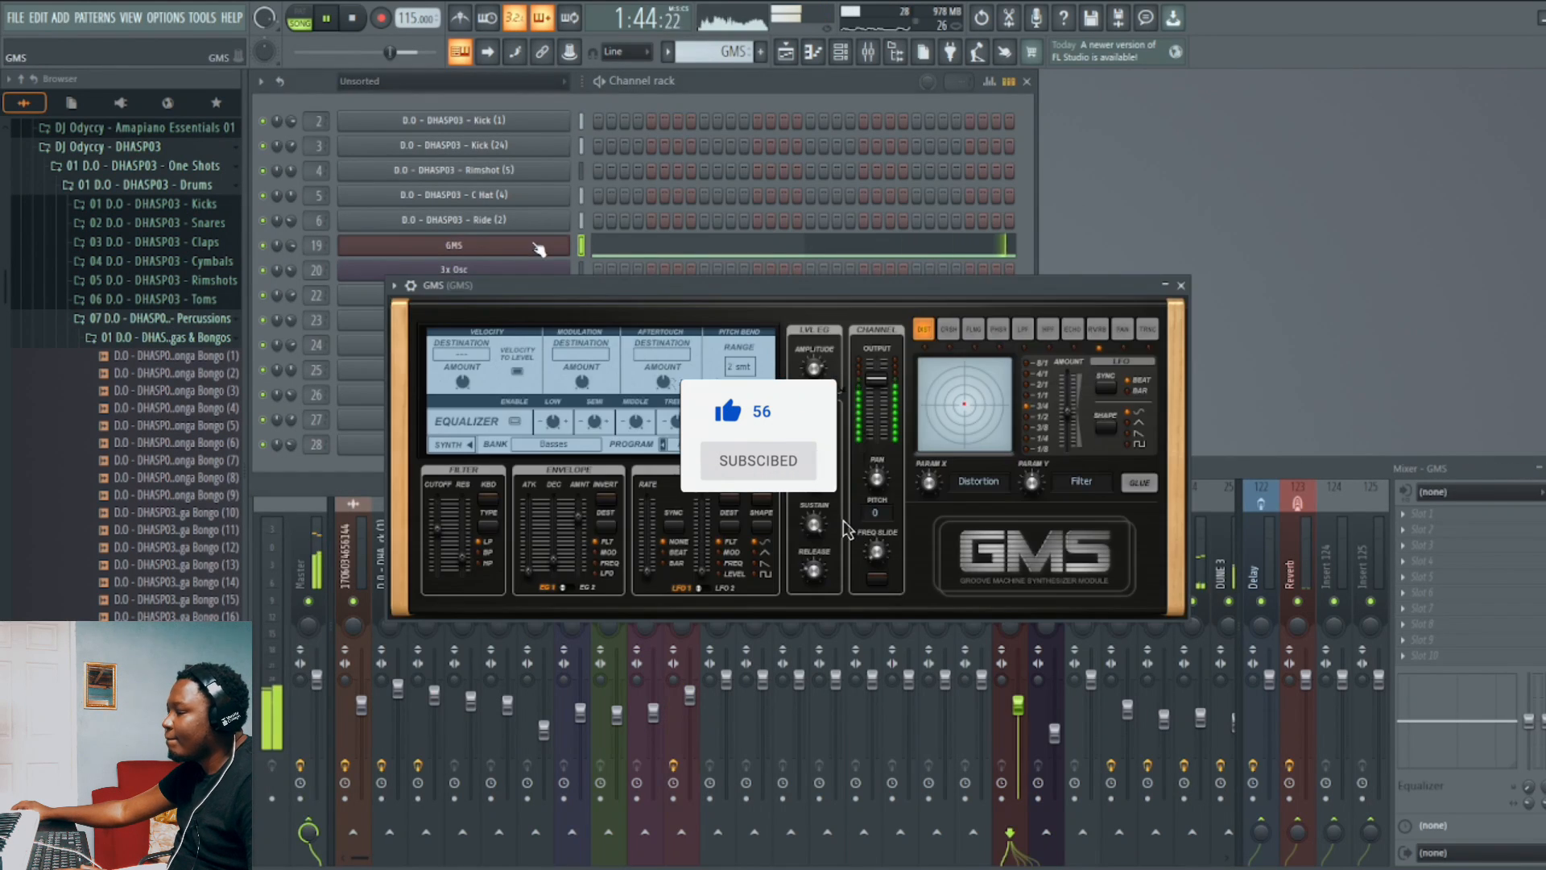
key(space)
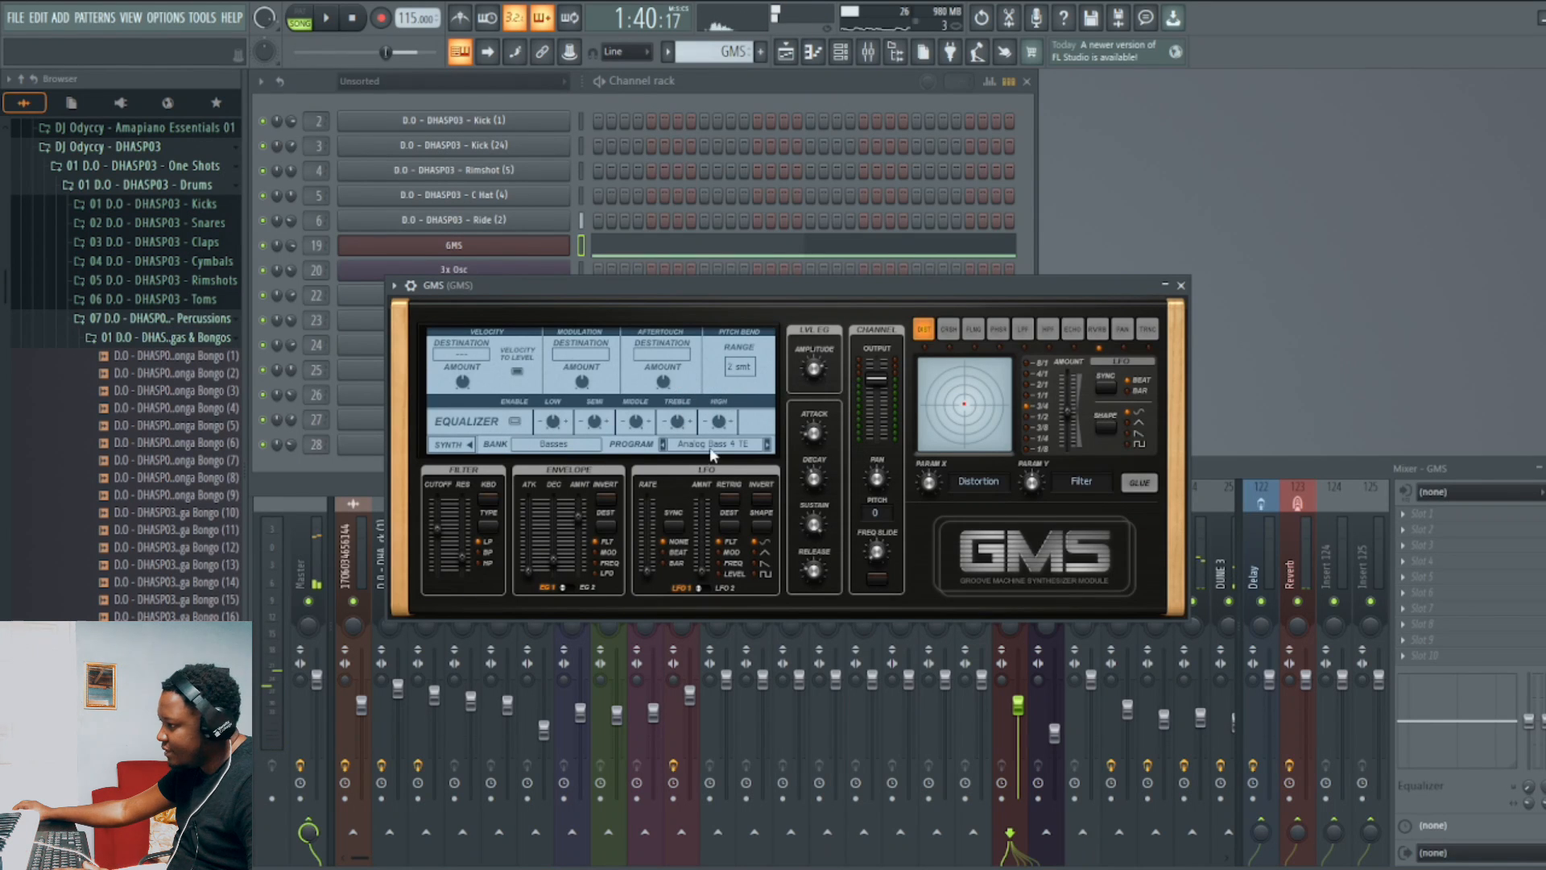
click(1181, 285)
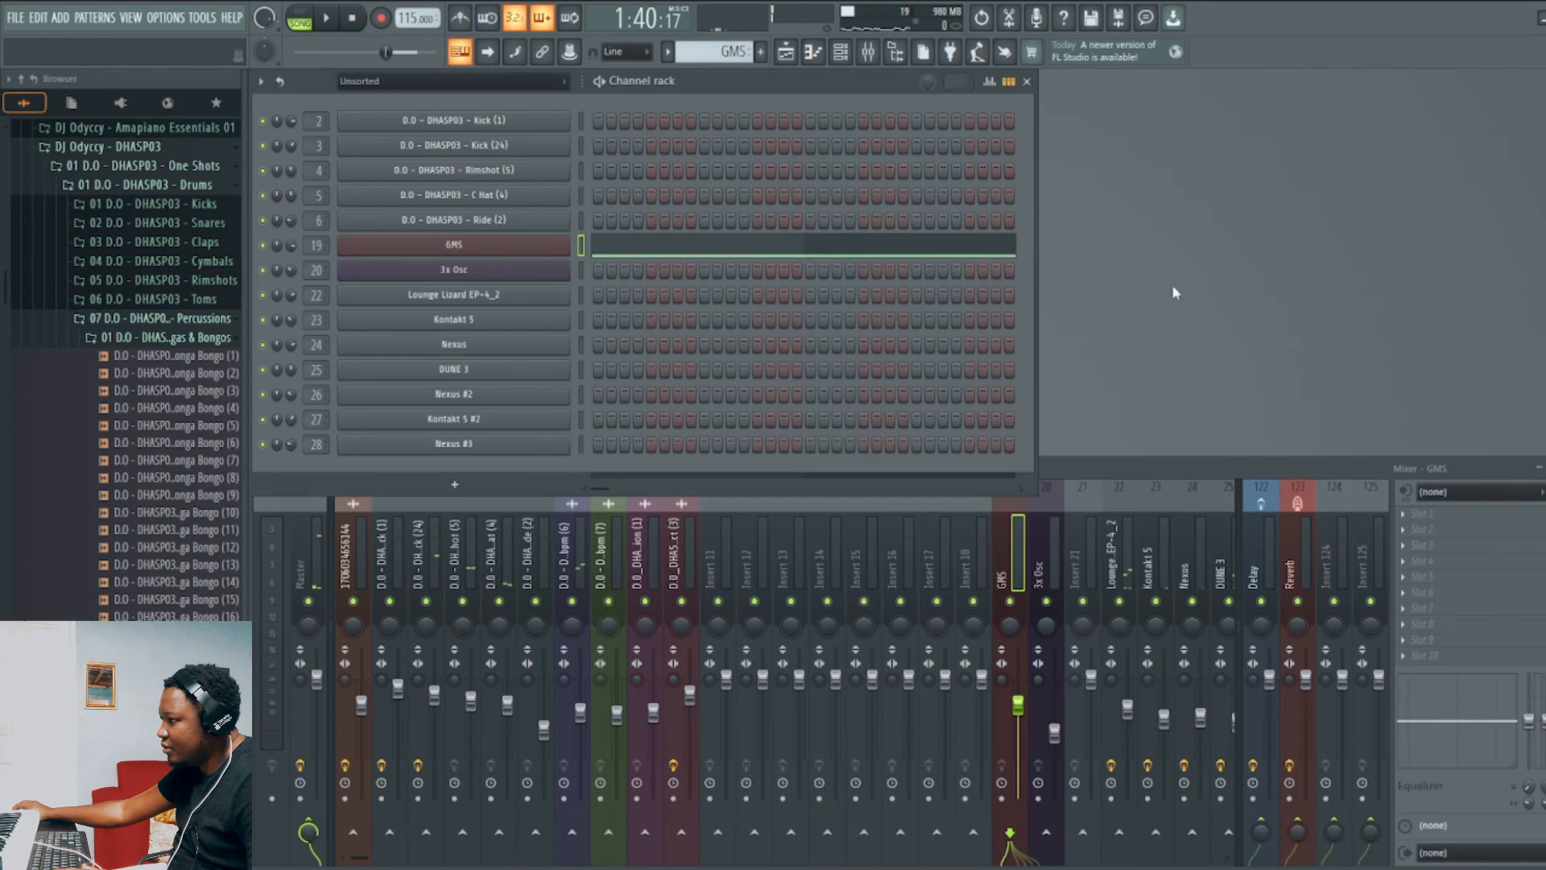
Examine the notes of the GMS pattern in the piano roll and close it.
click(843, 251)
scroll(1006, 489, down, 3)
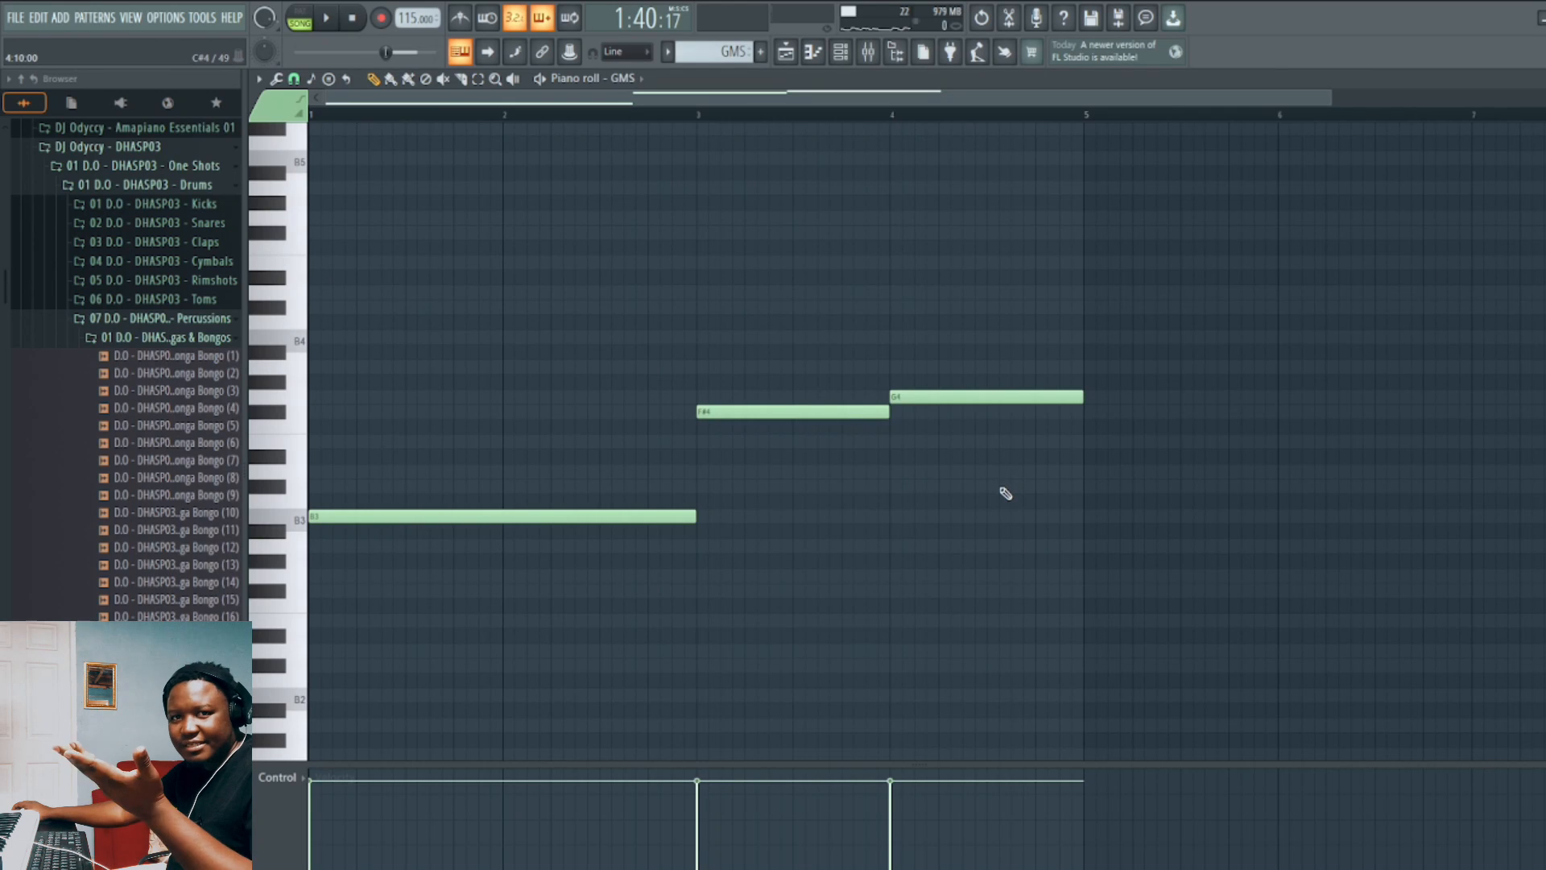
key(Escape)
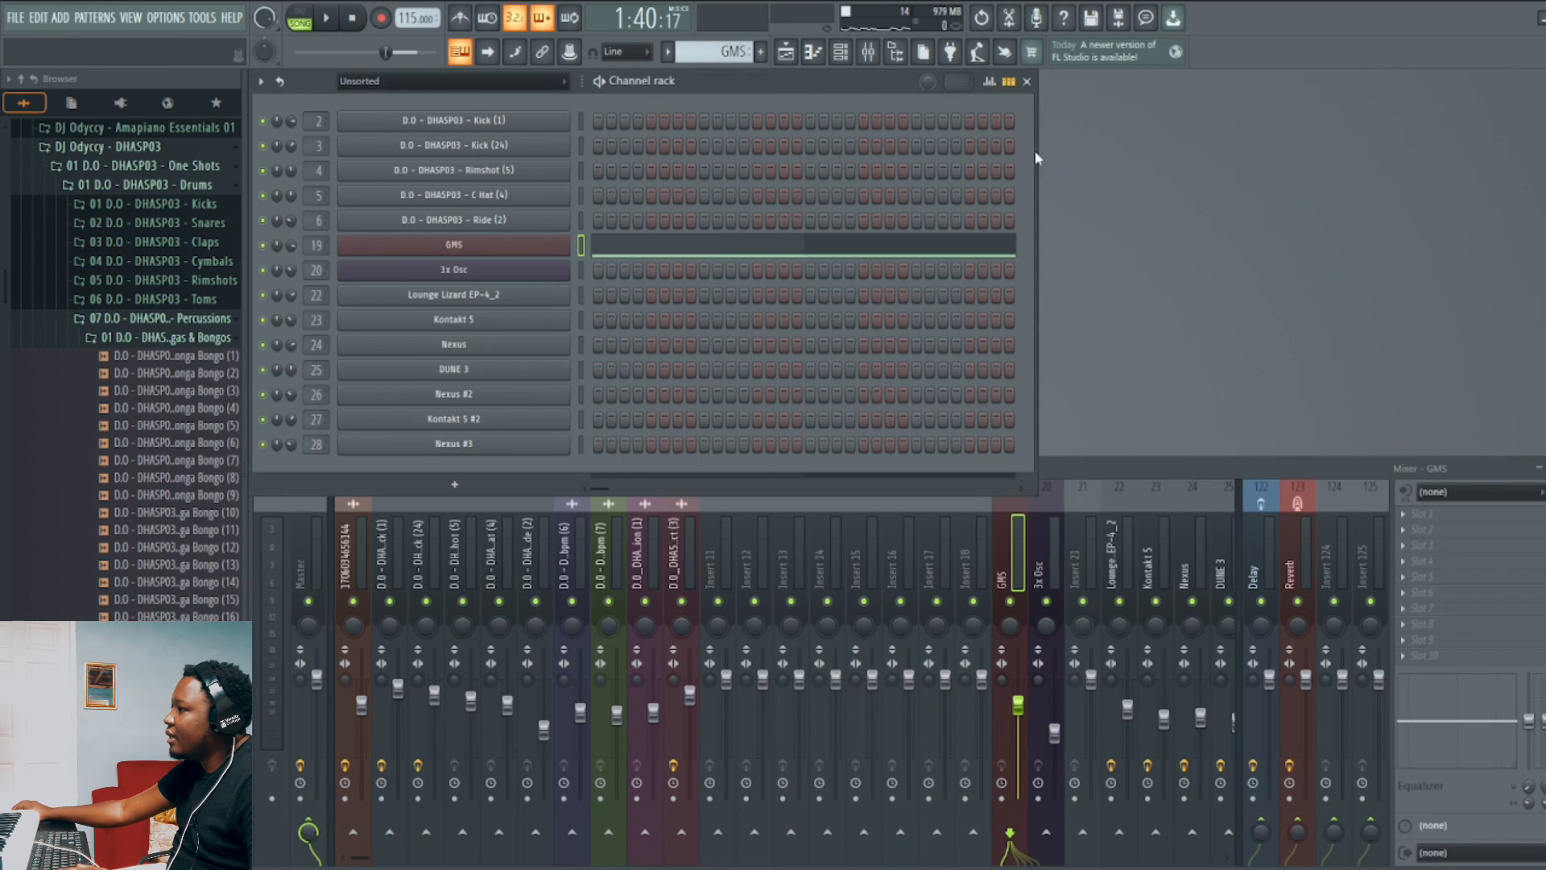
Unmute Track 13 in the playlist and examine the oscillator shapes of Pattern 13's 3x Osc instrument.
click(800, 54)
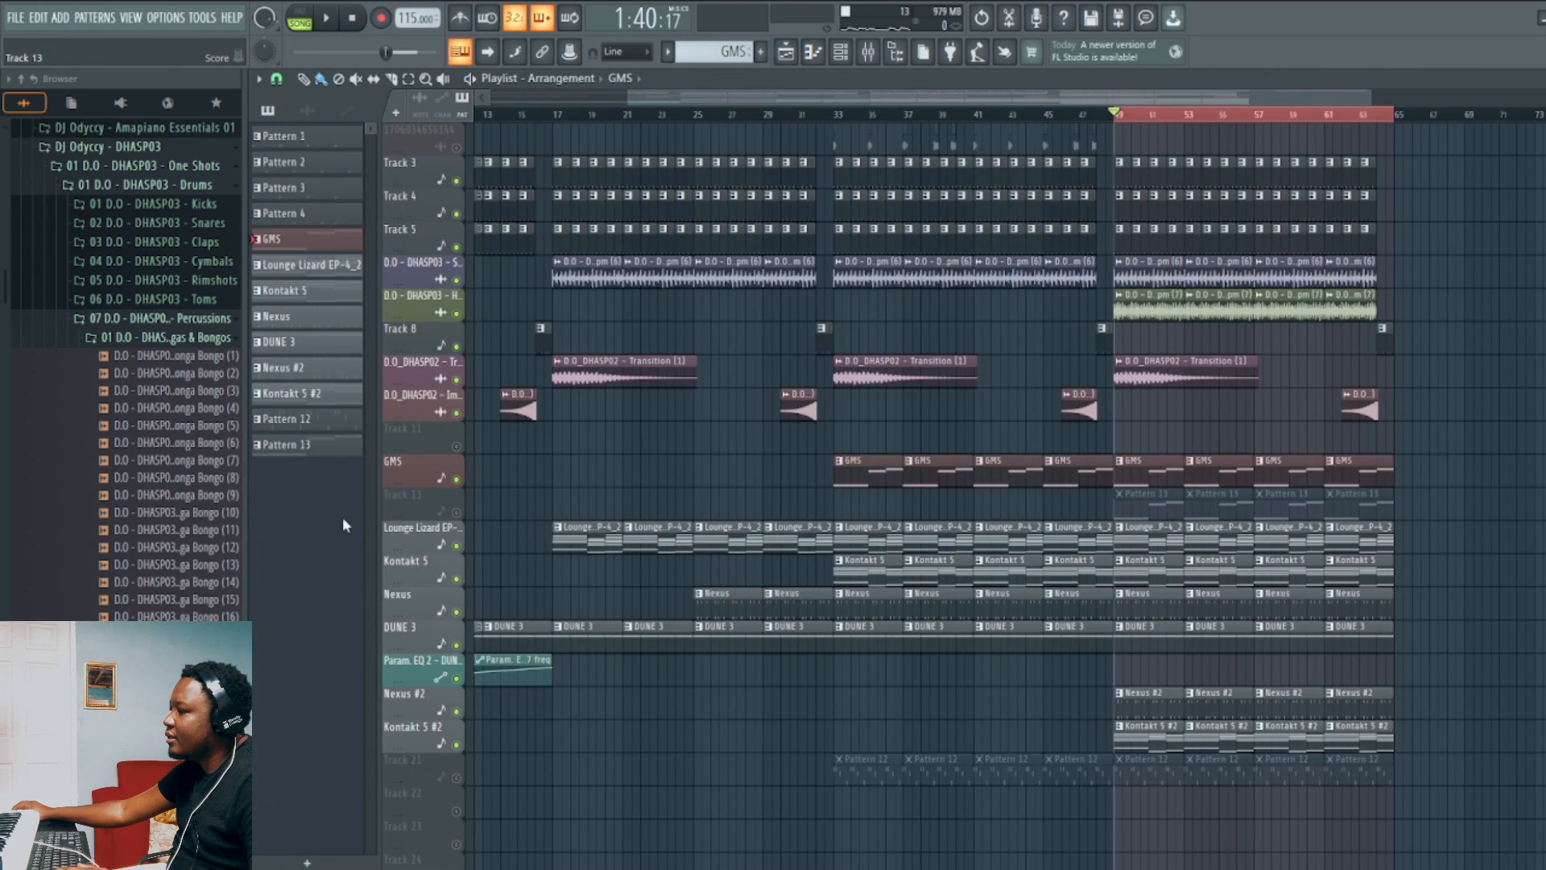
click(457, 513)
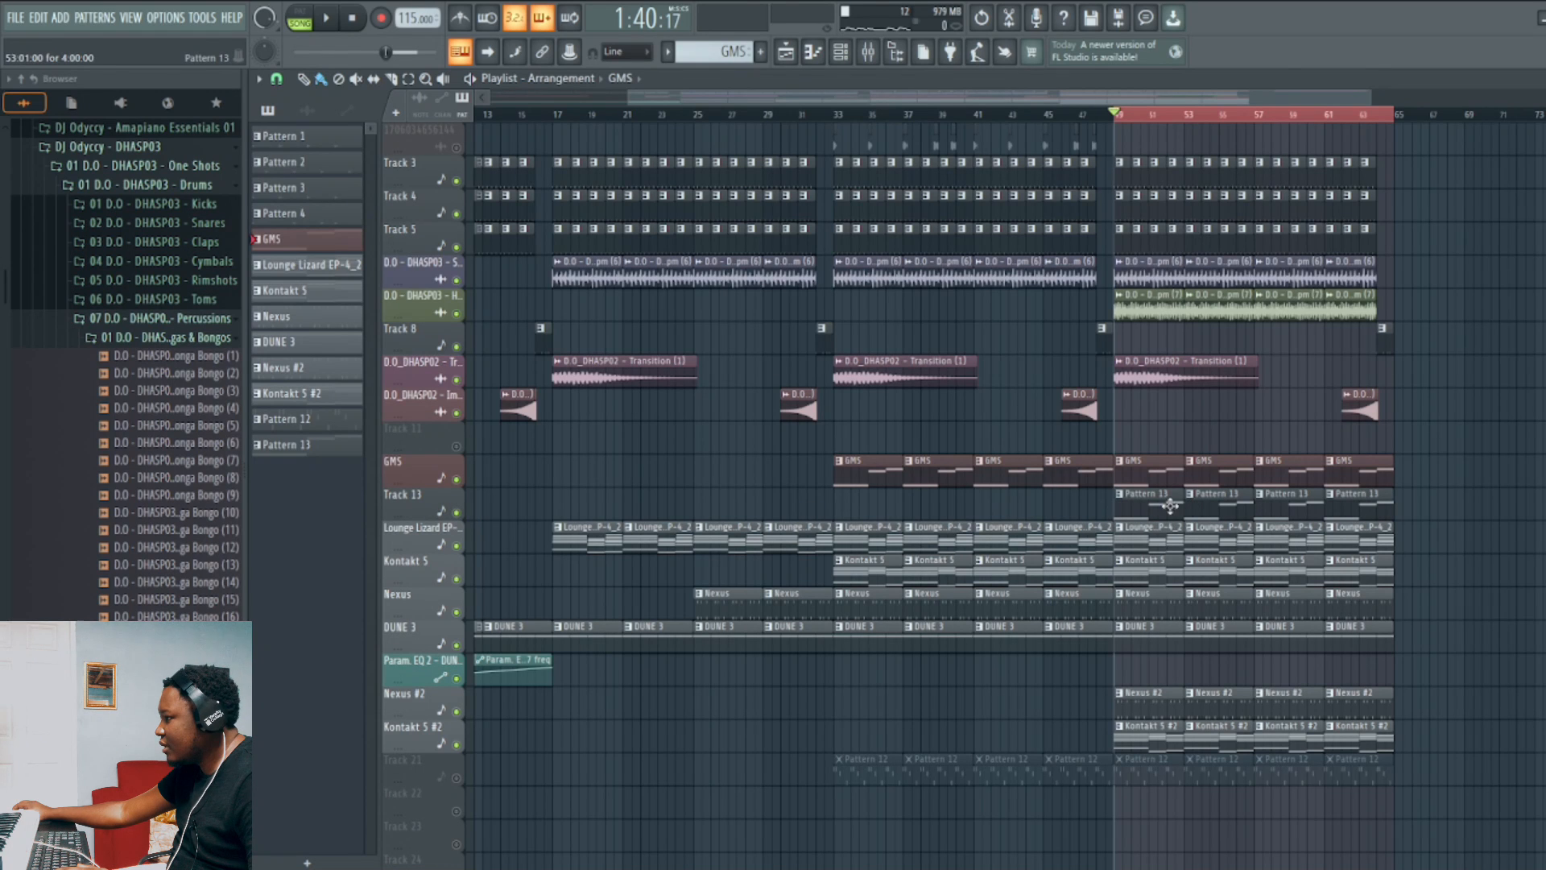
key(Escape)
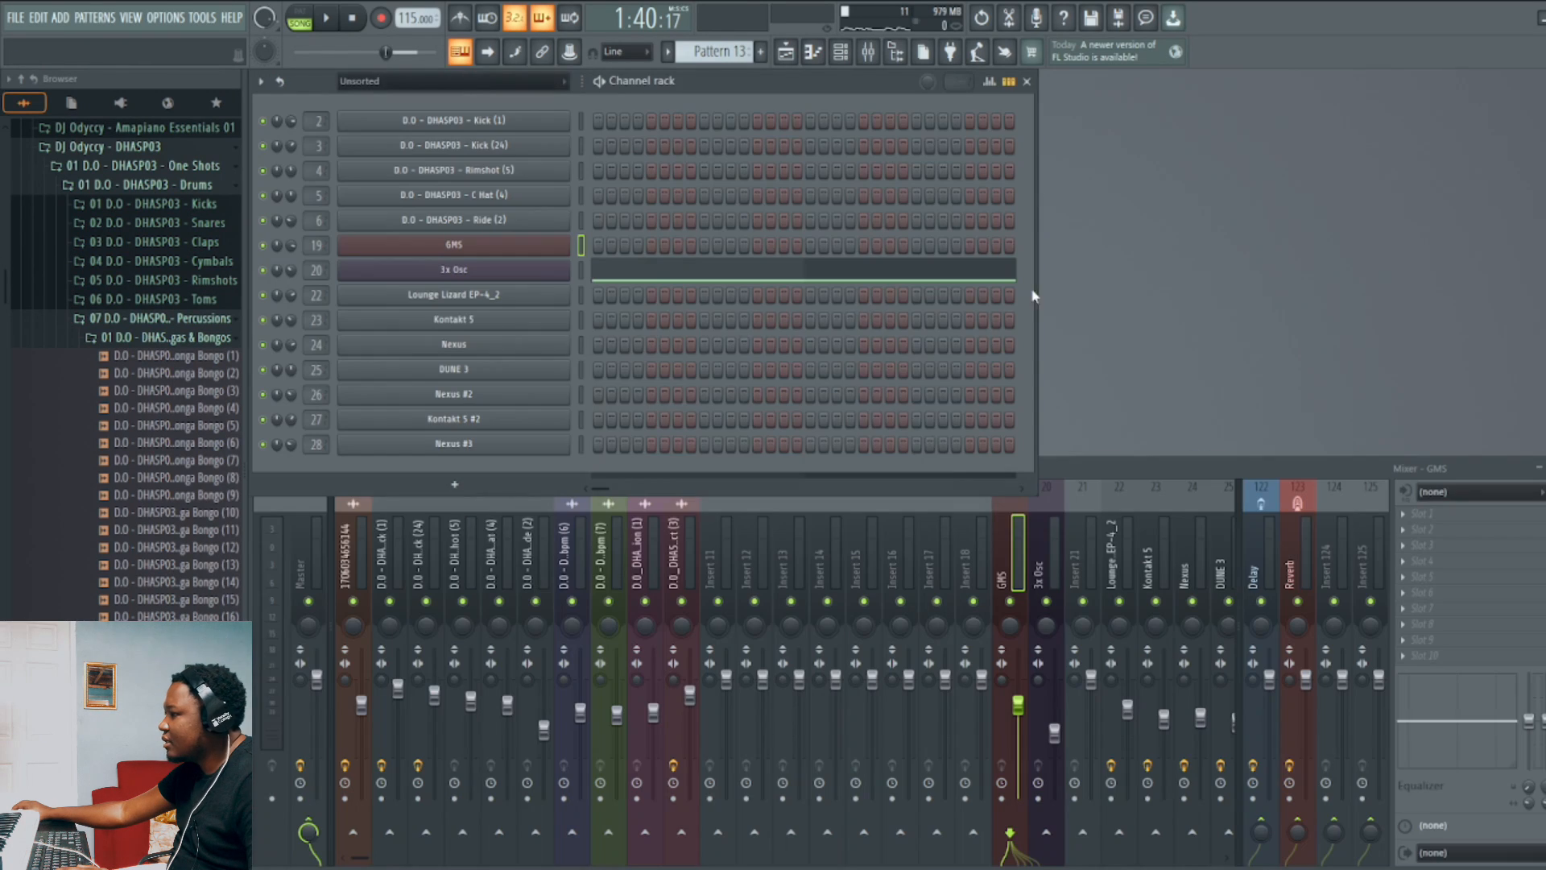
click(483, 269)
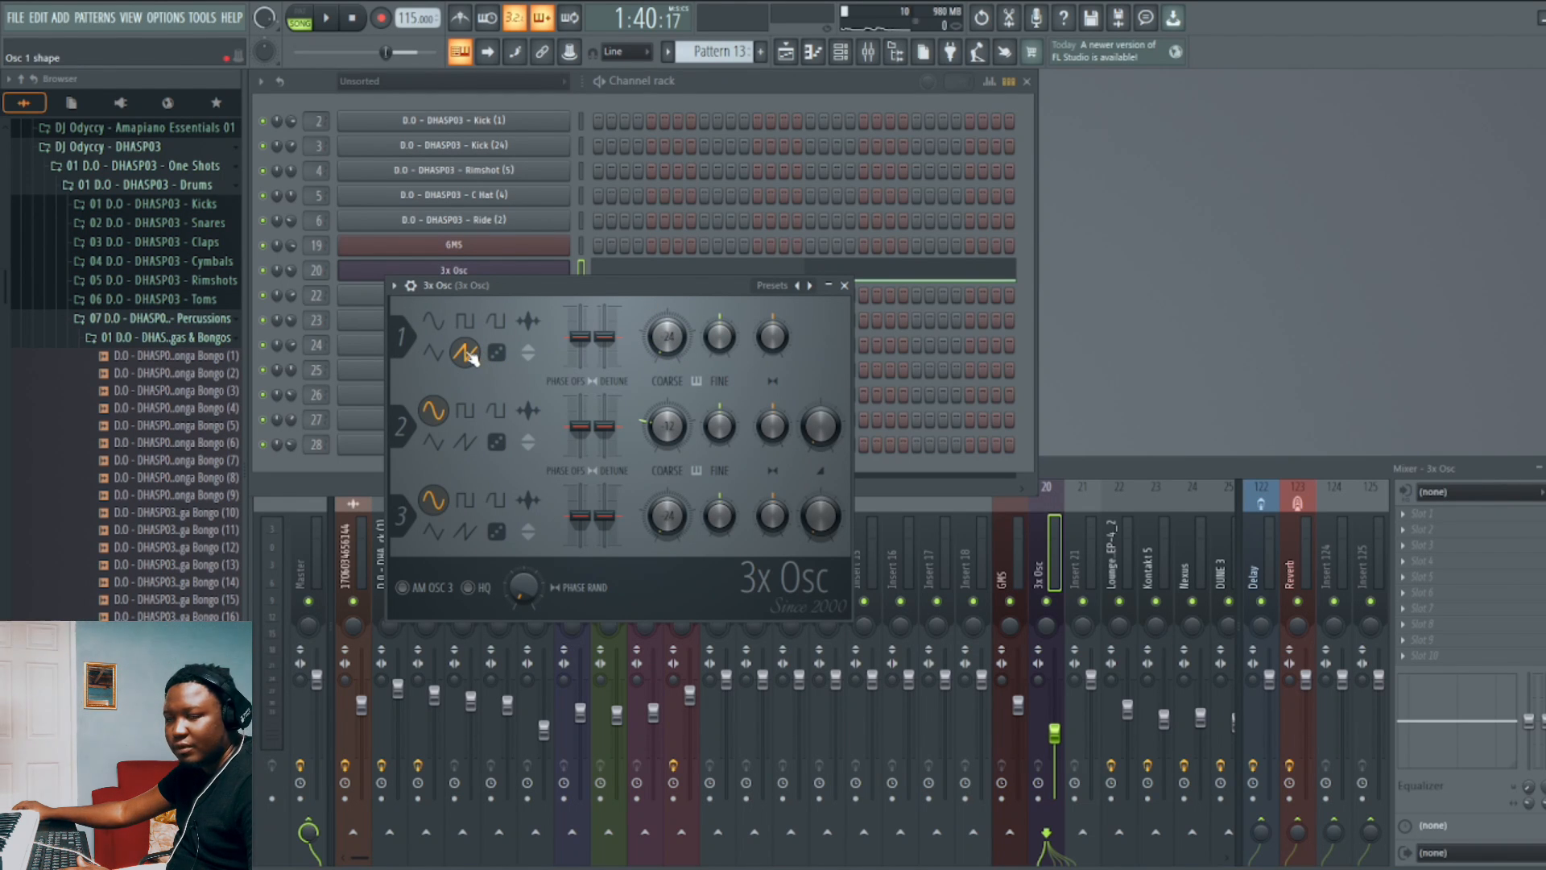
click(843, 286)
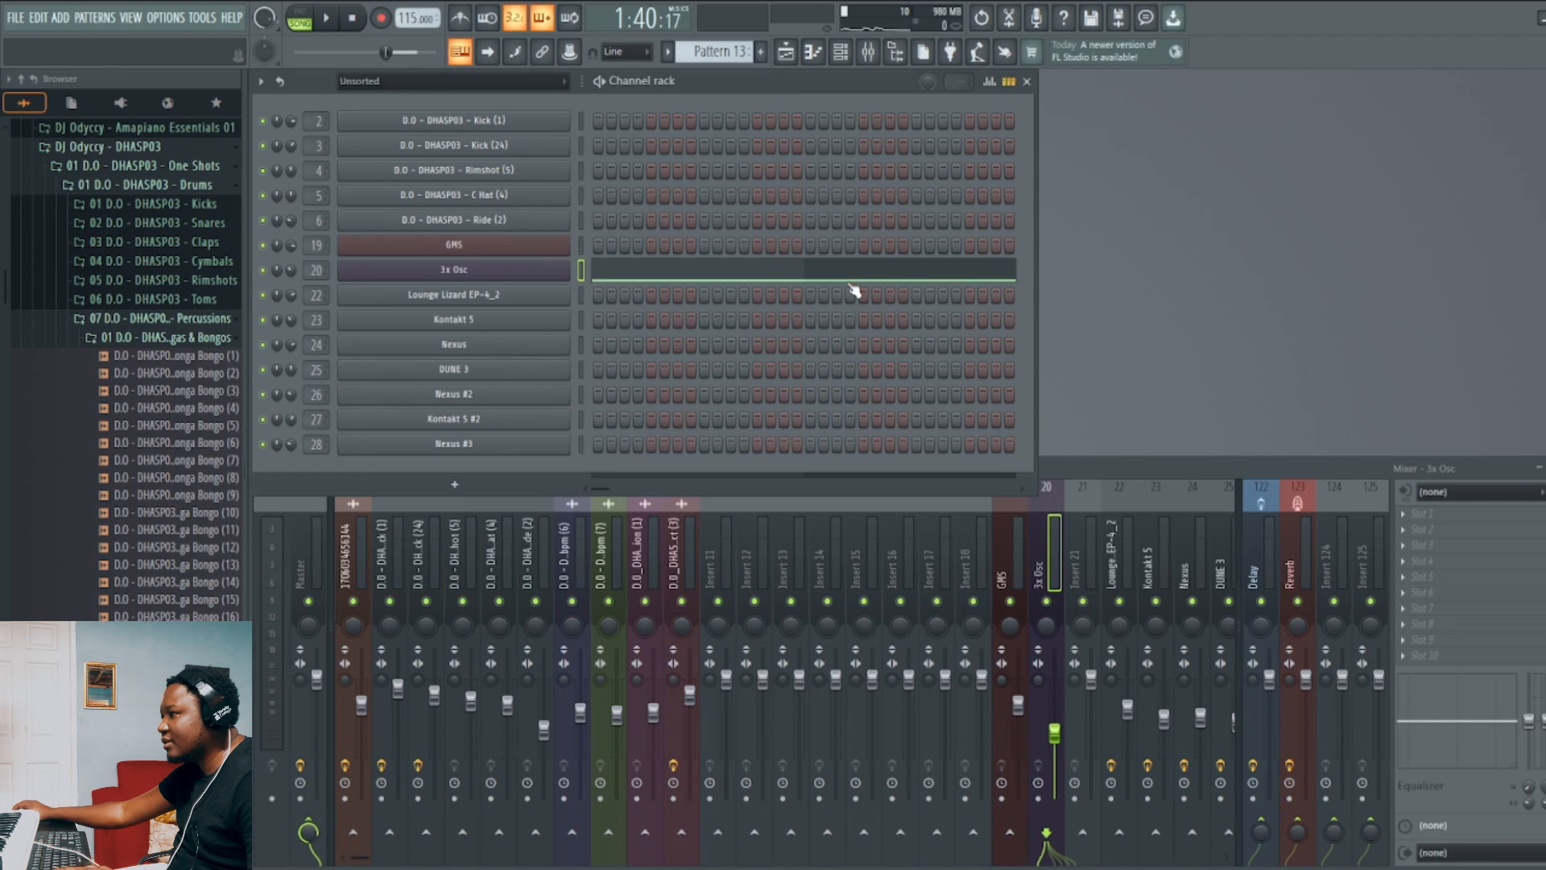
Play the arrangement from bar 49 and unmute Track 21 with its Pattern 12 clips.
key(space)
key(F5)
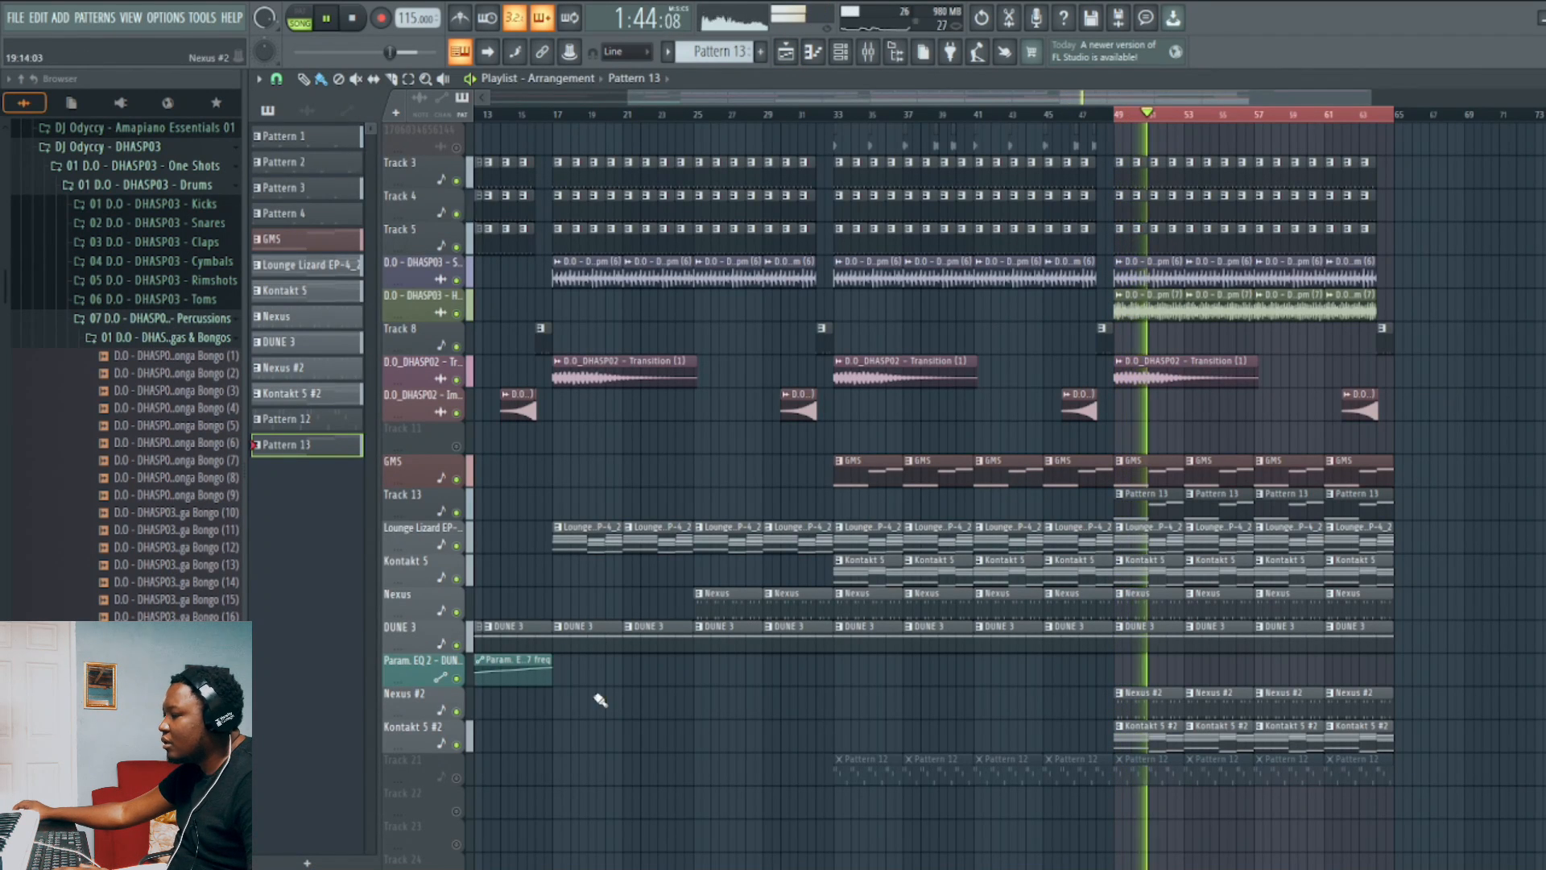
click(456, 777)
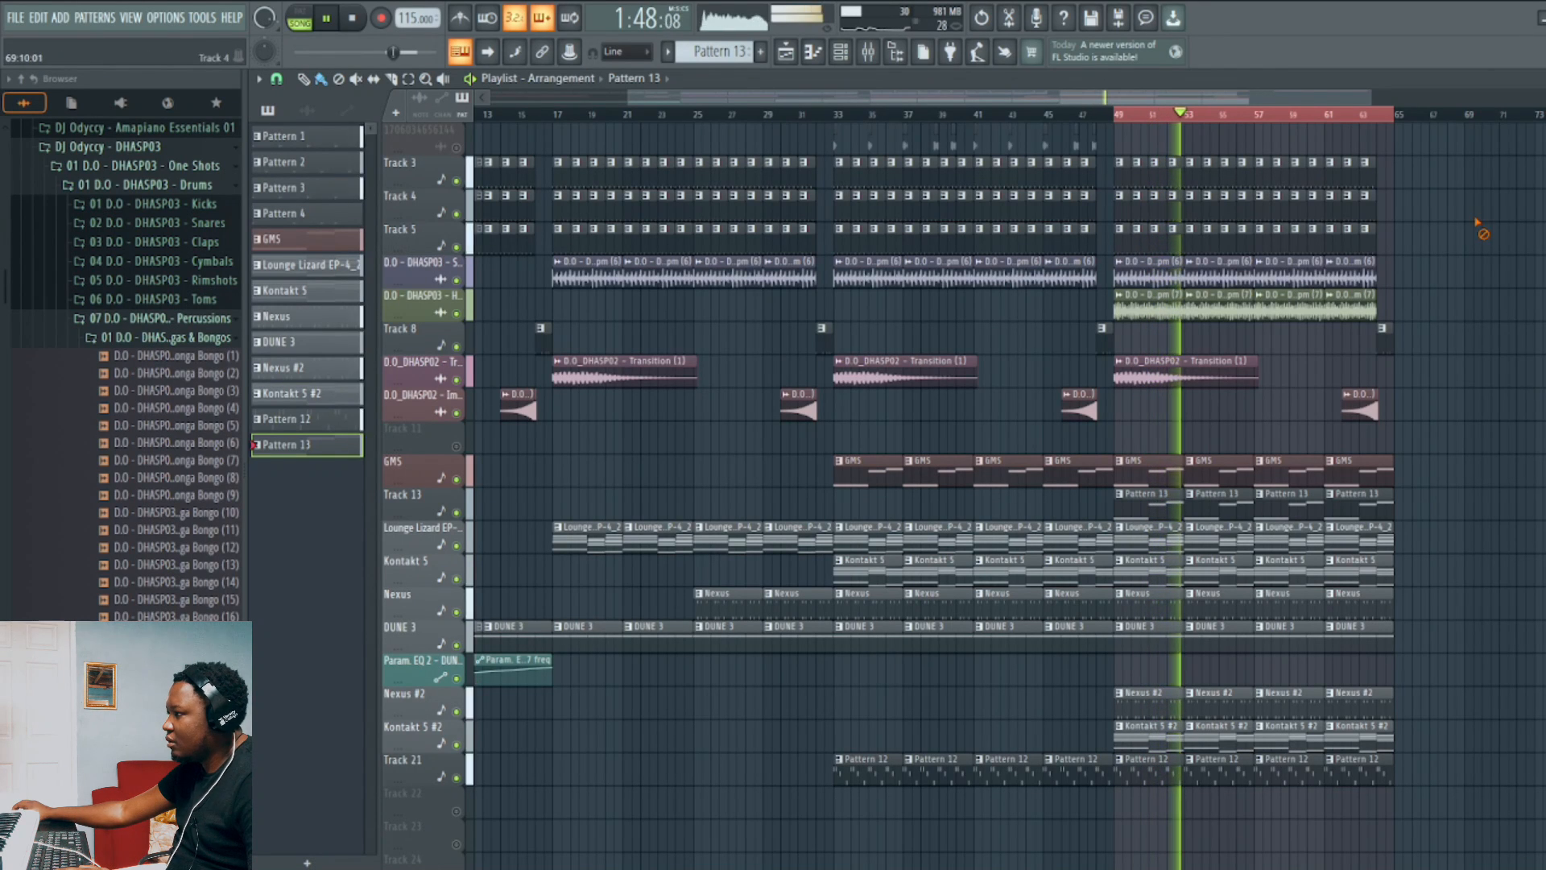
Stop playback and unmute the two acapella audio tracks above Track 3 in the playlist.
scroll(1449, 326, up, 1)
key(space)
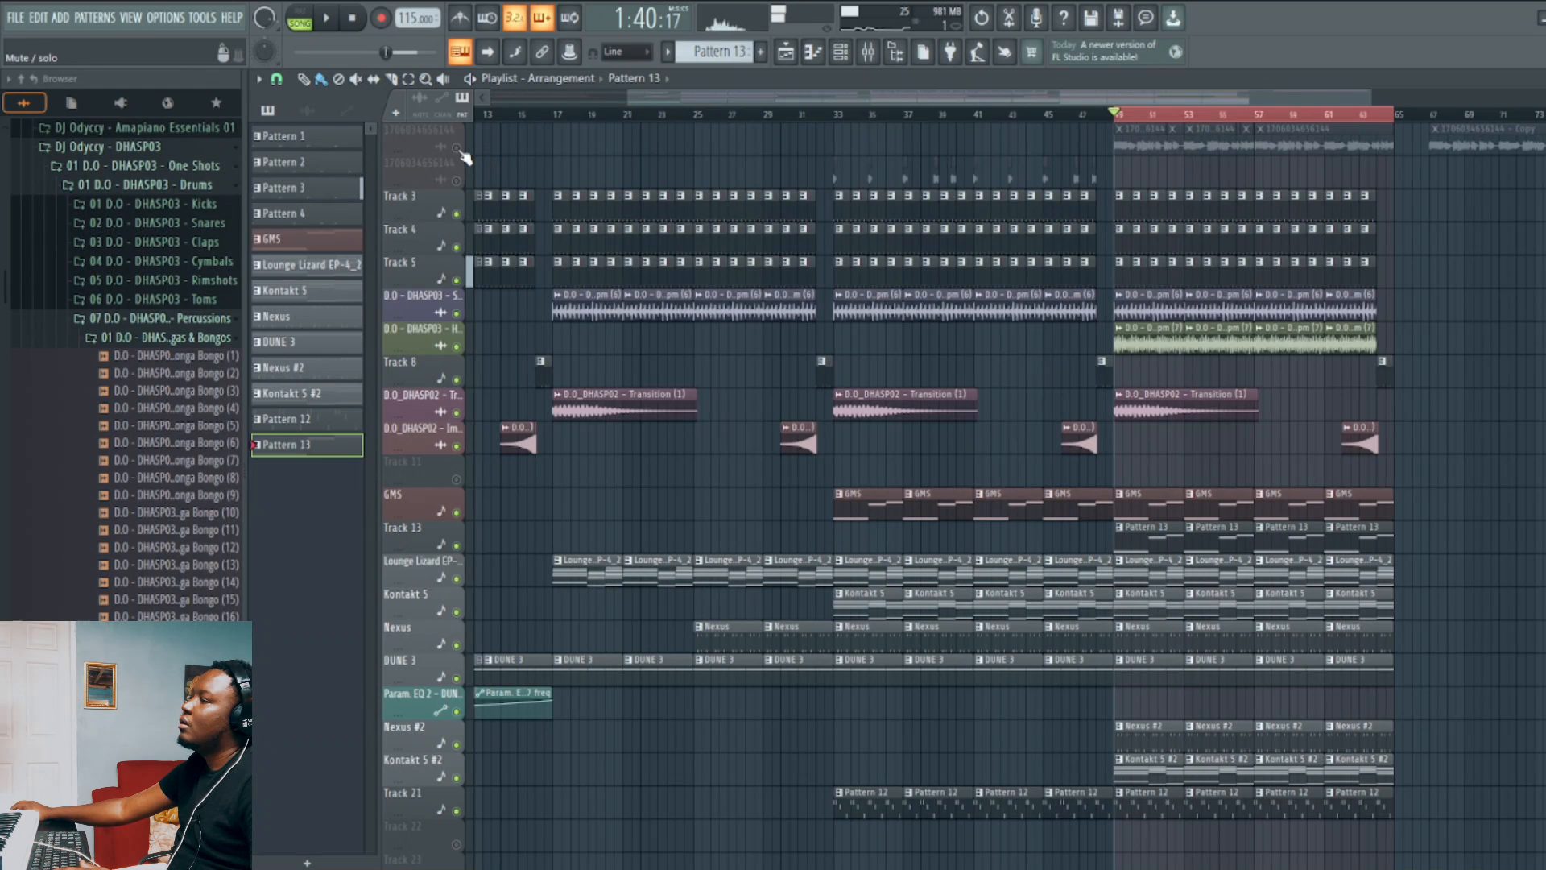
click(457, 148)
click(457, 180)
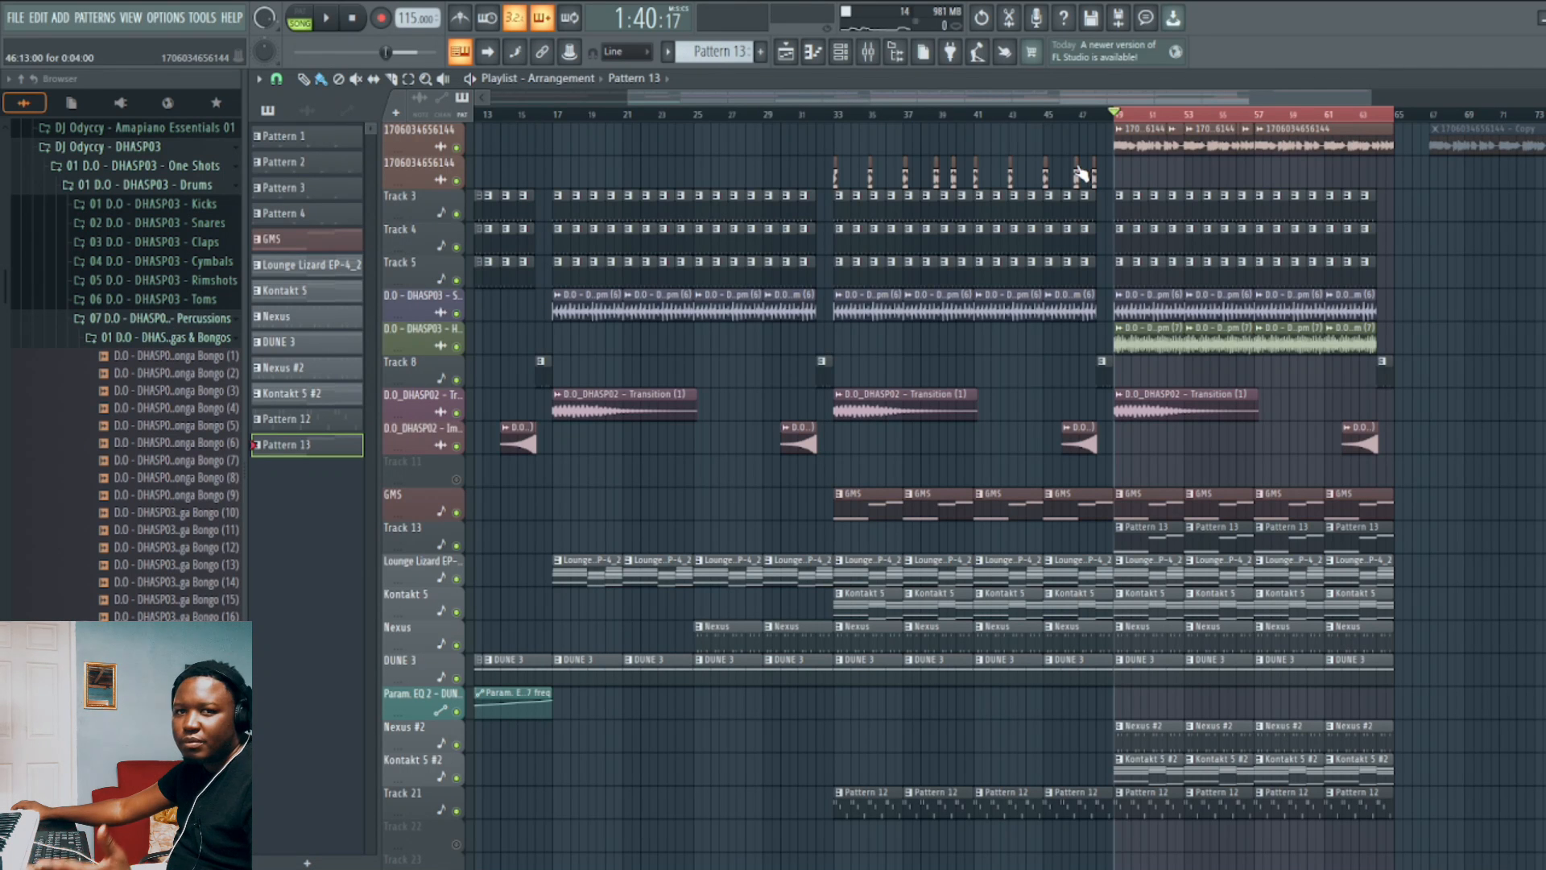
Extend the playlist time selection over the whole arrangement from bar 1 to the end of the last section.
key(alt+Tab)
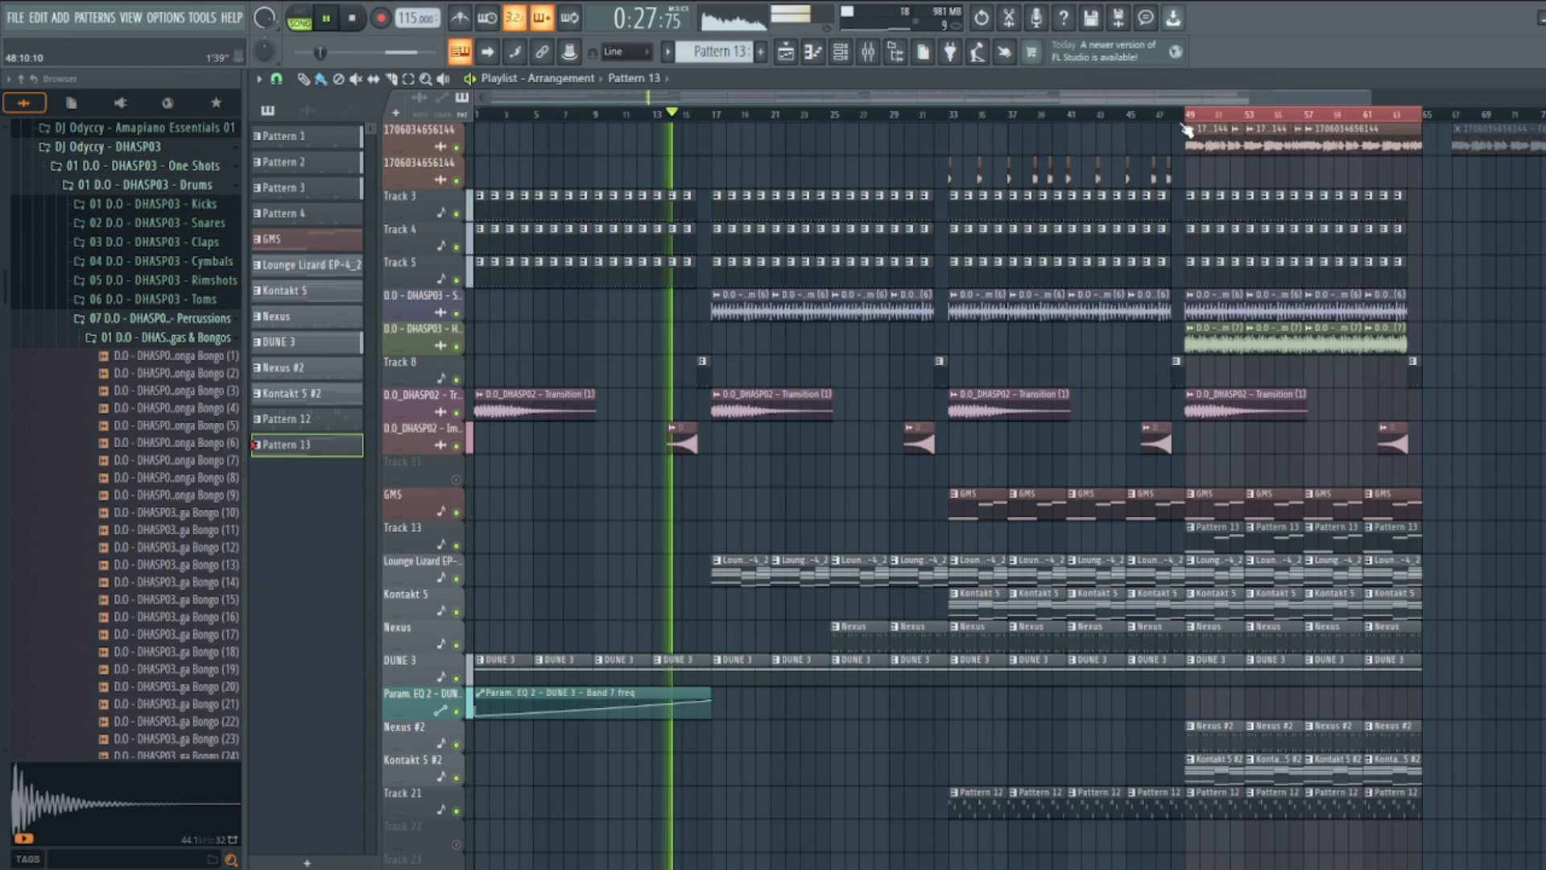
key(ctrl+a)
ctrl+click(1494, 293)
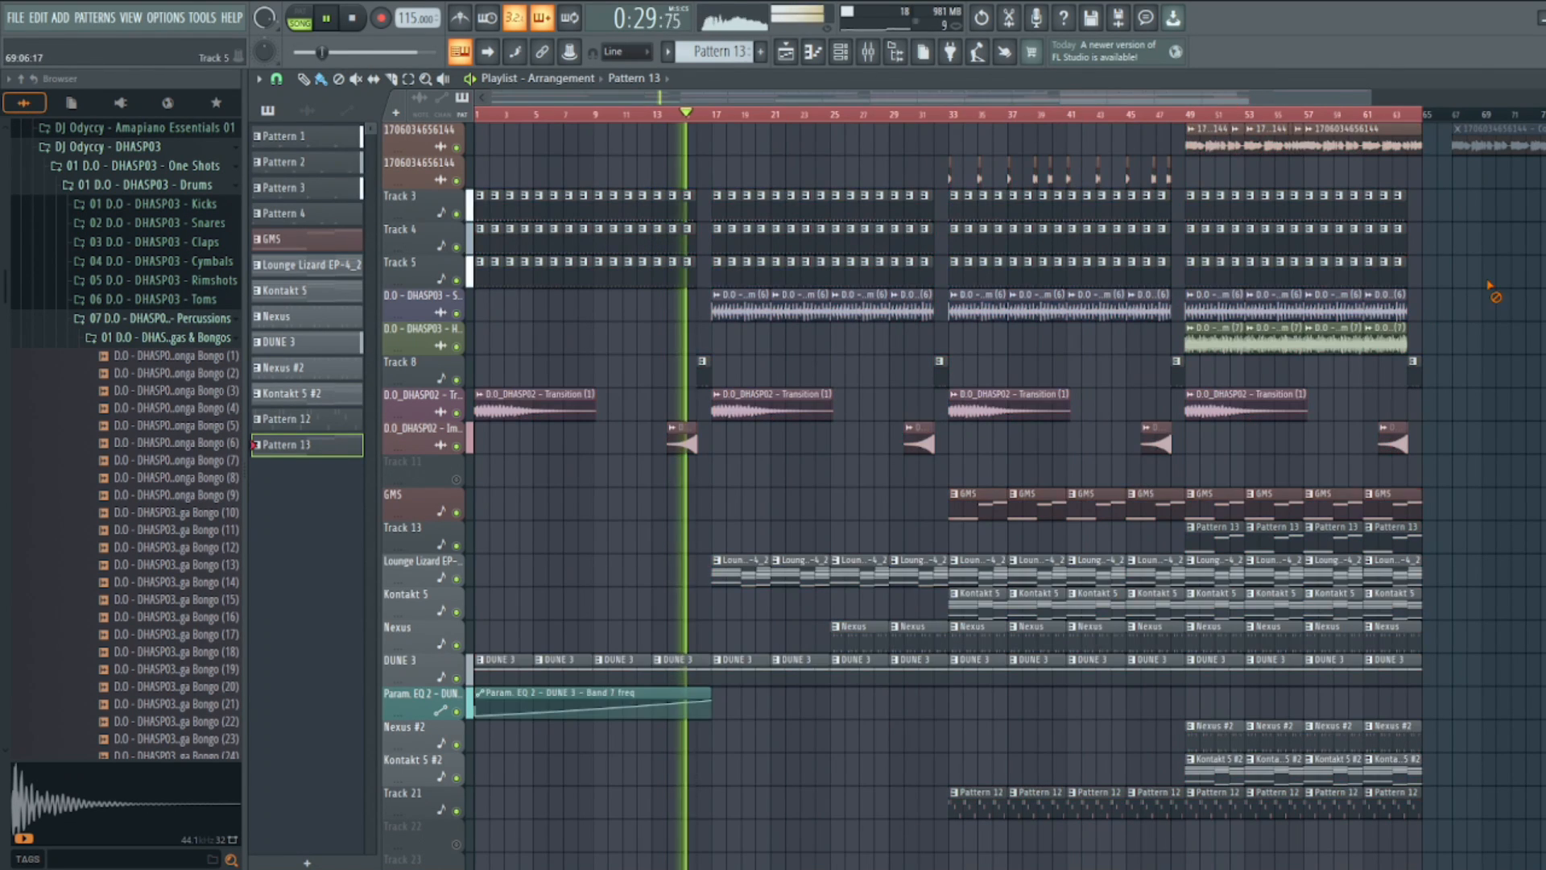